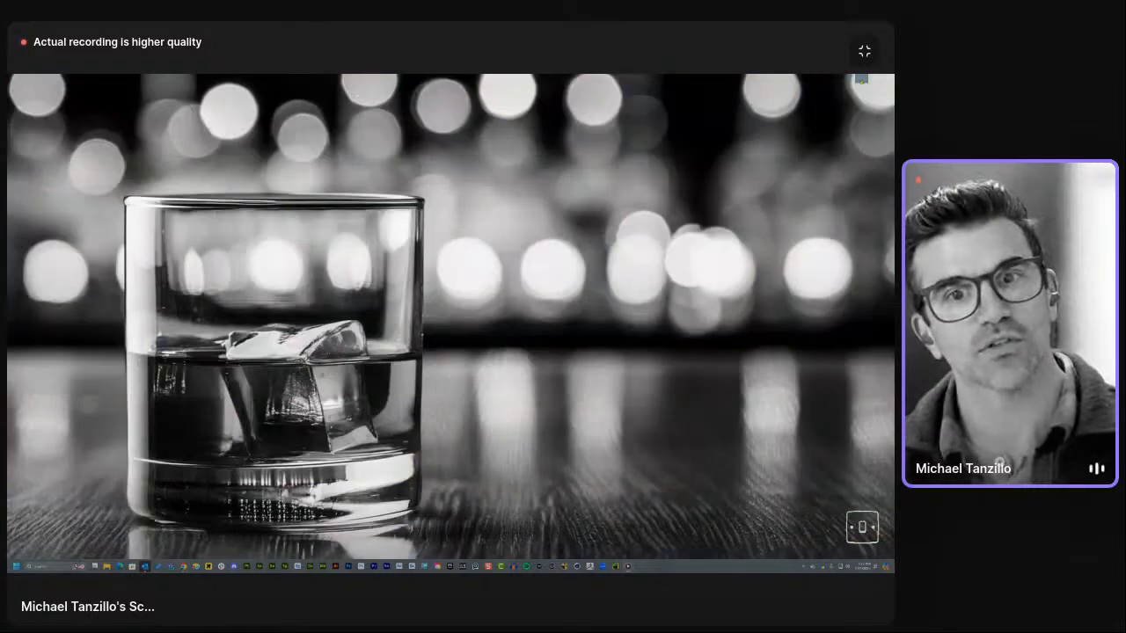
Move the floating shoe model straight down toward the ground plane.
click(861, 79)
drag(422, 138, 446, 359)
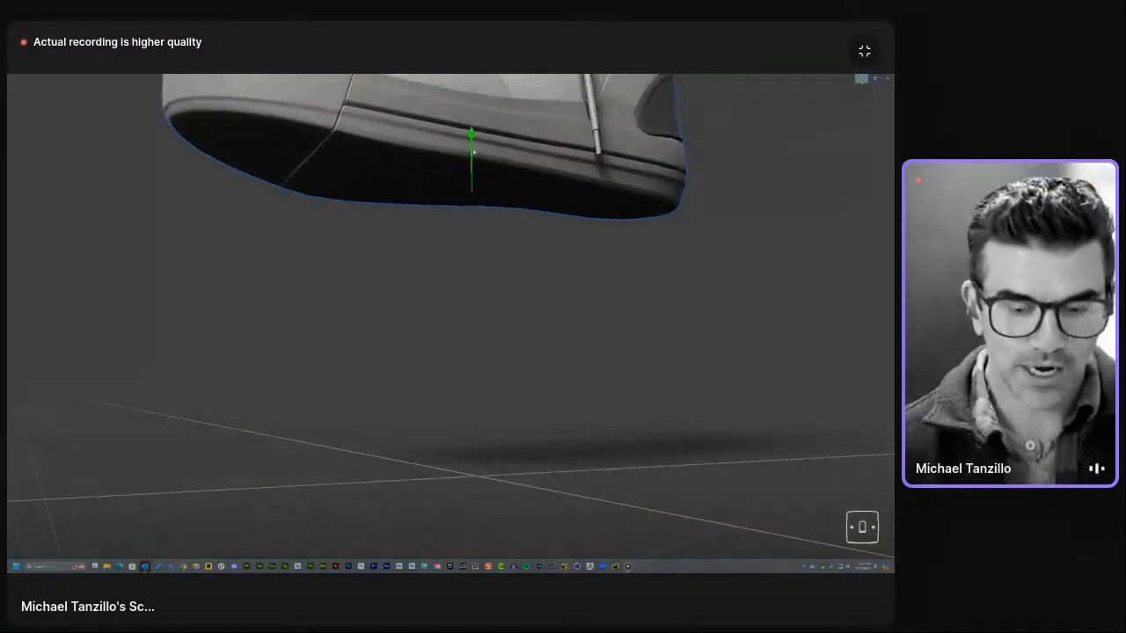
drag(472, 151, 503, 406)
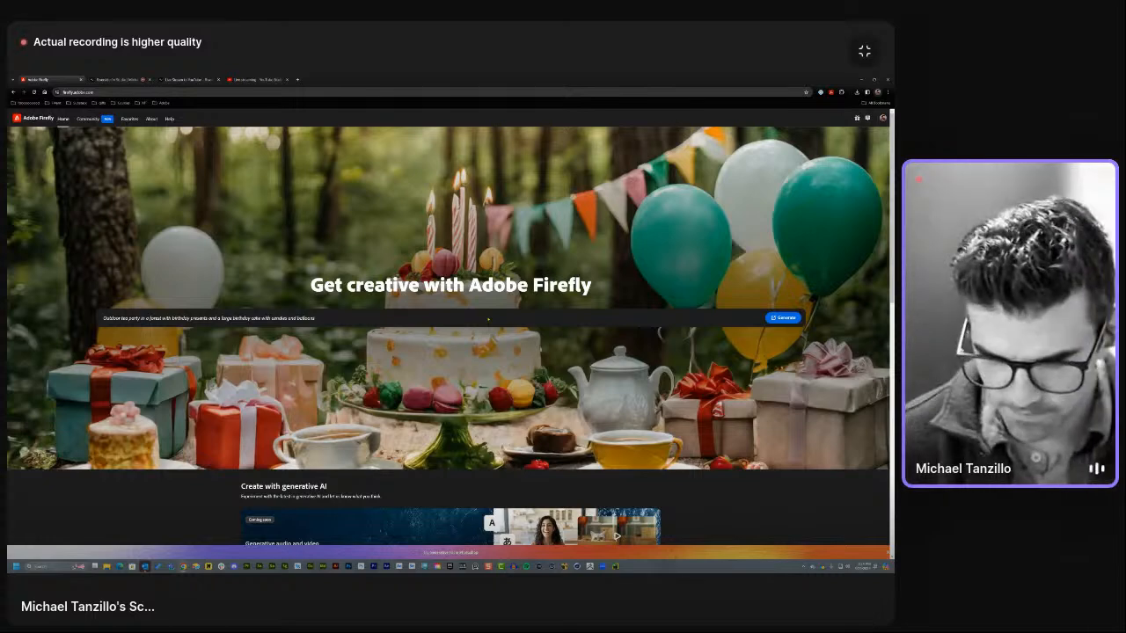
Look at the Adobe Substance 3D Assets library page in the browser and return to the empty Substance 3D Stager scene.
key(alt+Tab)
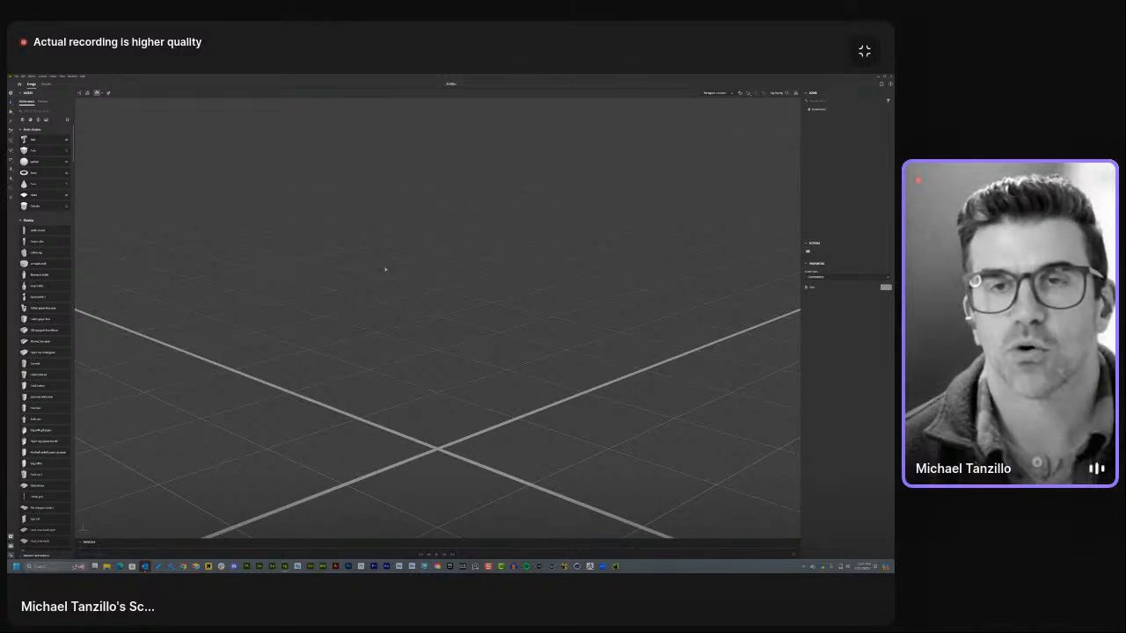
key(s)
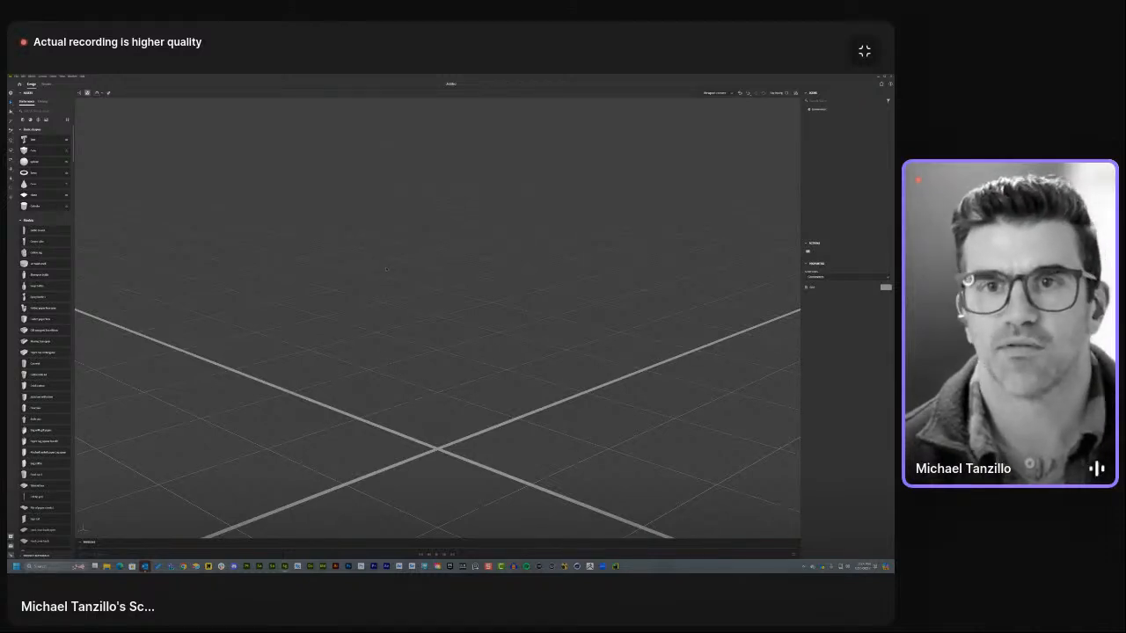
key(ctrl+super+Right)
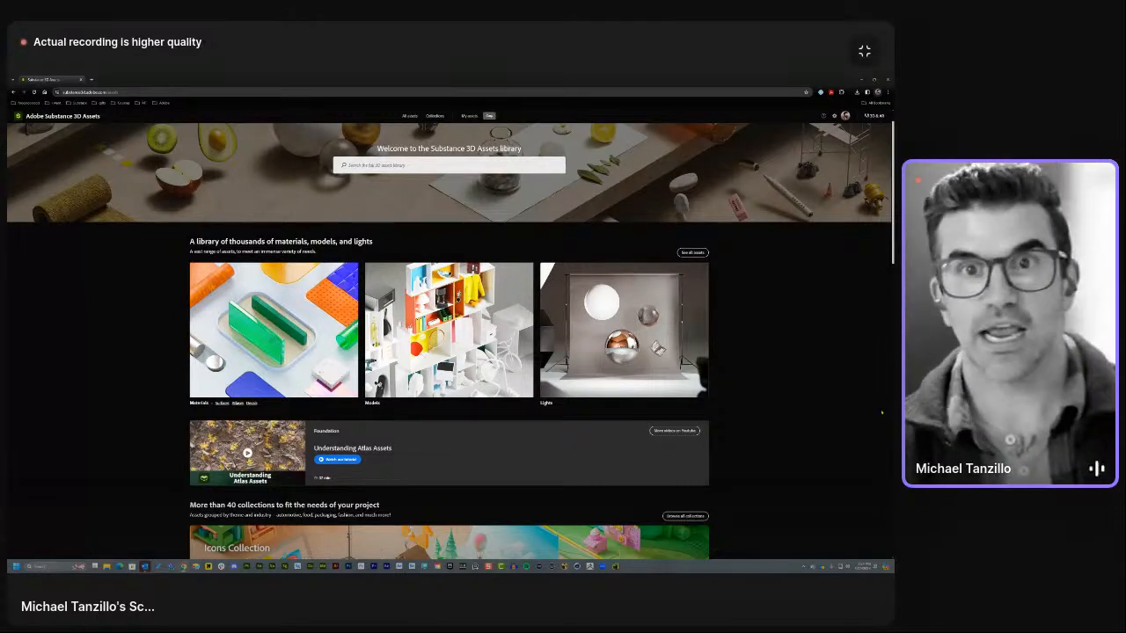
key(ctrl+super+Left)
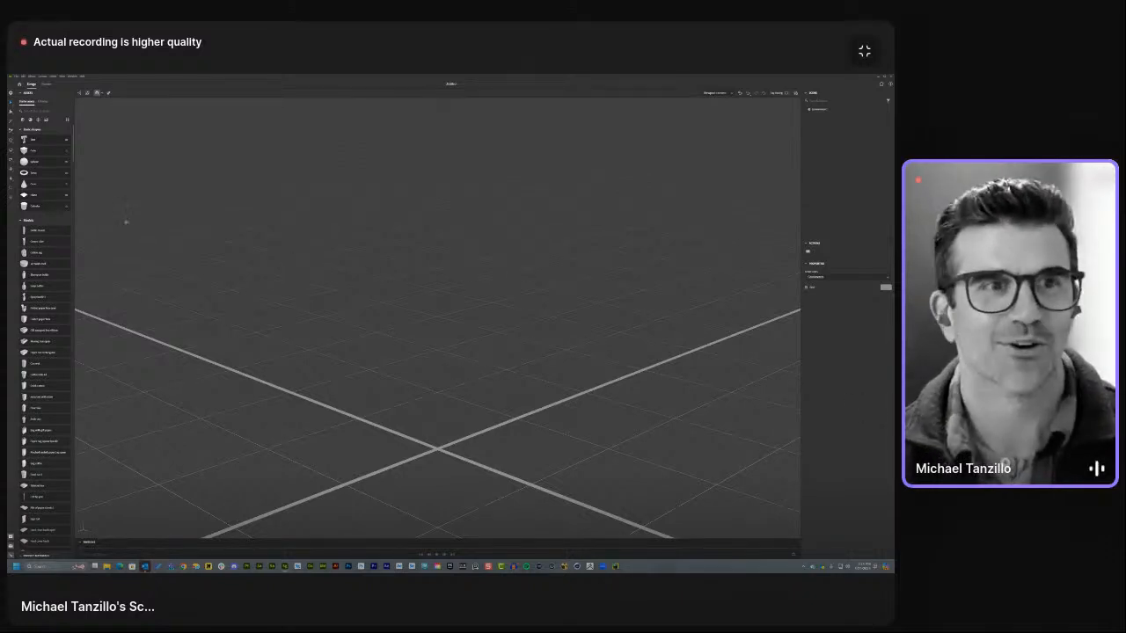
Add a plane to the scene, turned about its vertical axis and scaled up into a large ground surface.
click(34, 195)
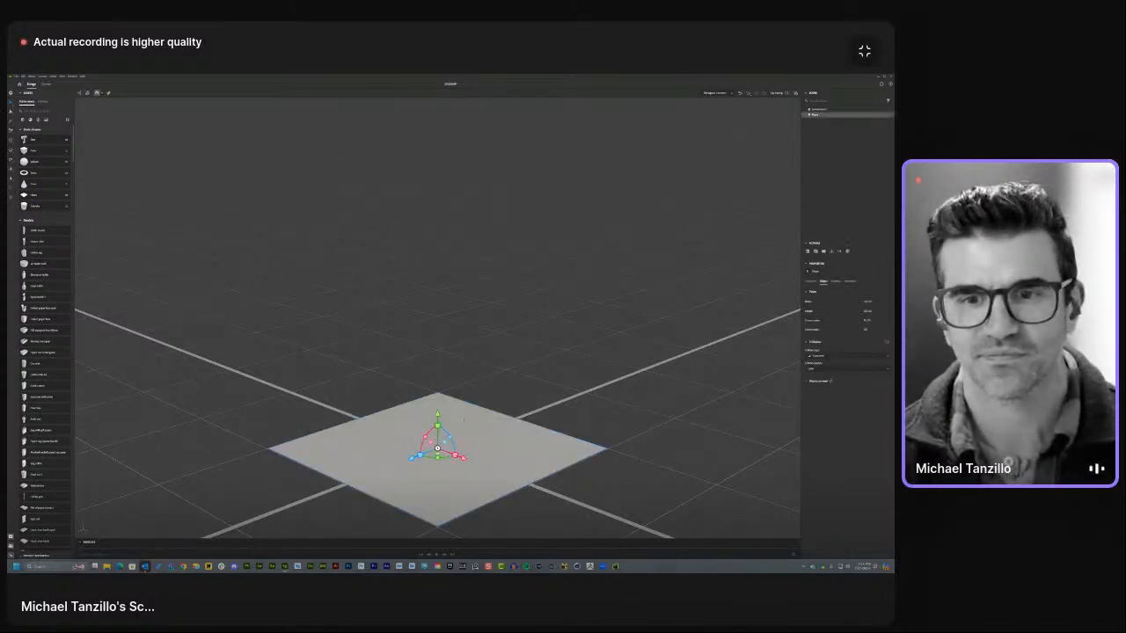
key(s)
key(r)
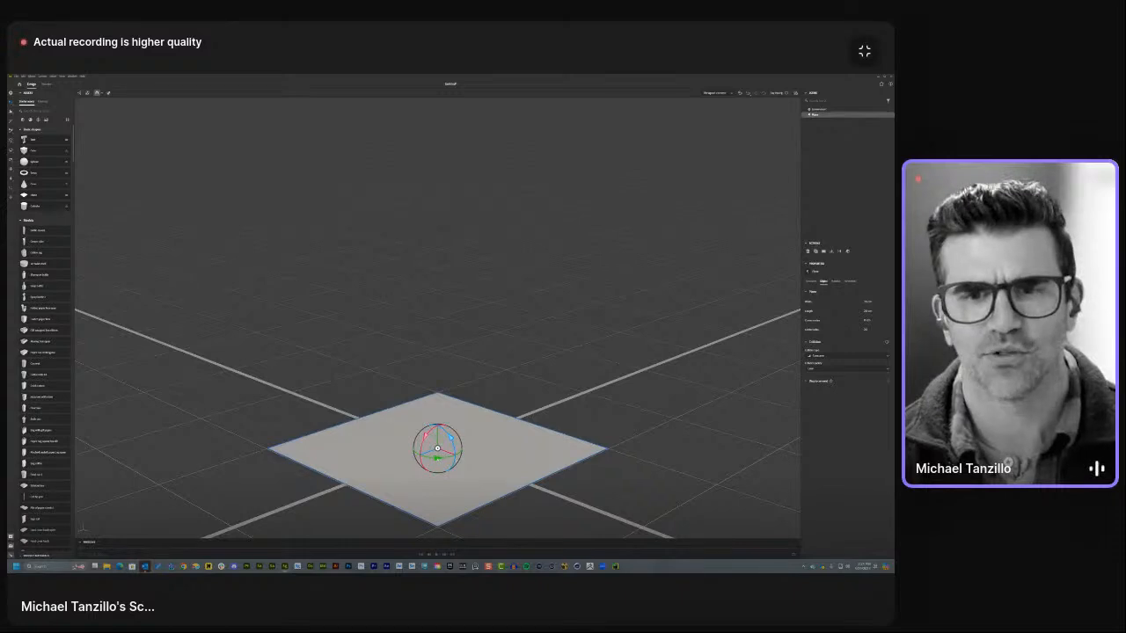
drag(437, 458, 431, 415)
key(s)
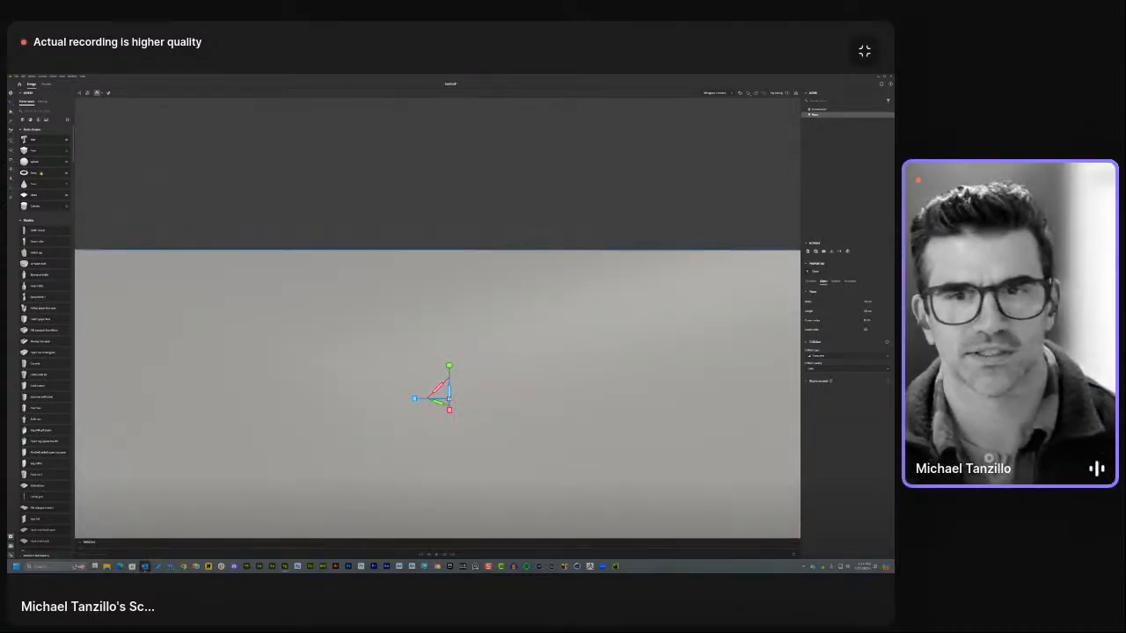
Add a torus at the centre of the plane and thicken its ring into a chunky donut shape.
click(38, 172)
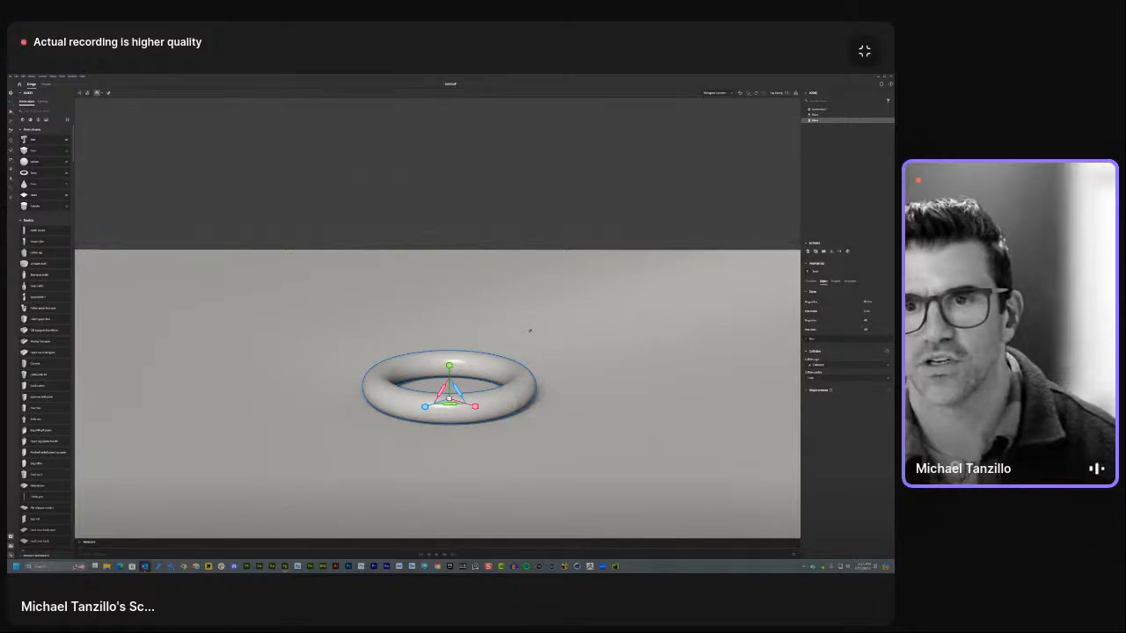
alt+drag(530, 330, 538, 387)
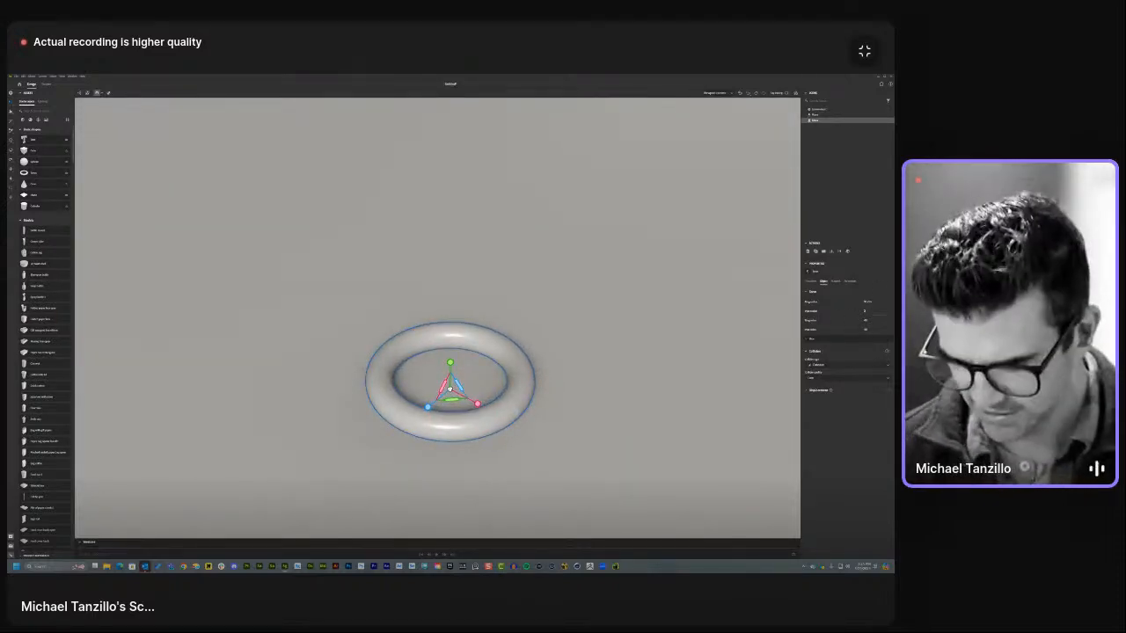
key(Return)
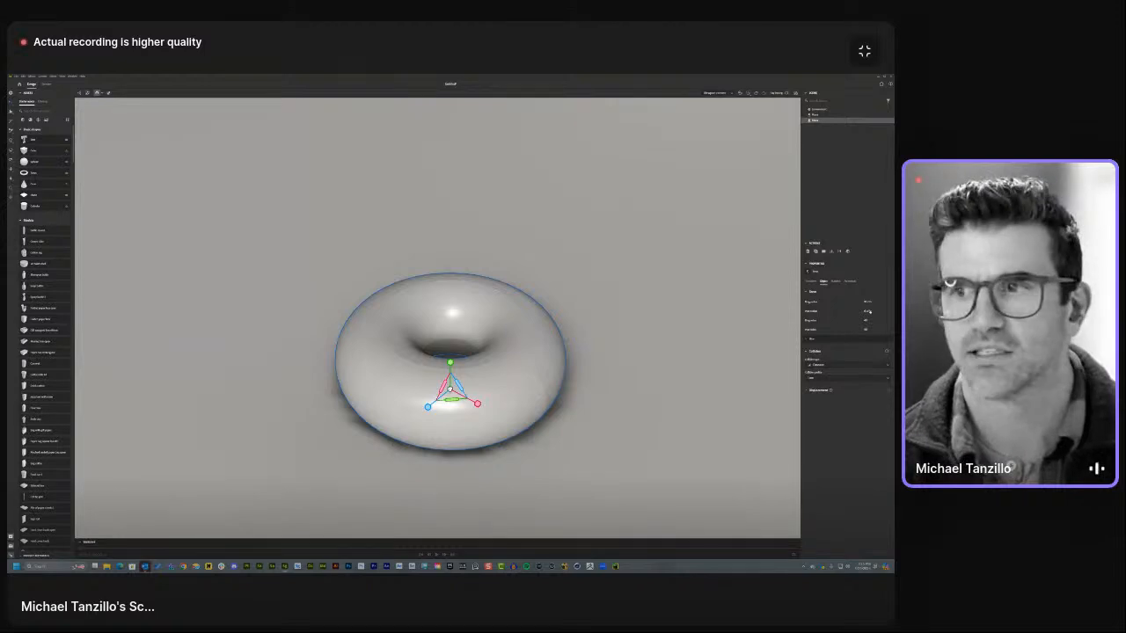
drag(878, 313, 871, 313)
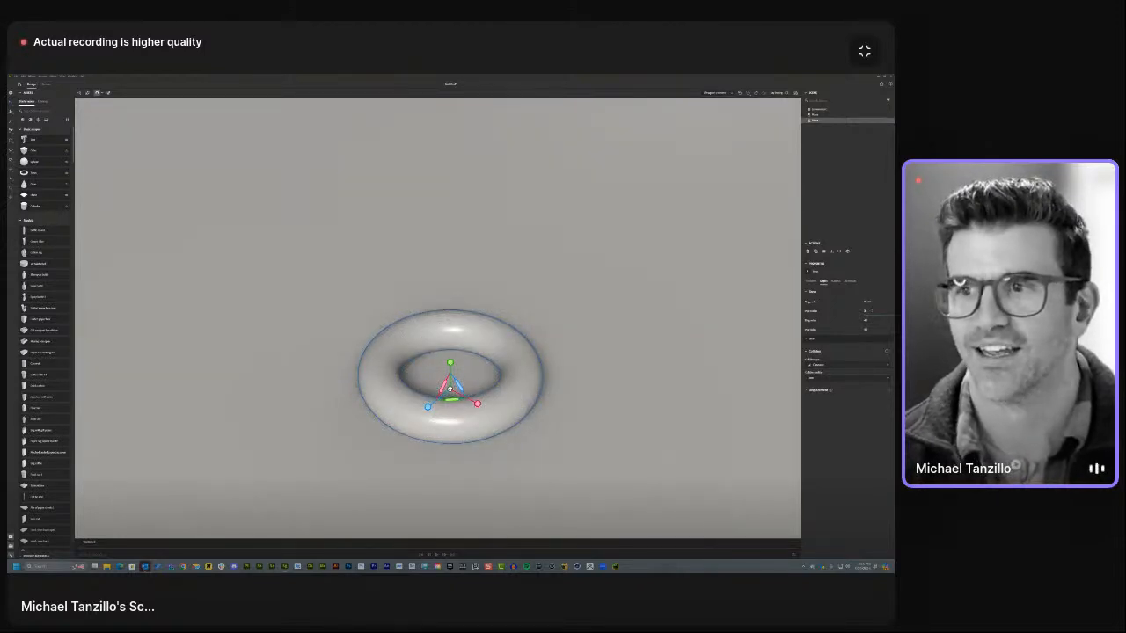
key(Return)
Duplicate the torus, raise the copy above the original and tilt it.
alt+drag(607, 312, 610, 378)
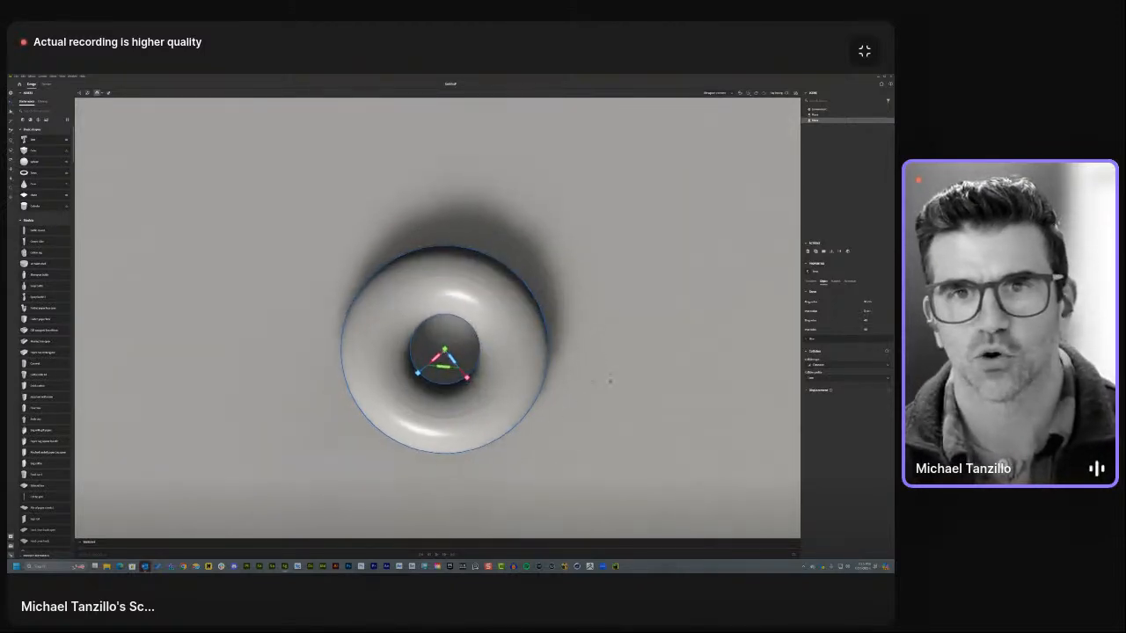
alt+right_drag(610, 378, 508, 380)
alt+drag(508, 380, 549, 227)
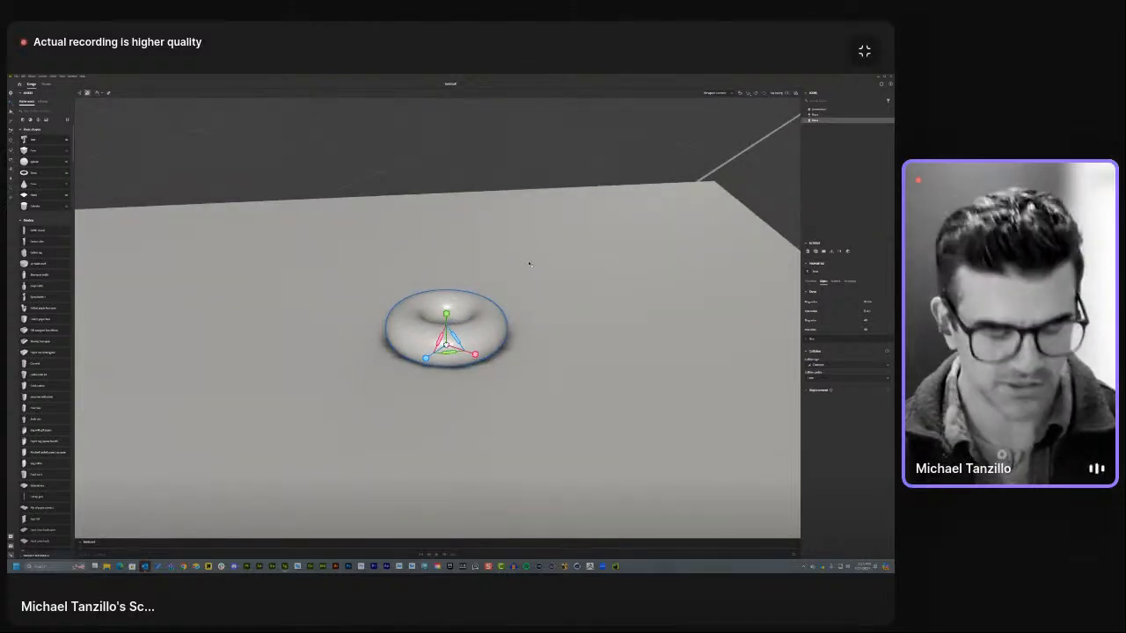
key(ctrl+d)
key(v)
drag(446, 312, 446, 220)
mouse_move(427, 266)
mouse_down()
mouse_move(415, 277)
mouse_move(423, 265)
mouse_up()
key(r)
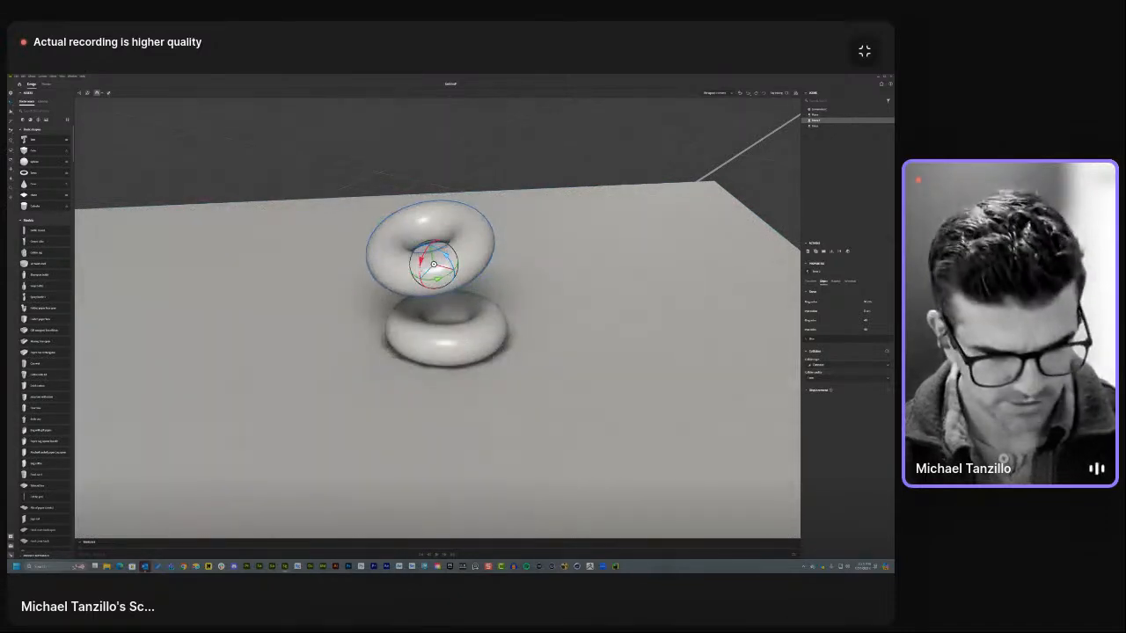
Duplicate the tilted torus, lift the new copy well above the other two and tilt it a different way.
key(ctrl+d)
key(v)
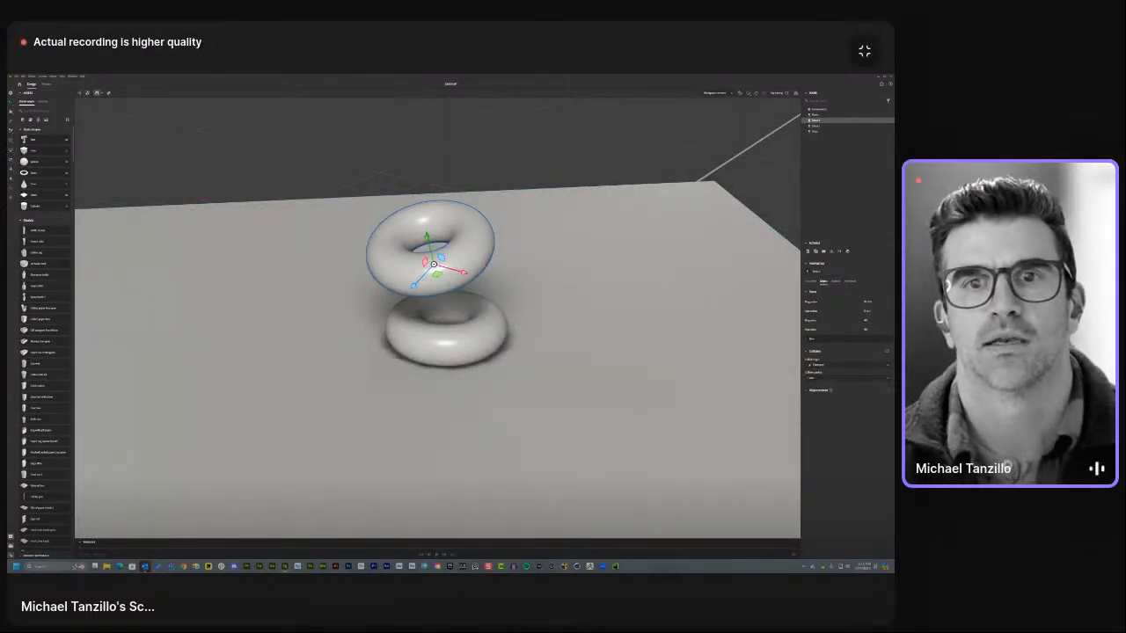
drag(427, 237, 456, 106)
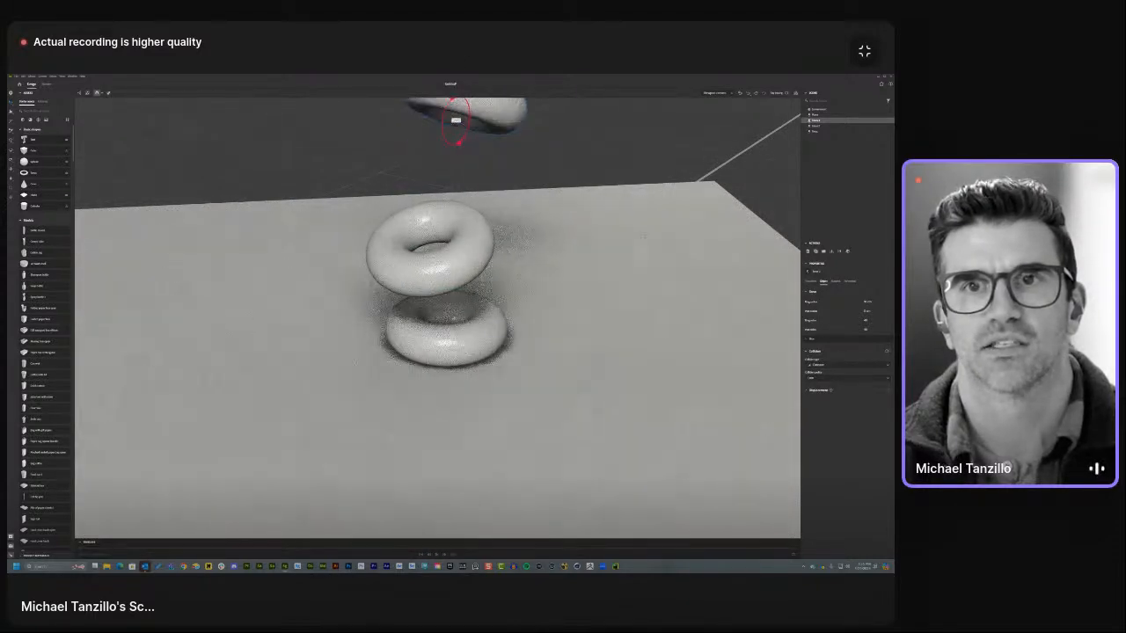
Enable physics collision for the plane and all three tori.
middle_drag(457, 118, 451, 220)
right_drag(451, 220, 459, 195)
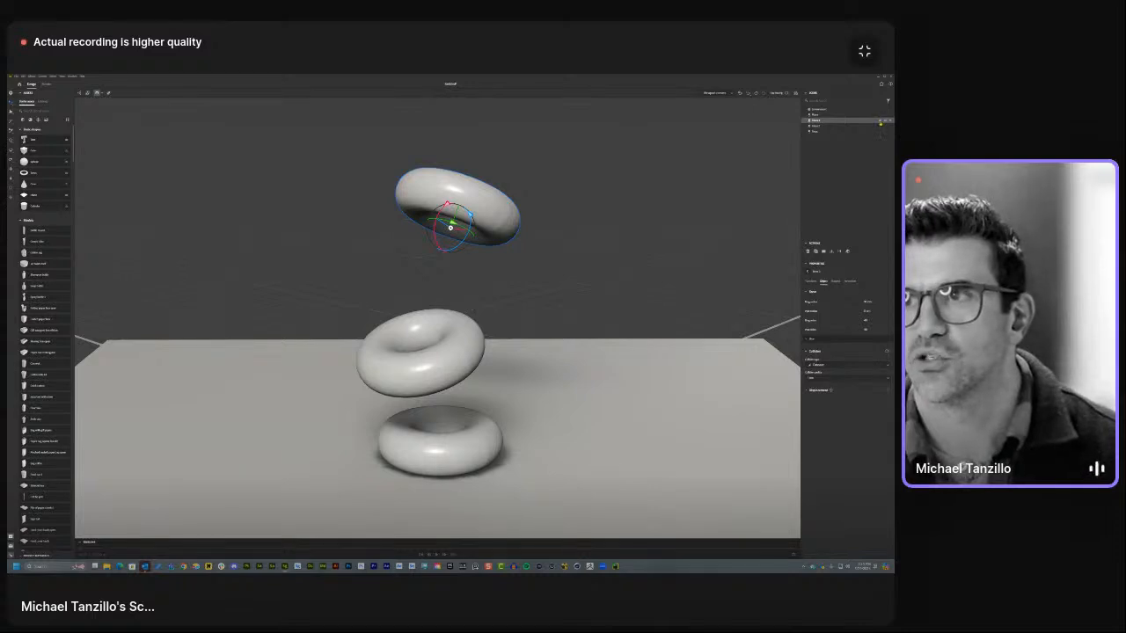
click(880, 121)
click(880, 125)
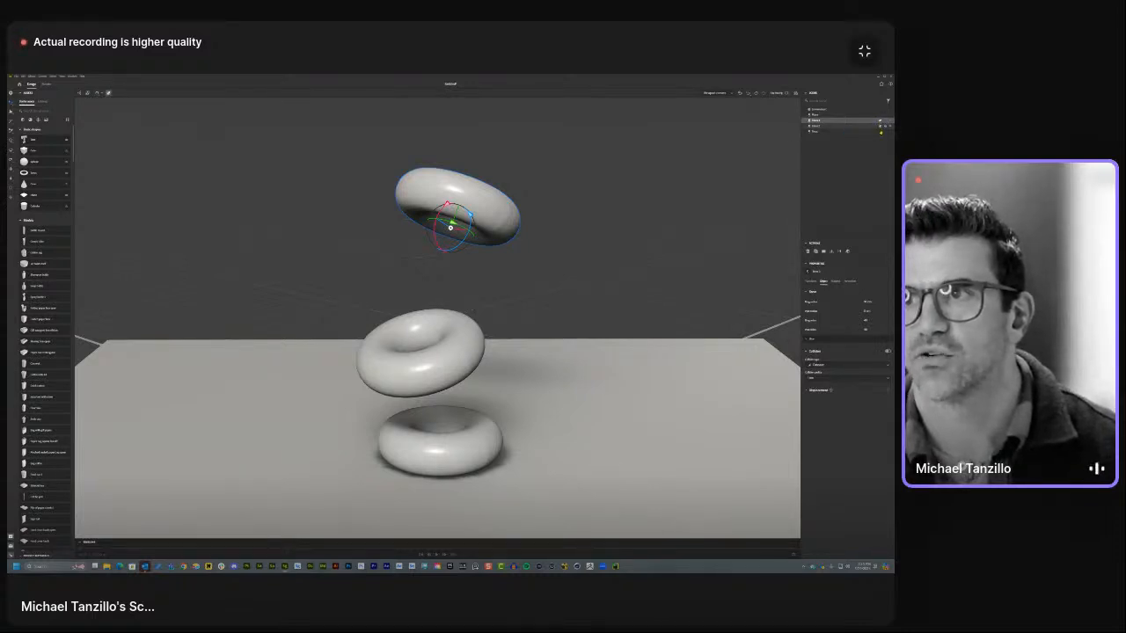
click(880, 131)
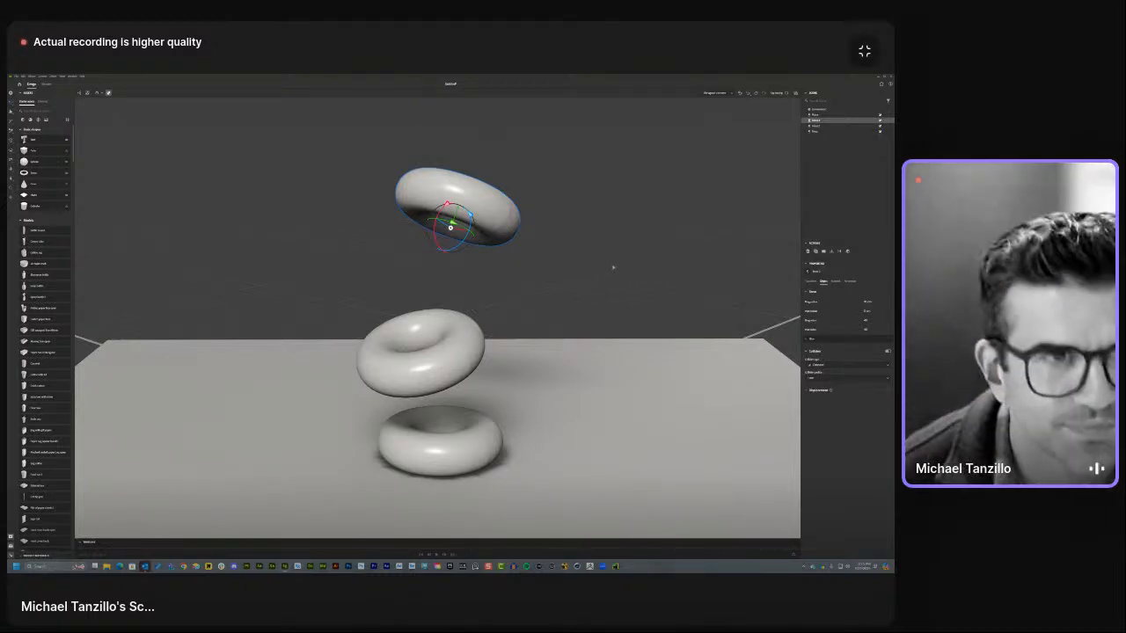
Move the two upper tori down together with collision physics so they settle in a pile leaning on the bottom torus.
click(434, 358)
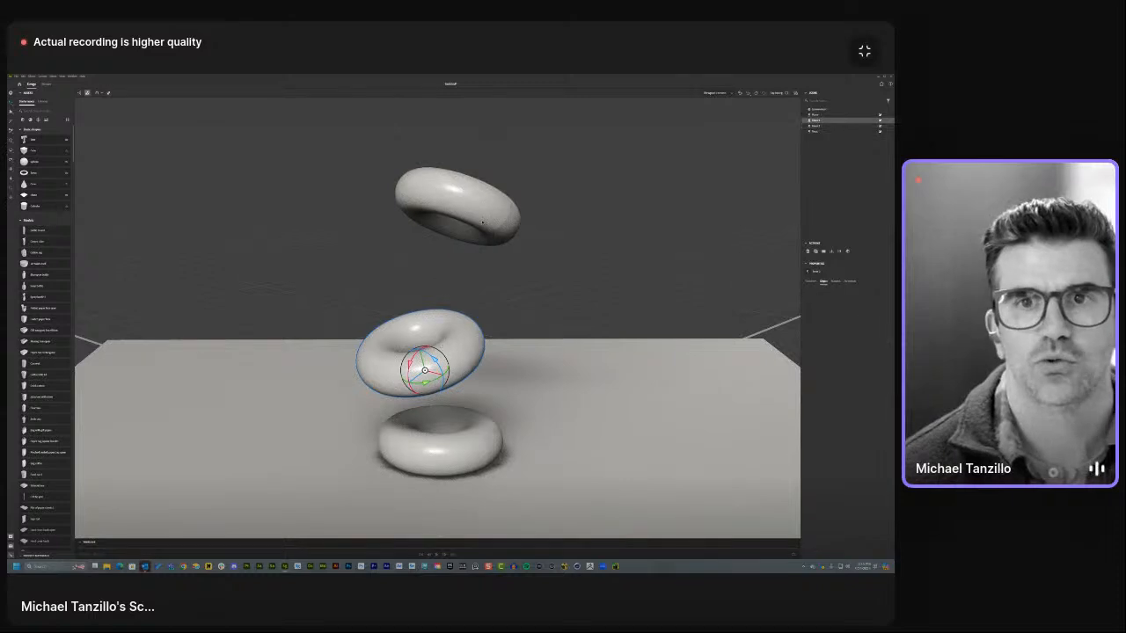
click(450, 228)
click(437, 380)
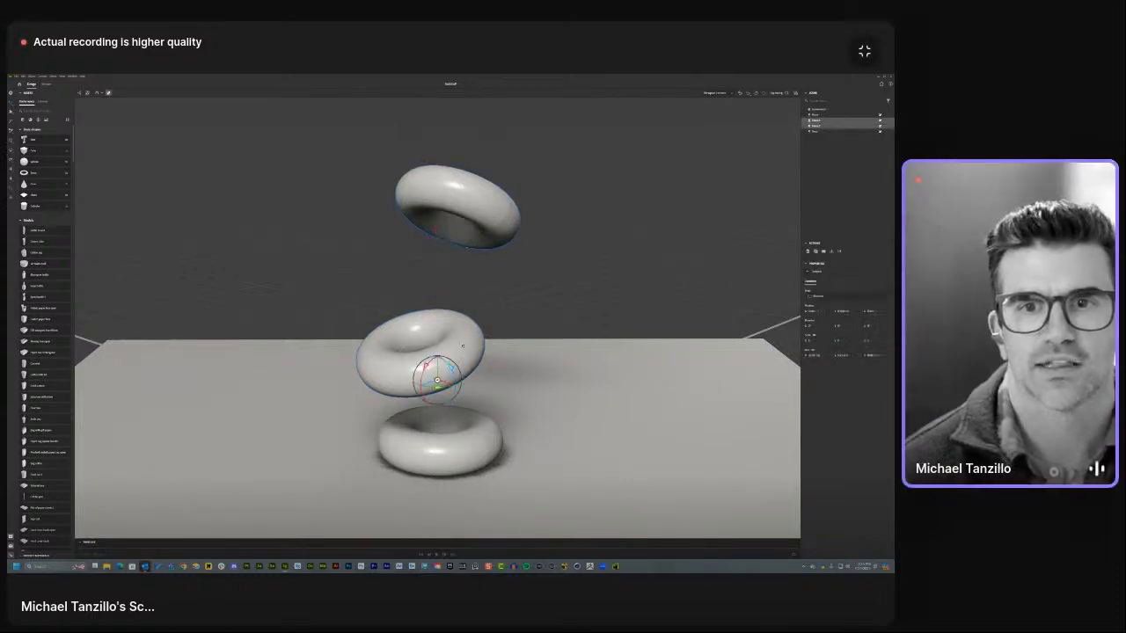
key(v)
drag(437, 345, 444, 563)
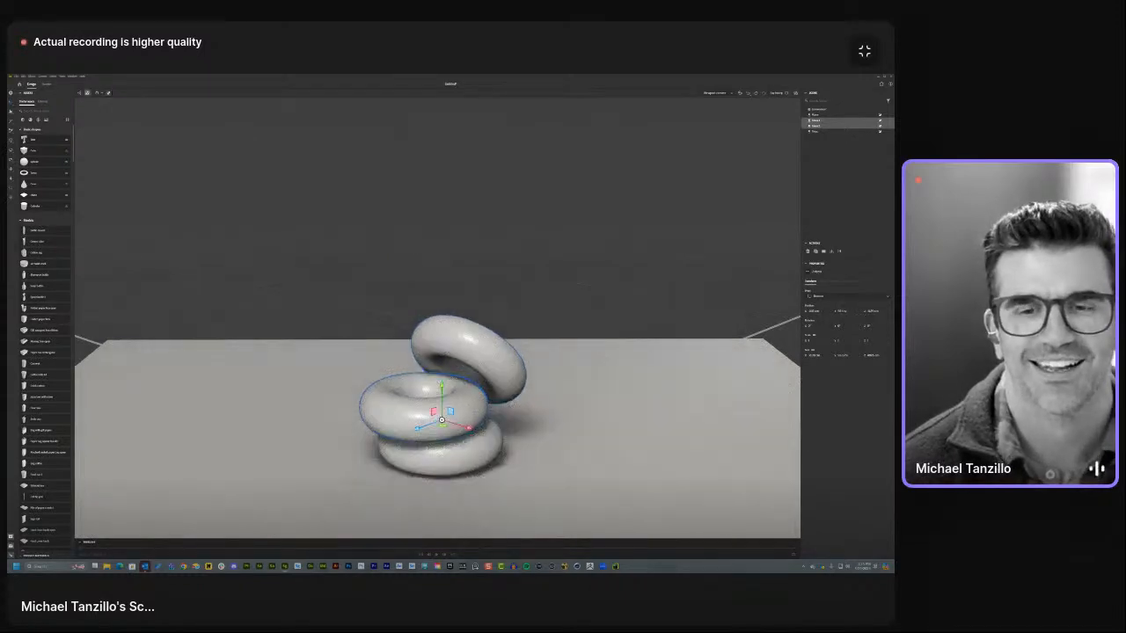
key(ctrl+z)
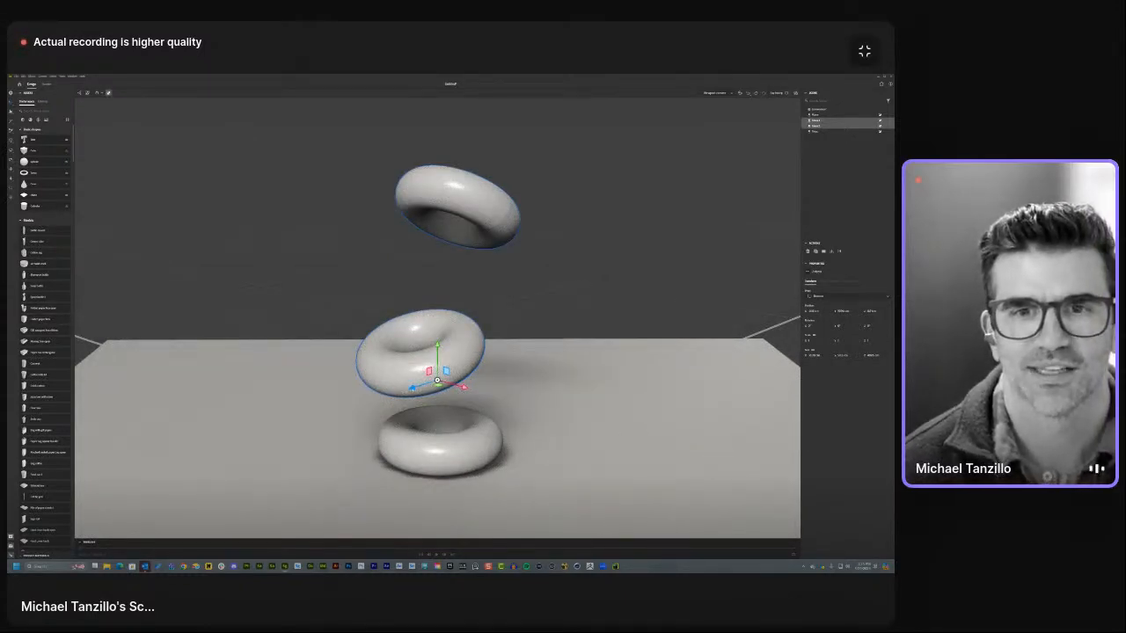
drag(426, 383, 416, 425)
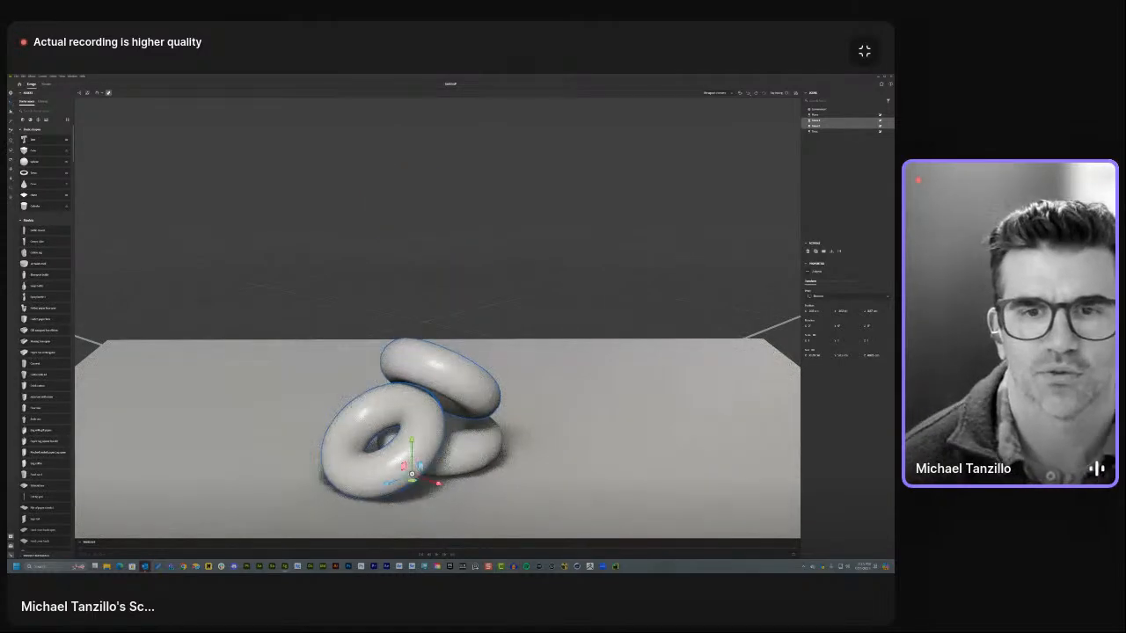
Add a camera from an angled view above the pile of tori and set its focal length to 100 mm.
right_drag(668, 230, 613, 296)
middle_drag(613, 296, 635, 207)
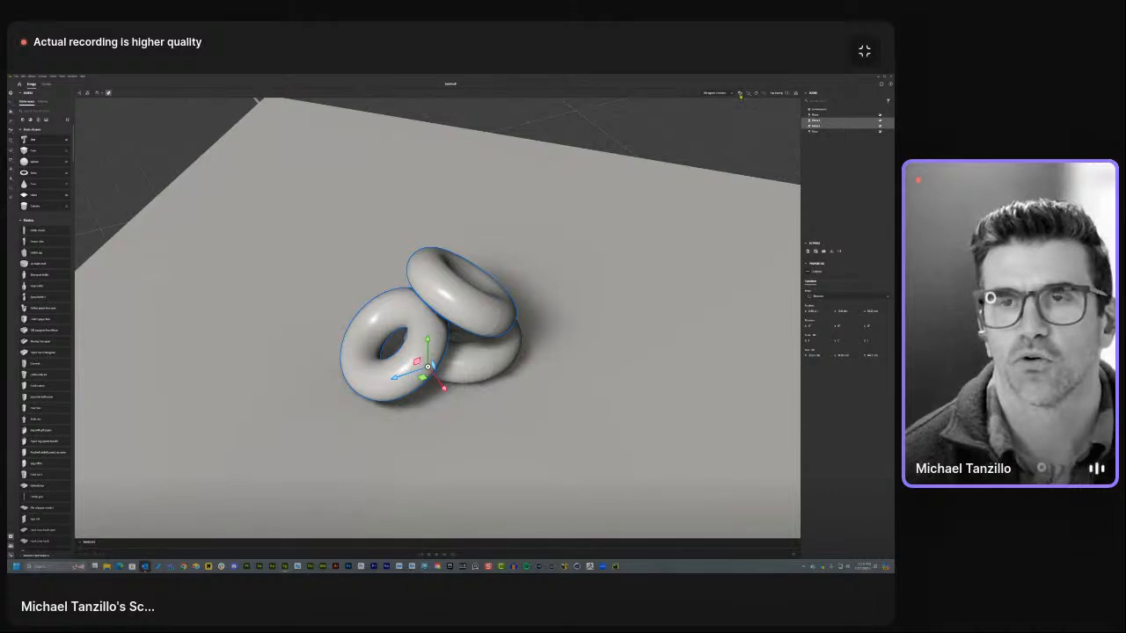
click(739, 93)
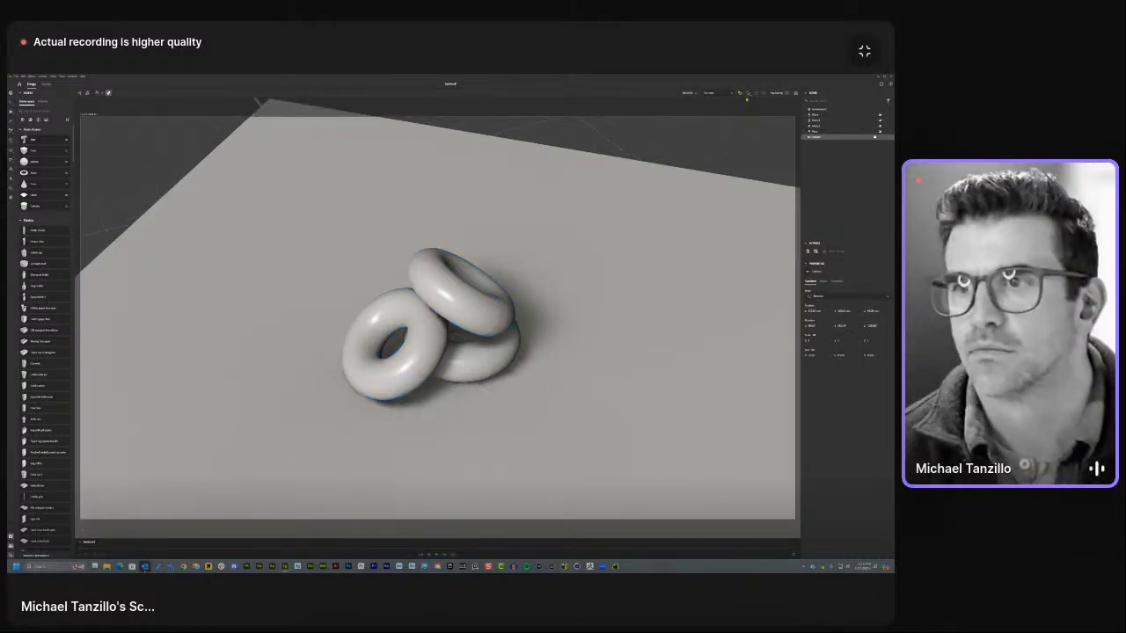
click(823, 282)
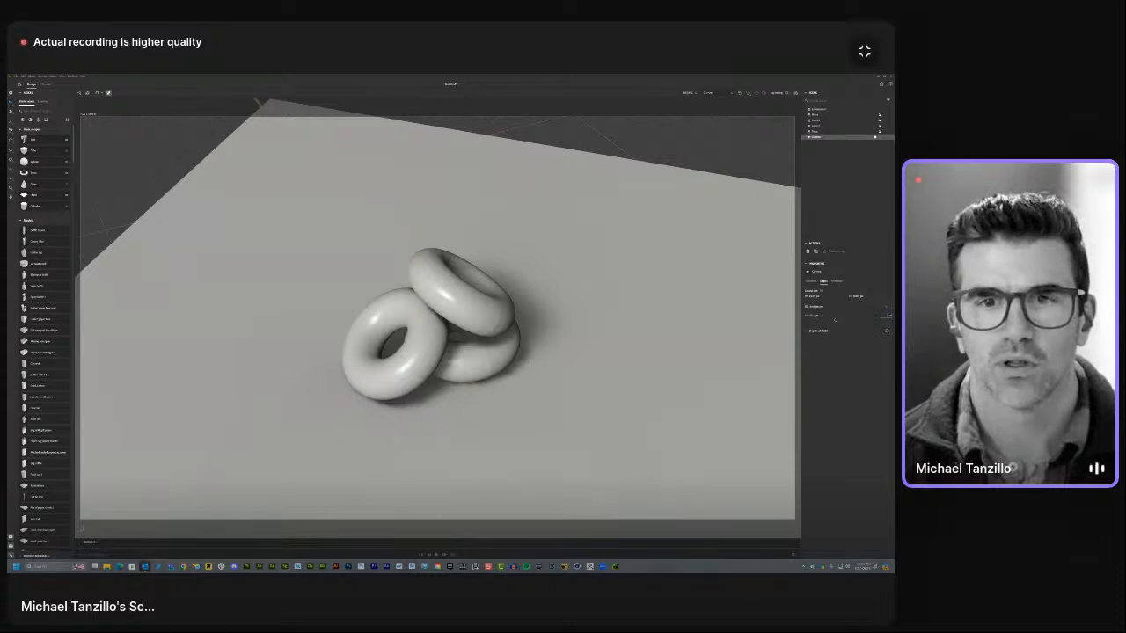
text(10)
key(Return)
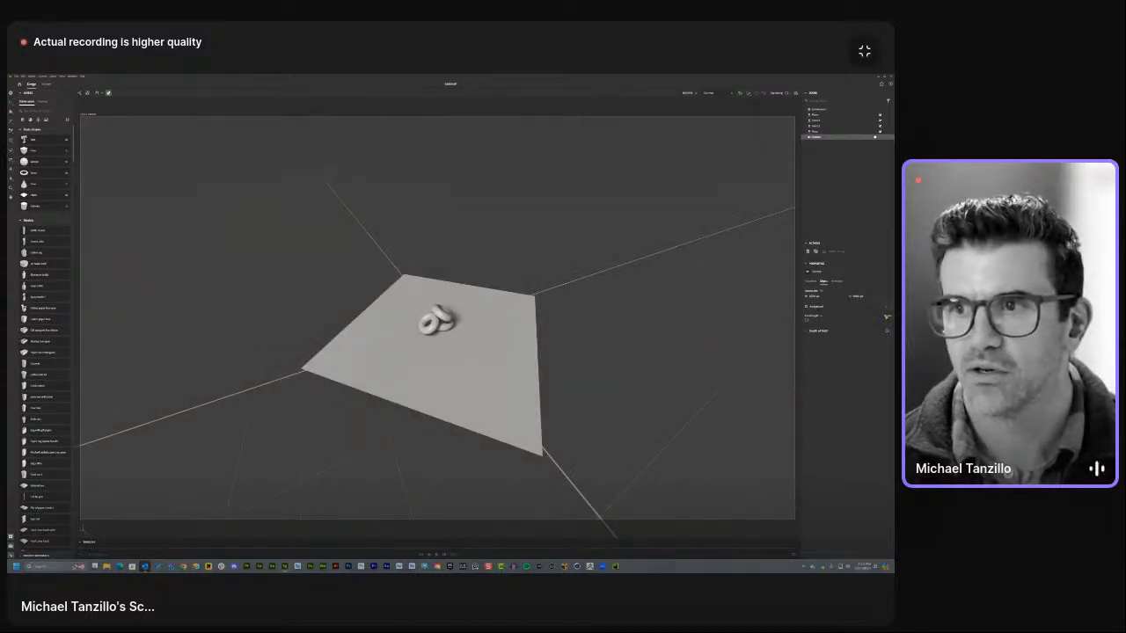
text(00)
key(Return)
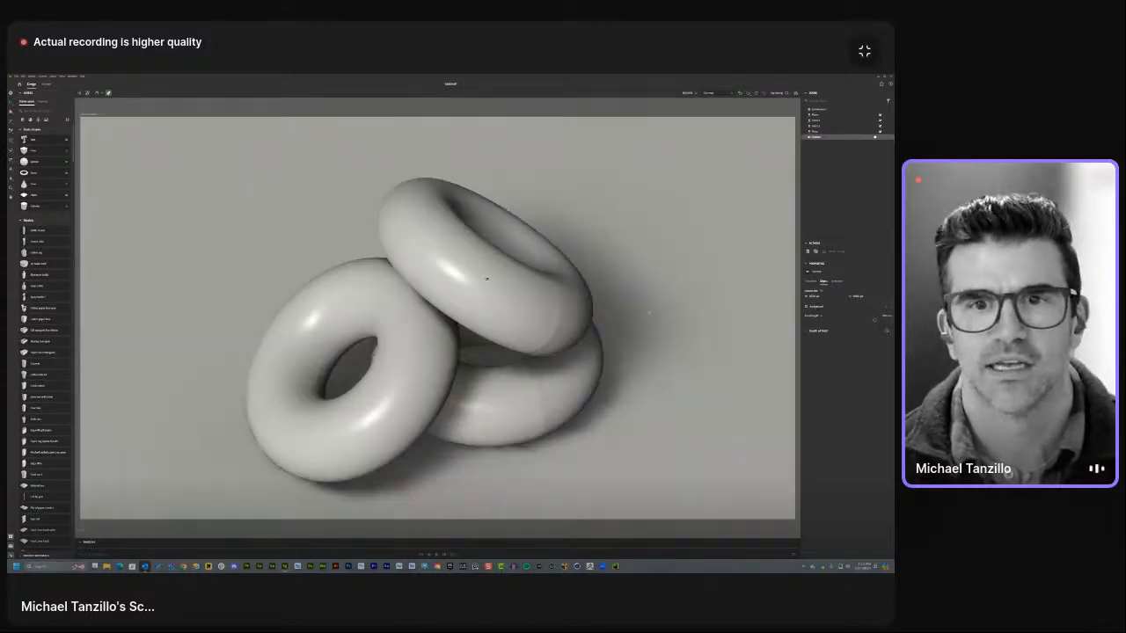
Compose the camera shot so the three tori fill most of the frame with some margin around them.
scroll(472, 272, up, 2)
mouse_move(493, 272)
middle_down()
mouse_move(518, 259)
mouse_move(510, 266)
middle_up()
scroll(511, 262, up, 1)
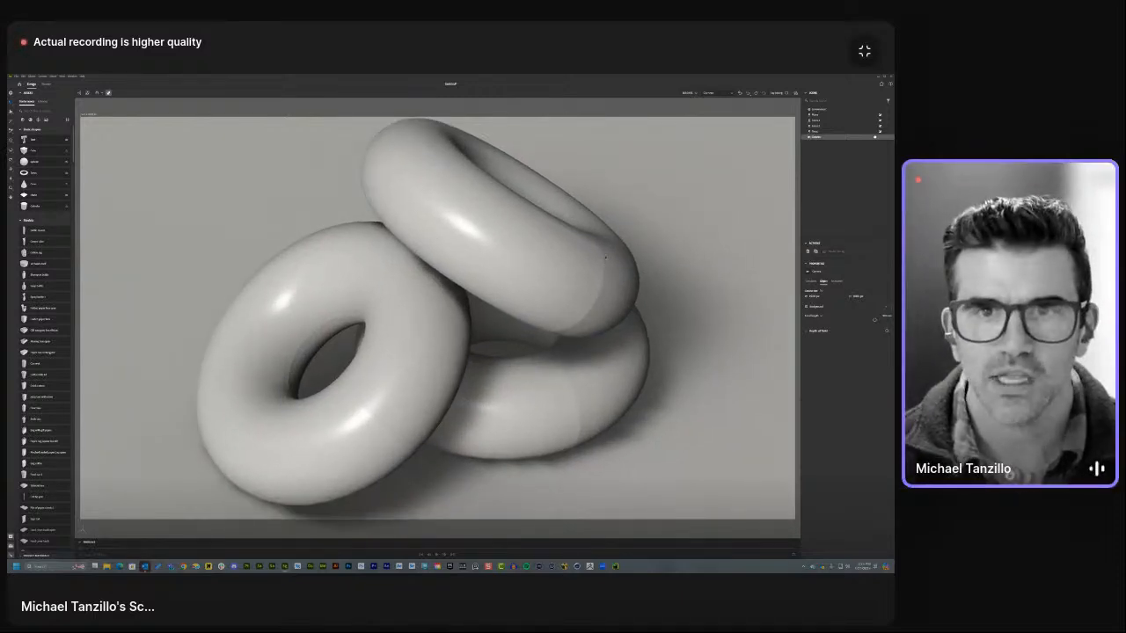
scroll(608, 254, down, 2)
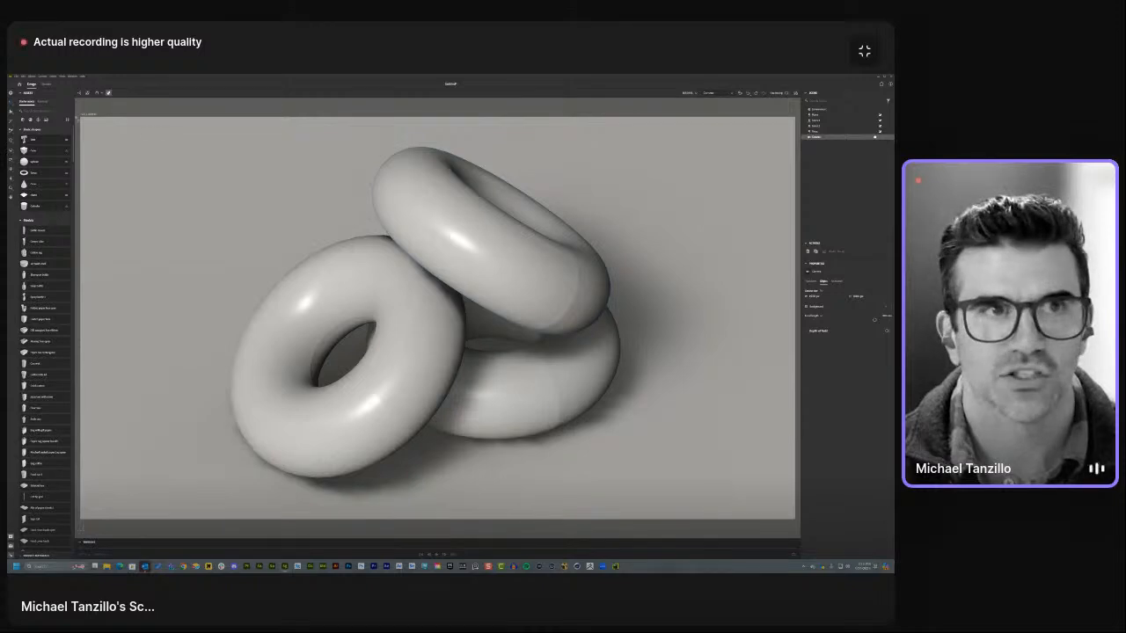
Render the camera view of the three stacked tori to a PNG image.
click(46, 85)
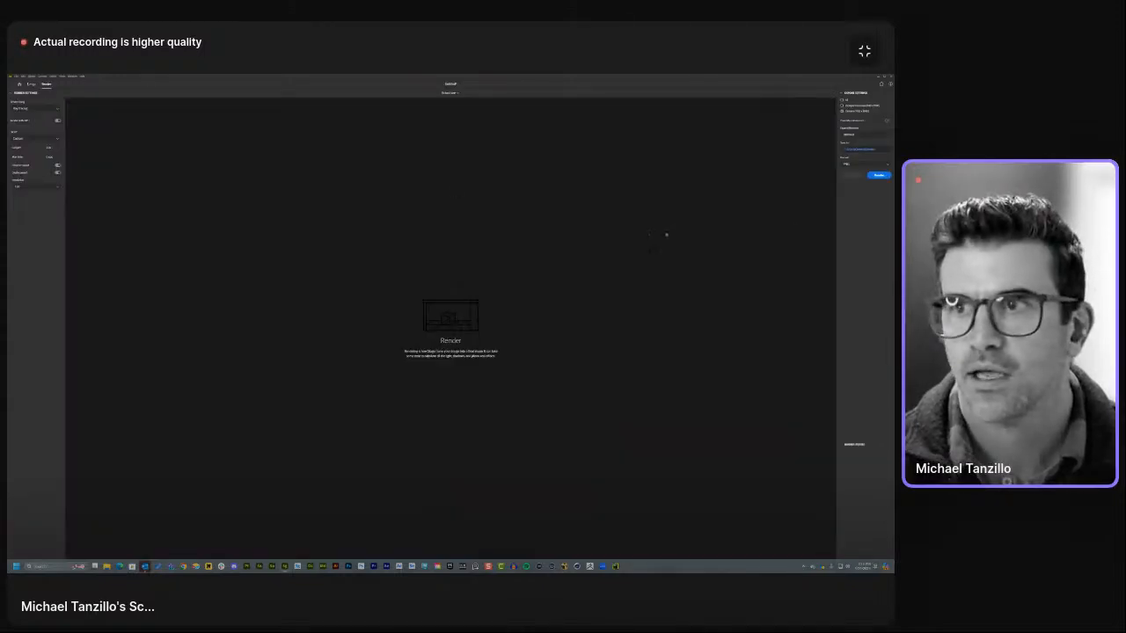
click(880, 175)
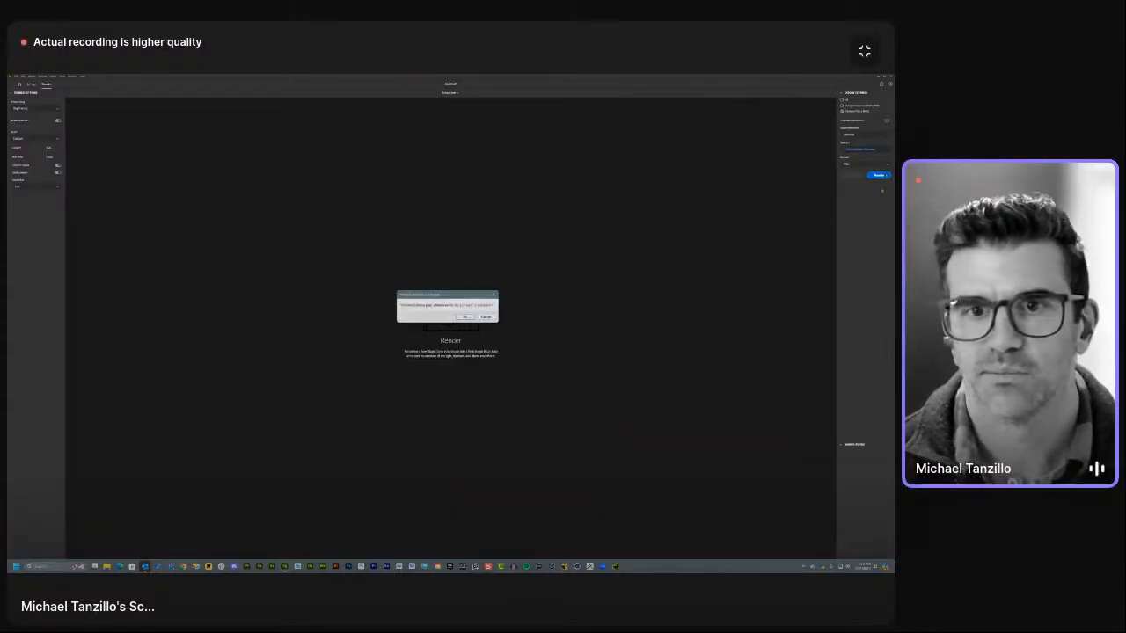
click(467, 317)
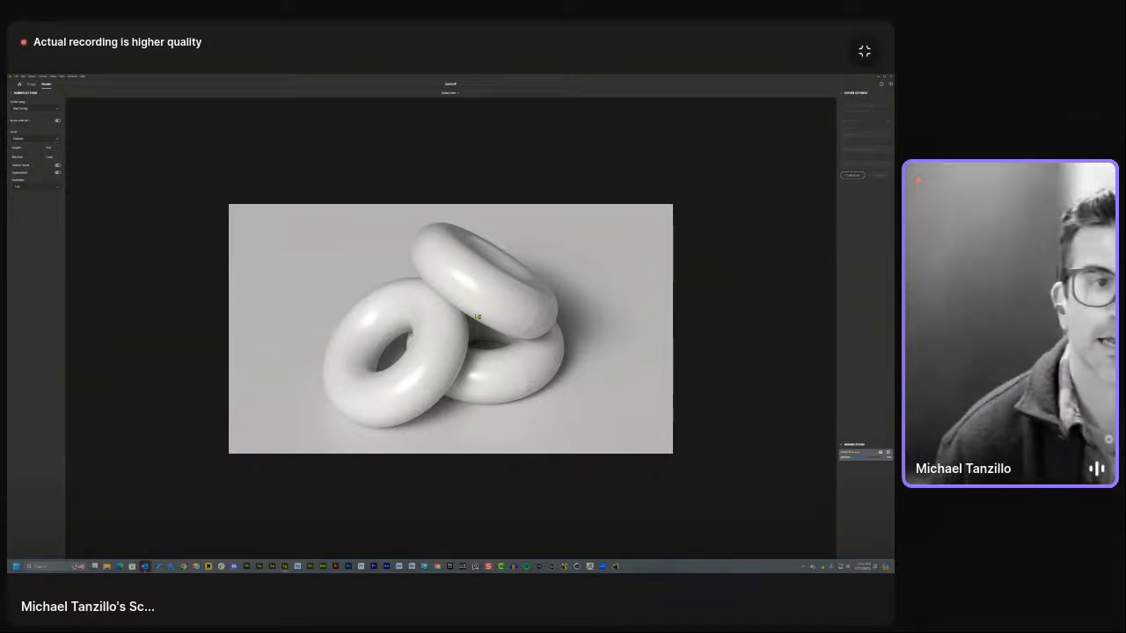
Switch to Adobe Firefly in the browser and generate images from the prompt "Pink Donuts with sprinkles on a wooden counter".
key(ctrl+super+Left)
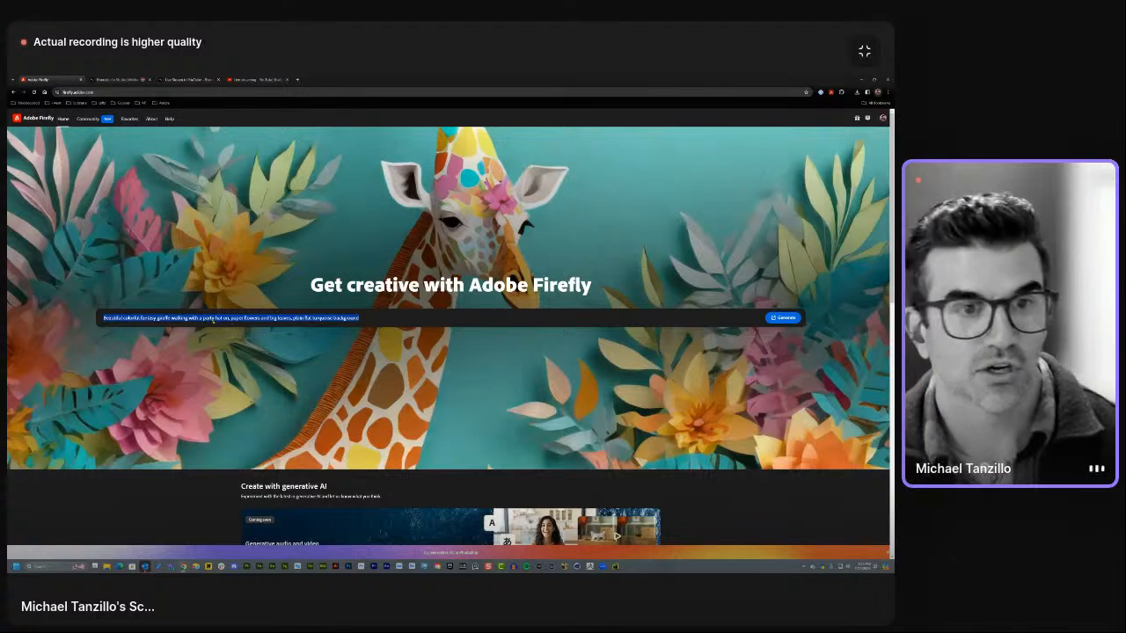
text(D)
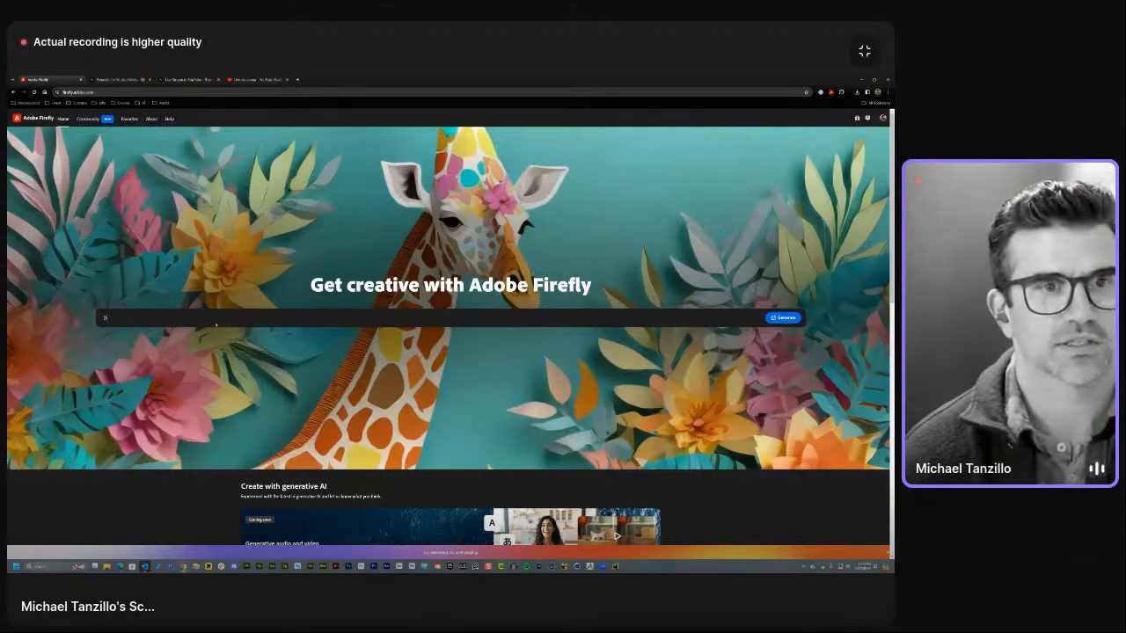
text(Paik Donuts with sp)
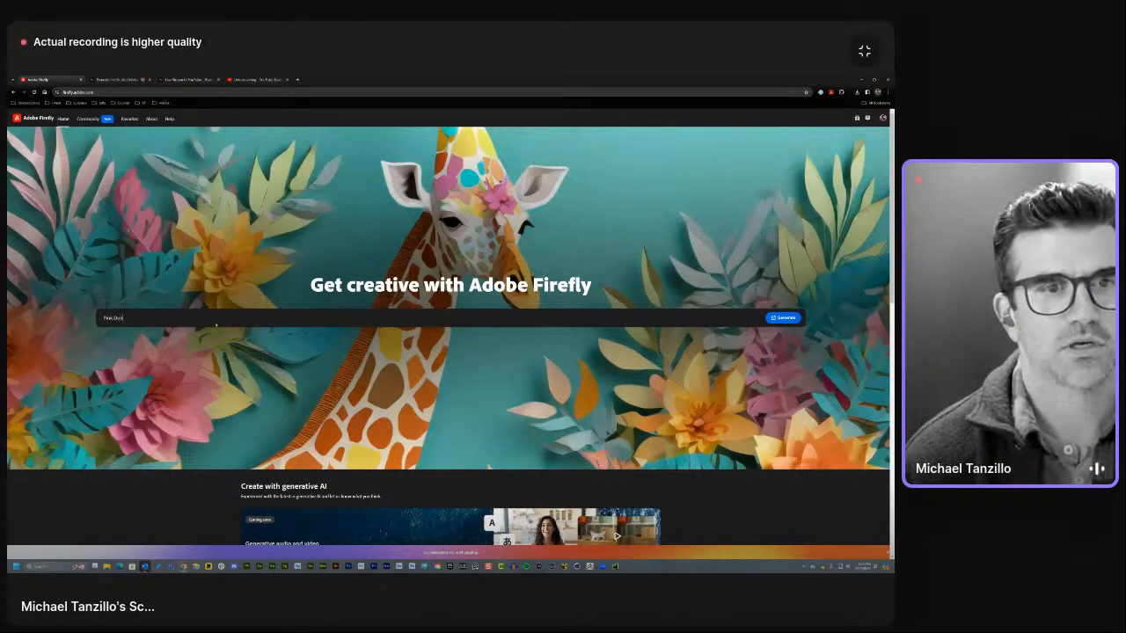
text(rinkles on)
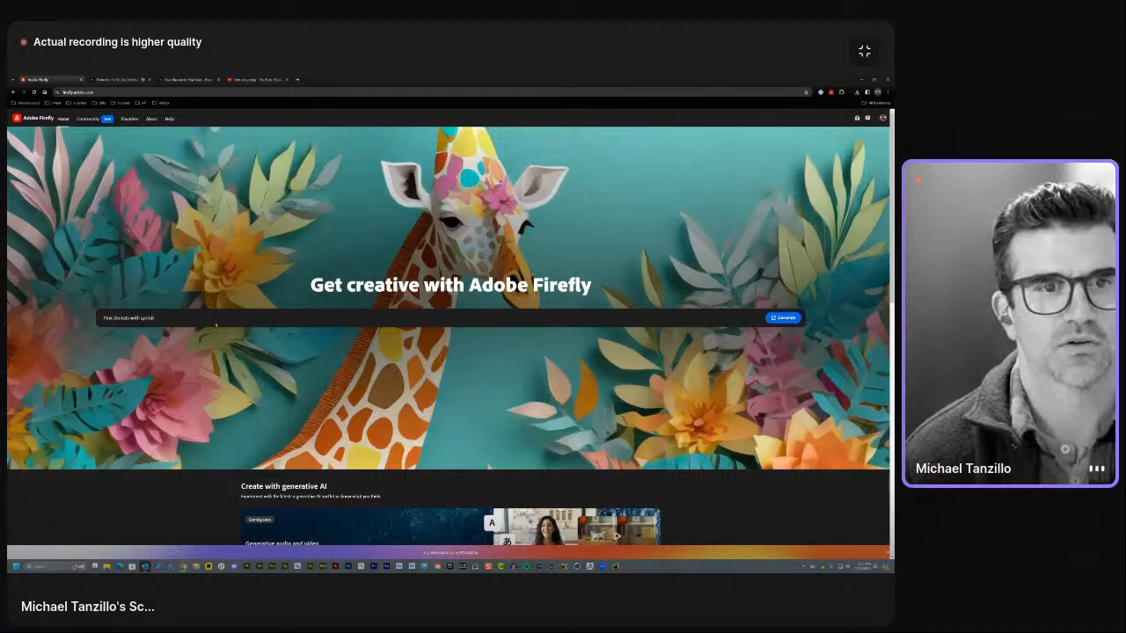
text( a wo)
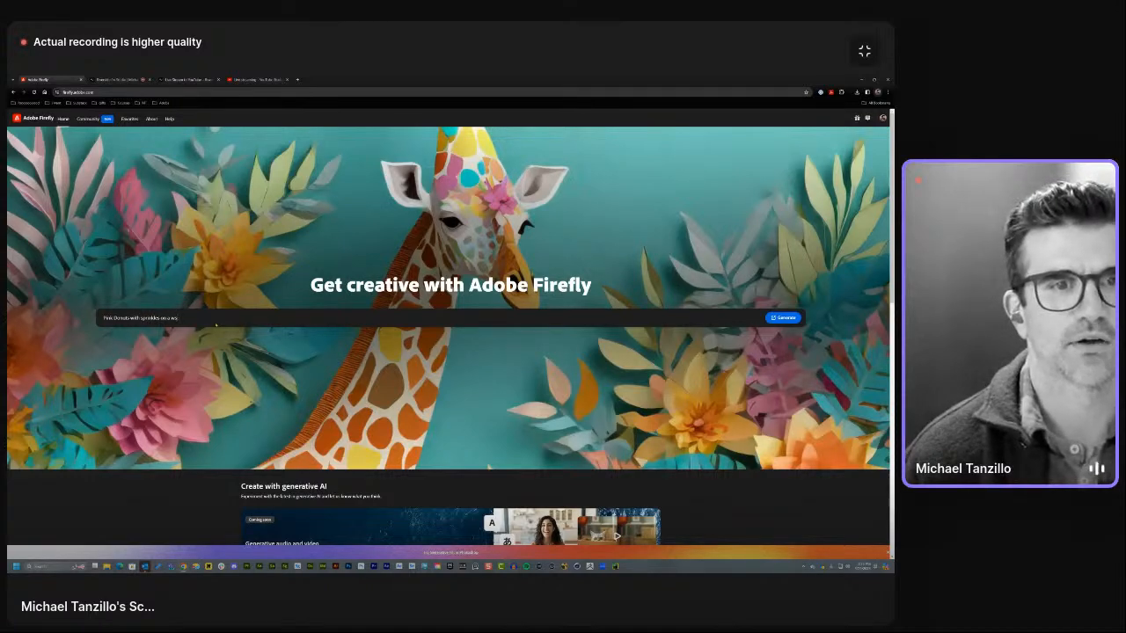
text(oden counter)
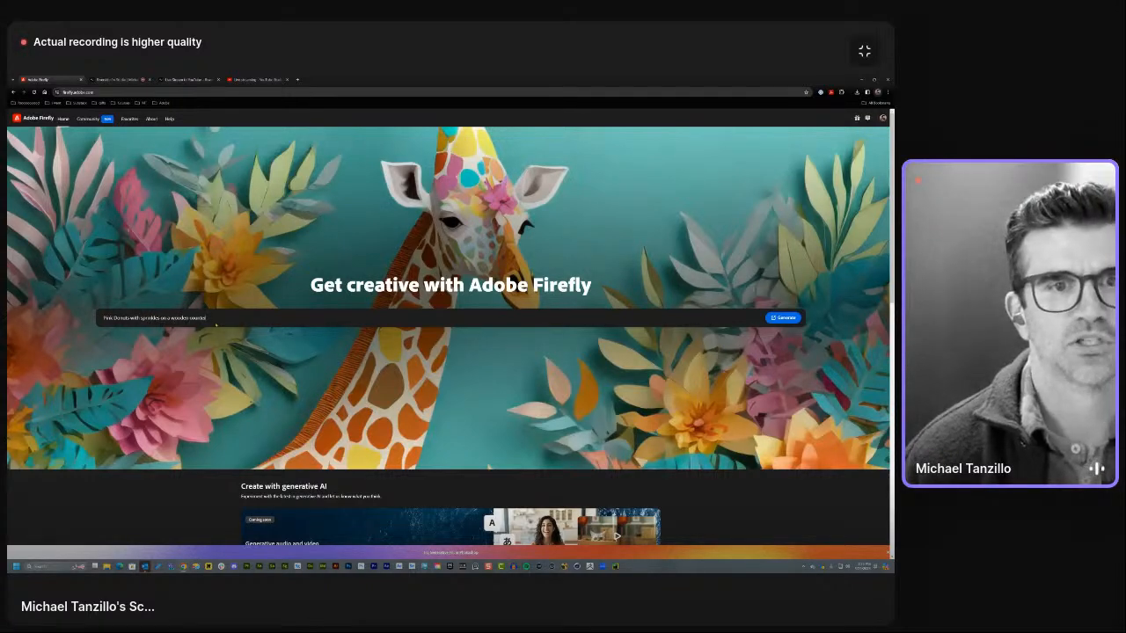
key(Return)
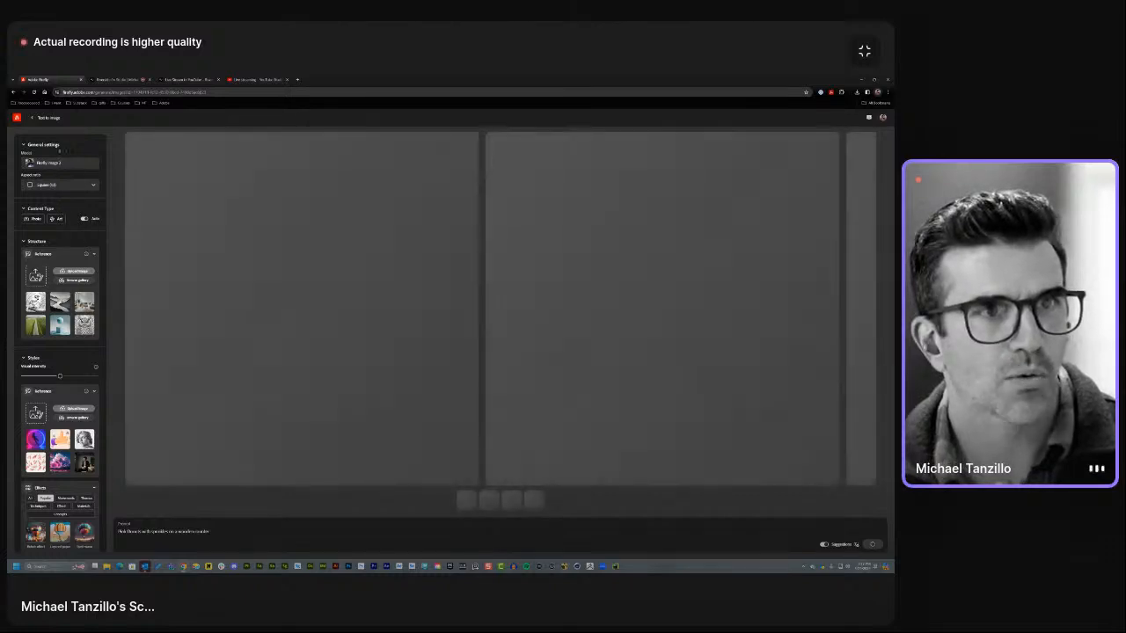
Set the aspect ratio to Widescreen (16:9) and the content type to Photo.
click(54, 186)
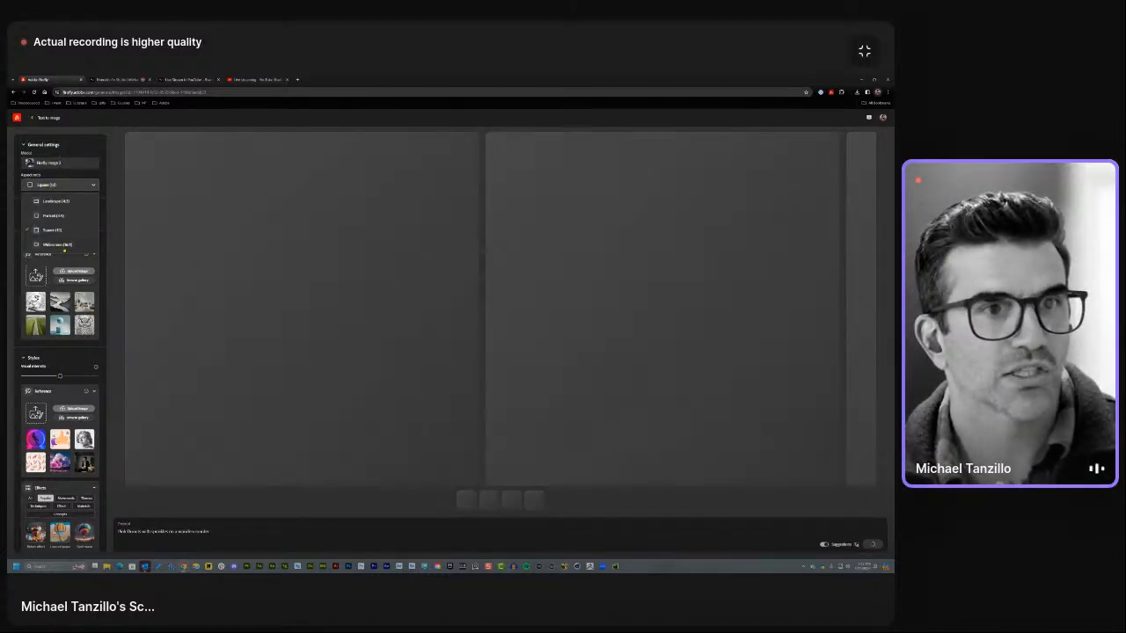
click(58, 244)
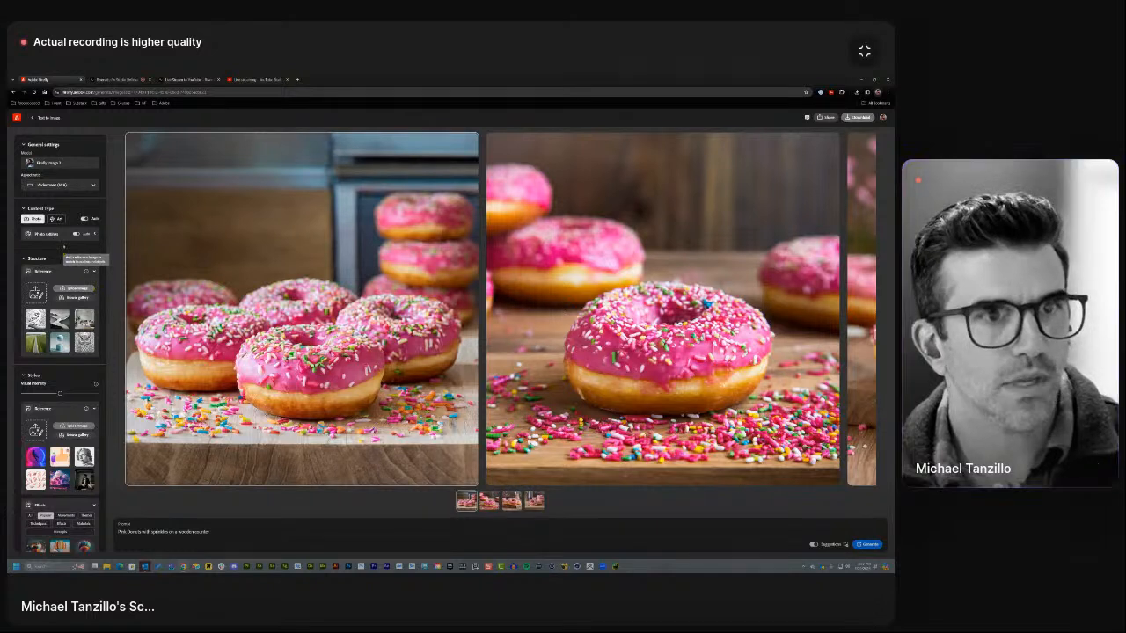
click(33, 220)
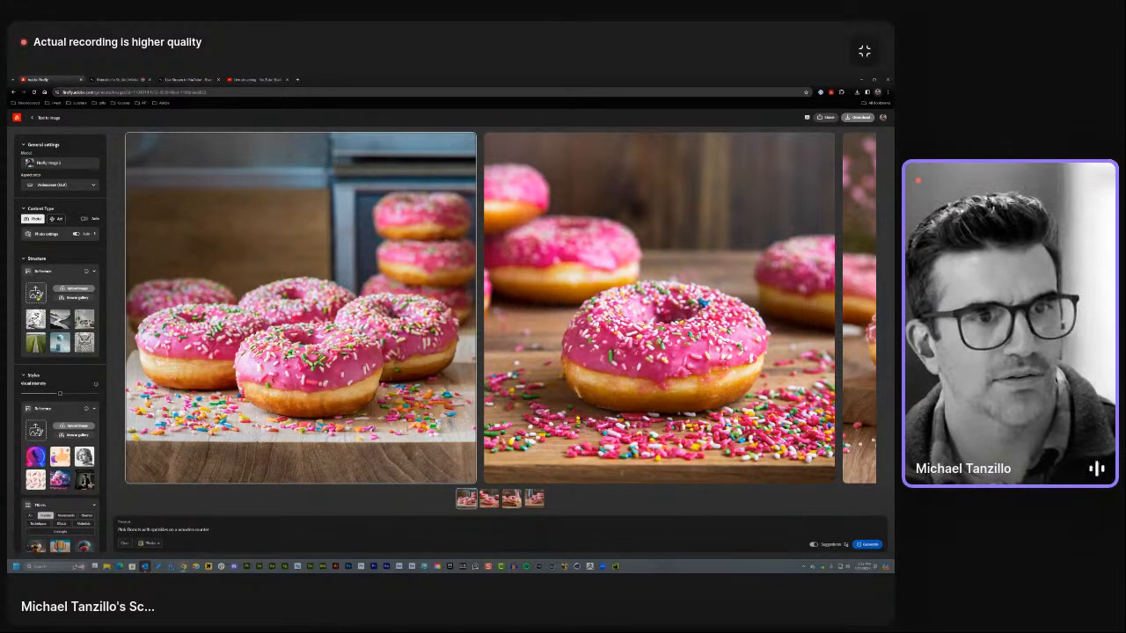
Upload the rendered tori PNG from the Desktop as the structure reference and raise its strength to the maximum.
click(35, 293)
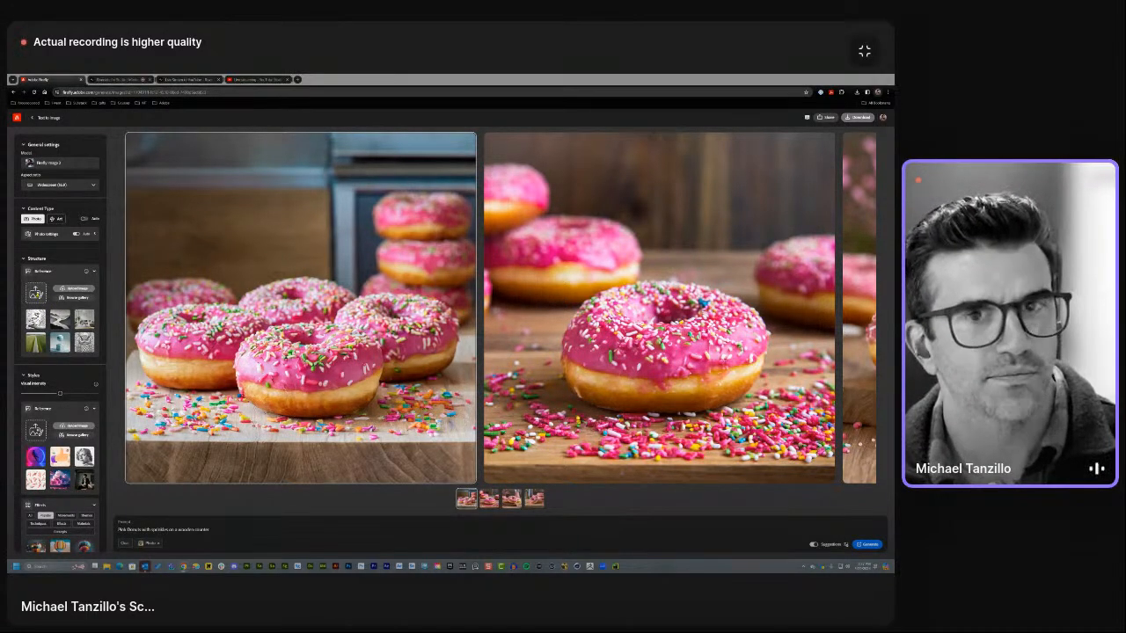
scroll(27, 148, up, 3)
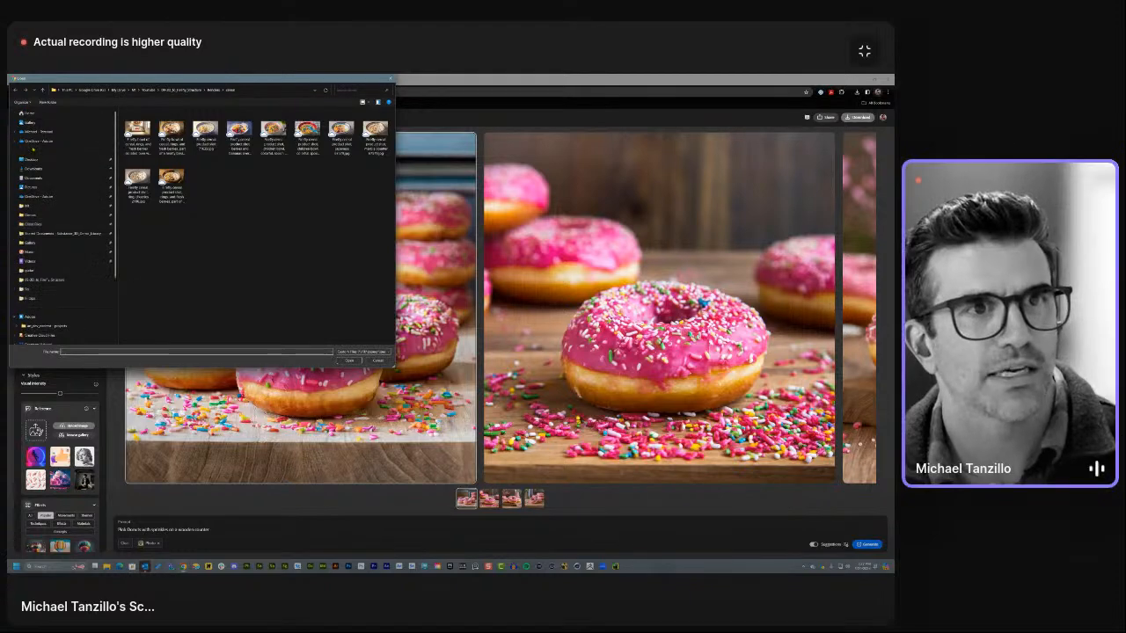
click(34, 168)
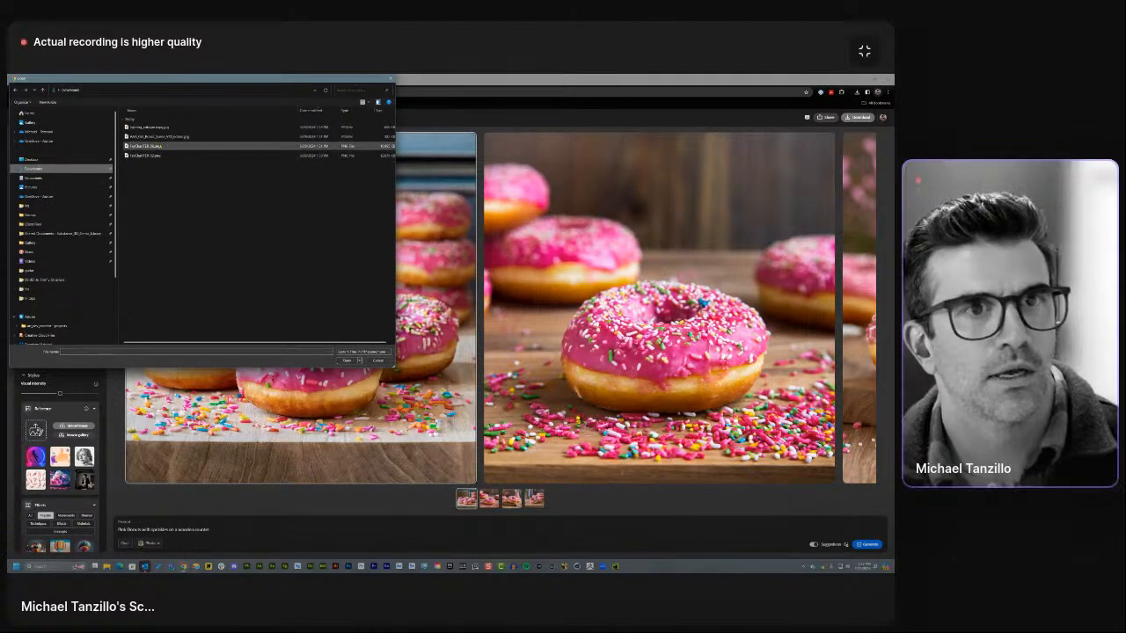
click(40, 159)
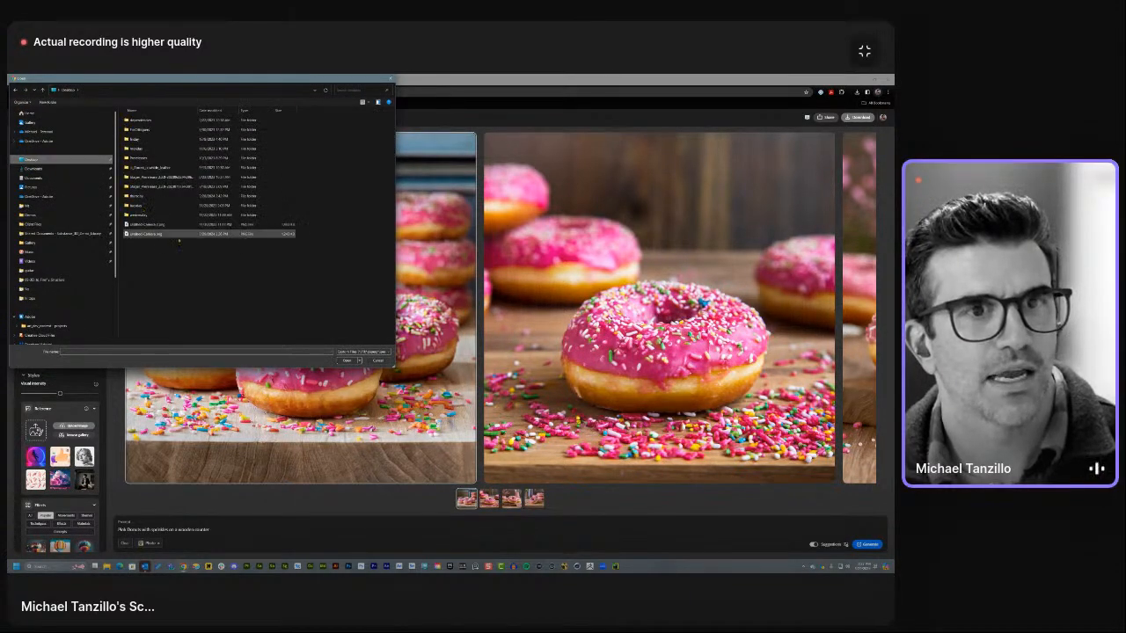
double_click(158, 235)
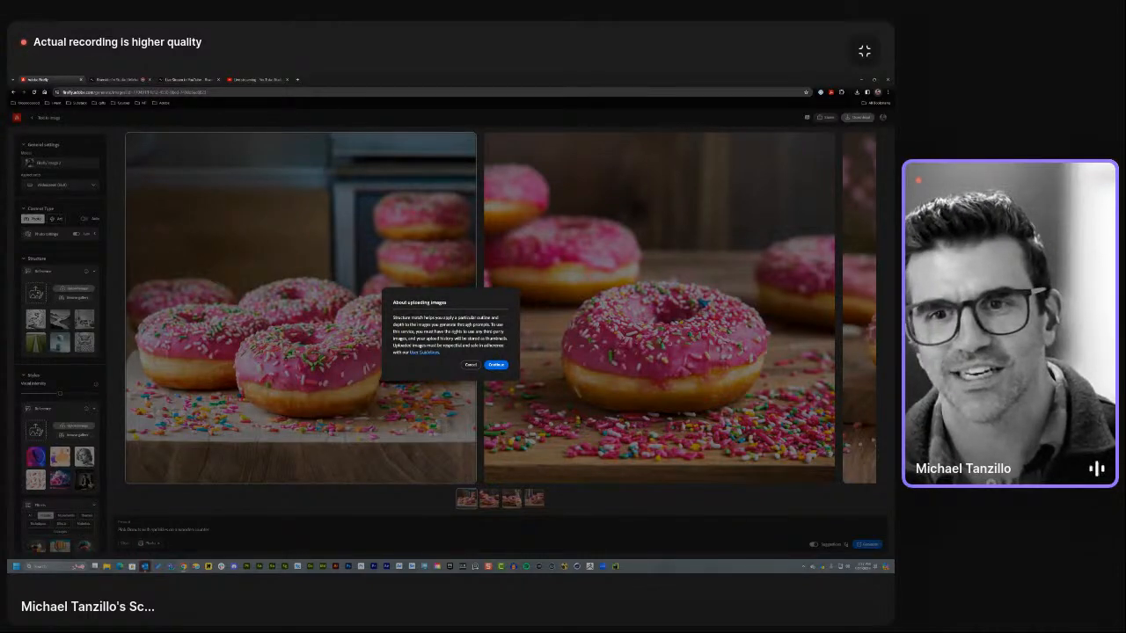
click(496, 364)
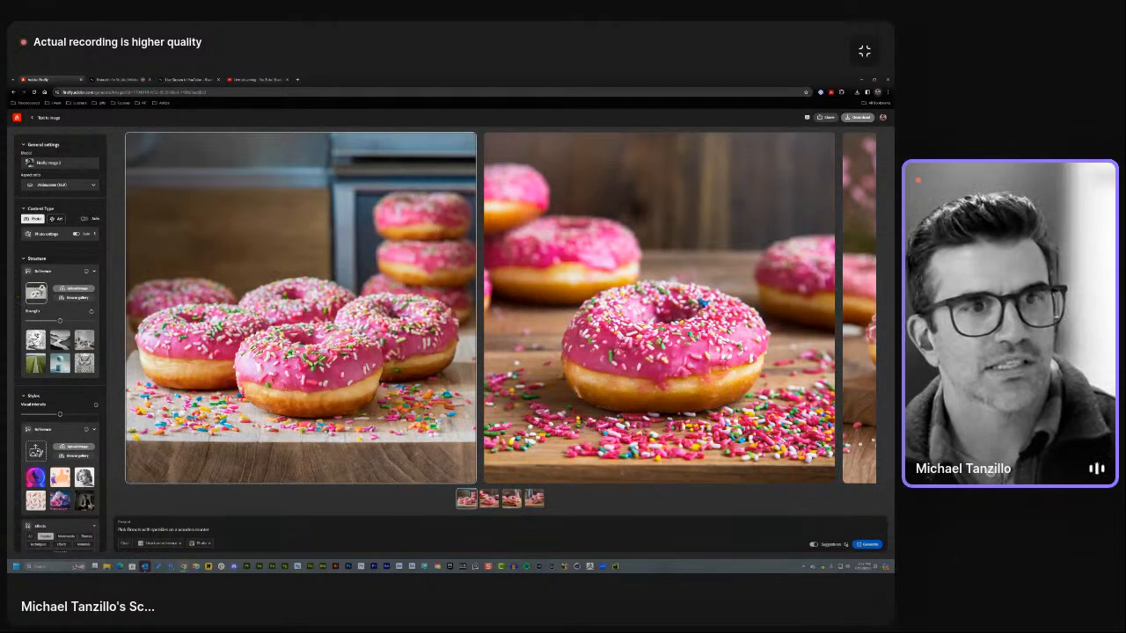
drag(60, 320, 93, 321)
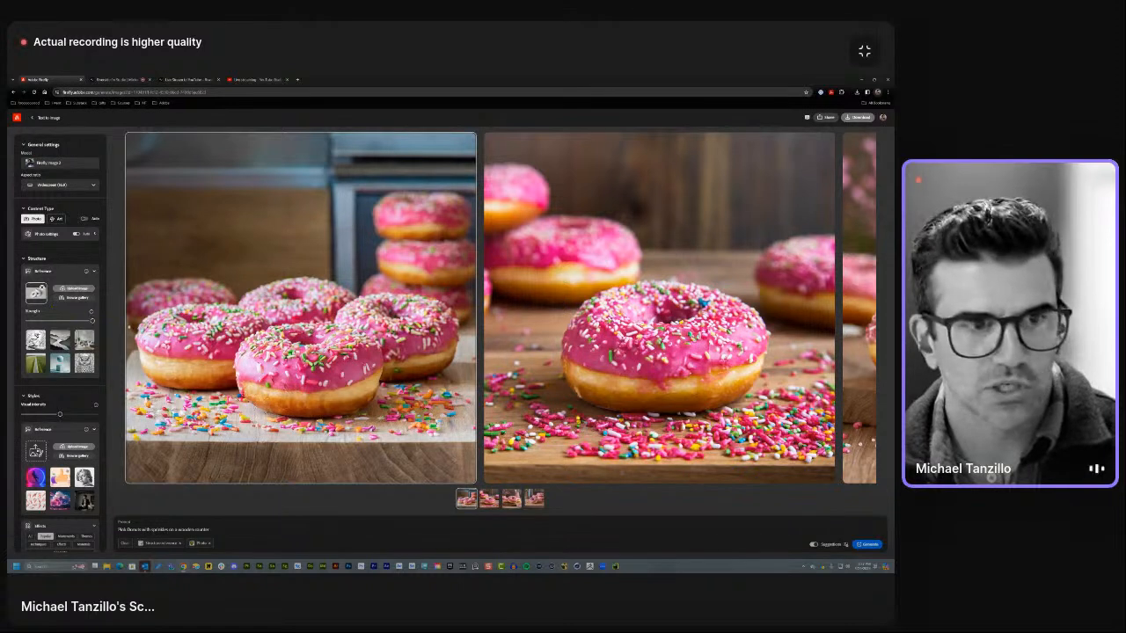
Choose Warm tone for color and tone and Studio light for lighting, and generate the donut images again.
scroll(69, 328, down, 2)
scroll(69, 328, down, 3)
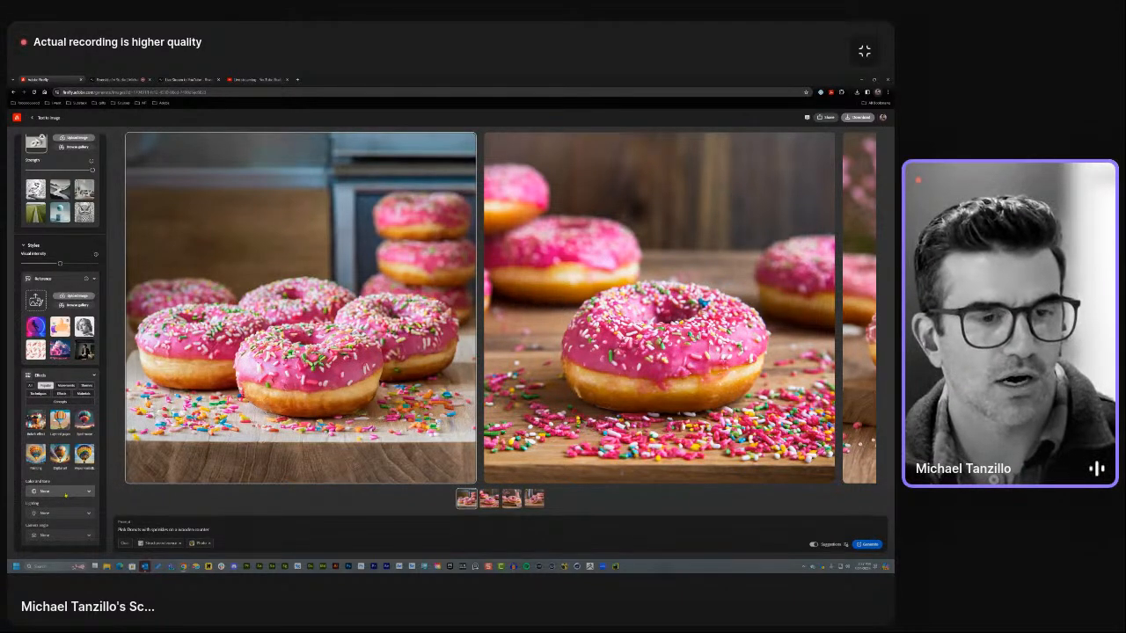
click(60, 491)
click(65, 476)
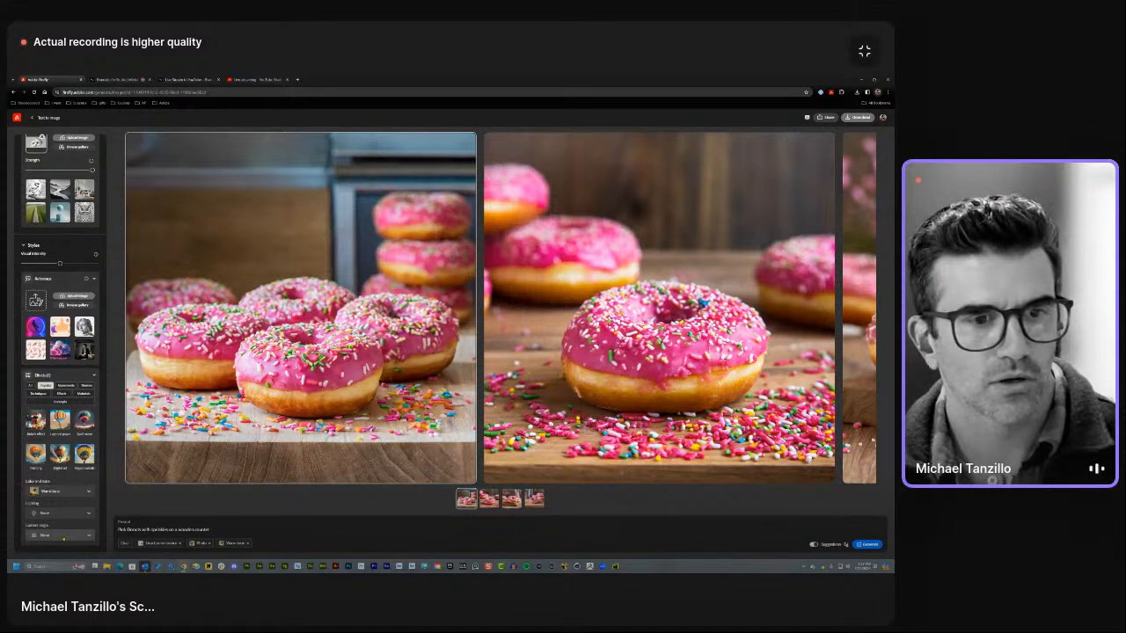
click(66, 513)
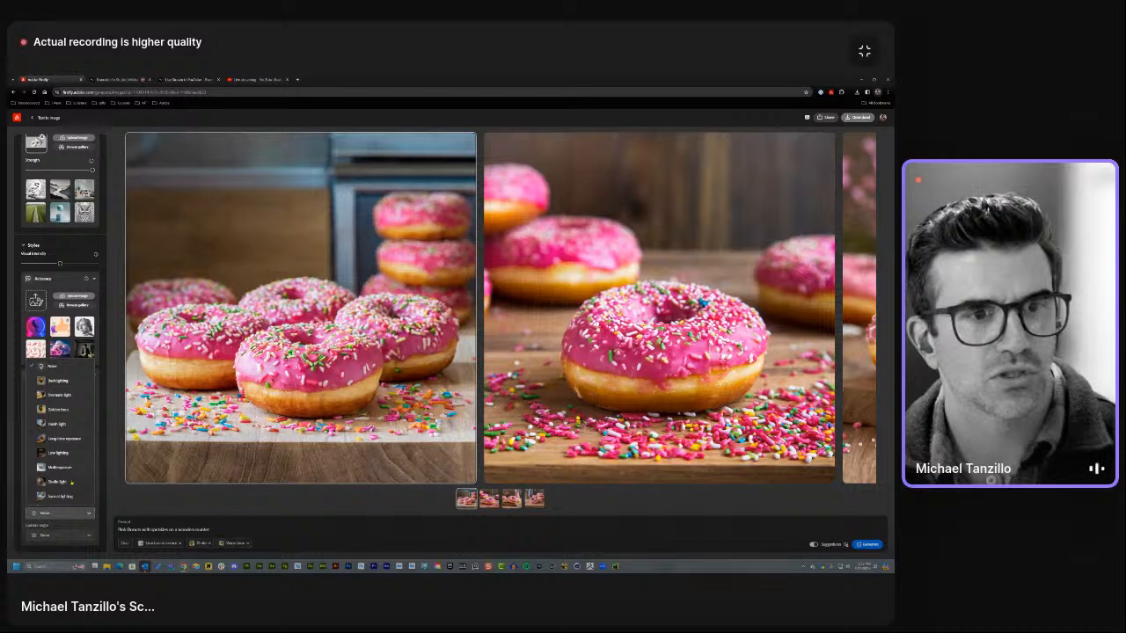
click(56, 481)
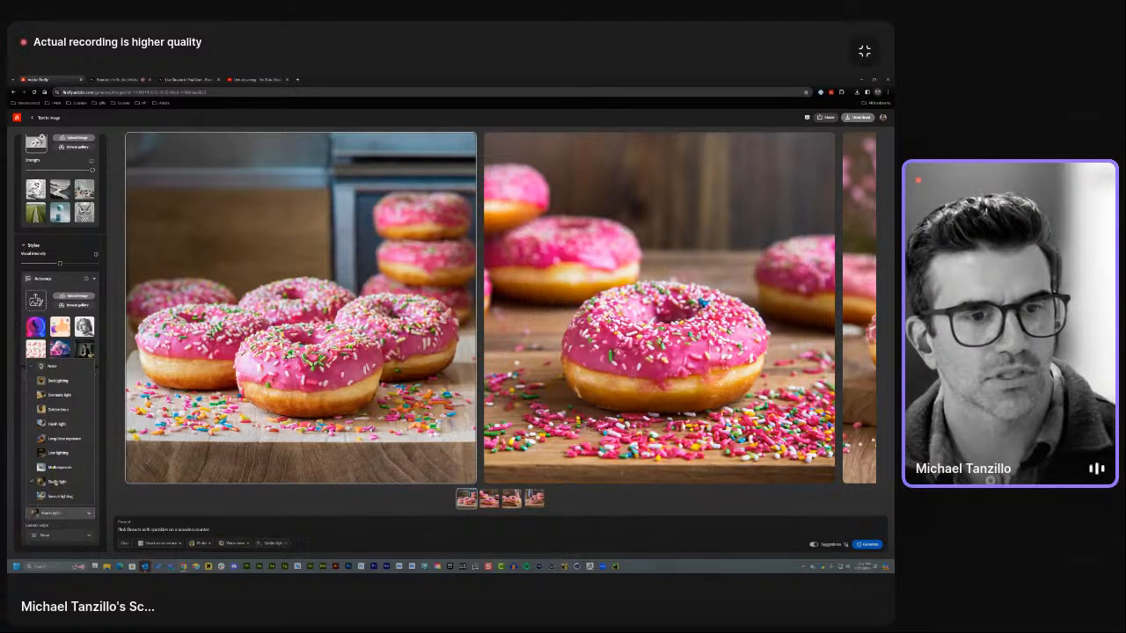
click(868, 545)
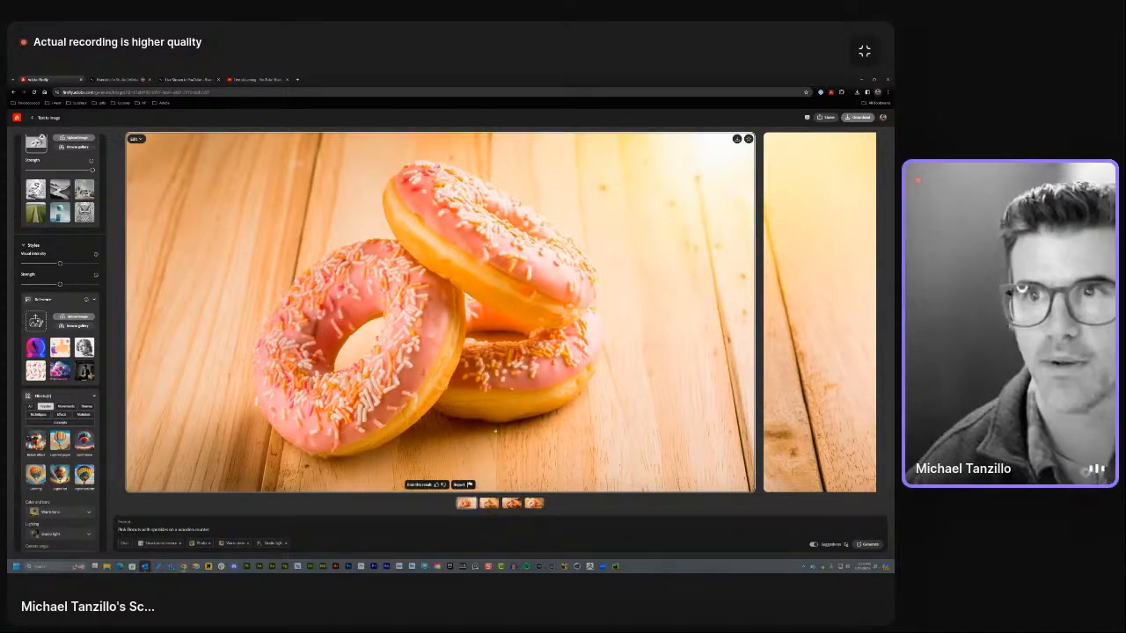
Compare the generated donut variations and return to the third one with sprinkles scattered on the wood.
click(489, 503)
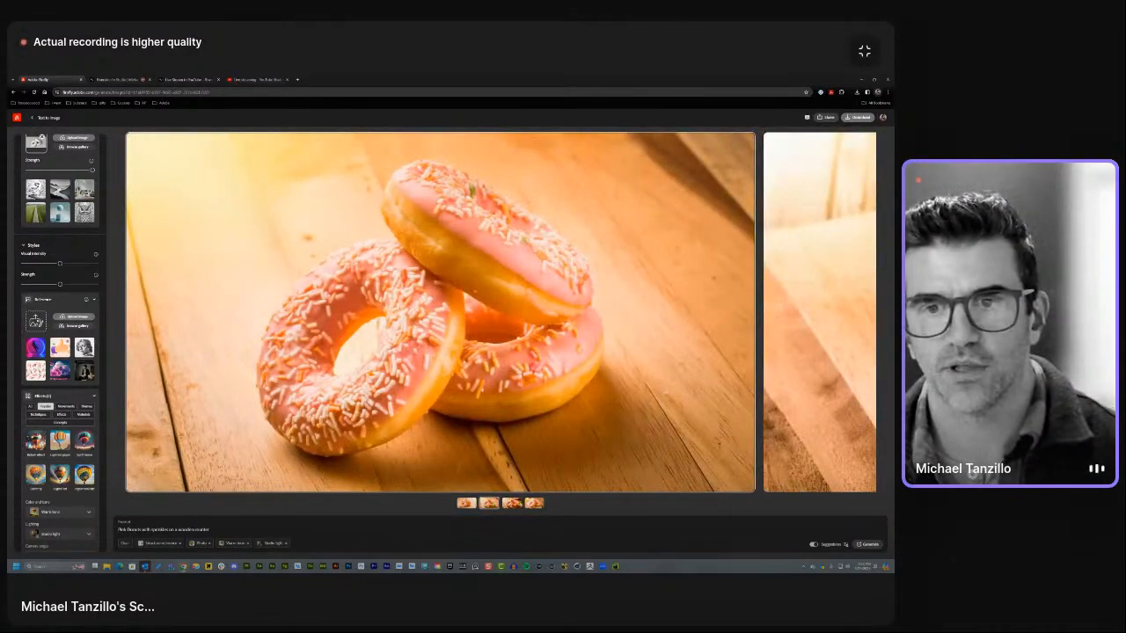
click(514, 505)
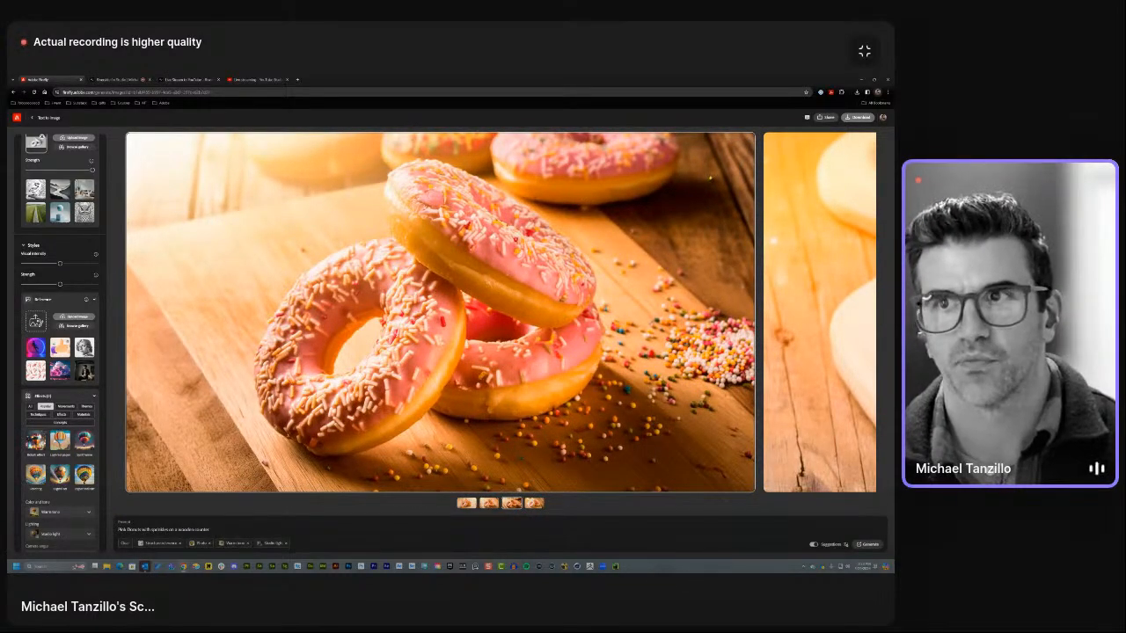
click(532, 503)
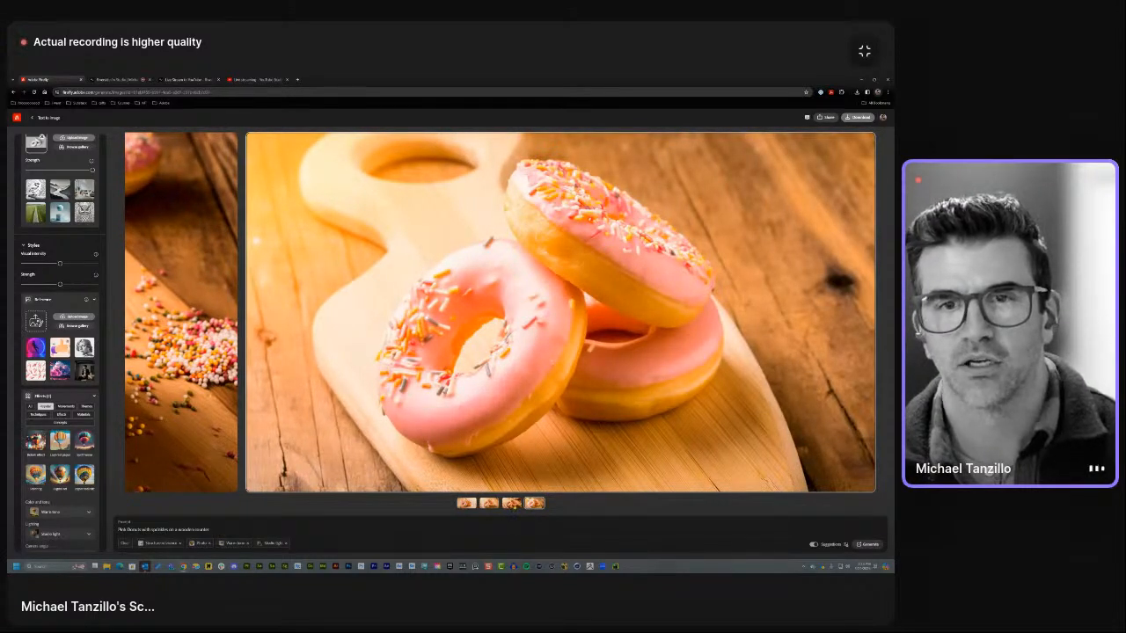
click(514, 504)
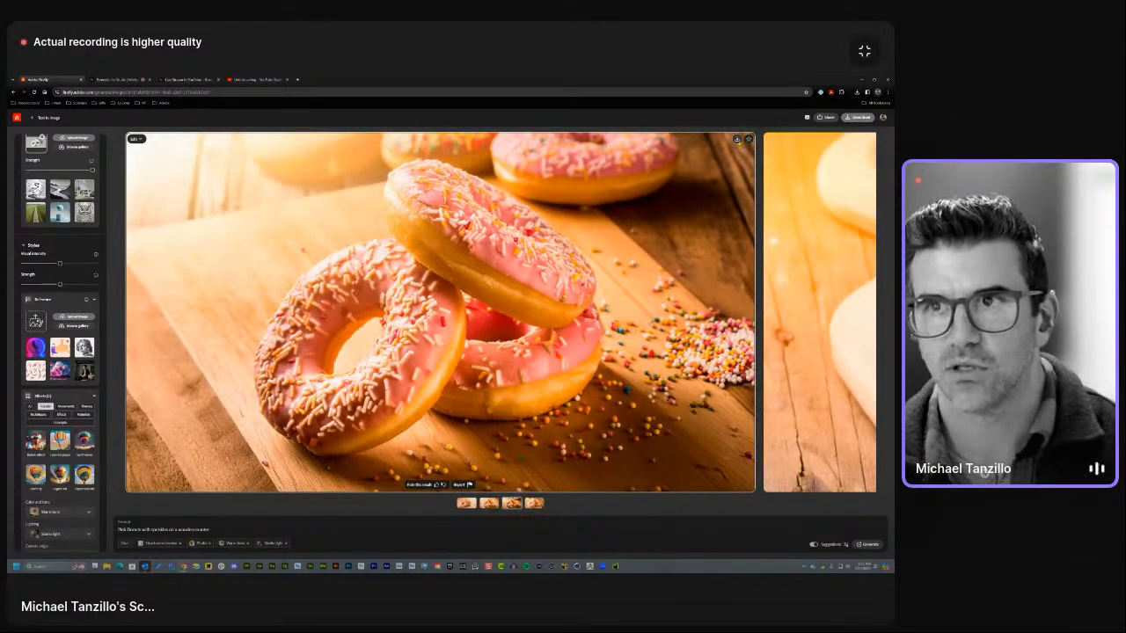
Download the third donut image into a new folder named Firefly inside the project's folder.
click(736, 139)
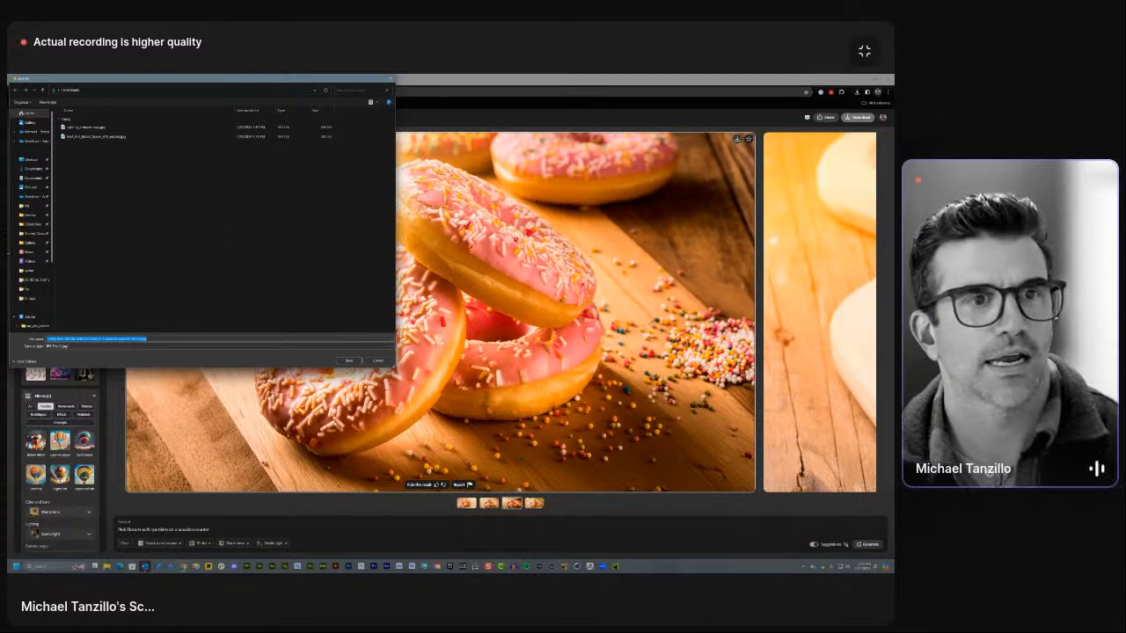
click(35, 280)
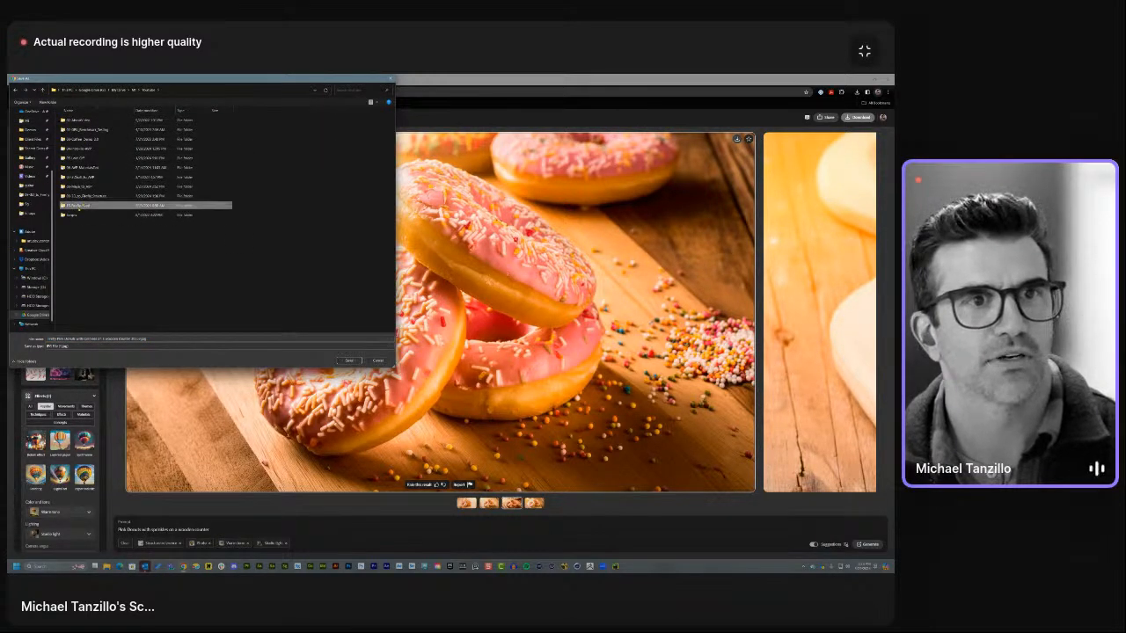
double_click(83, 206)
right_click(78, 209)
mouse_move(105, 264)
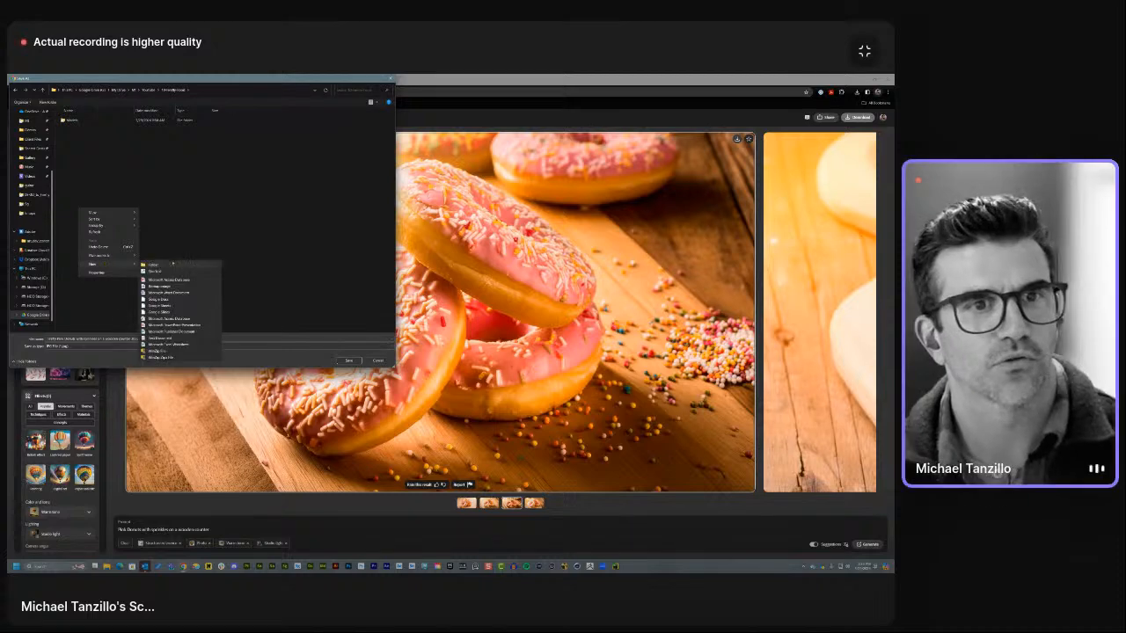
click(167, 264)
text(Firefly)
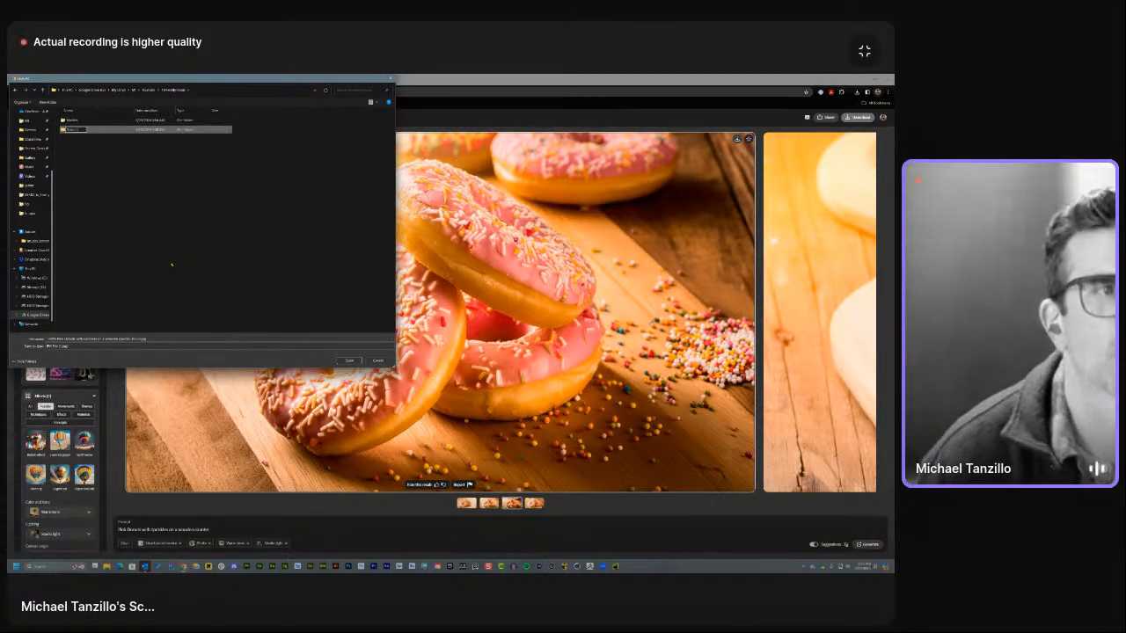
key(Return)
double_click(76, 130)
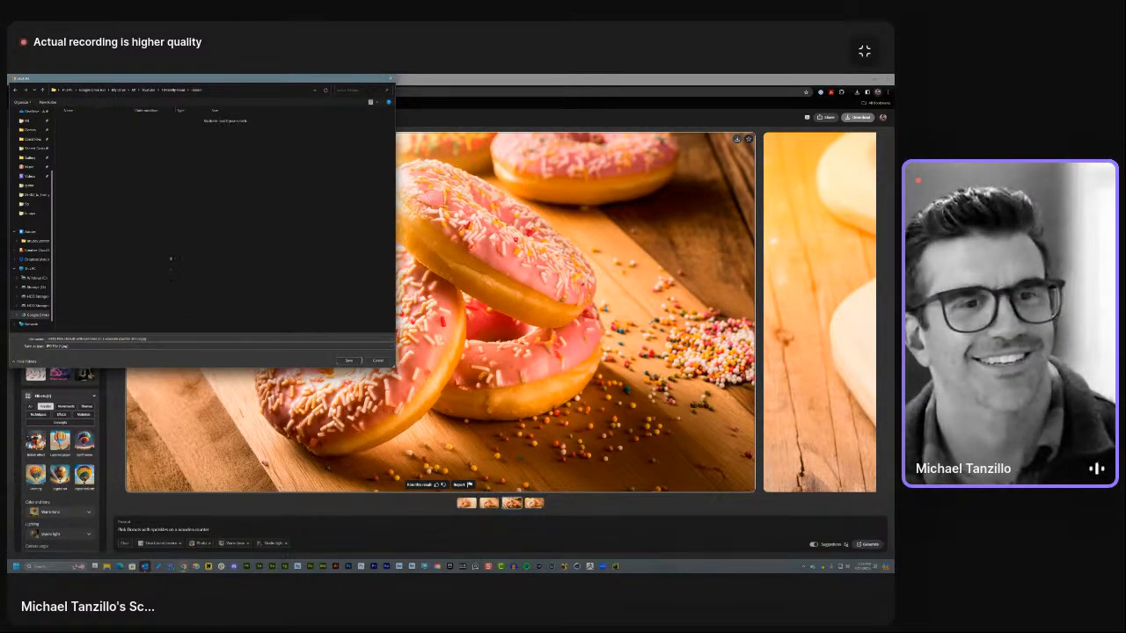
click(349, 360)
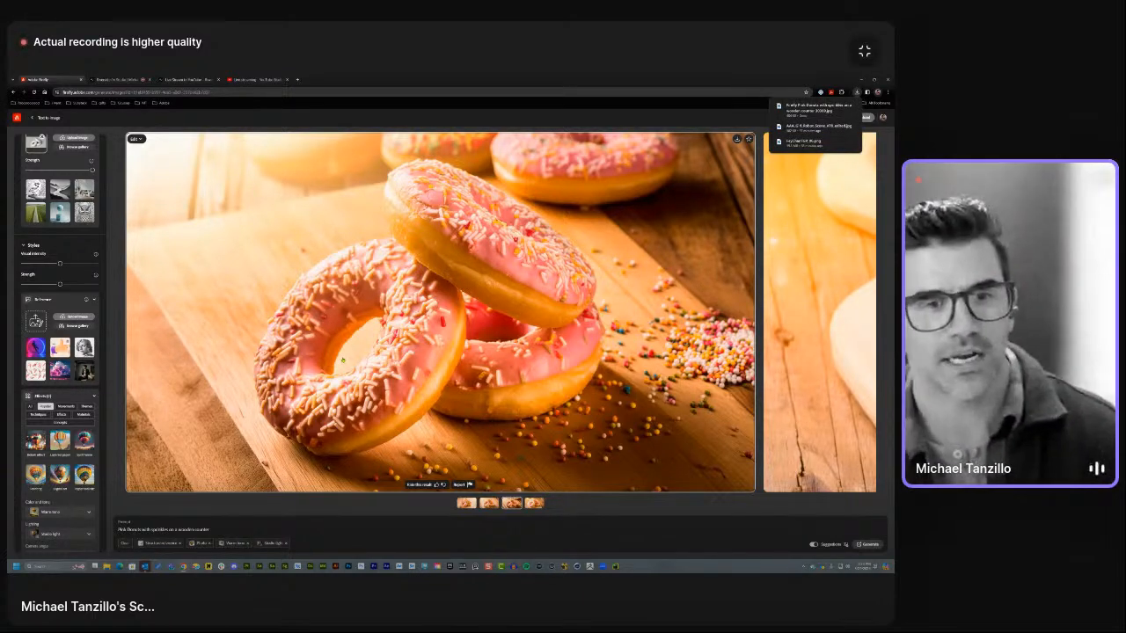
Change the prompt to "Purple donuts on a black slate platter with lilac flowers" using the matching suggestion, and generate the images.
drag(210, 530, 112, 530)
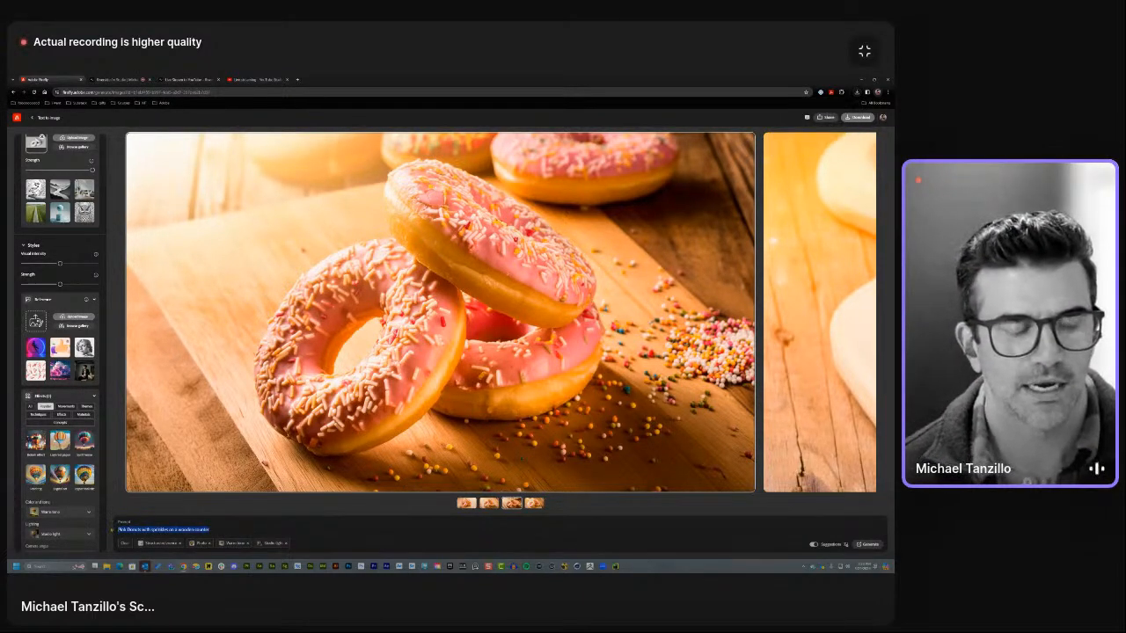
text(Purple donuts on a mar)
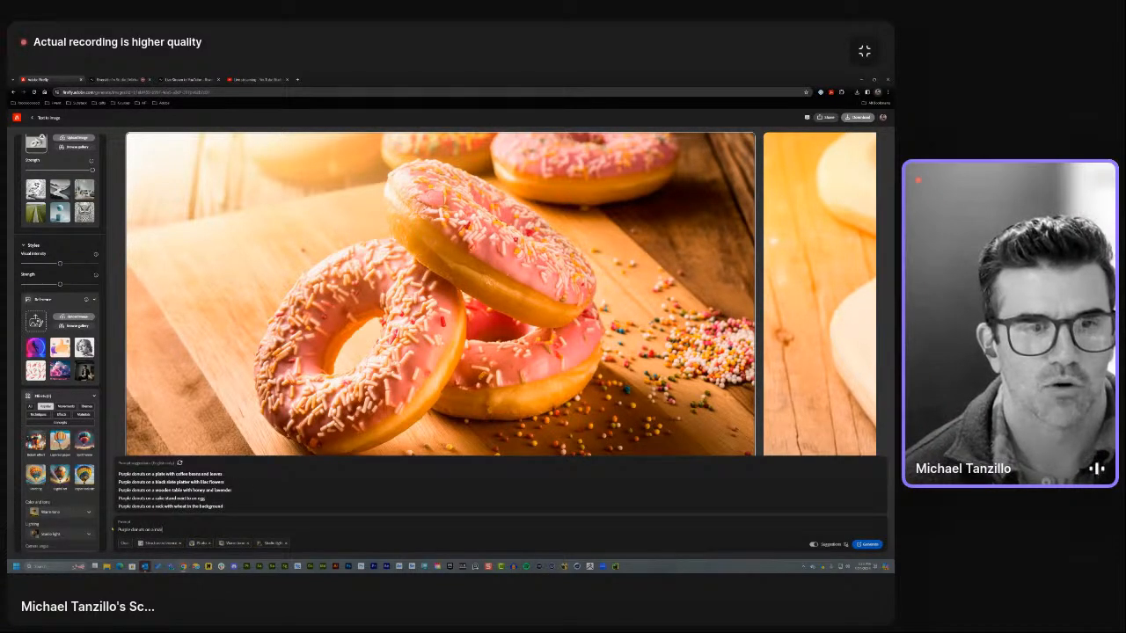
key(BackSpace)
key(BackSpace)
key(BackSpace)
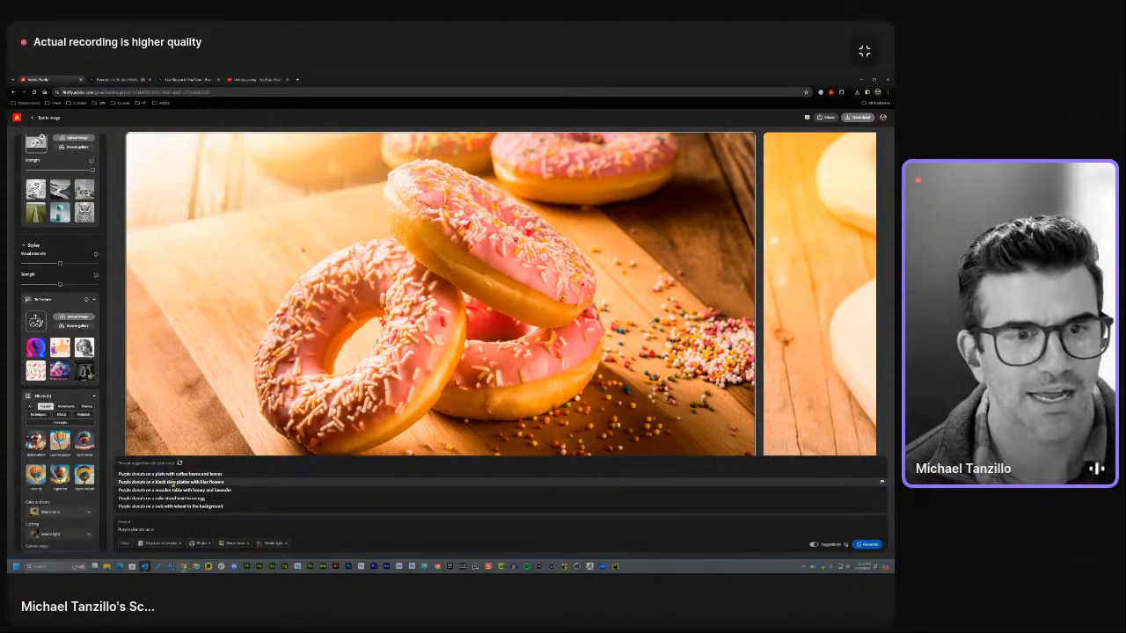
click(173, 484)
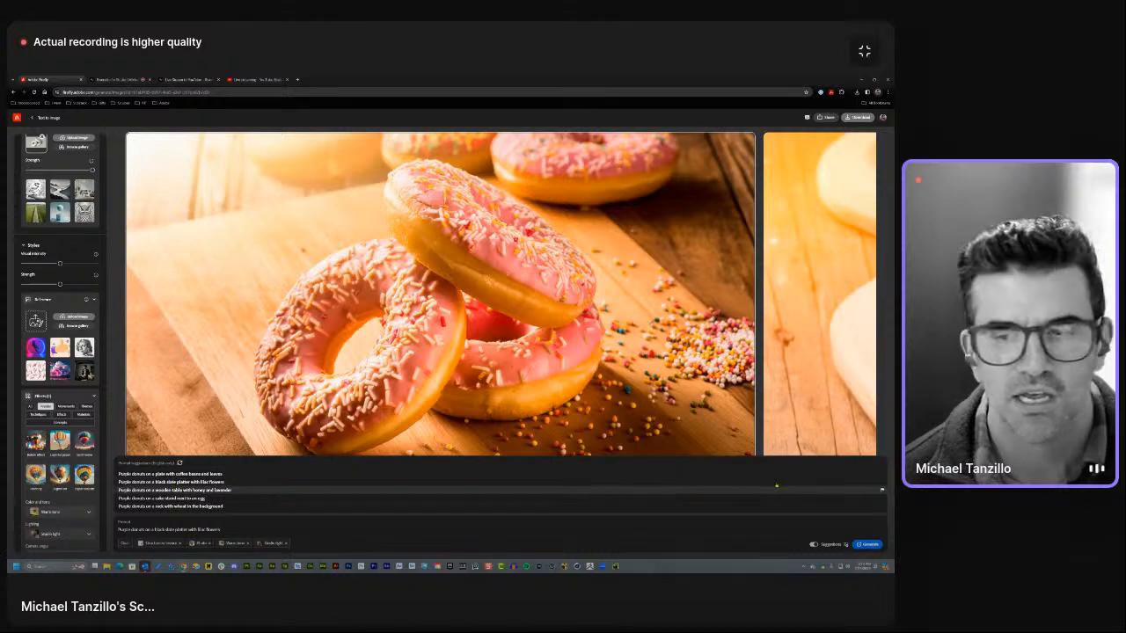
click(867, 544)
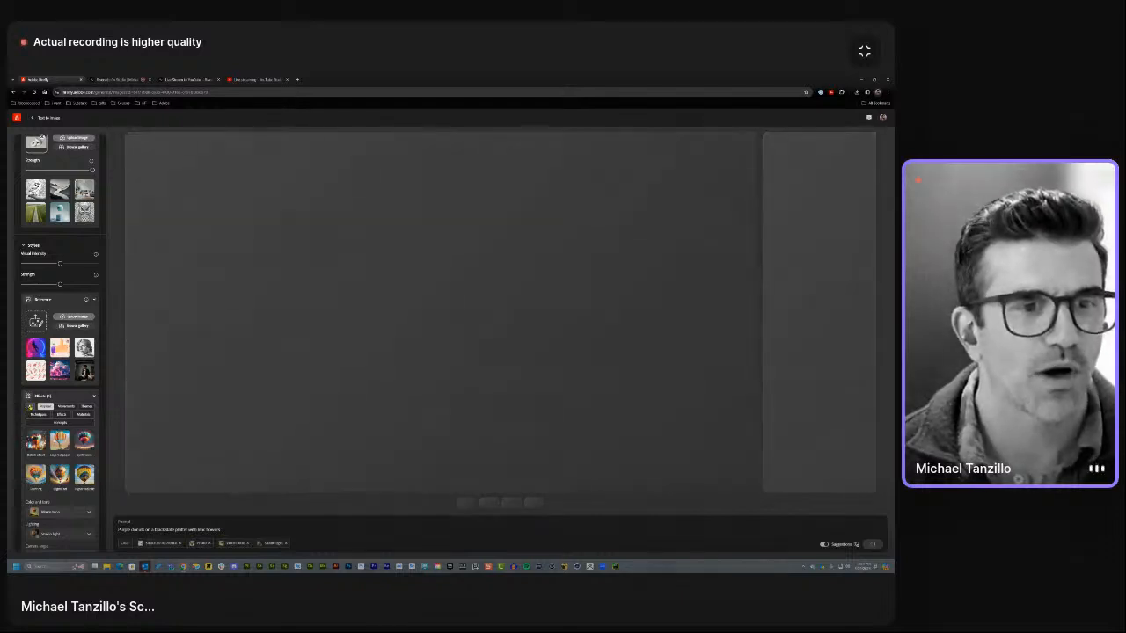
List all categories of style effects for browsing.
click(29, 406)
scroll(29, 408, down, 3)
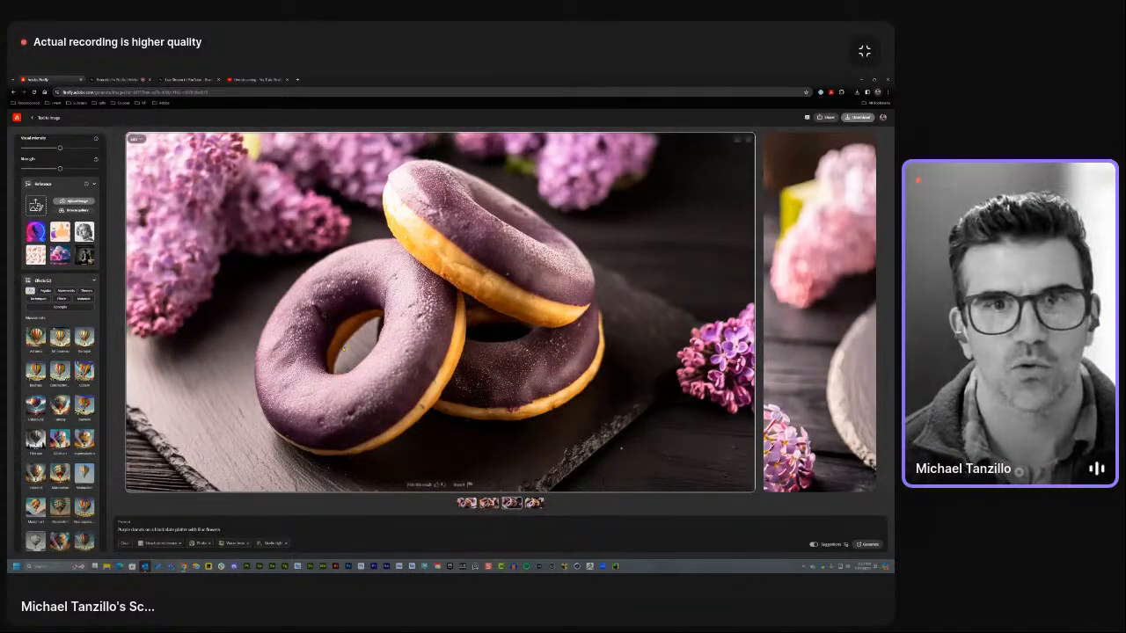
Compare the four purple donut variations and download the first one into the Firefly folder.
click(489, 503)
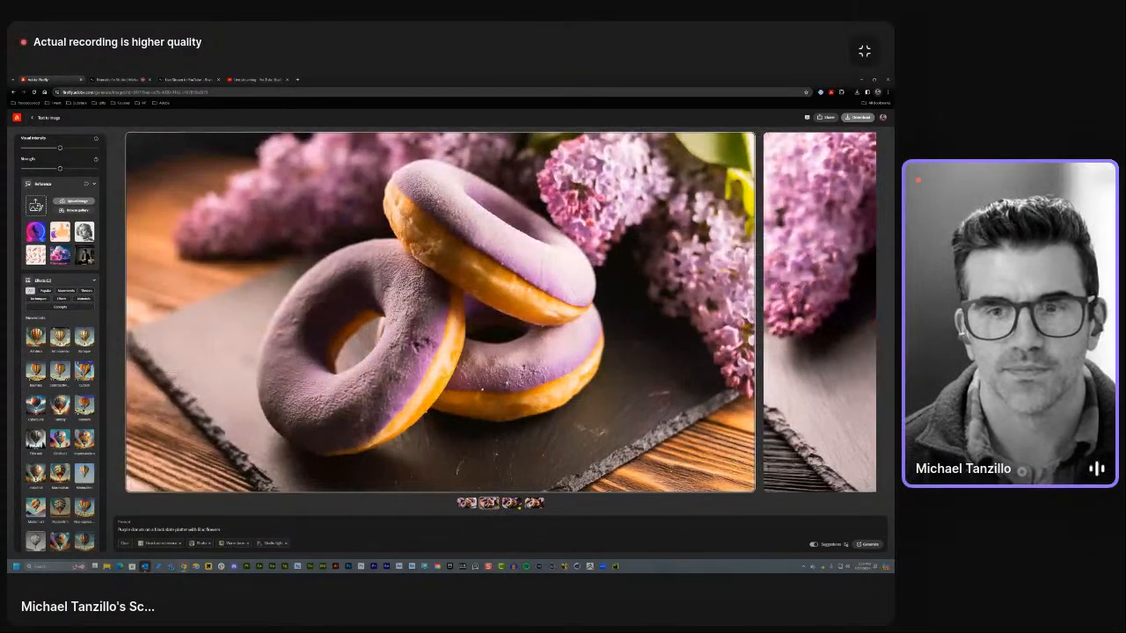
click(512, 504)
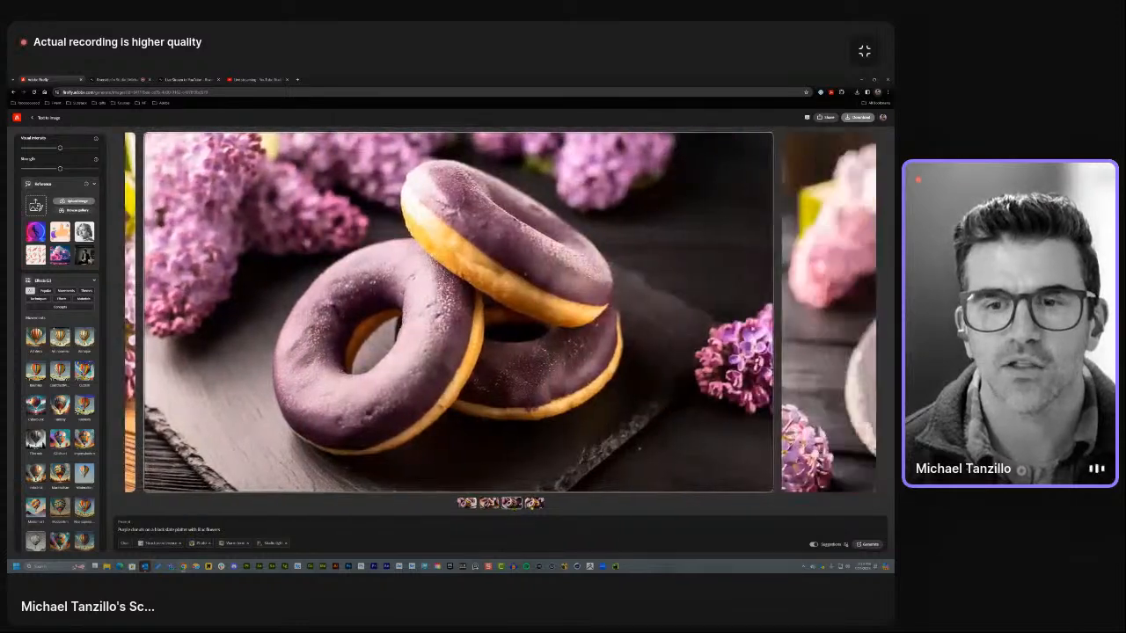
click(534, 503)
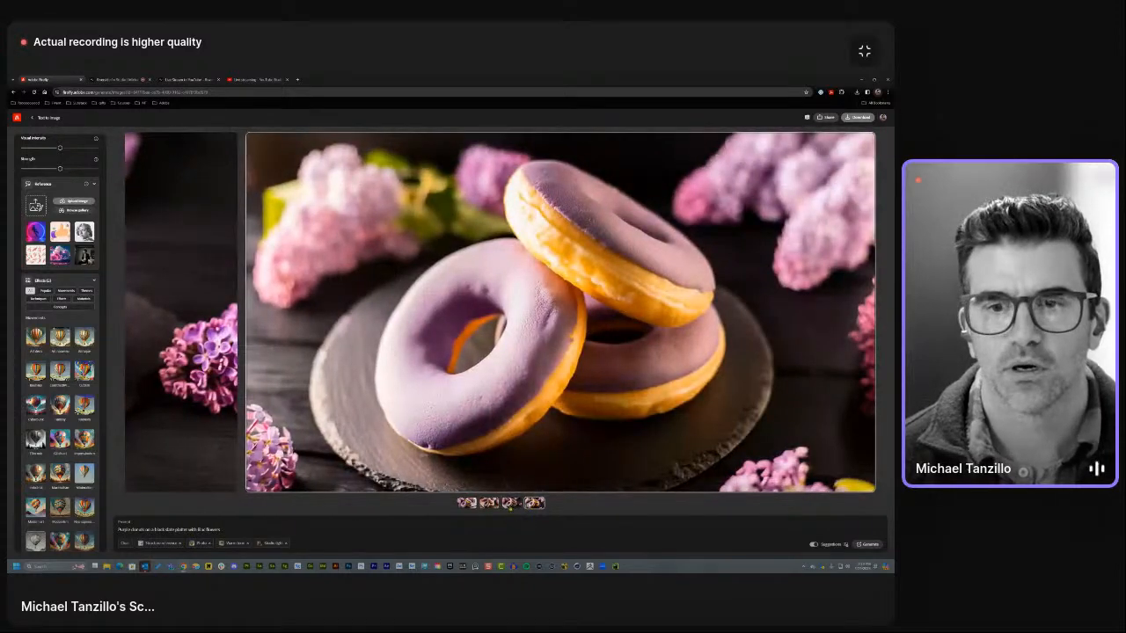
click(511, 503)
click(489, 503)
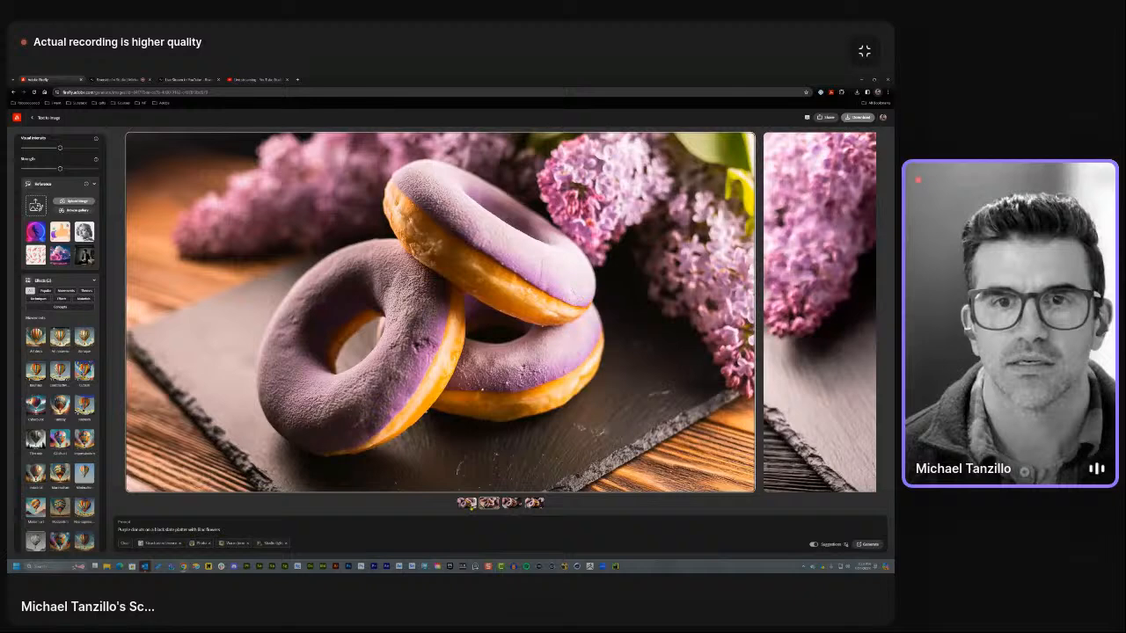
click(468, 503)
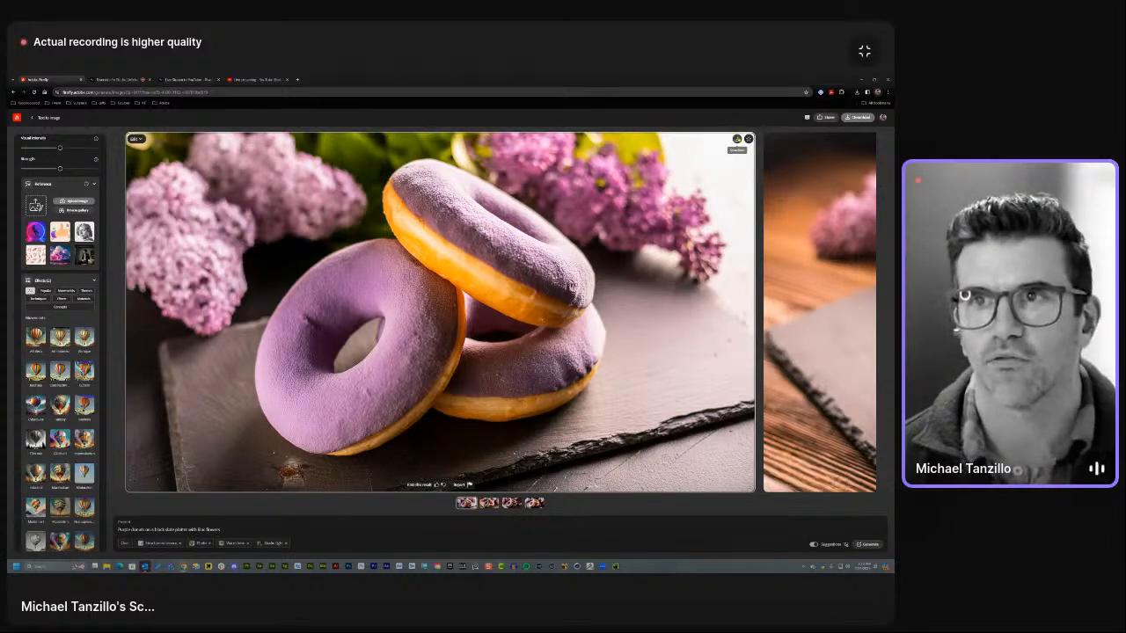
click(737, 139)
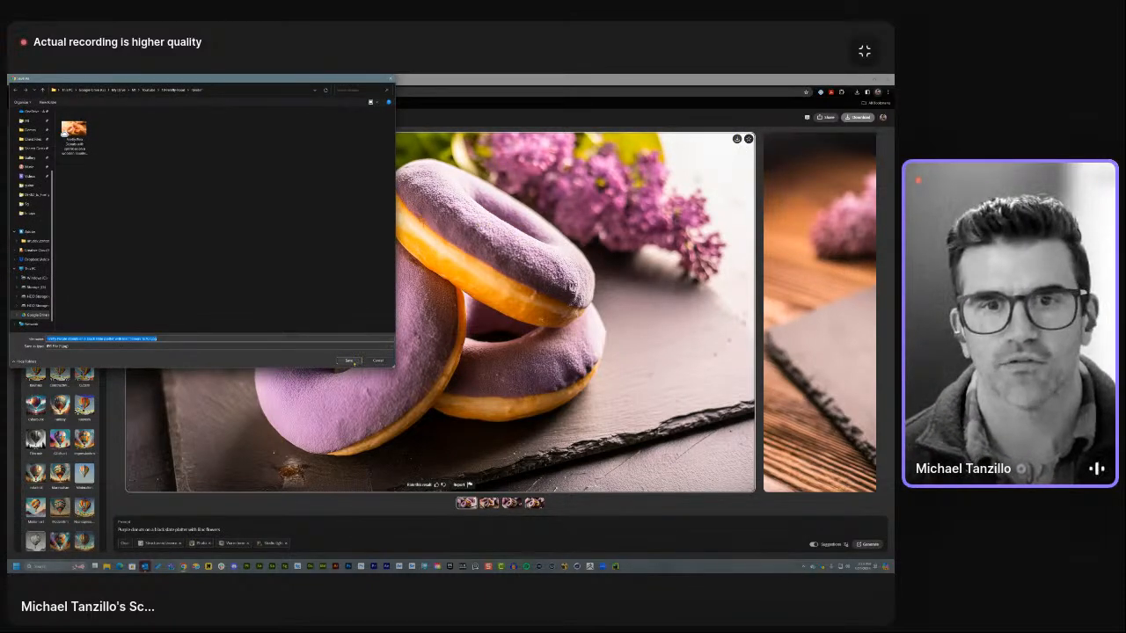
click(349, 361)
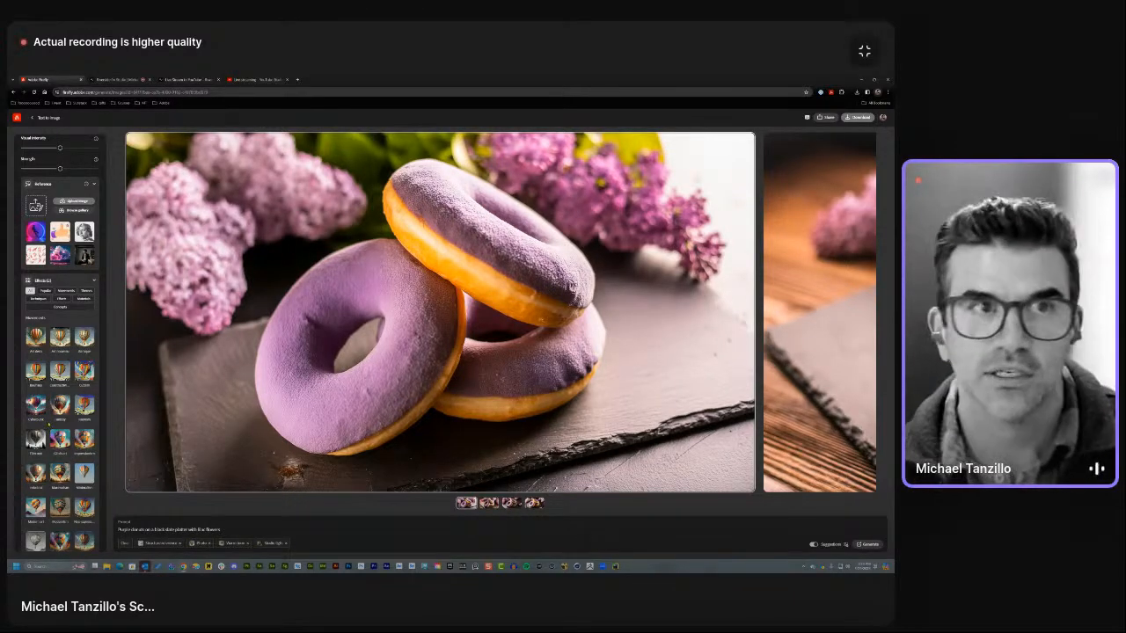
Switch the content type to Art and apply the Watercolor effect from the Techniques group.
scroll(60, 343, down, 2)
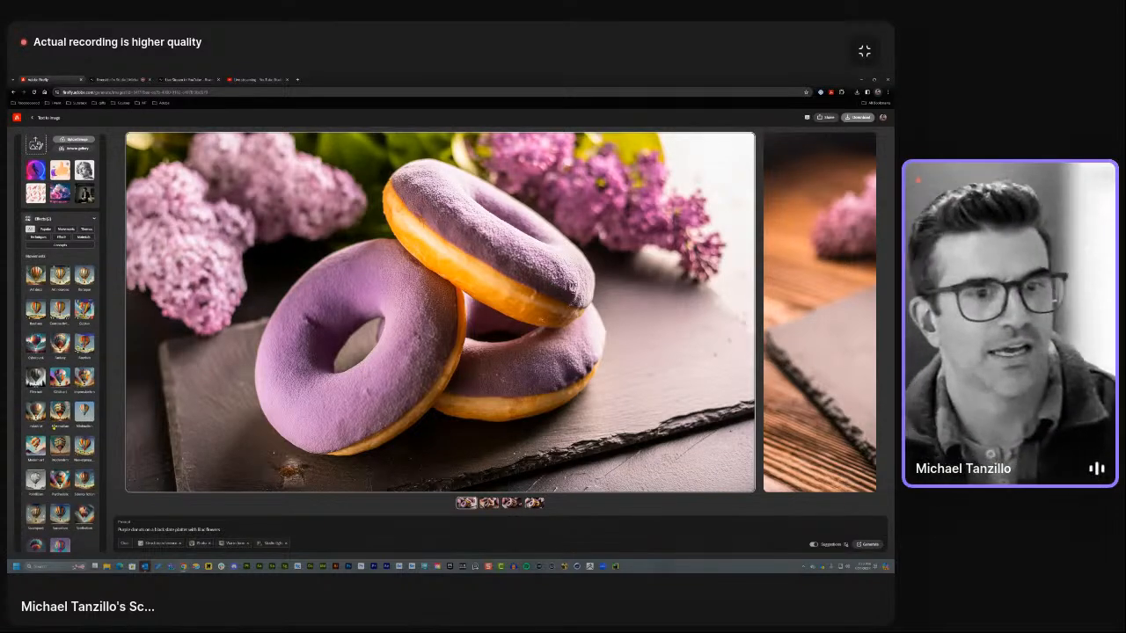
scroll(60, 343, down, 2)
scroll(60, 343, up, 3)
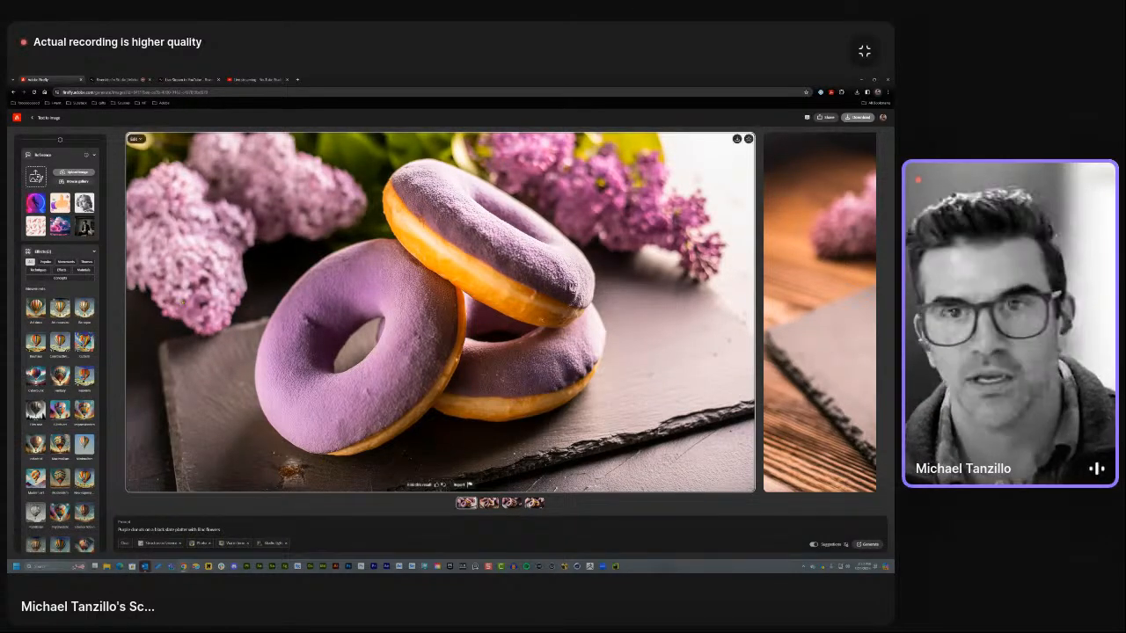
scroll(58, 264, up, 10)
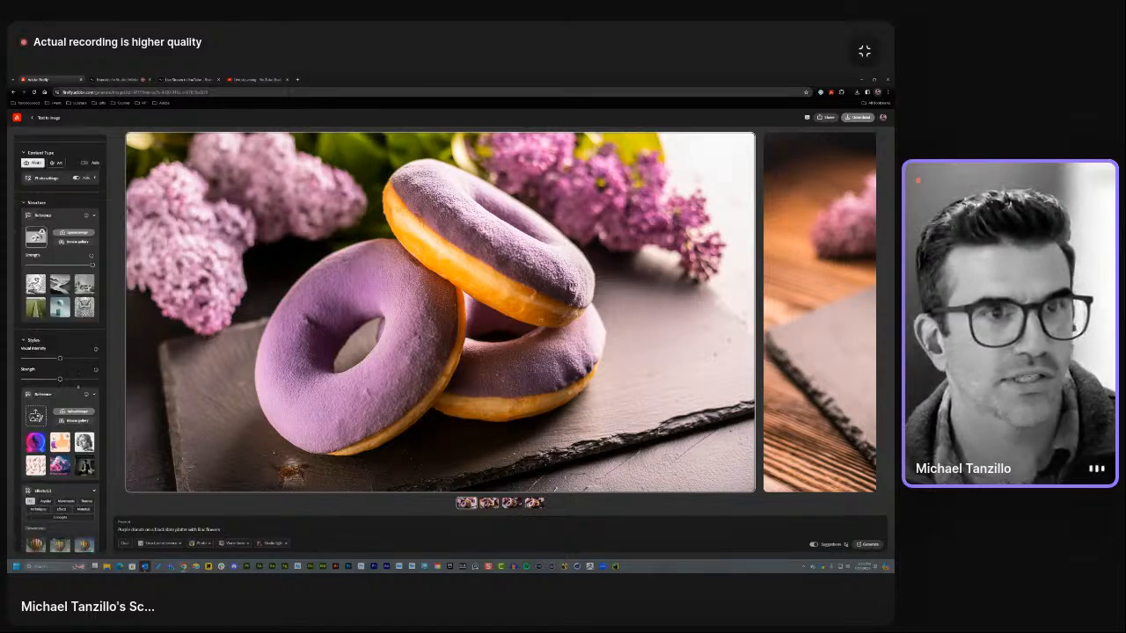
scroll(58, 219, down, 2)
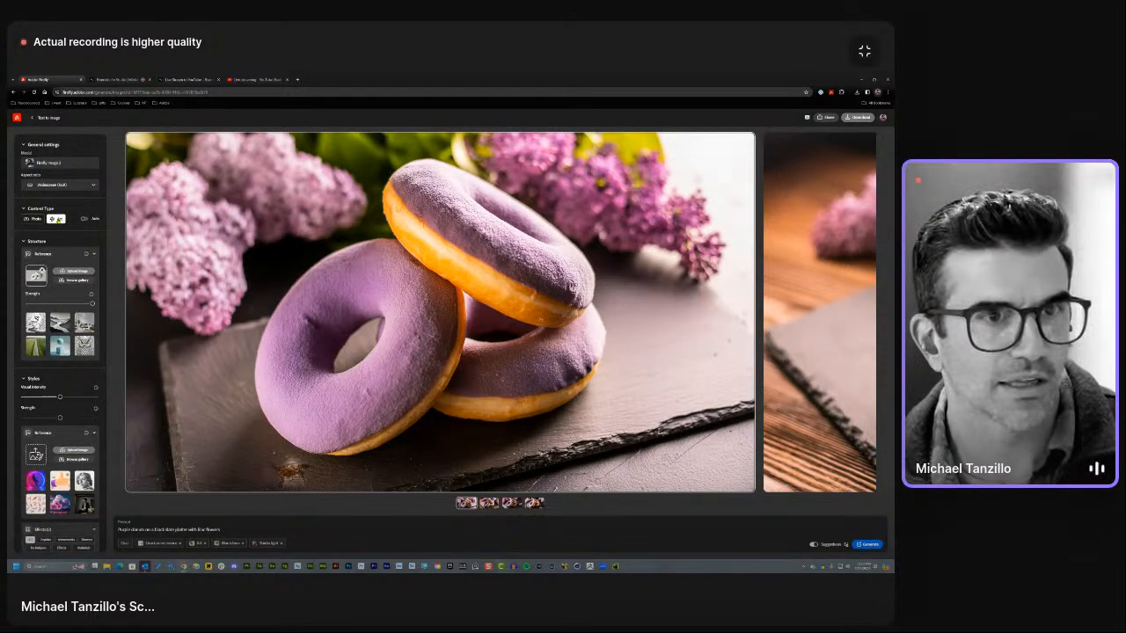
scroll(58, 219, down, 6)
scroll(58, 264, down, 3)
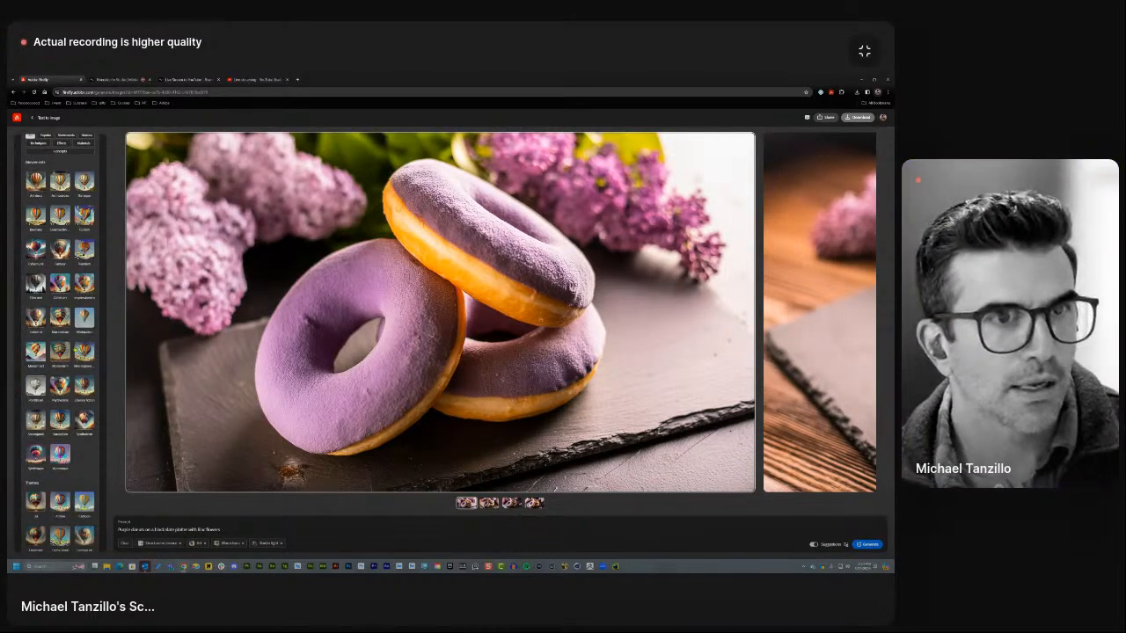
scroll(60, 343, down, 5)
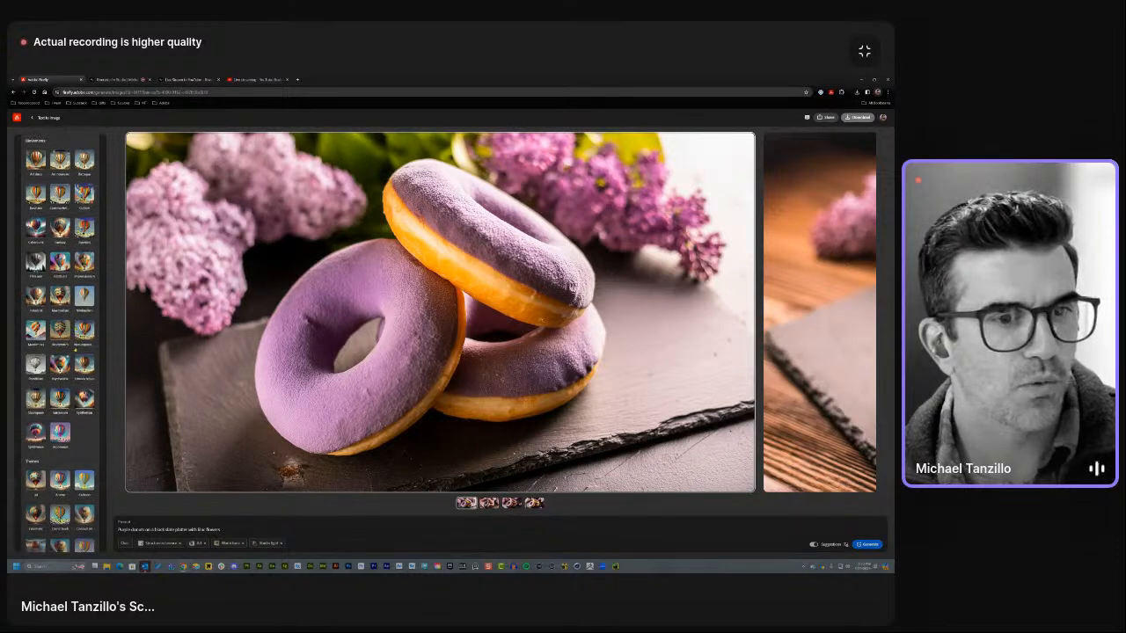
scroll(59, 343, down, 8)
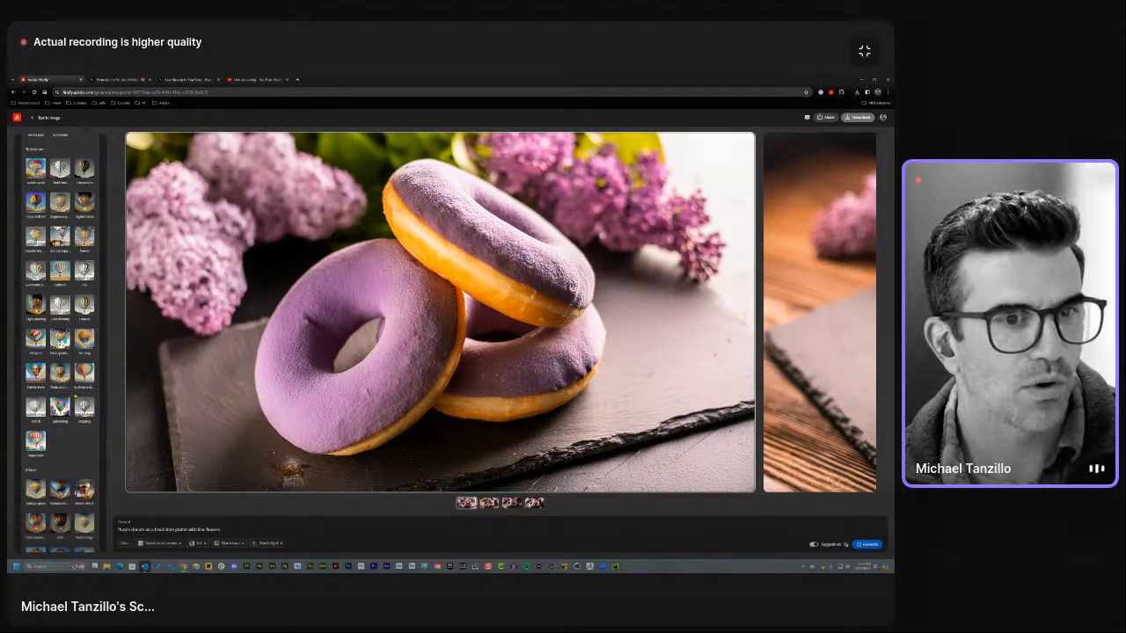
click(36, 441)
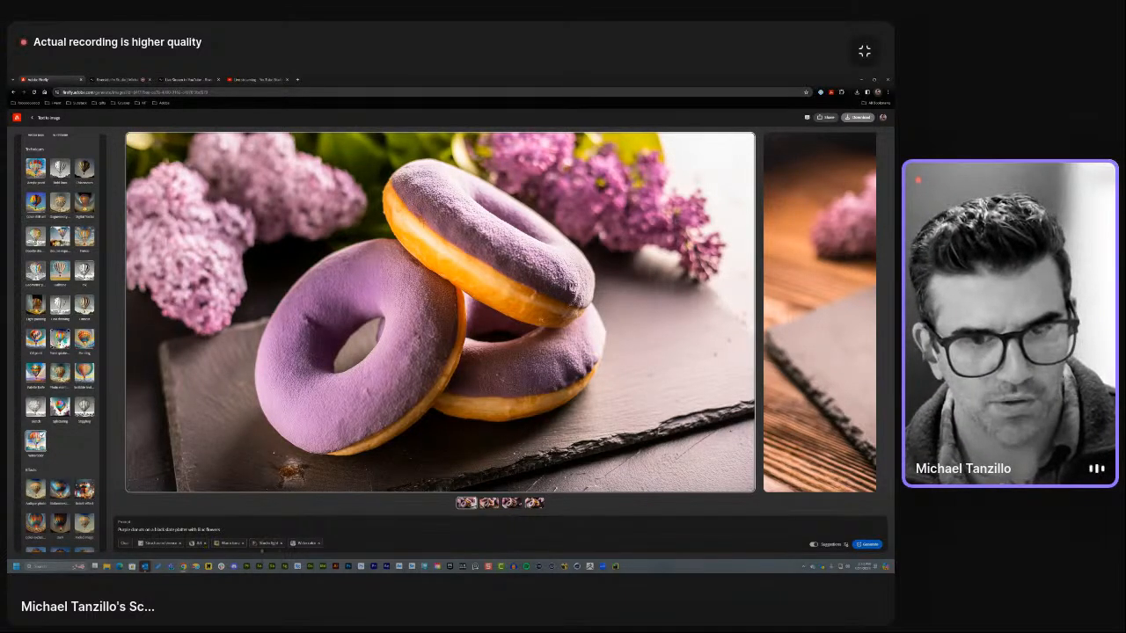
Replace the Warm tone and Studio light settings with Dramatic light, and generate the purple donut images again.
click(243, 544)
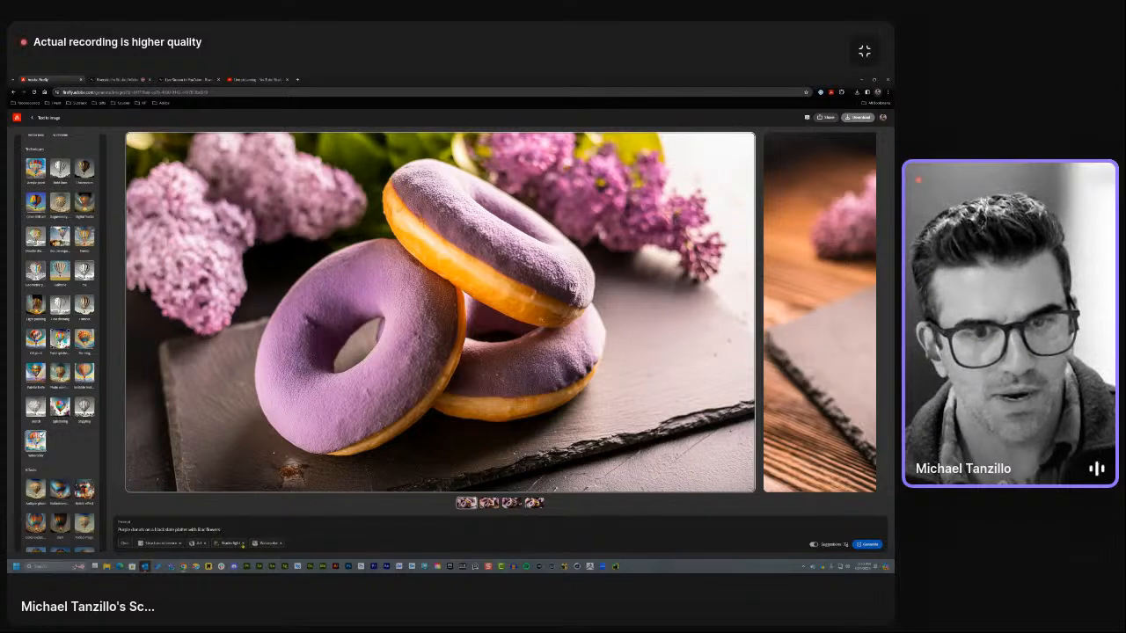
click(242, 544)
scroll(66, 444, down, 10)
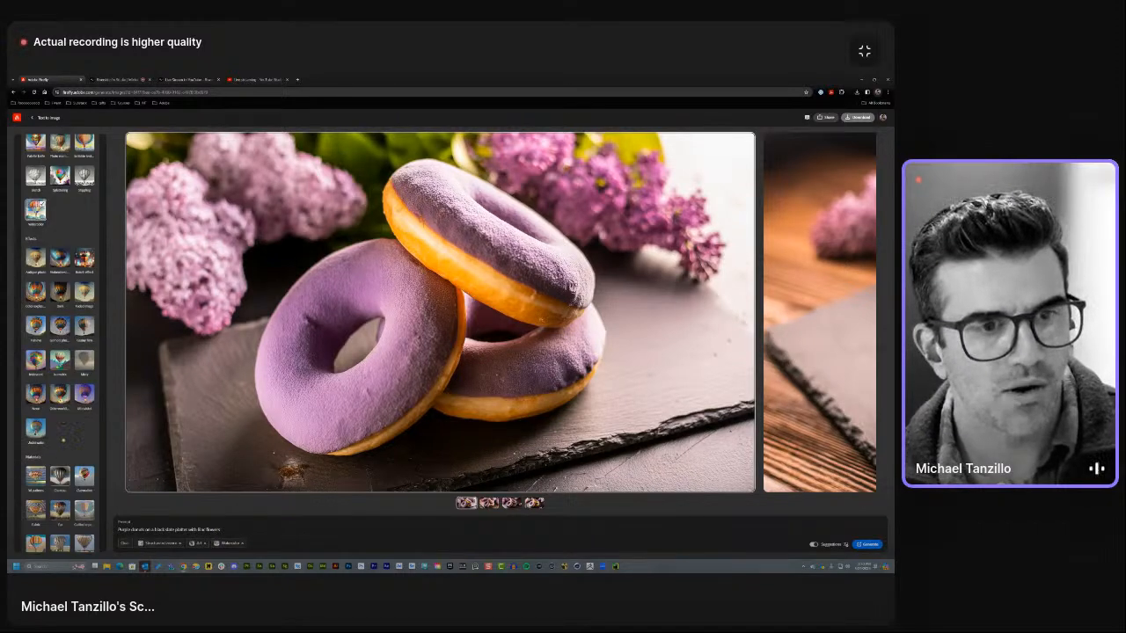
click(60, 512)
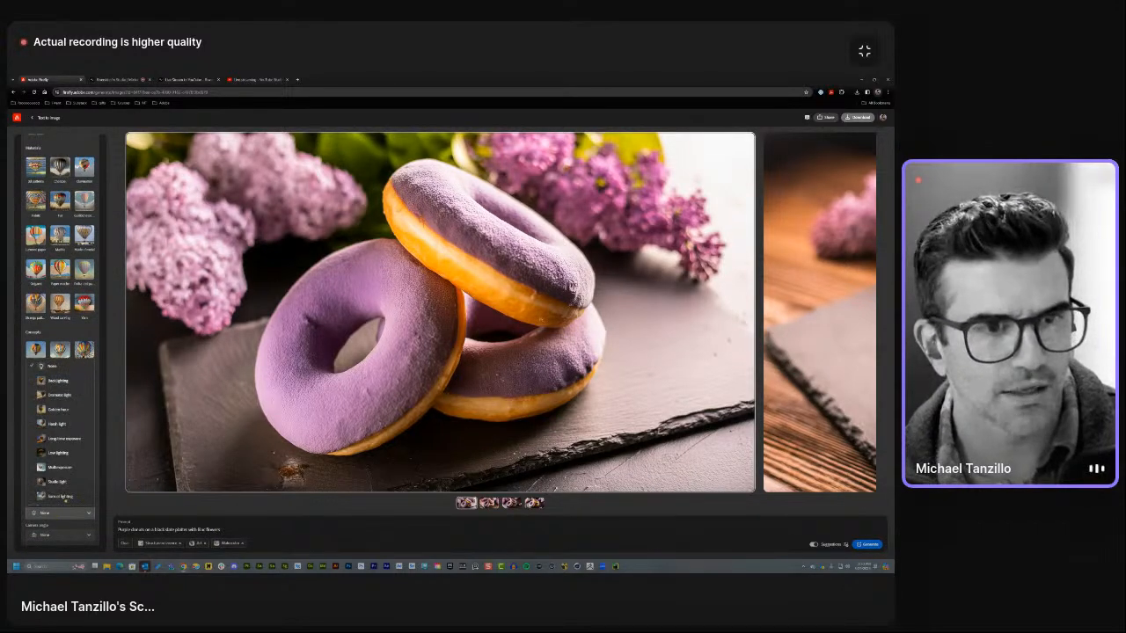
click(60, 395)
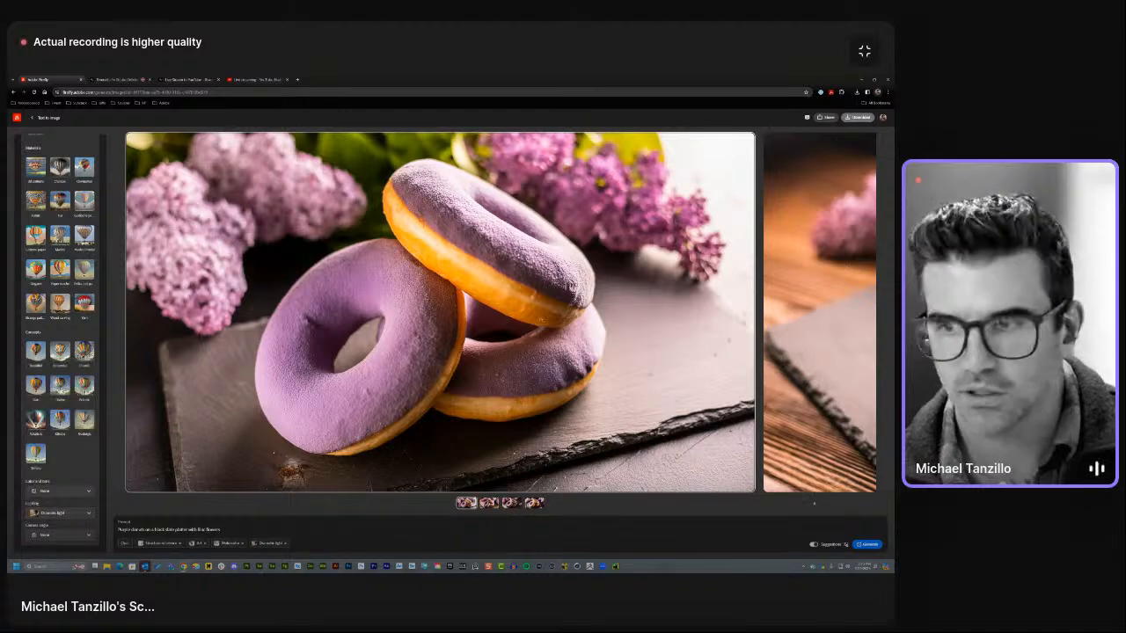
click(868, 544)
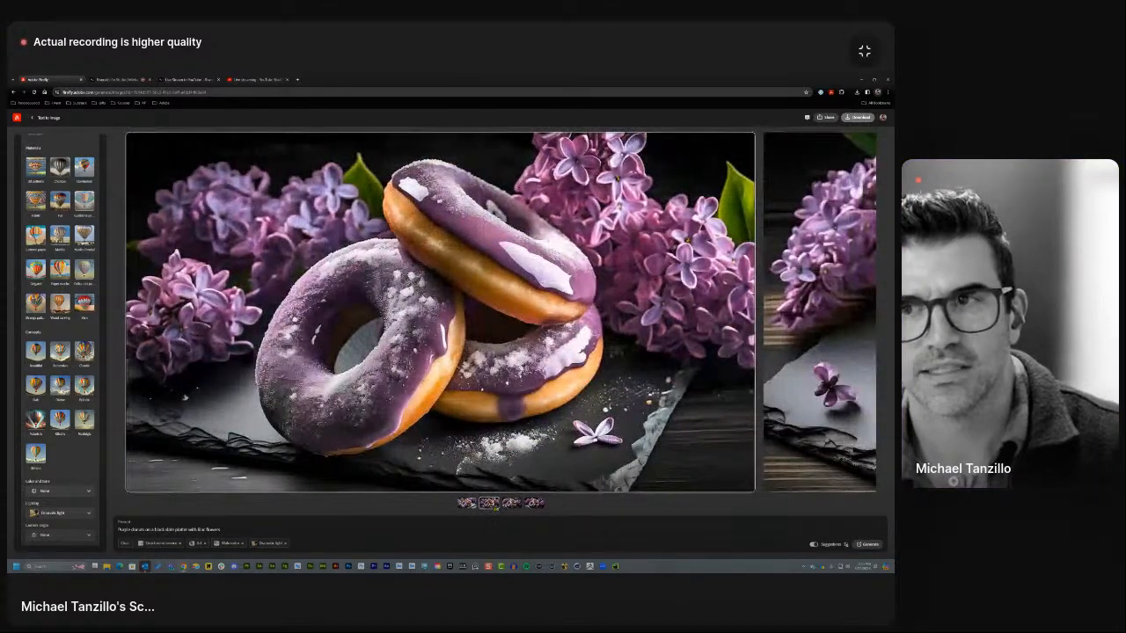
Compare the third and fourth watercolor donut variations, add the Futuristic concept effect and generate again.
click(510, 502)
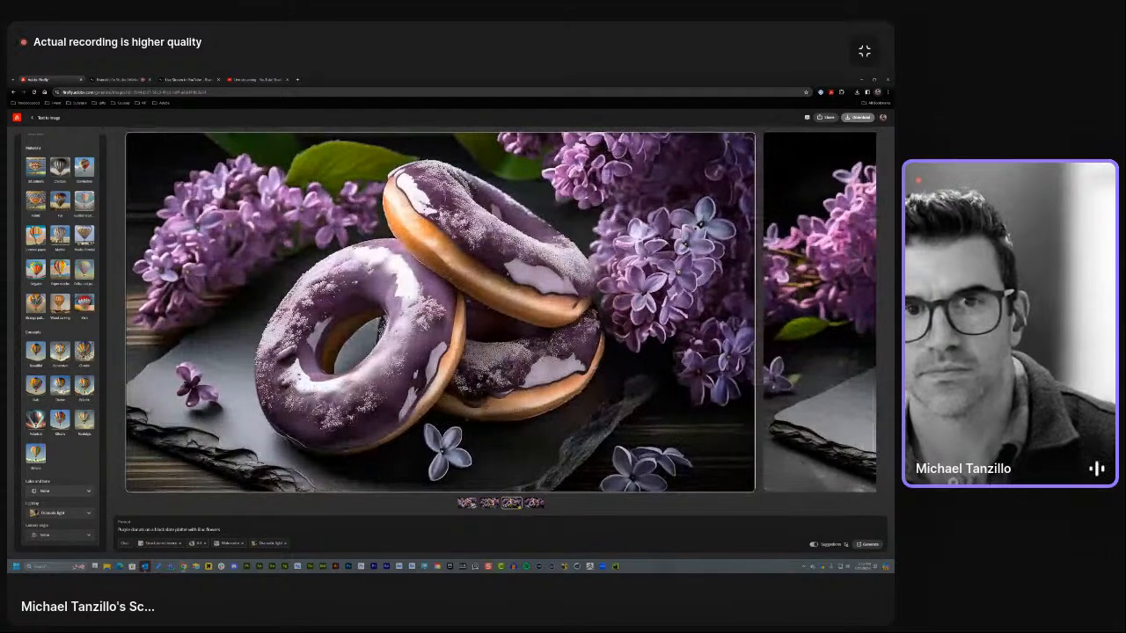
click(534, 502)
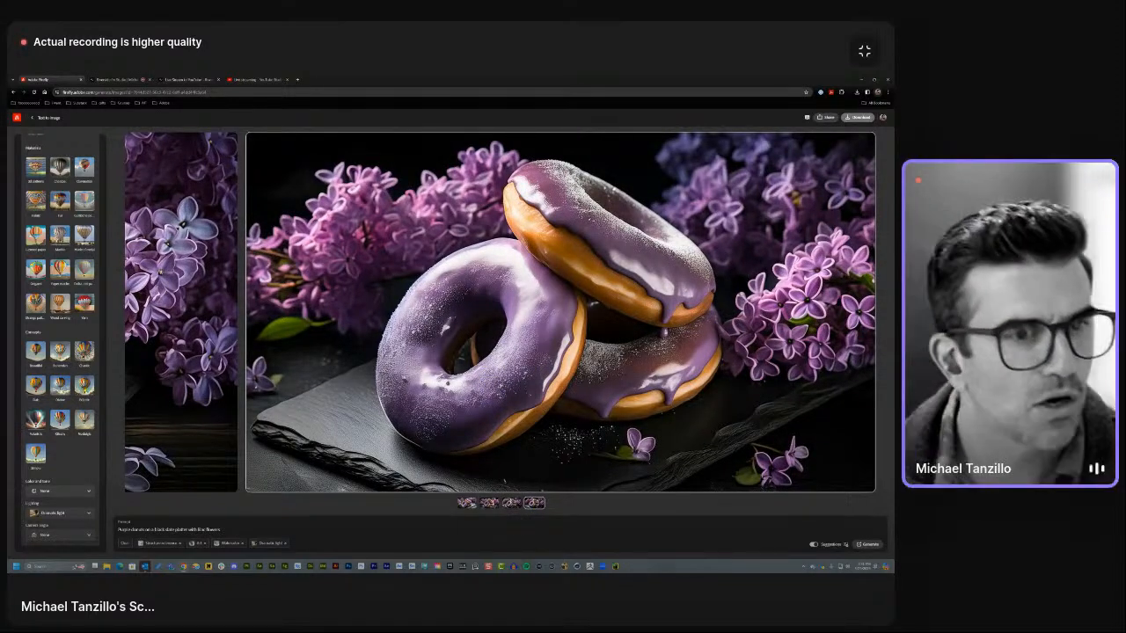
click(36, 420)
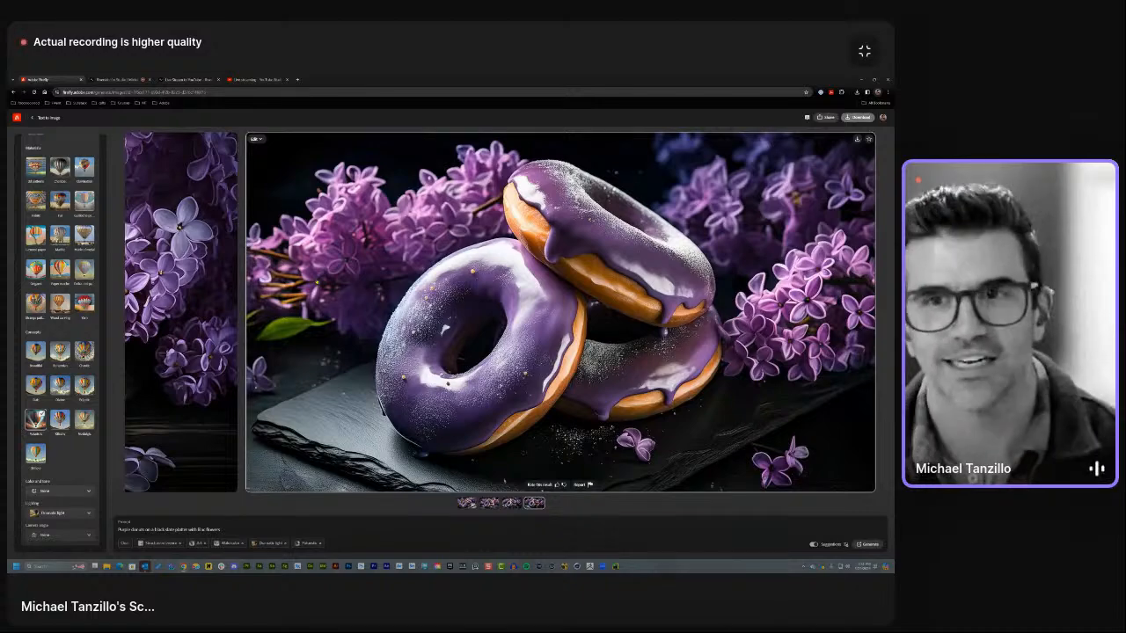
Check the third and first futuristic donut variations and download the first one into the Firefly folder.
click(511, 503)
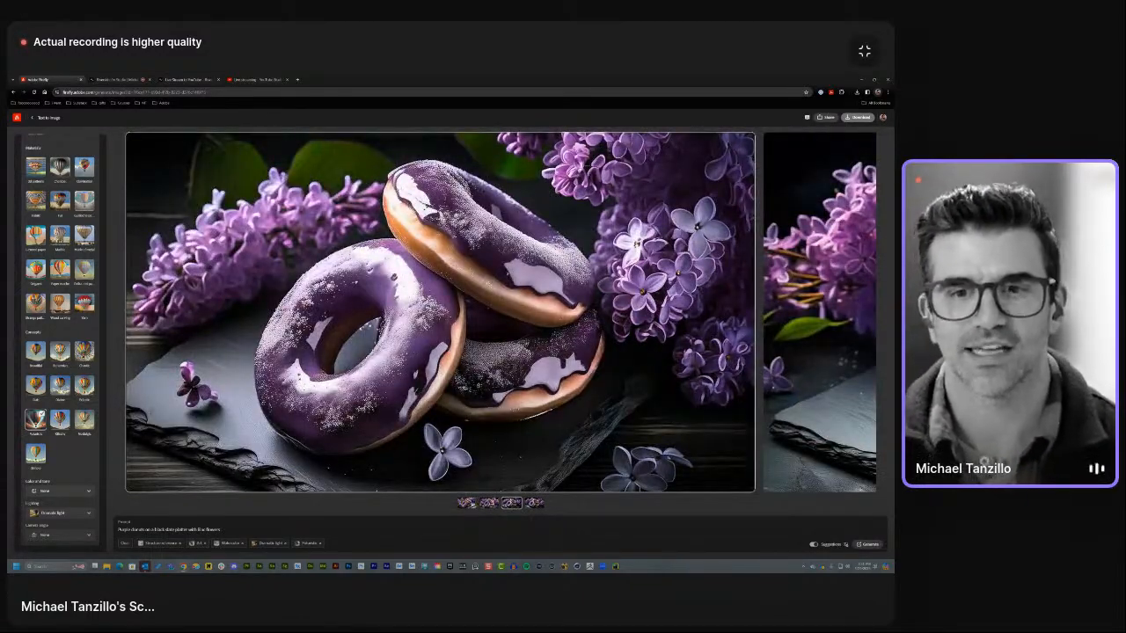
click(466, 502)
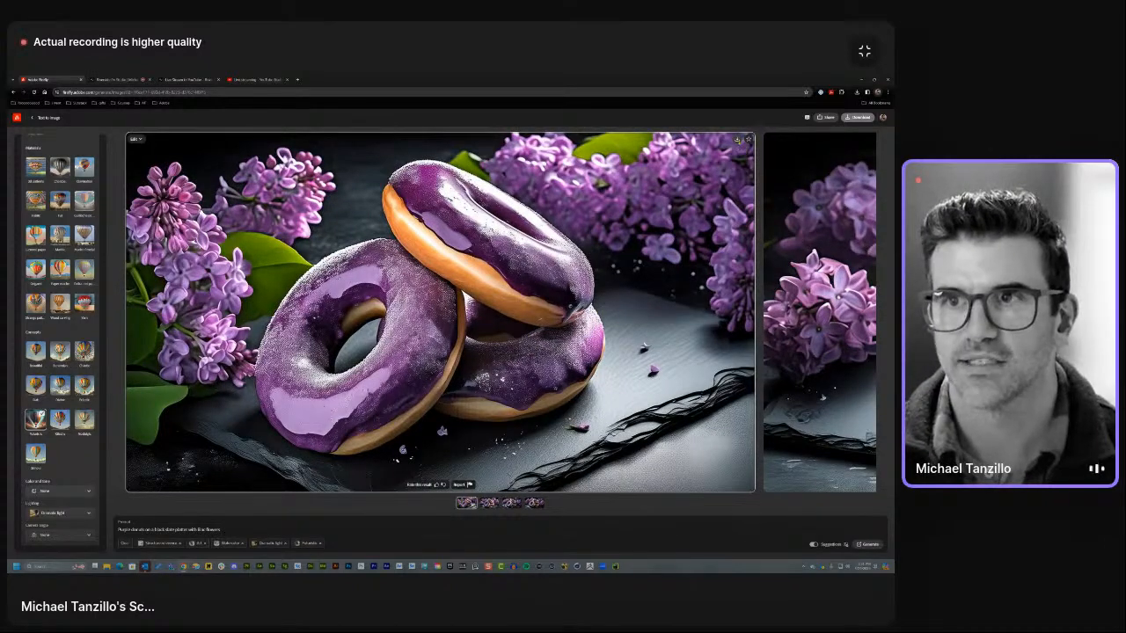
click(738, 142)
click(352, 360)
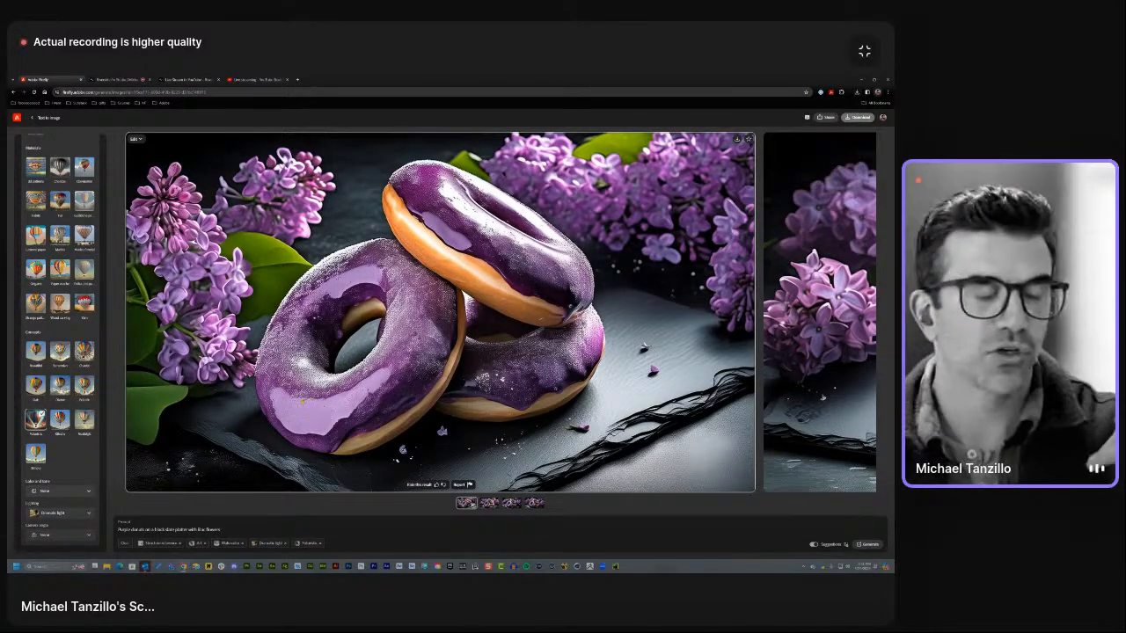
Switch to the 3D application holding the three stacked tori and return from rendering to the Design workspace.
scroll(60, 352, down, 5)
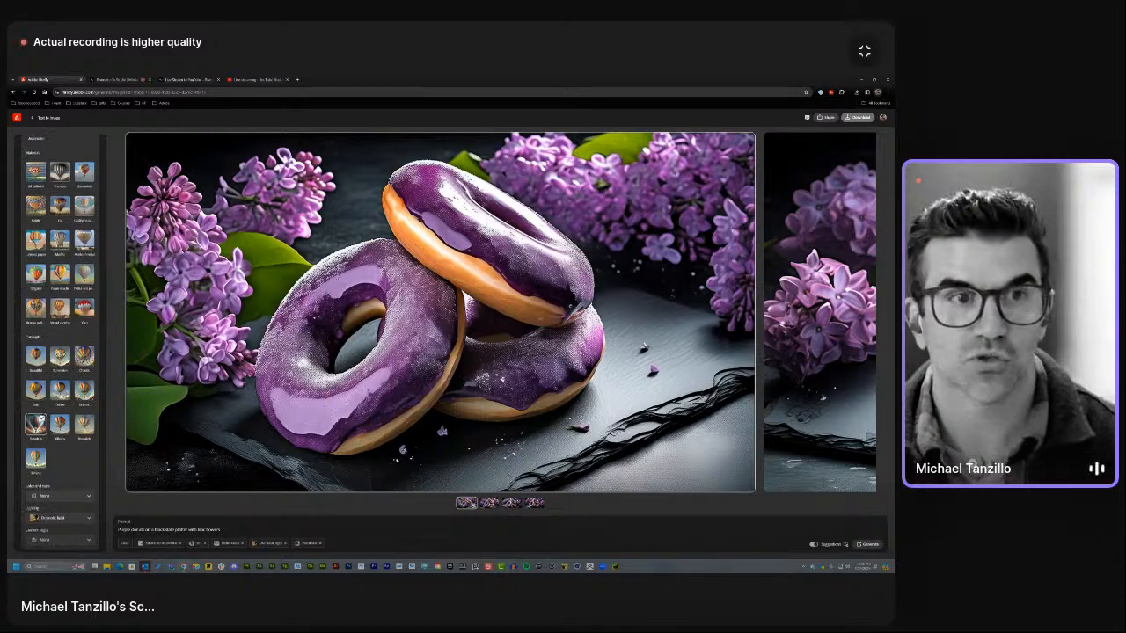
scroll(60, 343, up, 10)
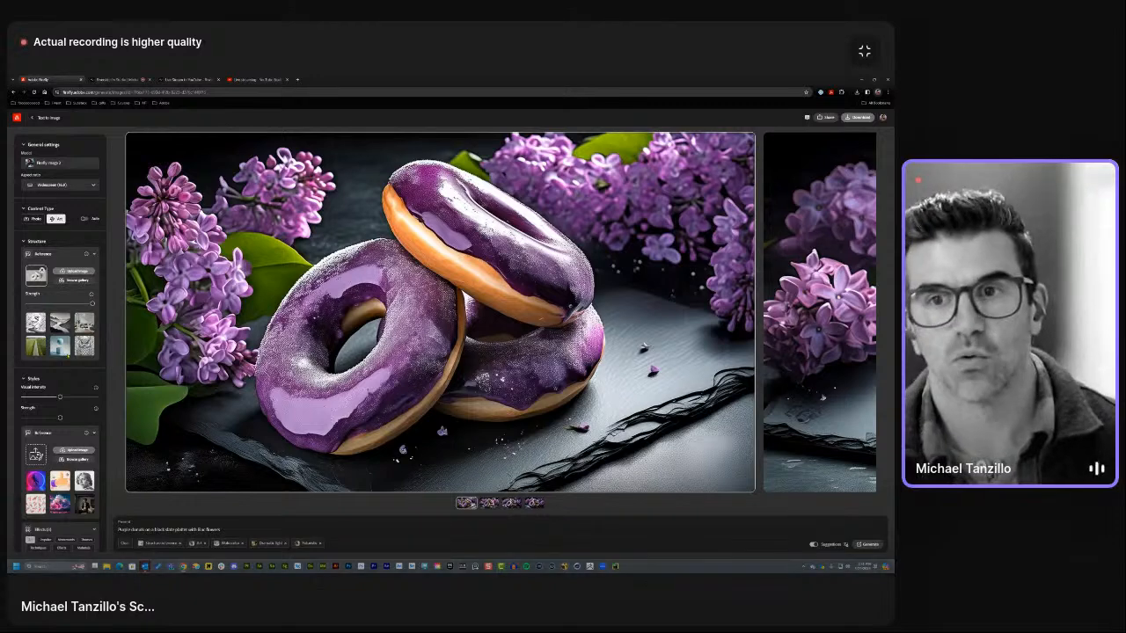
key(ctrl+super+Right)
click(31, 85)
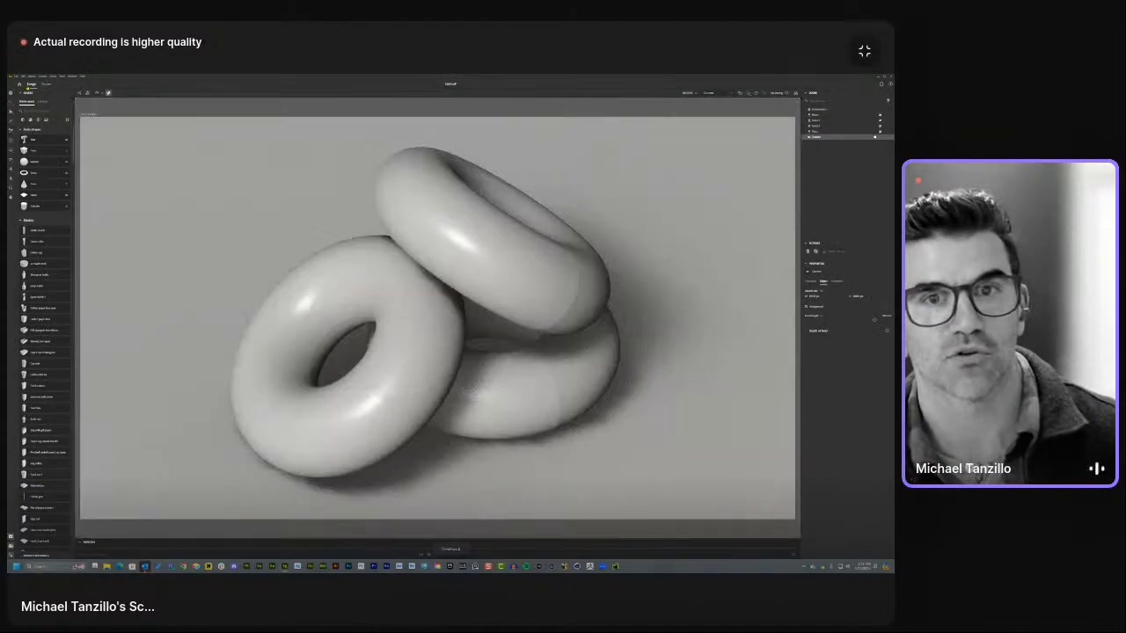
Close the tori scene by creating a new, empty scene.
click(18, 77)
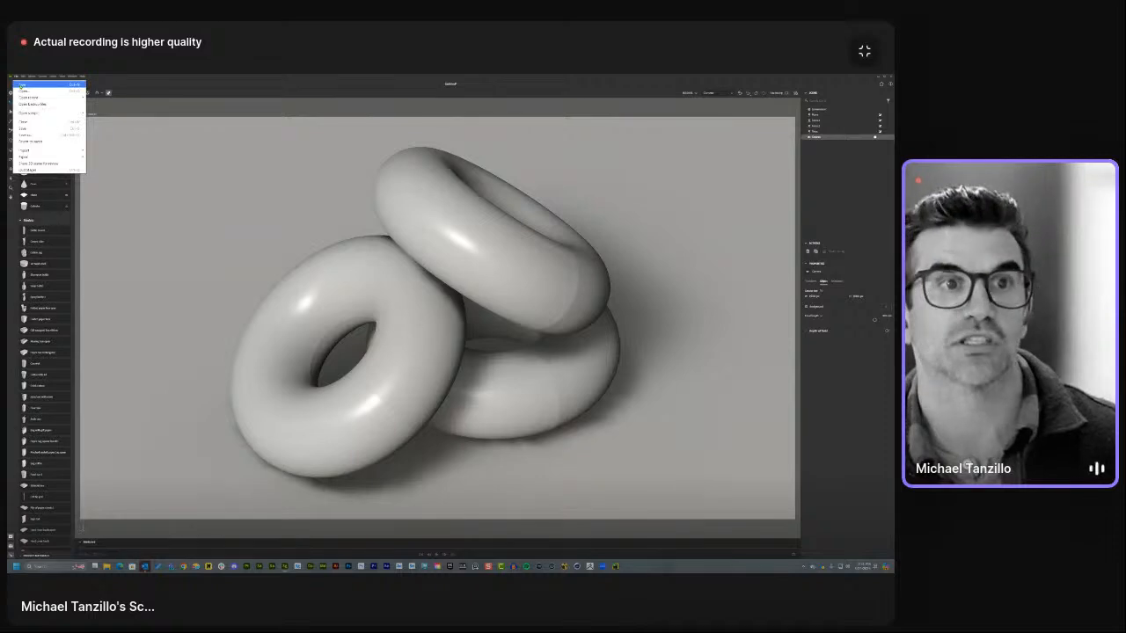
click(23, 84)
click(406, 321)
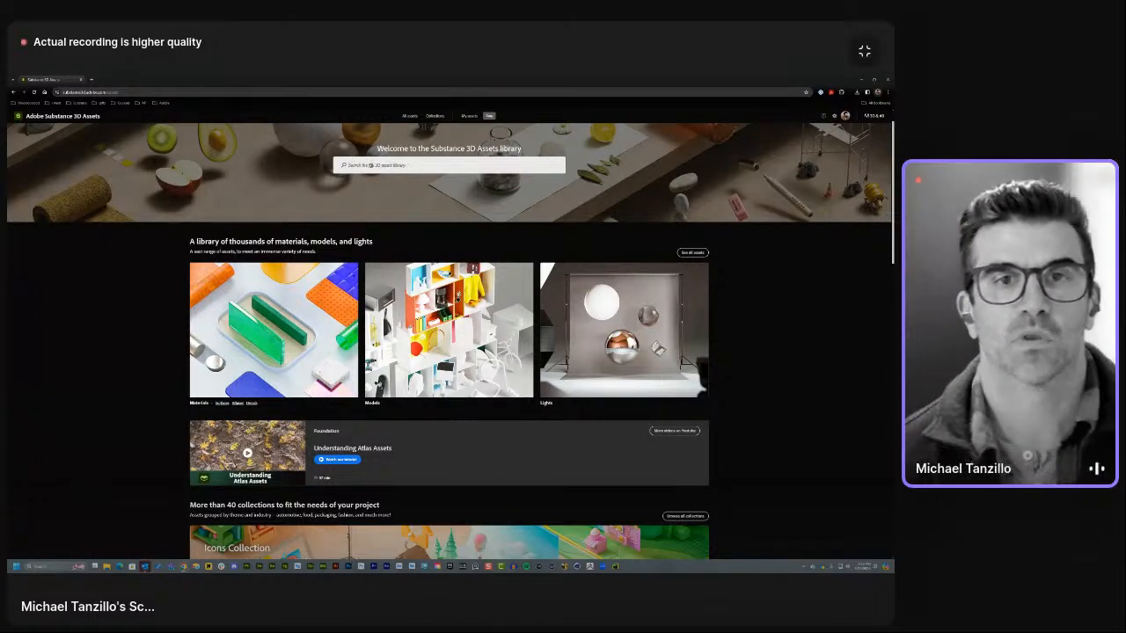
Search the Substance 3D Assets library for hamburger in the browser.
text(bamb)
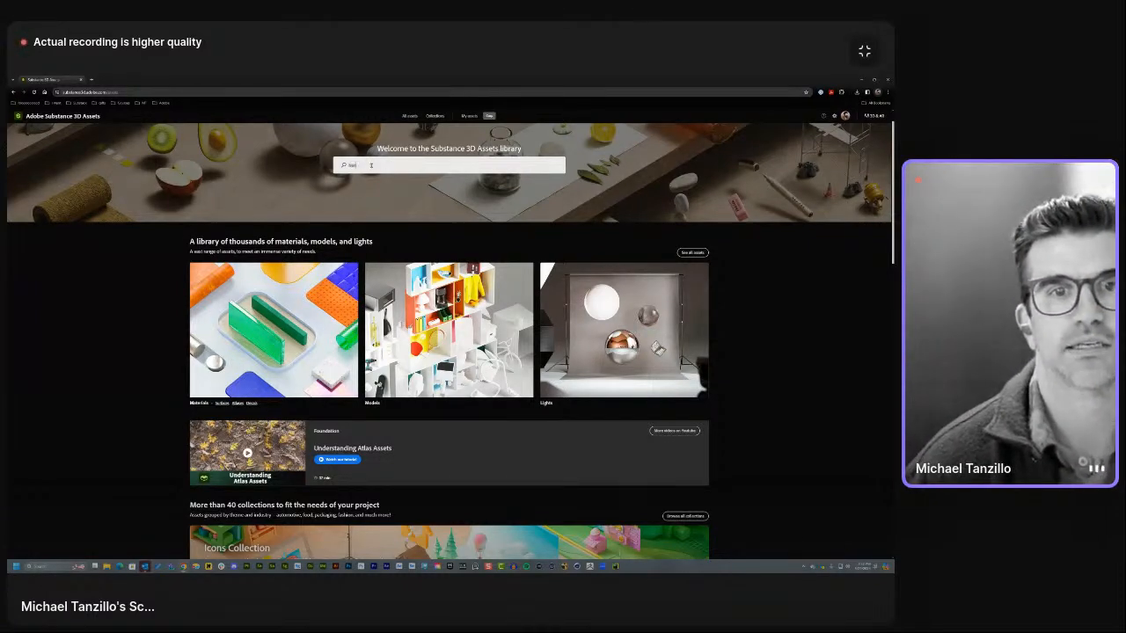
text(orger)
key(Return)
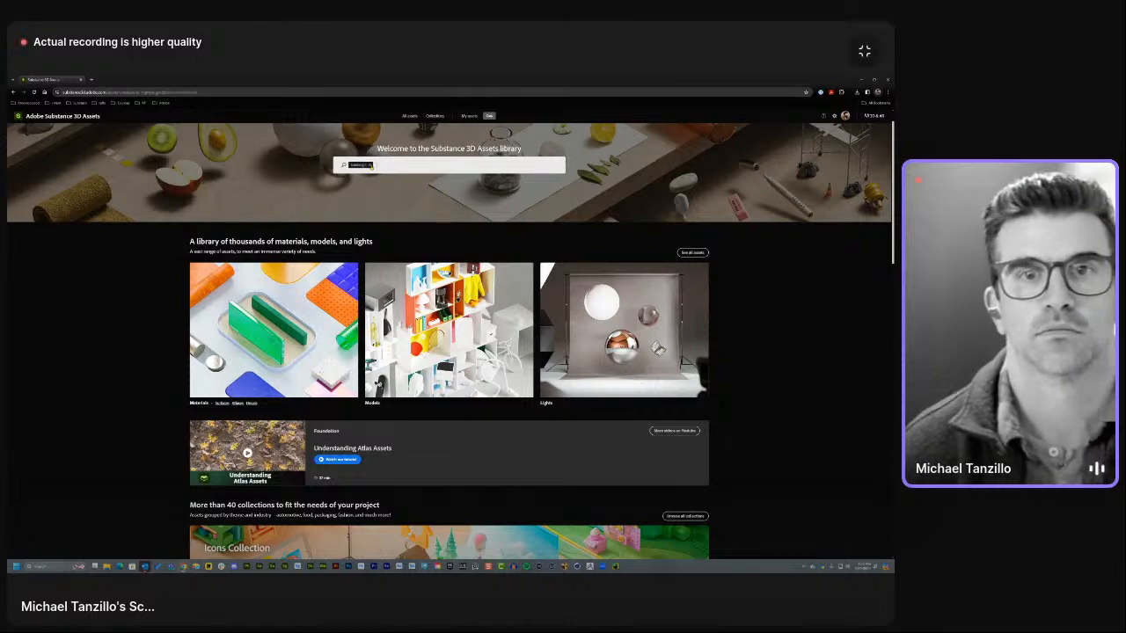
mouse_move(346, 226)
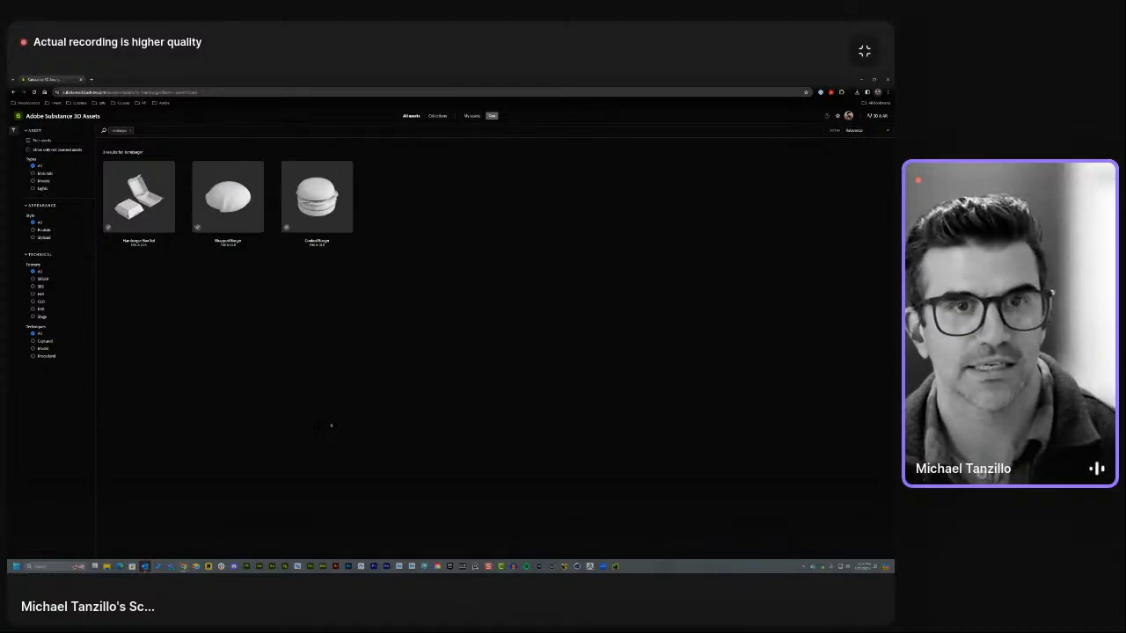
Return to the 3D application and import the cooked burger model from the project's Models folder into the empty scene.
key(ctrl+super+Left)
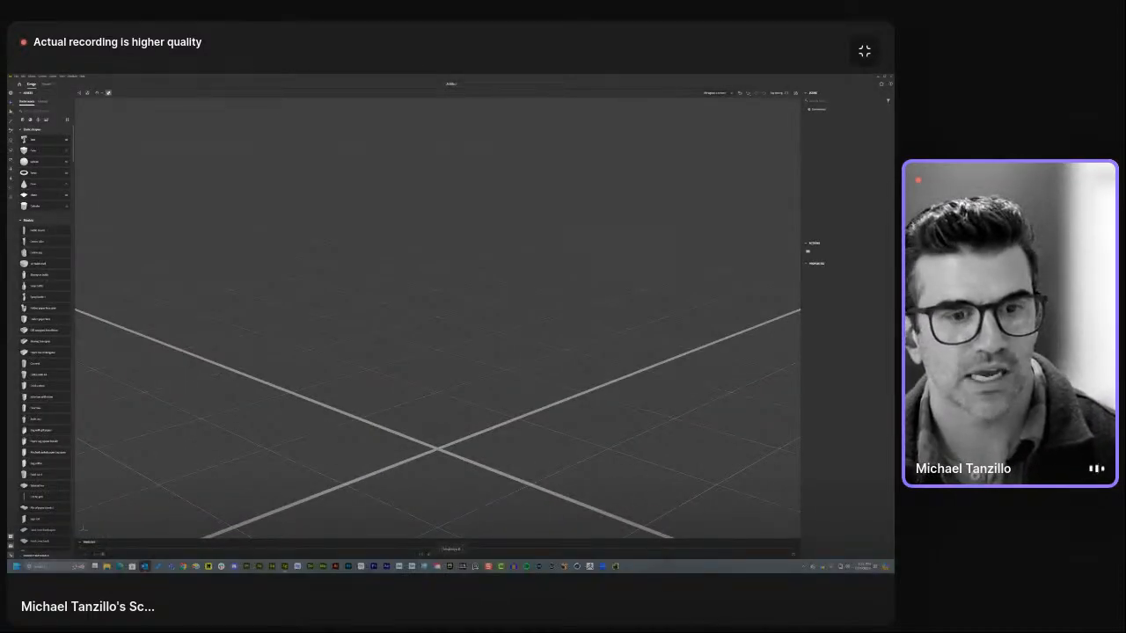
key(super+e)
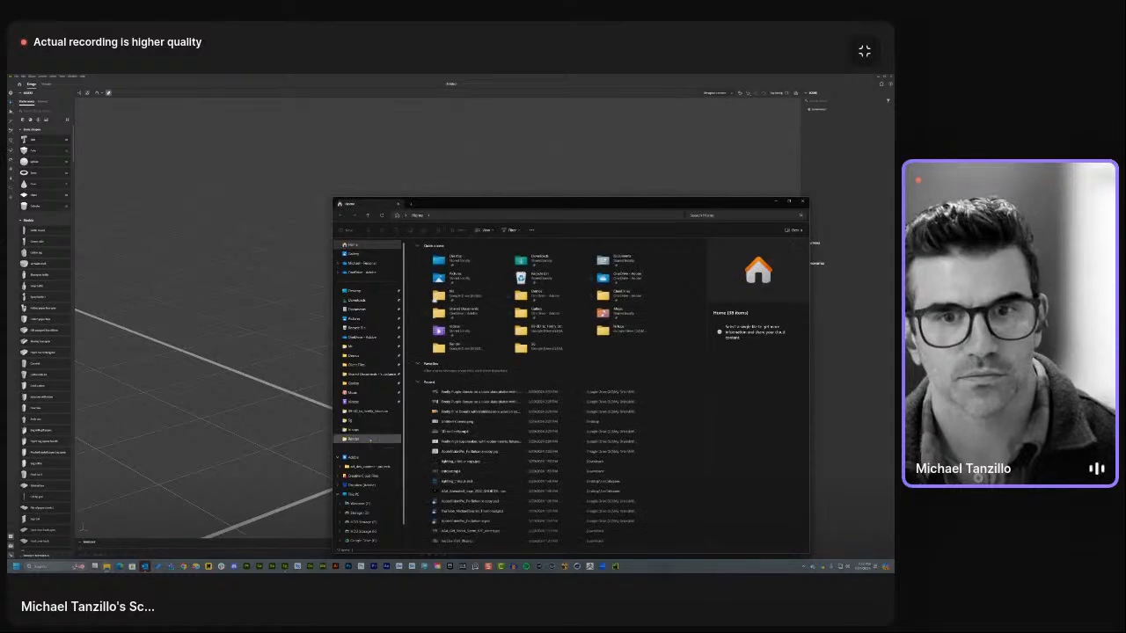
click(360, 439)
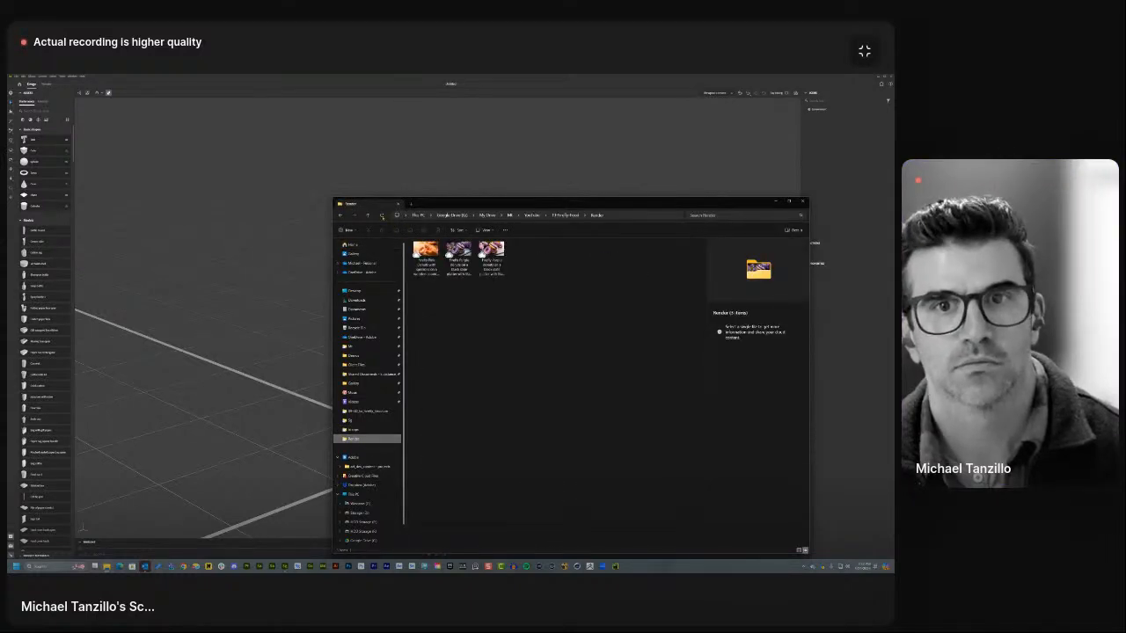
click(368, 215)
double_click(430, 251)
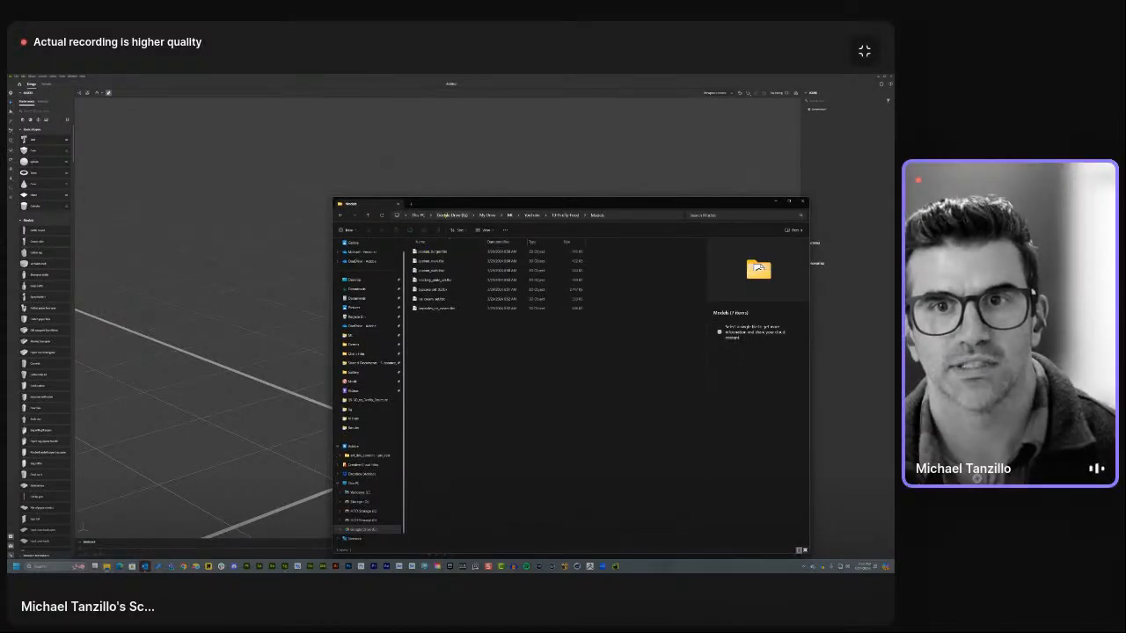
drag(457, 203, 735, 221)
drag(709, 269, 439, 440)
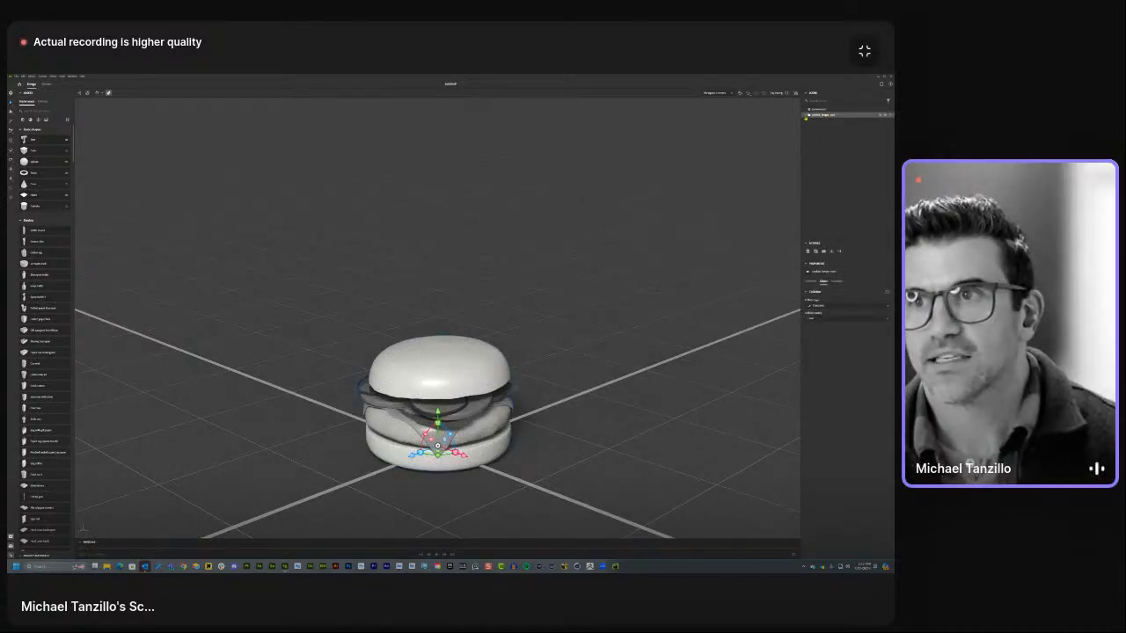
Expand the burger group, raise the top bun high above the fillings and tilt it.
click(806, 116)
click(446, 370)
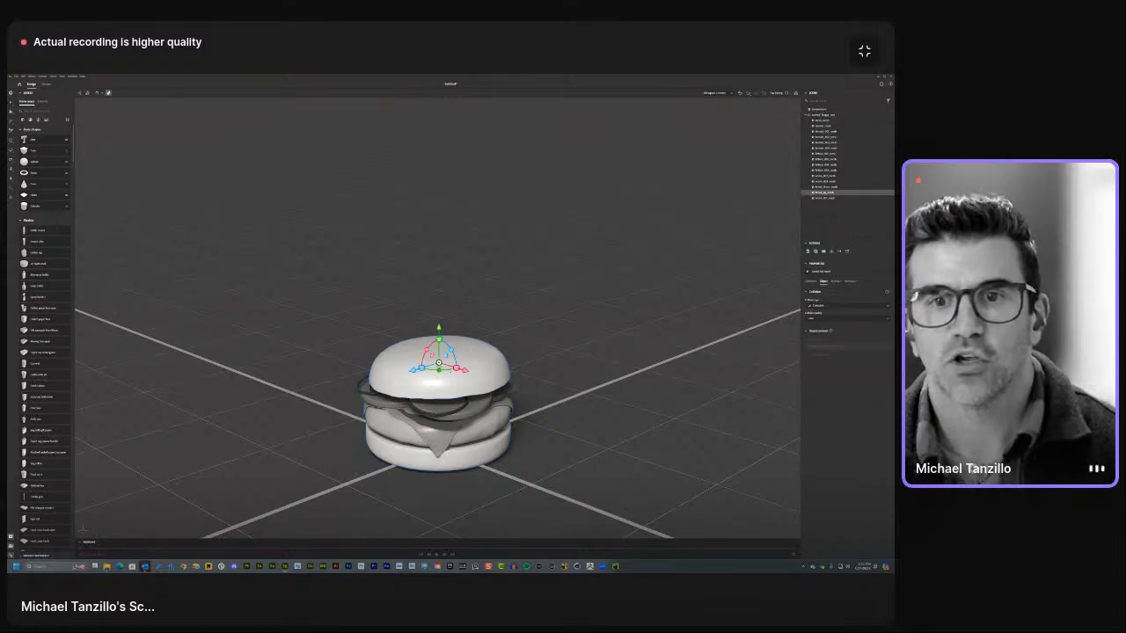
drag(440, 328, 442, 173)
Raise the back tomato slice, the front onion ring and the middle tomato slice to different heights under the top bun.
click(453, 370)
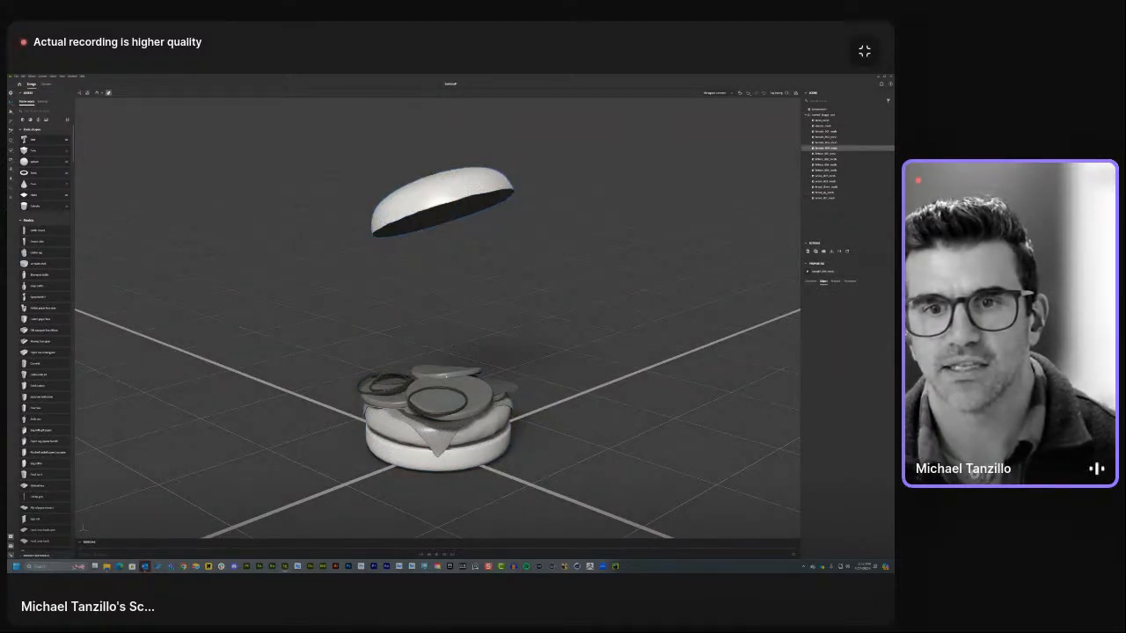
drag(448, 355, 448, 266)
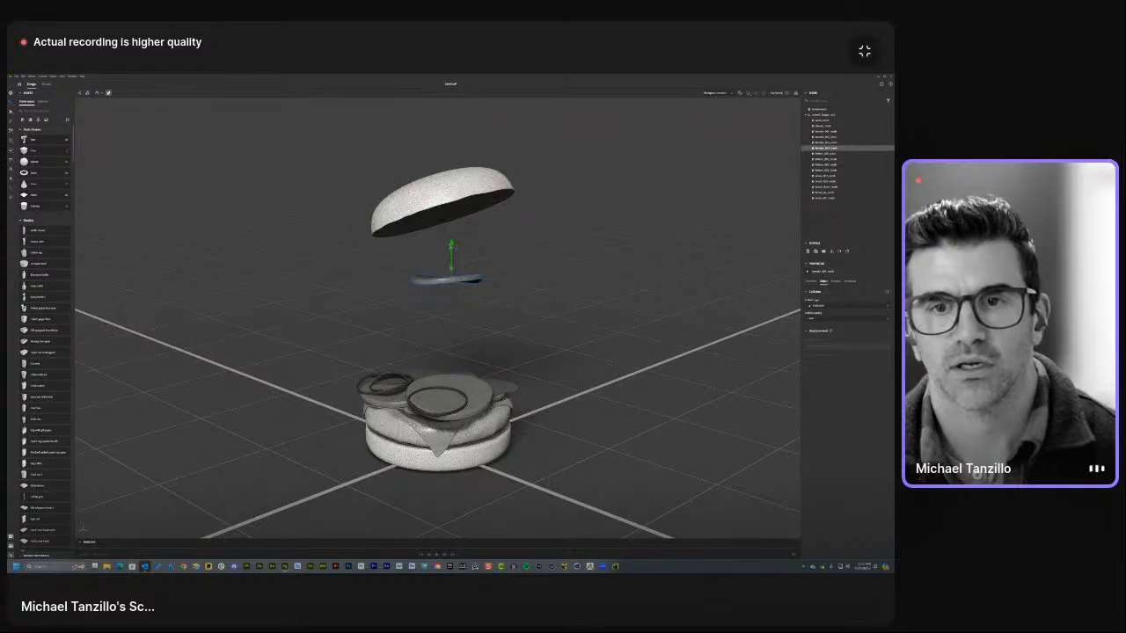
click(462, 387)
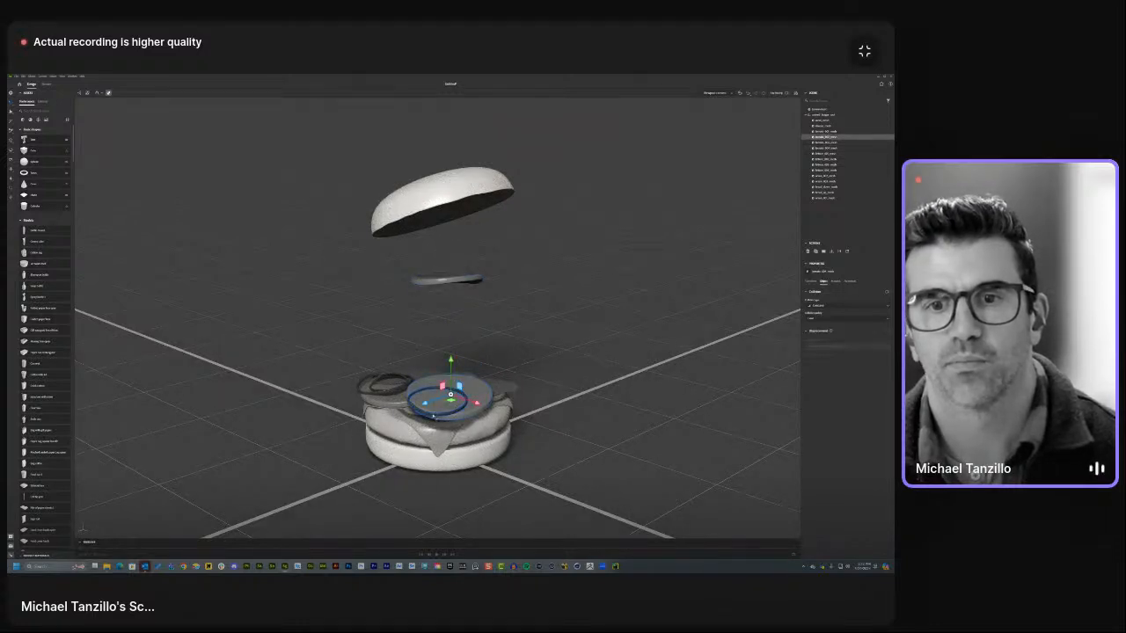
click(437, 400)
drag(437, 365, 437, 294)
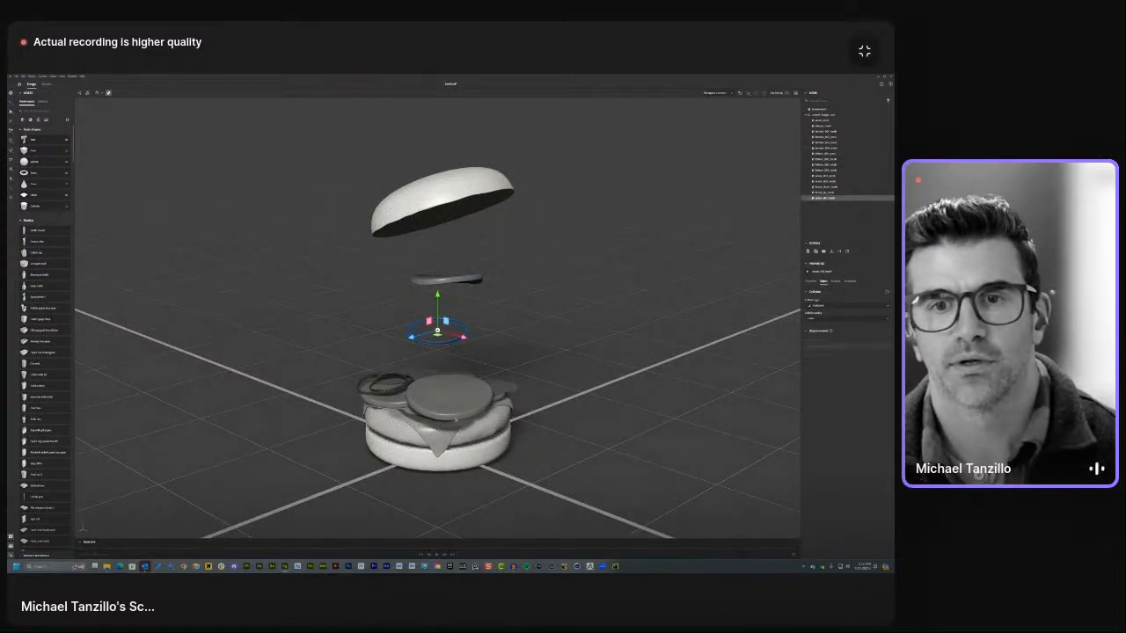
click(457, 389)
drag(450, 363, 450, 216)
Raise the two onion rings on the burger's left side to float above the remaining slices.
click(394, 386)
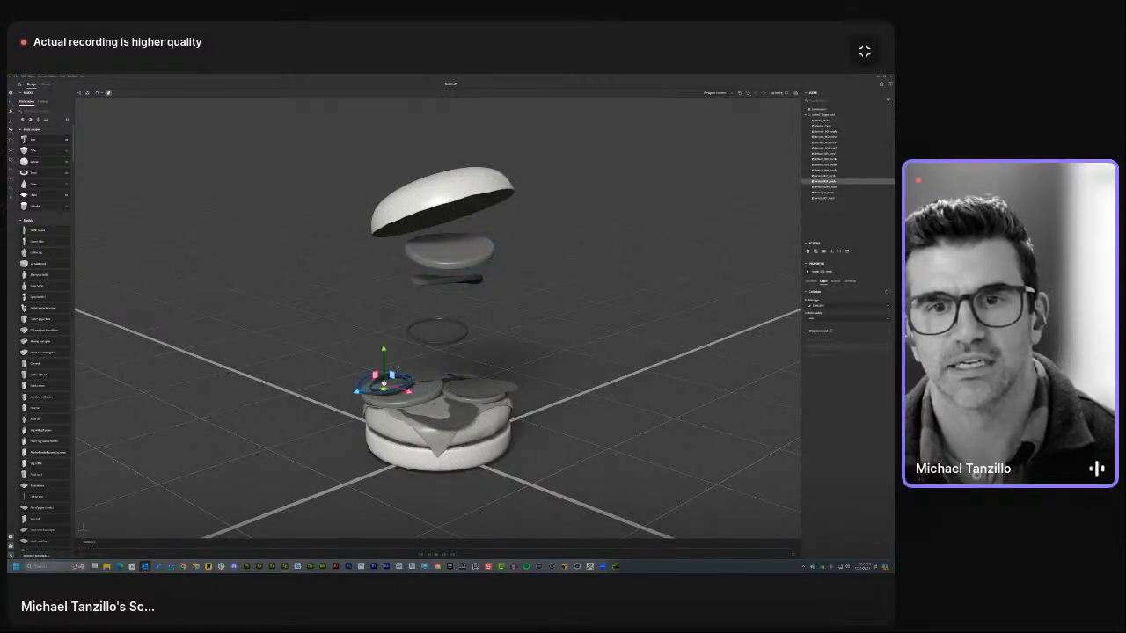
drag(382, 376, 382, 293)
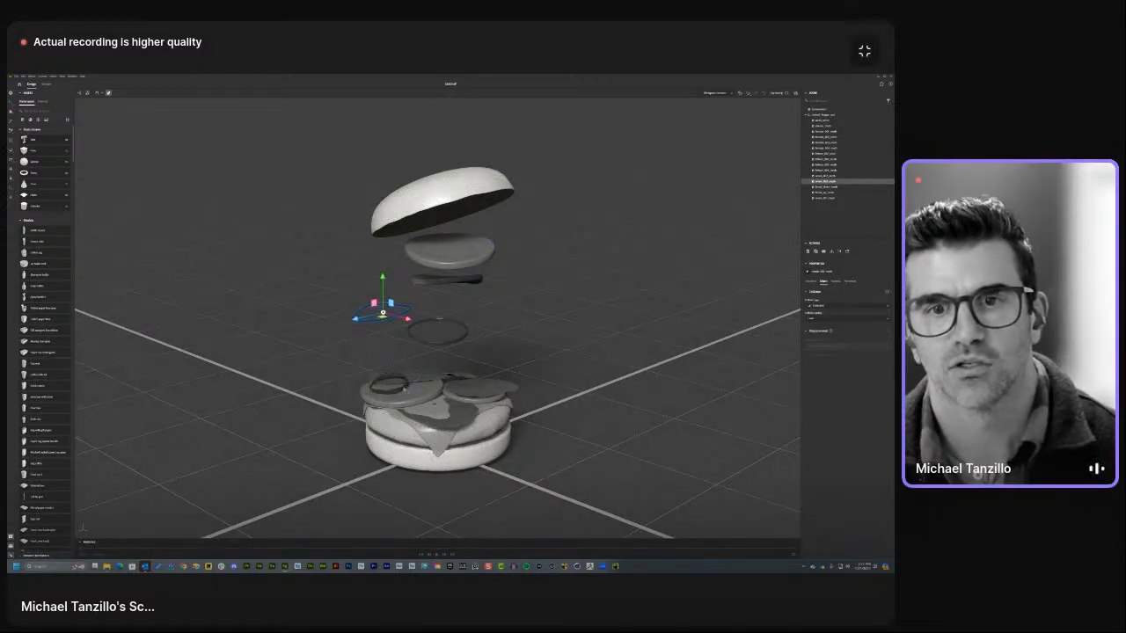
click(404, 386)
drag(387, 349, 390, 298)
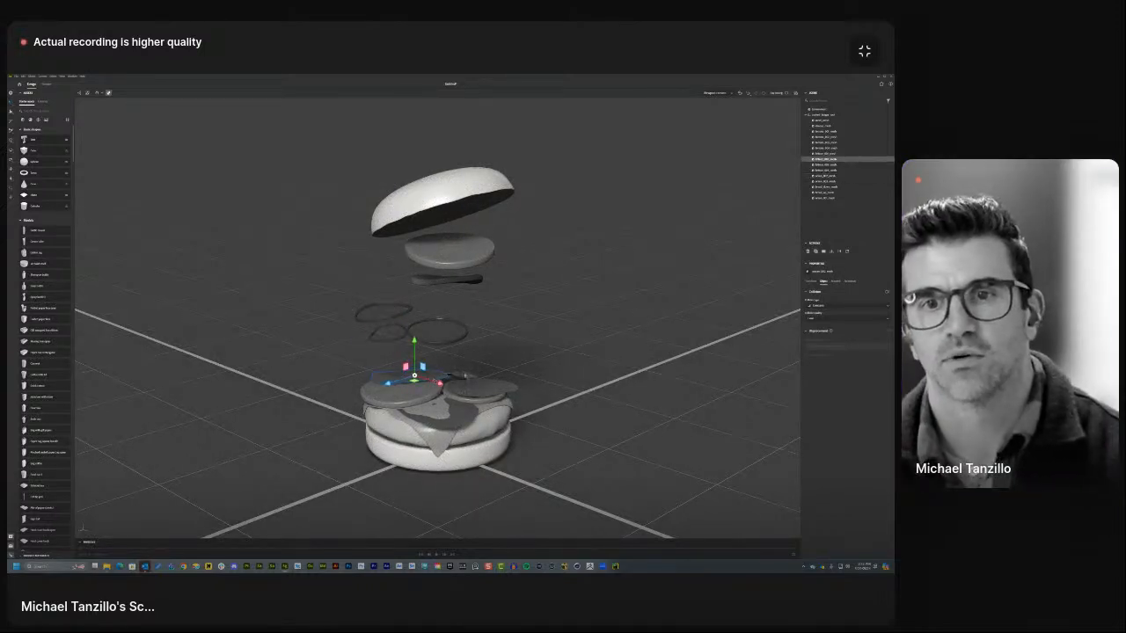
Delete the thin loose pieces lying behind and around the remaining tomato slices.
click(470, 379)
key(Delete)
click(498, 387)
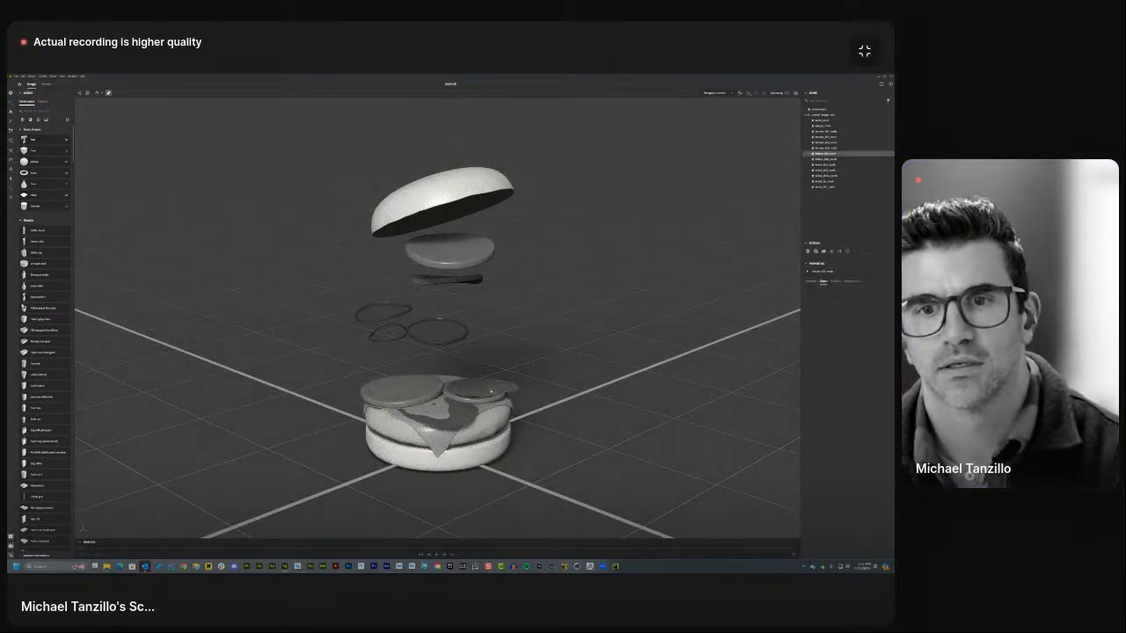
key(Delete)
Lift the right tomato slice up among the floating fillings and the left one slightly above the cheese.
click(484, 390)
drag(474, 361, 474, 275)
click(403, 390)
drag(402, 356, 403, 329)
Lift the cheese slice slightly off the patty and delete the thin piece beneath it.
click(444, 396)
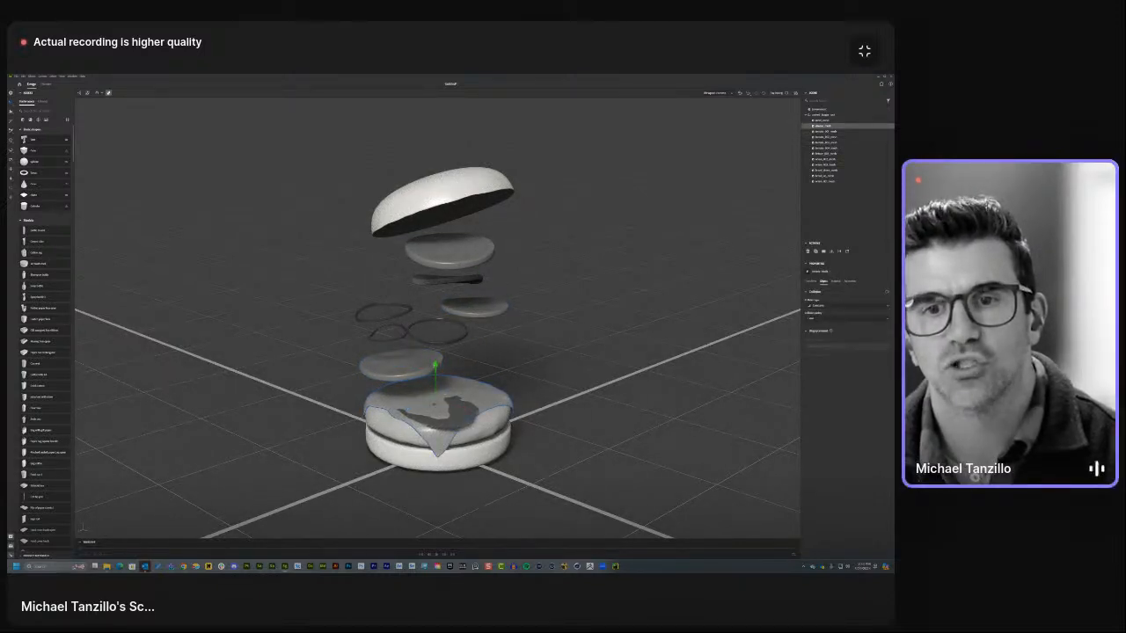
drag(436, 364, 435, 348)
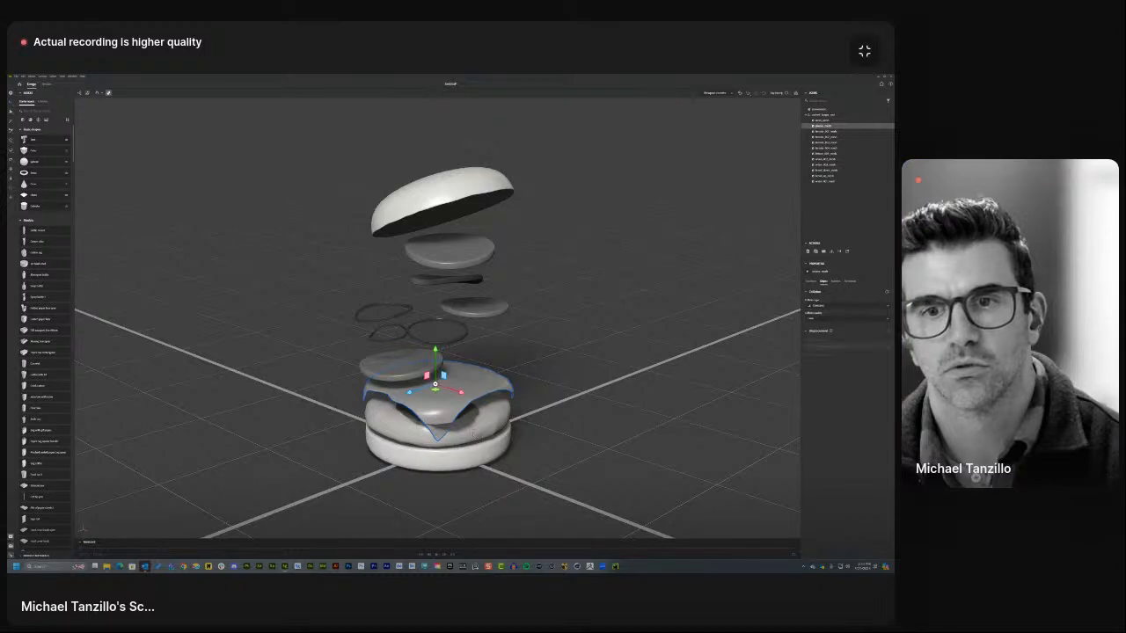
click(466, 424)
key(Delete)
click(468, 426)
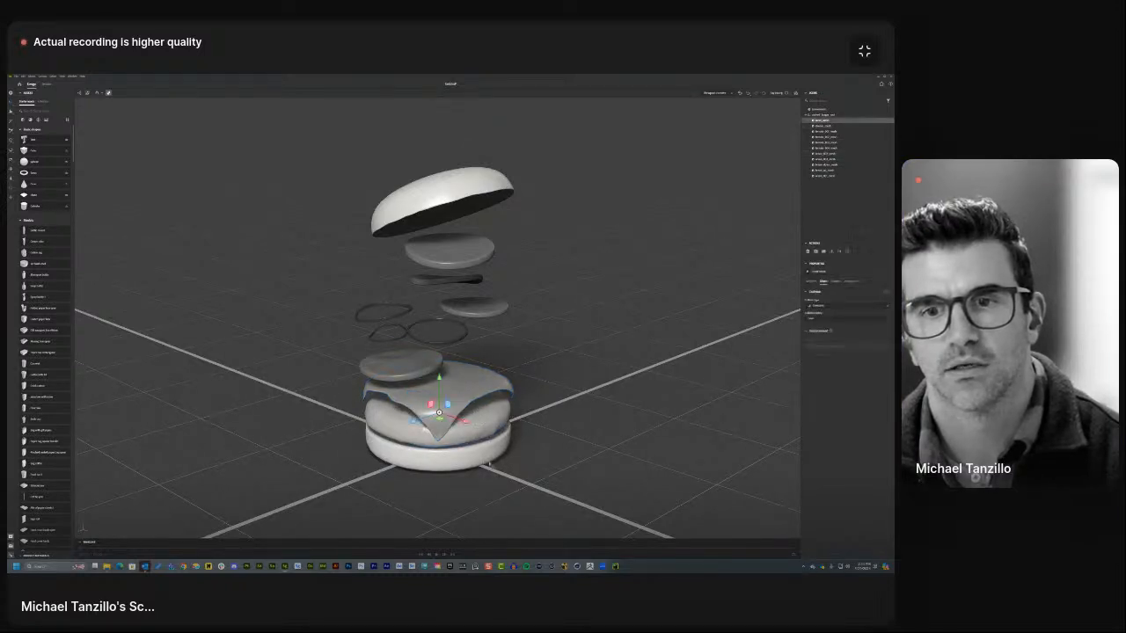
Select all the burger parts together and raise the whole stack above the ground.
click(513, 426)
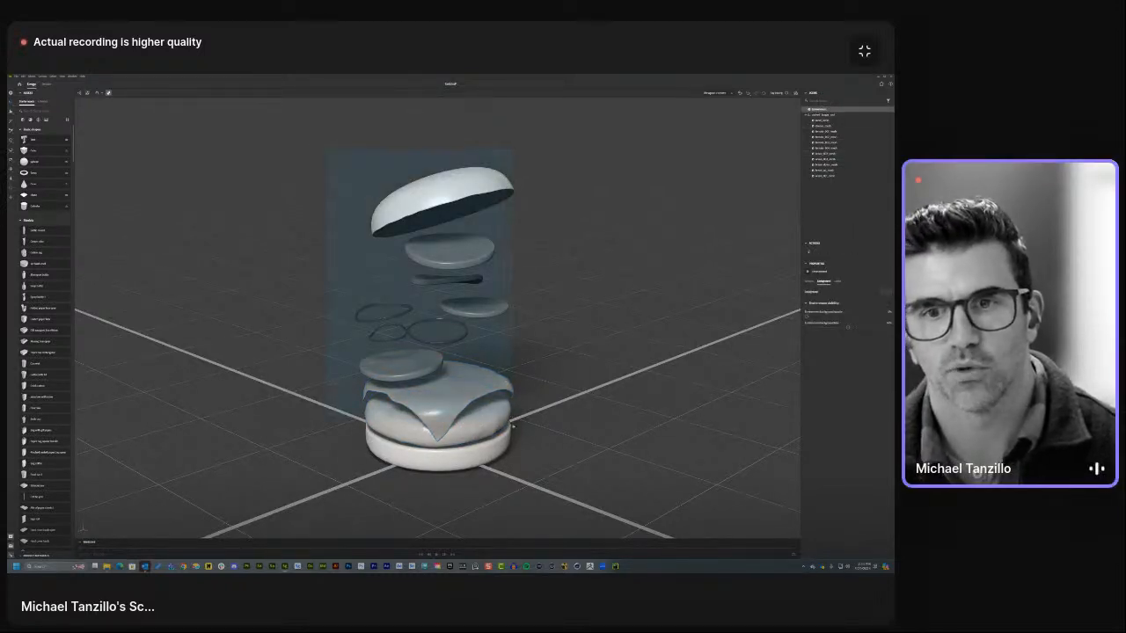
click(513, 425)
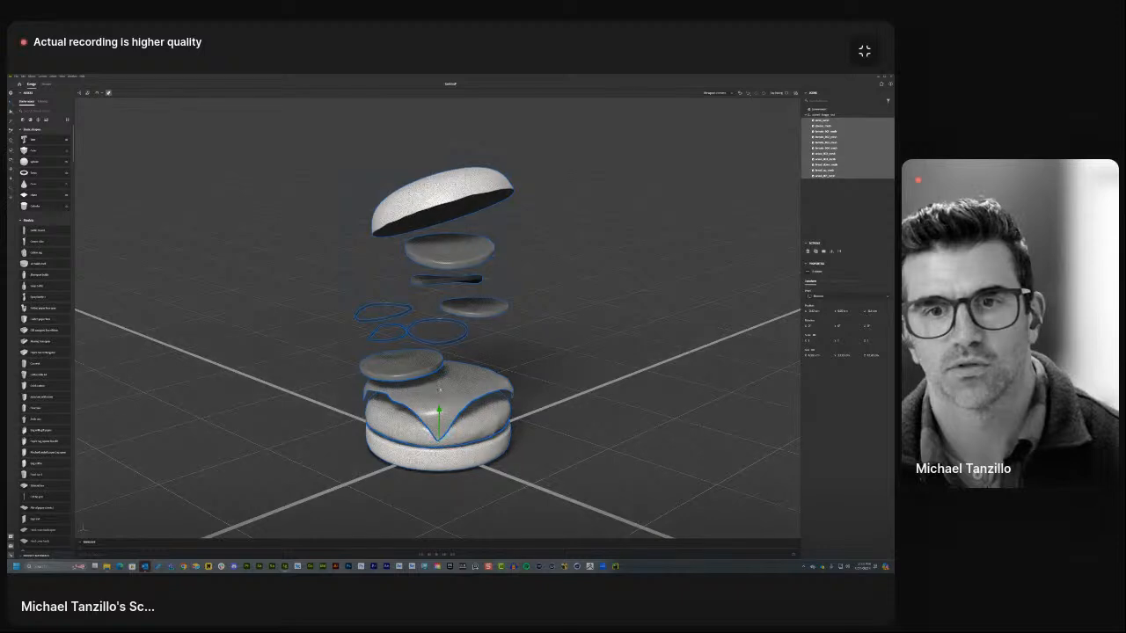
drag(441, 398, 444, 323)
Drop the bottom bun onto the ground and lower the patty so it floats between the bun and the cheese.
click(465, 387)
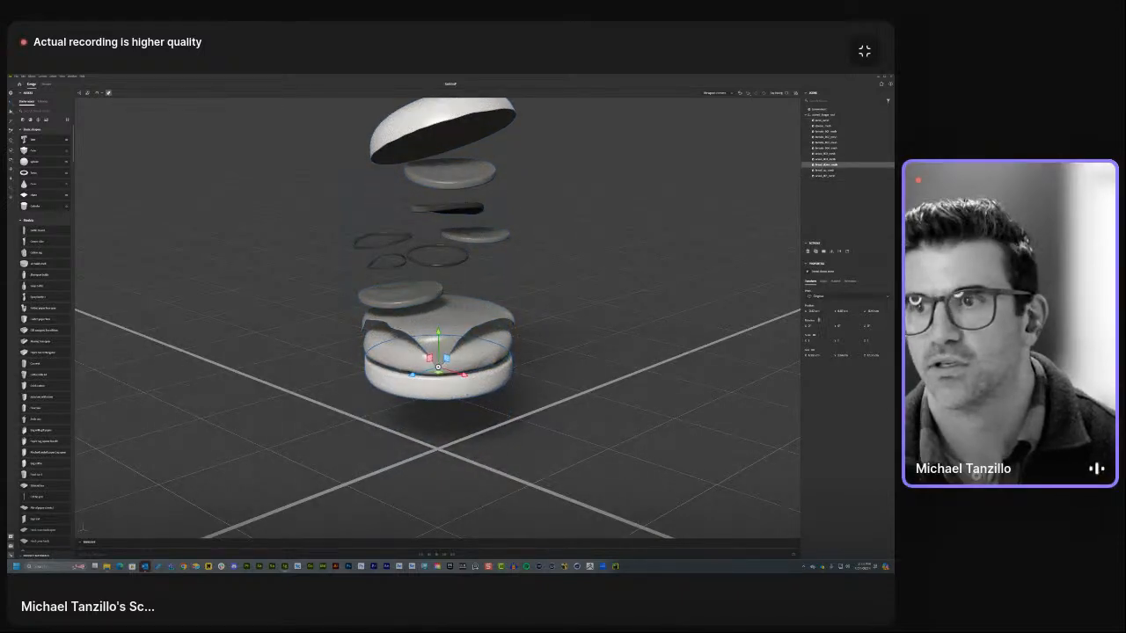
click(830, 251)
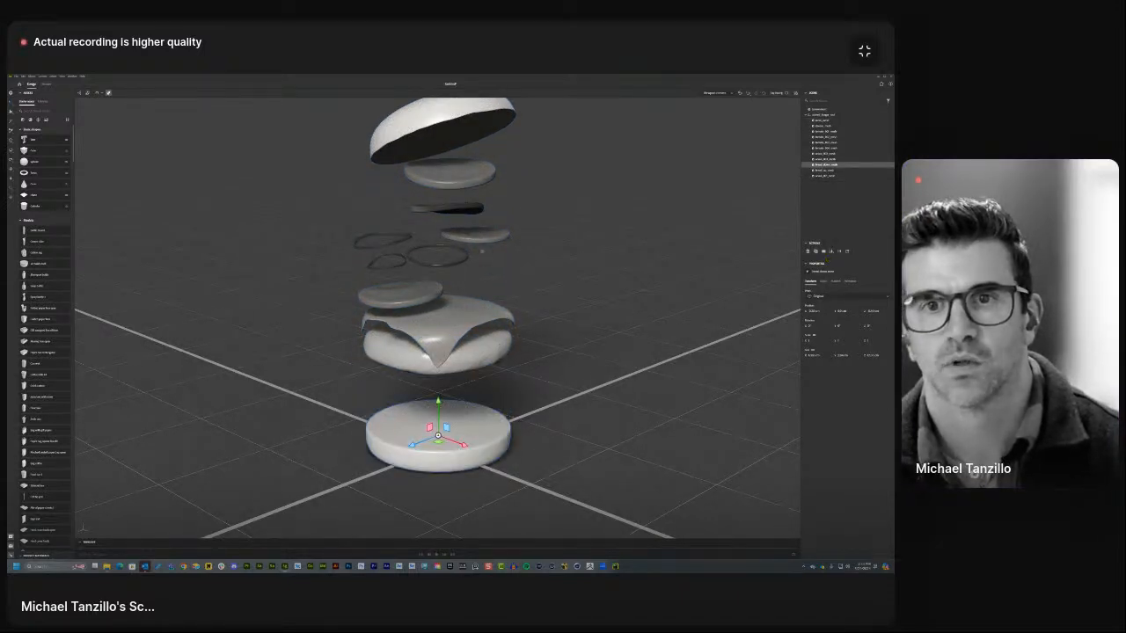
click(426, 356)
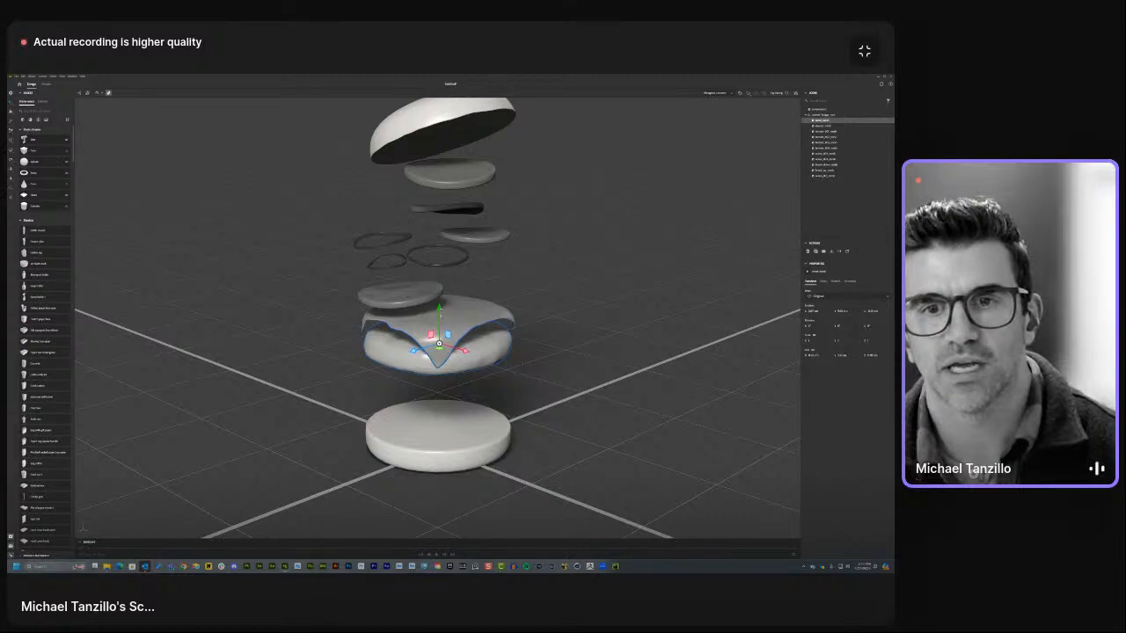
drag(440, 315, 439, 343)
Tilt the tomato slice floating just above the cheese.
right_drag(581, 351, 588, 304)
middle_drag(588, 304, 603, 353)
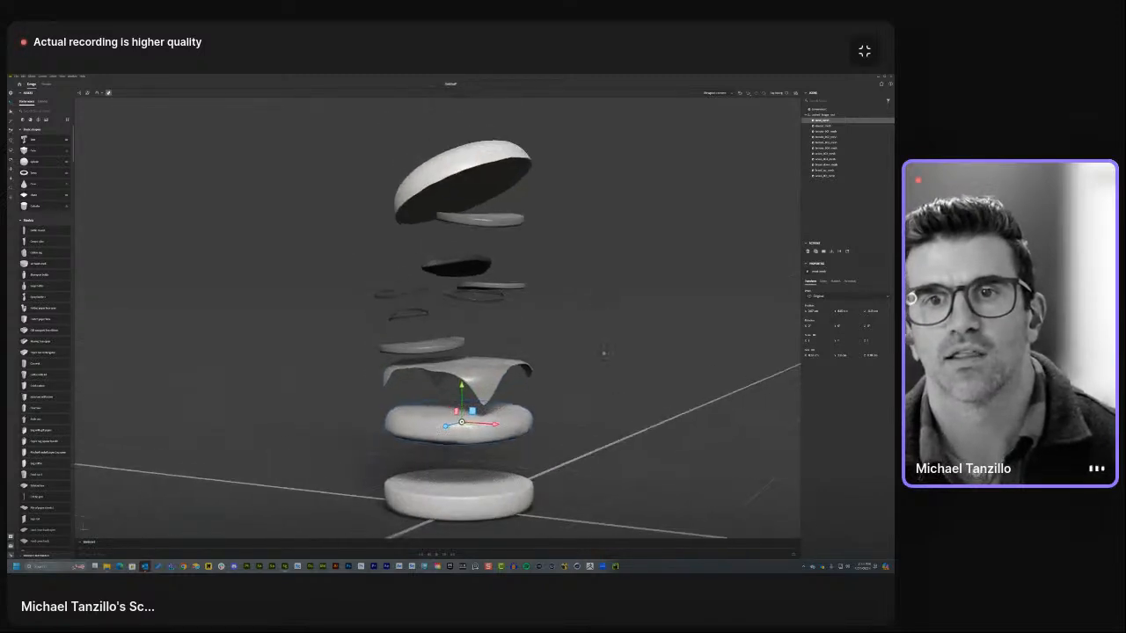
right_drag(603, 352, 645, 331)
middle_drag(646, 332, 641, 315)
scroll(443, 313, up, 1)
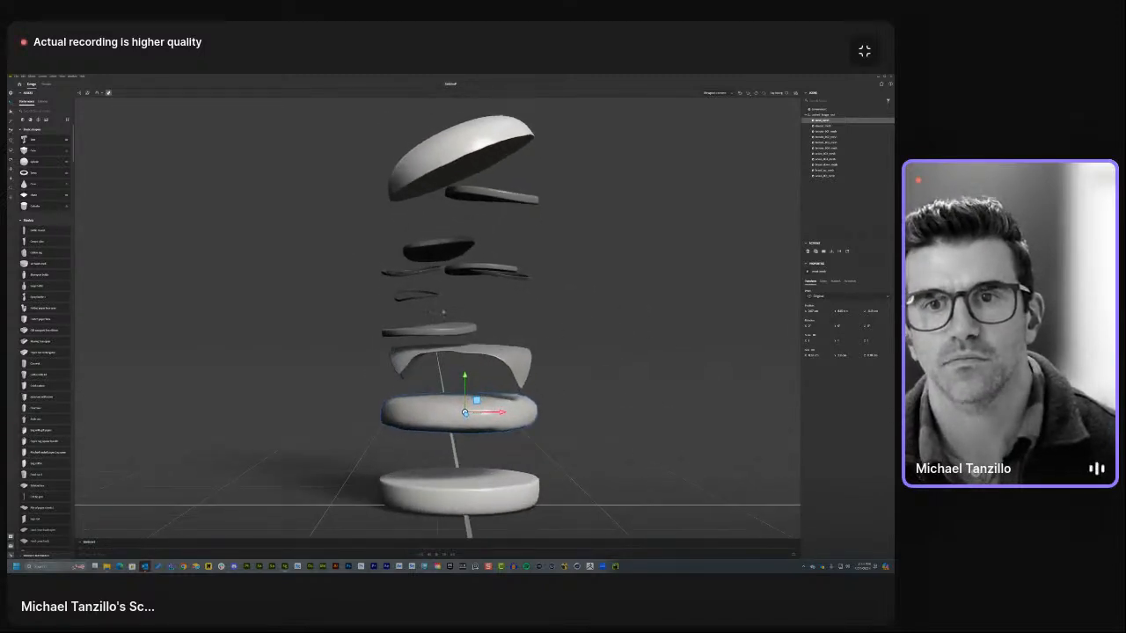
click(443, 312)
click(444, 327)
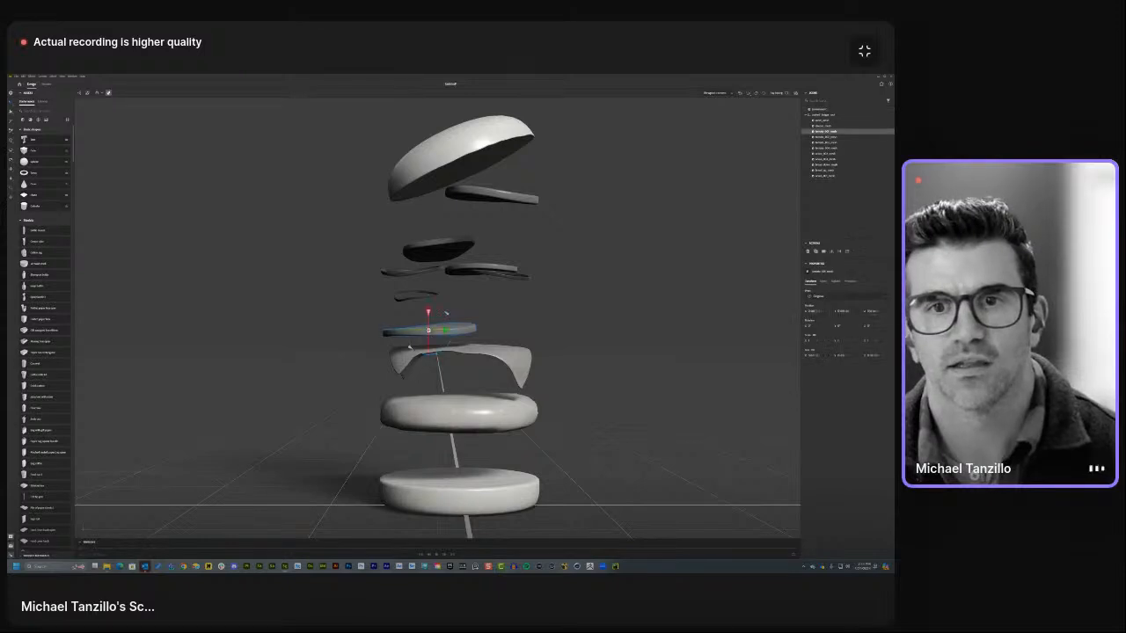
mouse_move(448, 319)
mouse_down()
mouse_move(490, 340)
mouse_move(572, 342)
mouse_move(453, 332)
mouse_move(450, 320)
mouse_up()
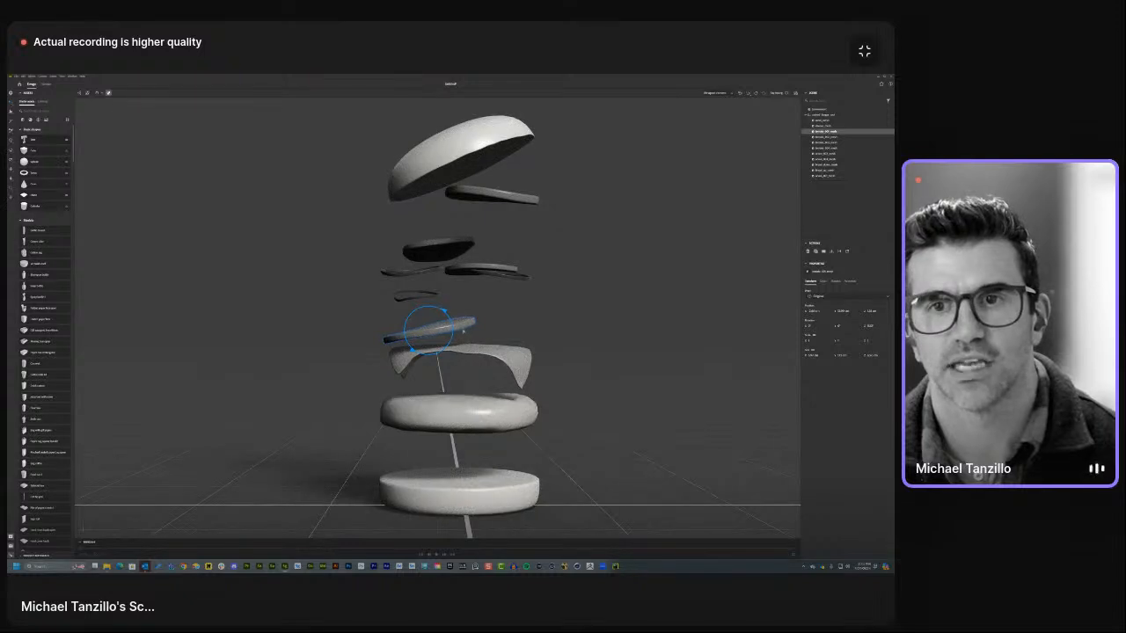
Lower the right onion ring below the neighbouring tomato slice and tilt it.
click(511, 277)
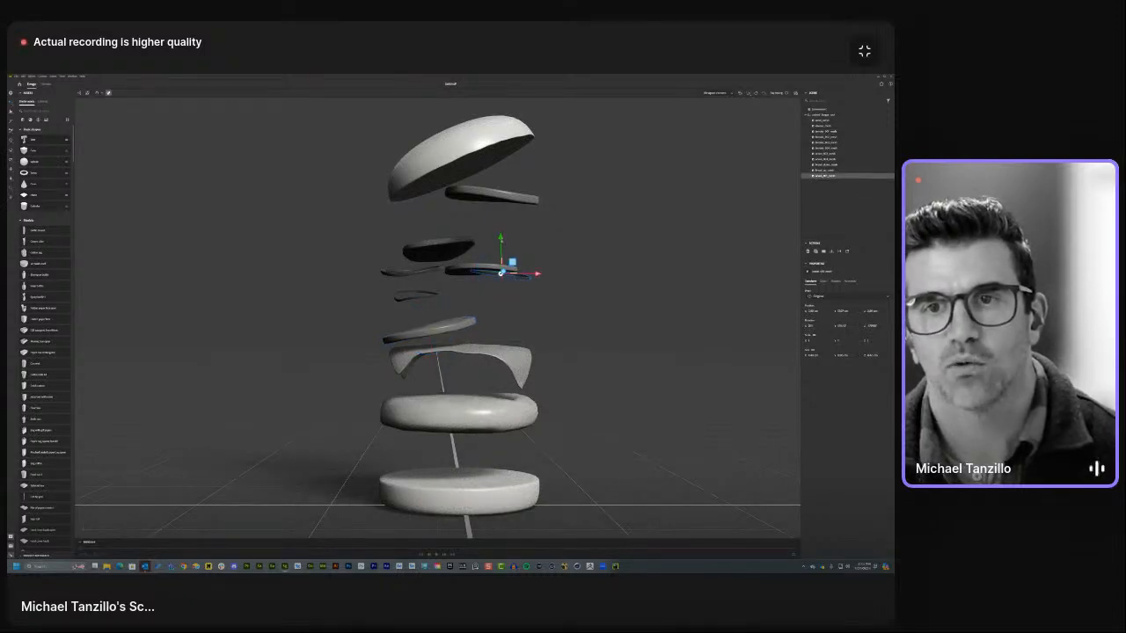
drag(502, 240, 505, 263)
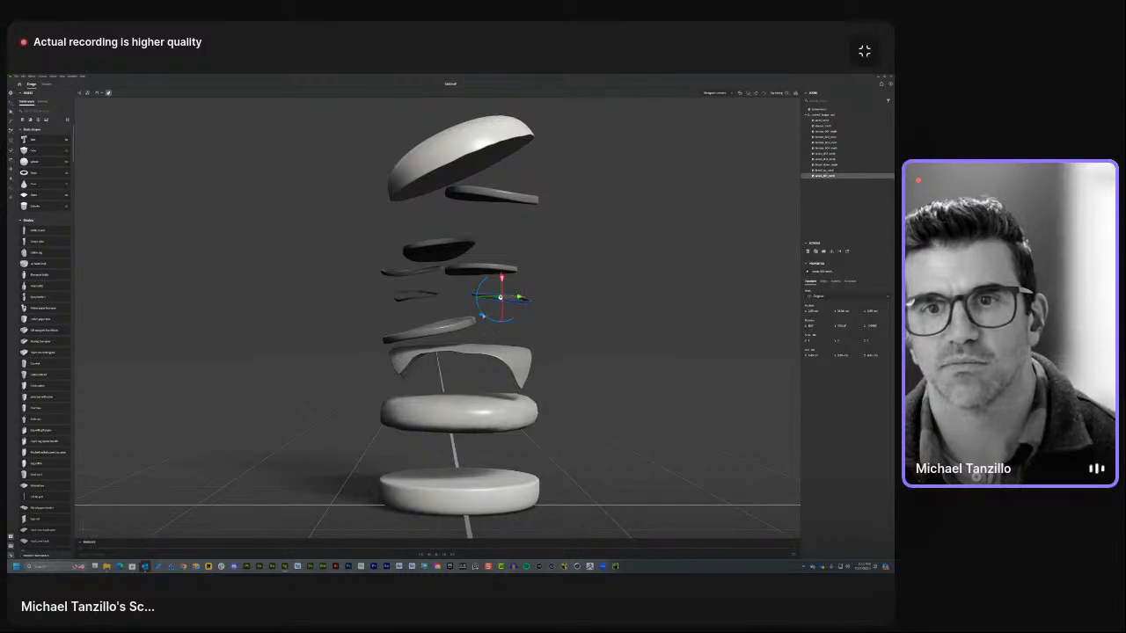
click(693, 309)
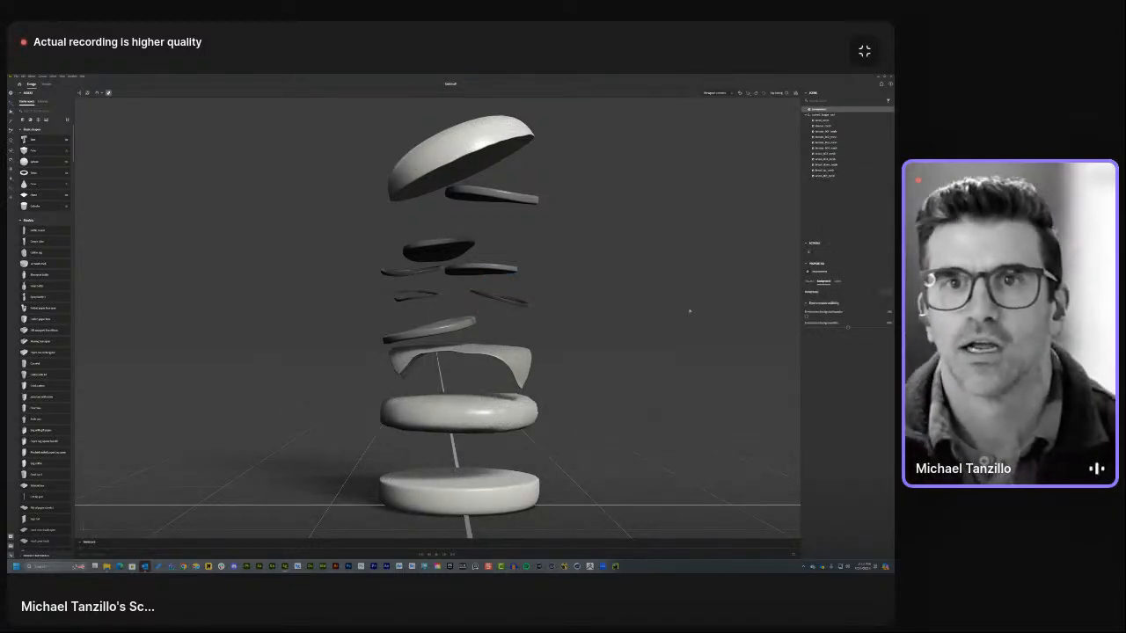
Recolour the top bun's material, shared with the bottom bun, to red.
click(467, 144)
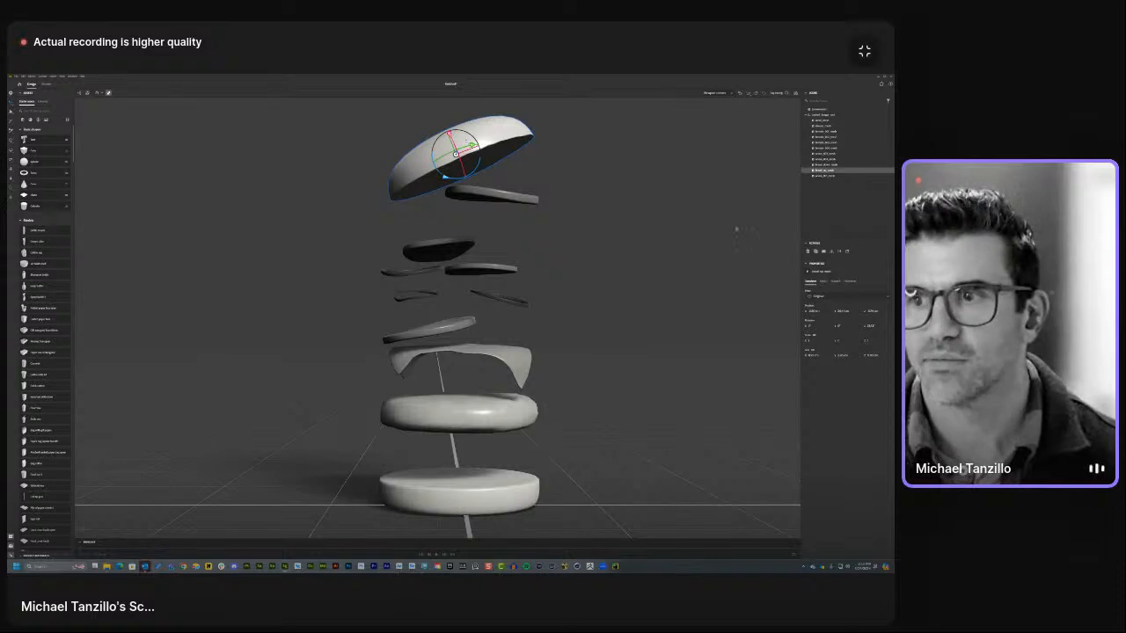
click(835, 281)
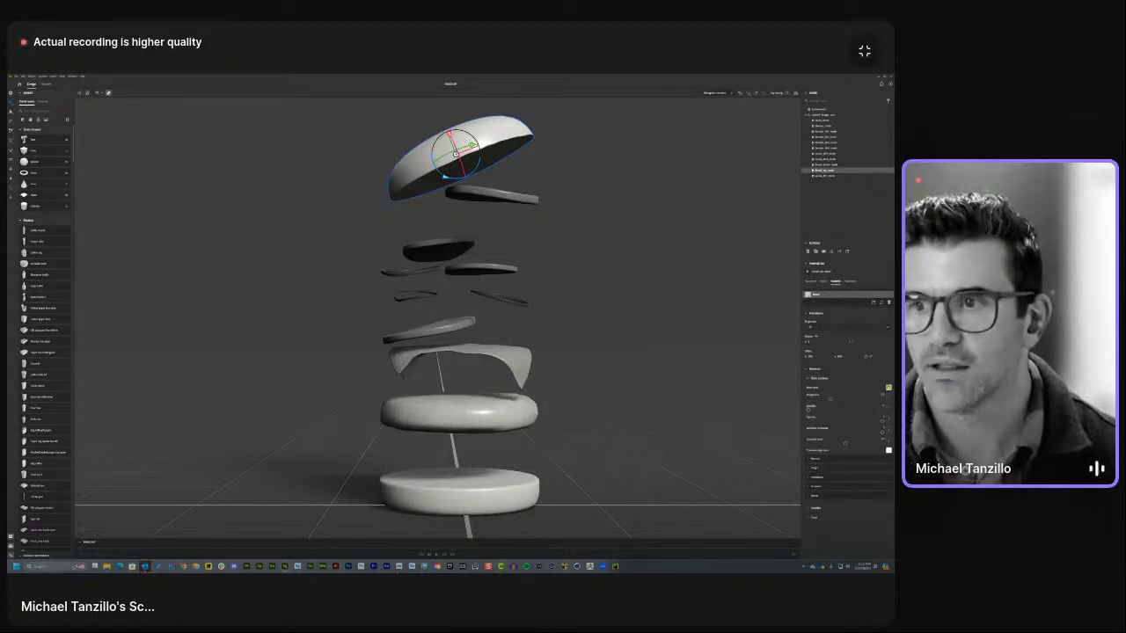
click(888, 388)
drag(846, 364, 869, 372)
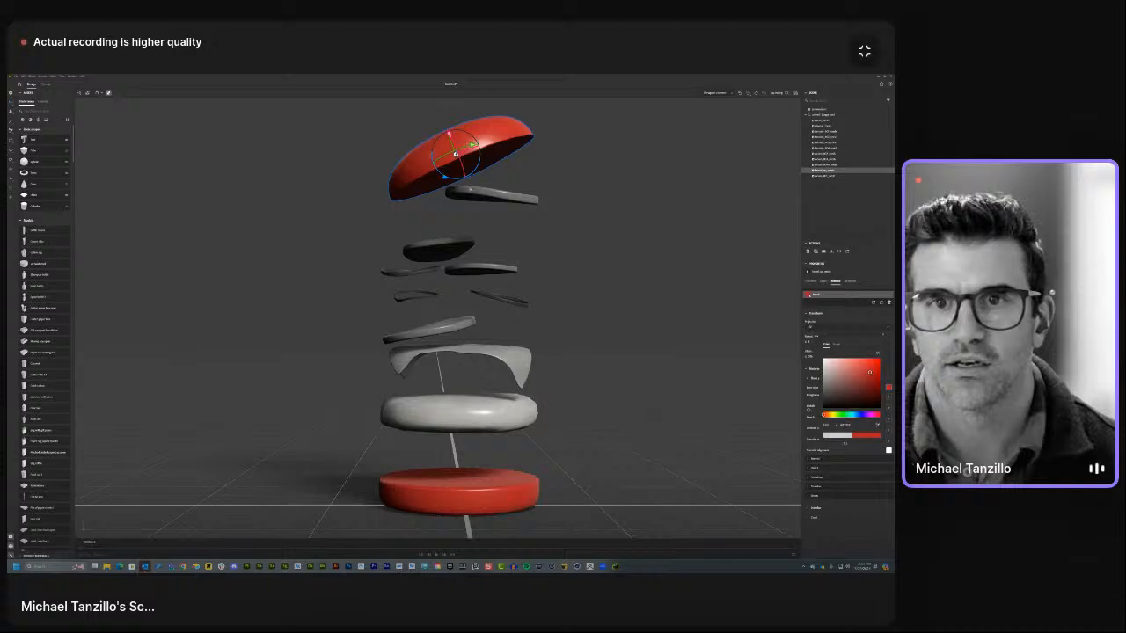
Change the base colour of the tomato slices' shared material to purple and deselect the slice.
click(442, 248)
click(889, 389)
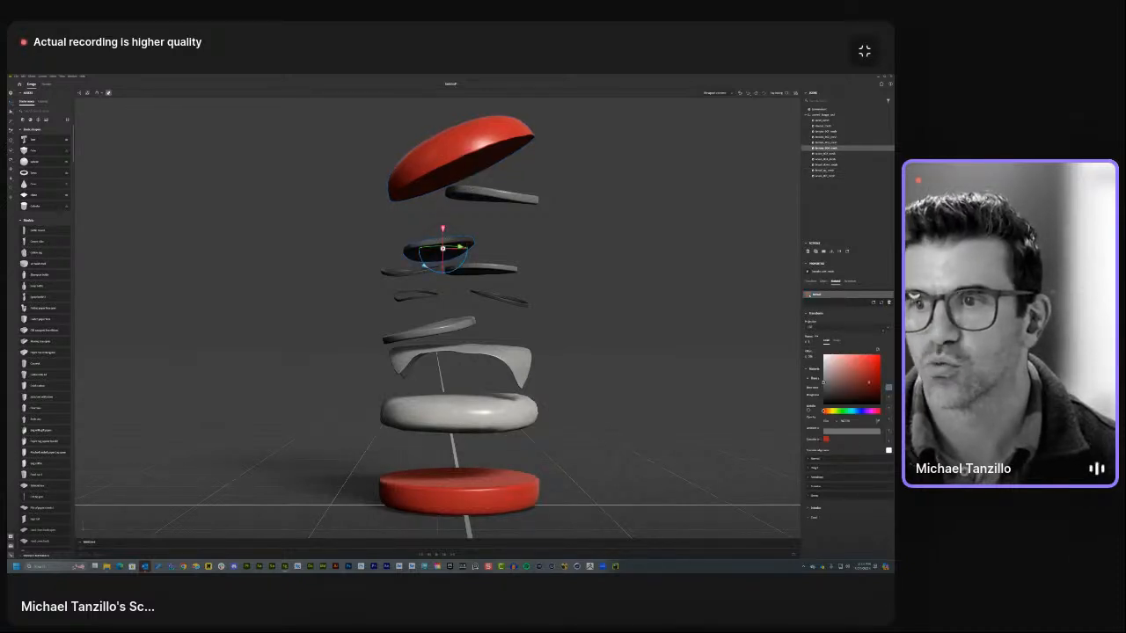
click(867, 380)
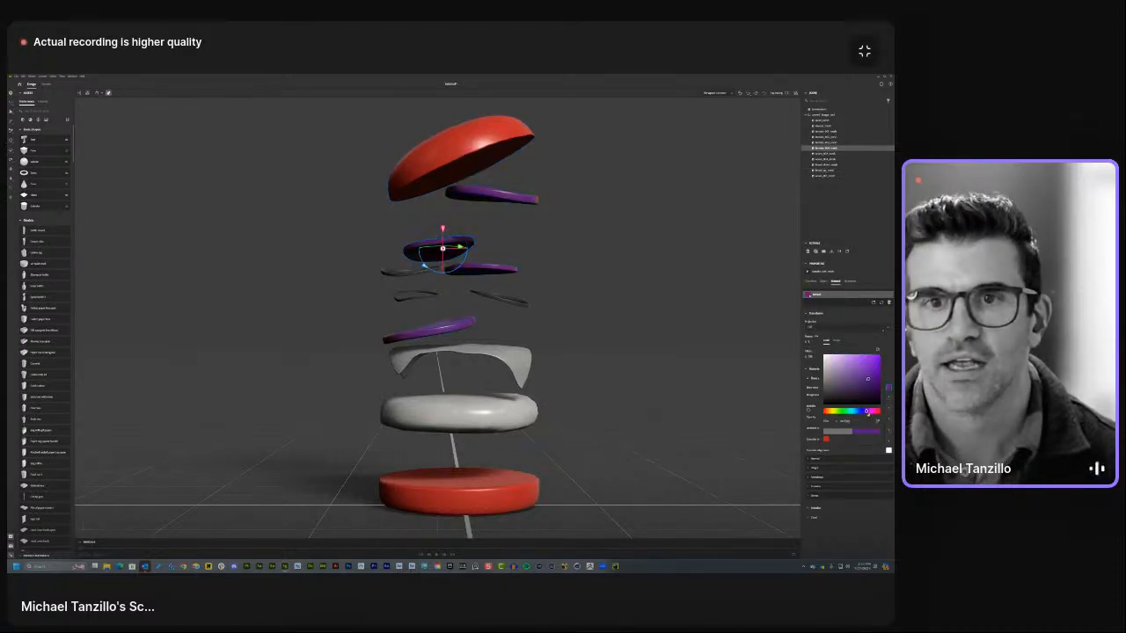
click(601, 305)
Change the base colour of the onion rings' shared material to bright green.
click(508, 300)
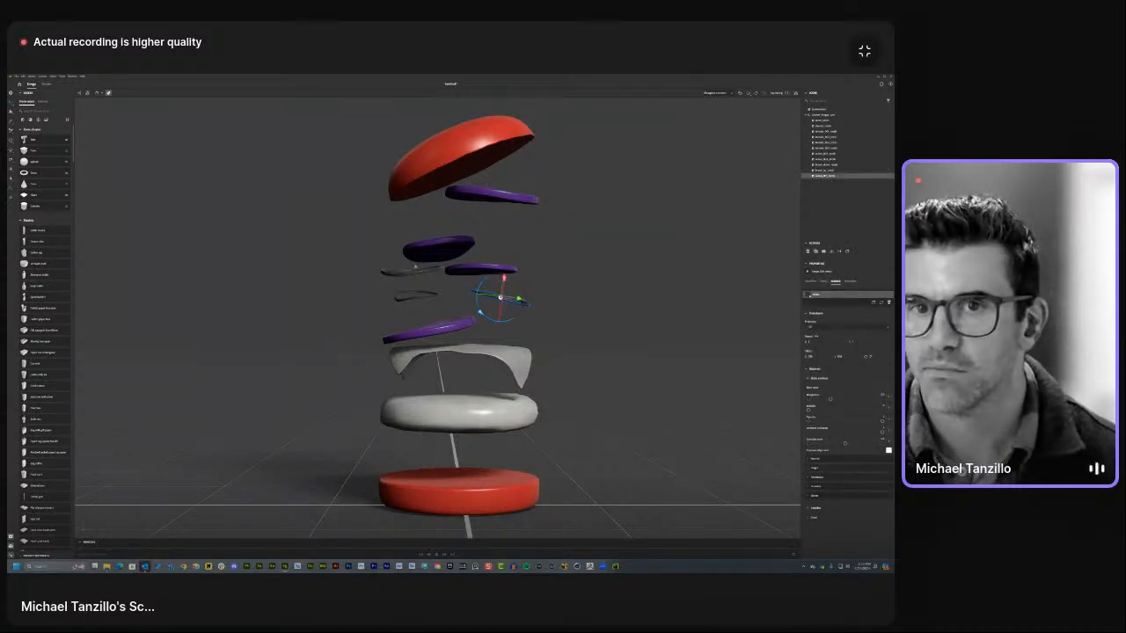
click(889, 389)
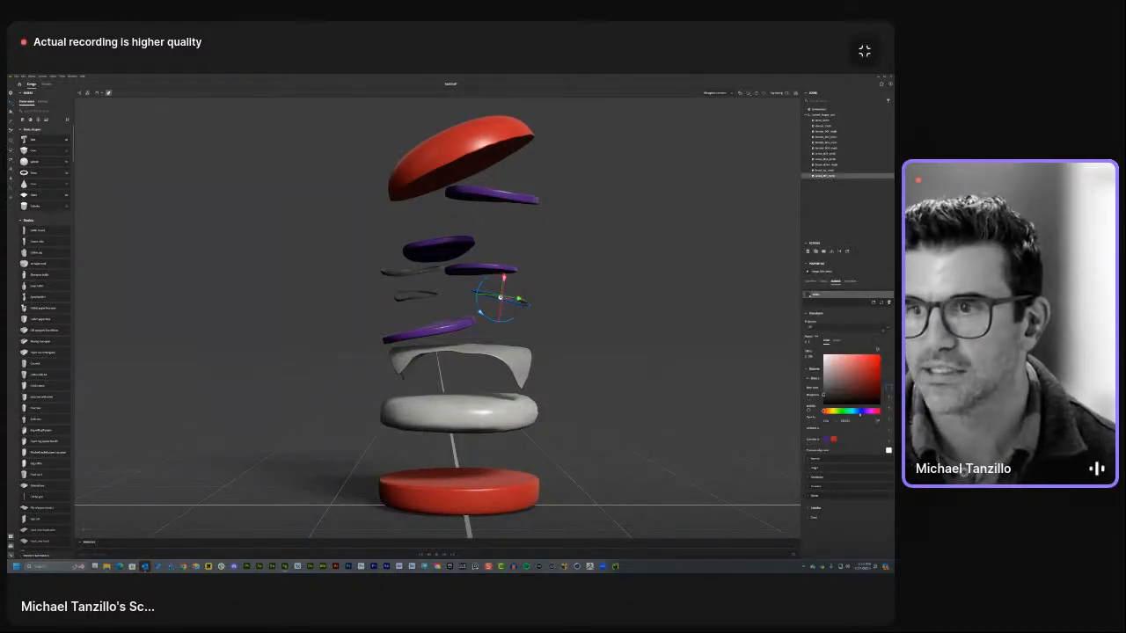
click(834, 439)
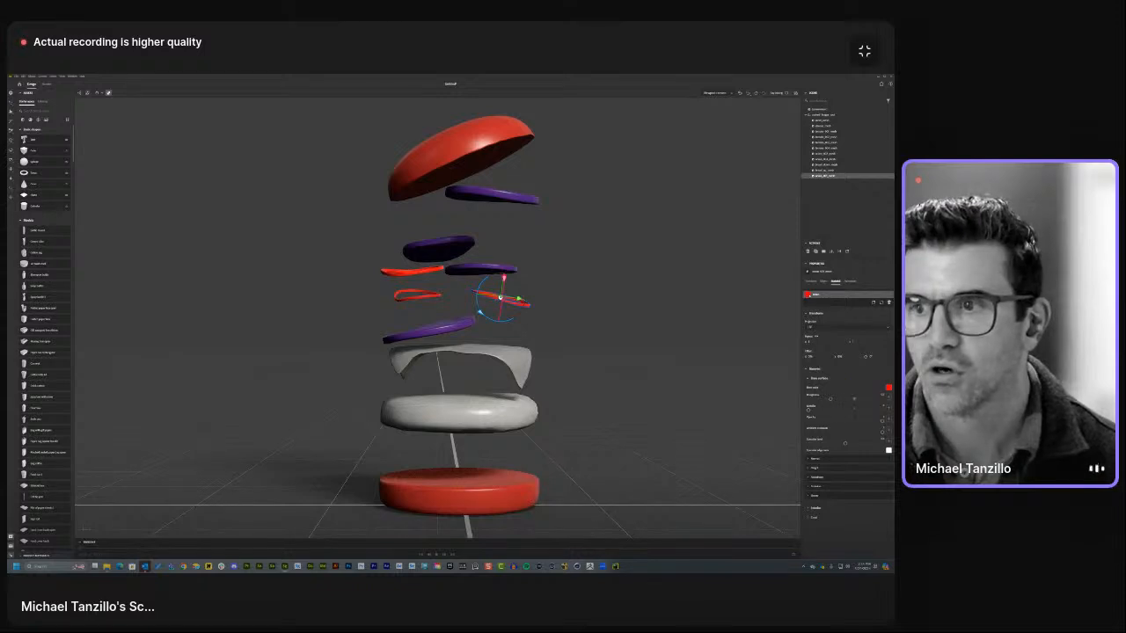
click(888, 388)
drag(837, 410, 844, 410)
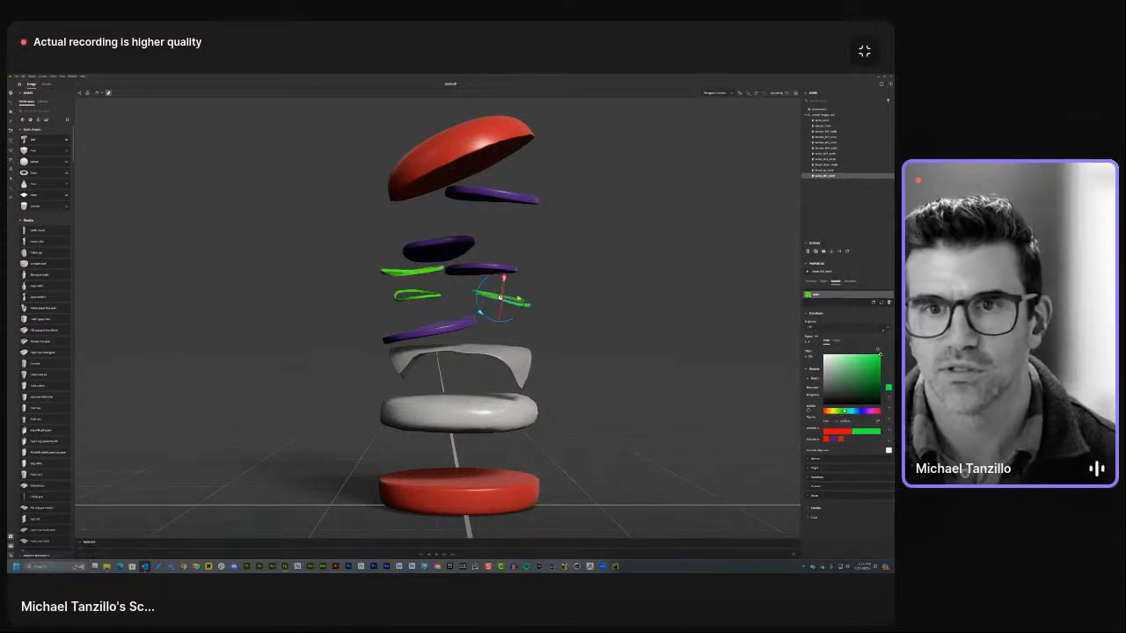
Change the base colour of the cheese slice's material to golden yellow.
click(473, 348)
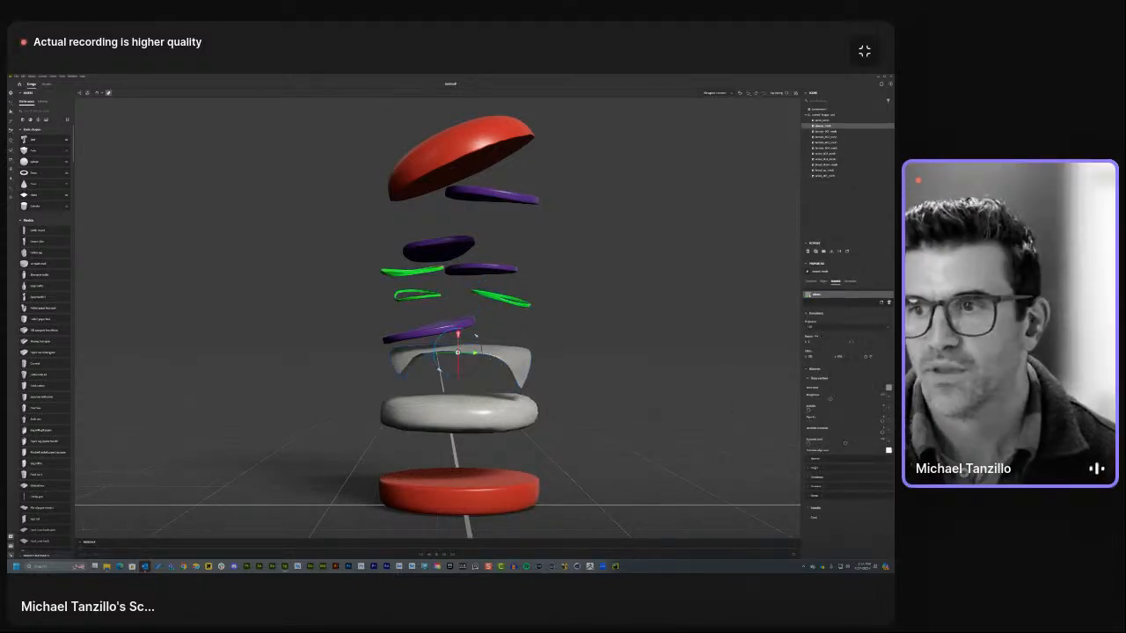
click(888, 387)
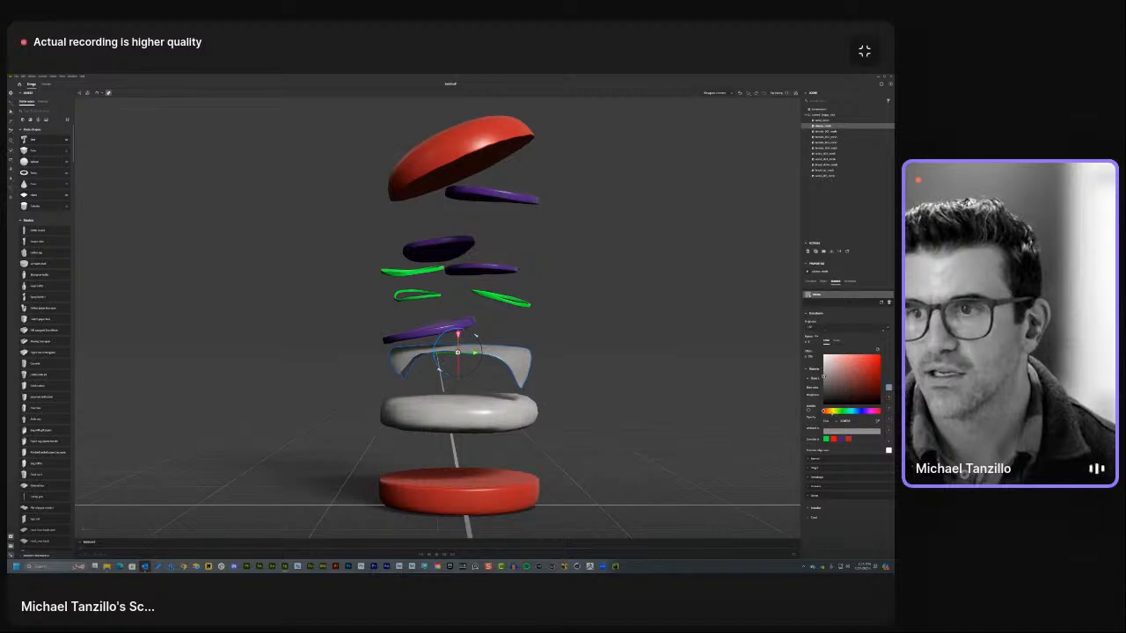
drag(823, 377, 880, 362)
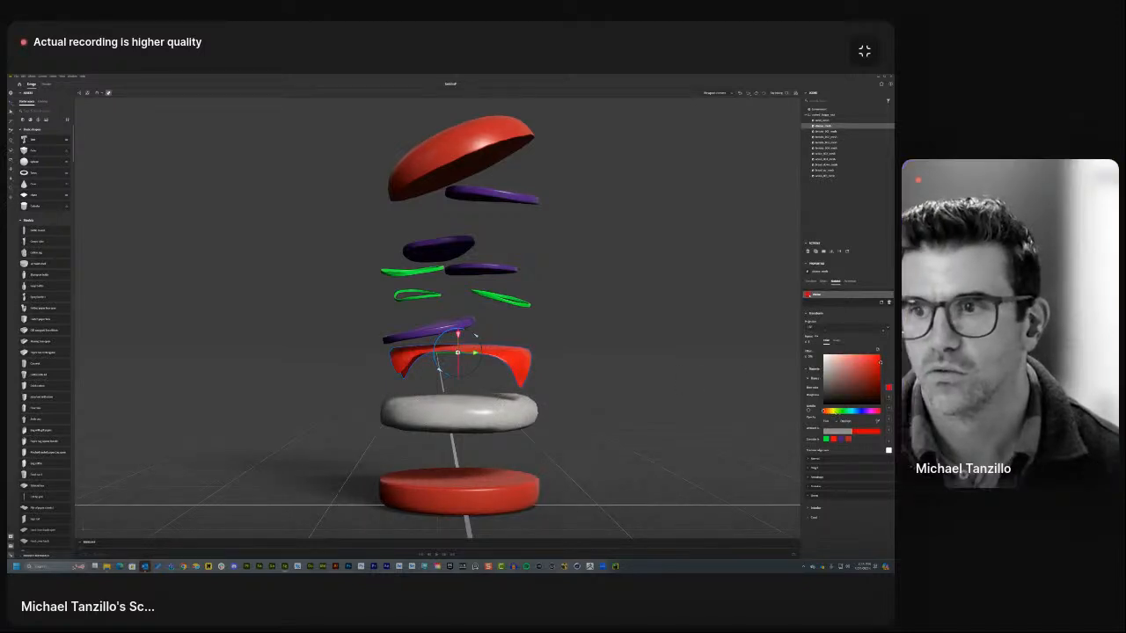
drag(824, 411, 832, 411)
Change the base colour of the patty's material to blue and clear the selection.
click(515, 409)
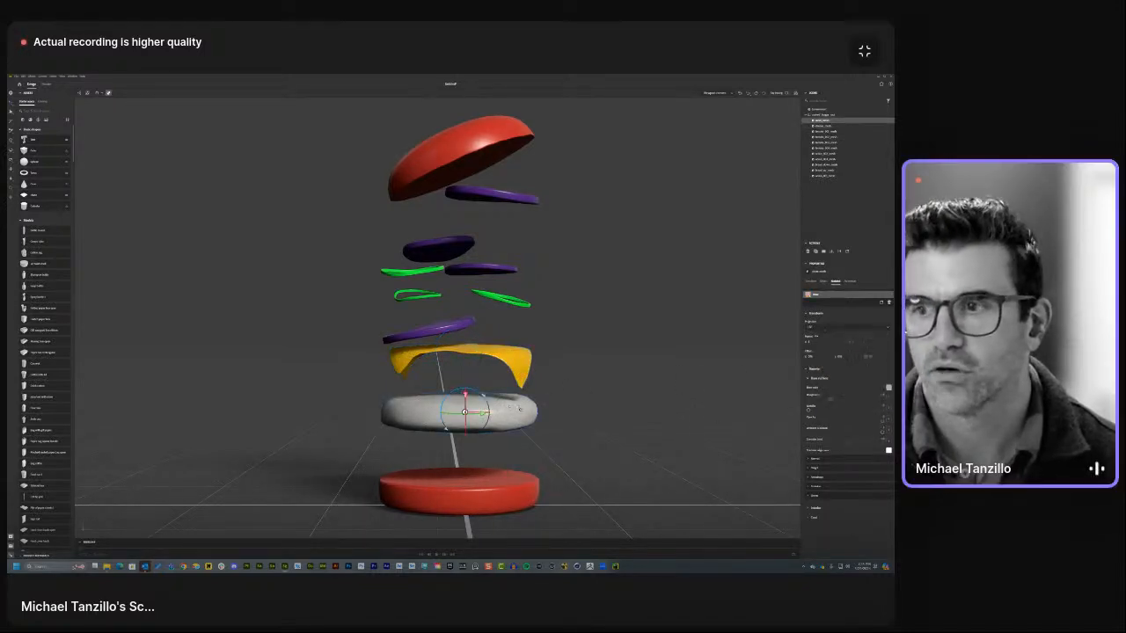
click(888, 387)
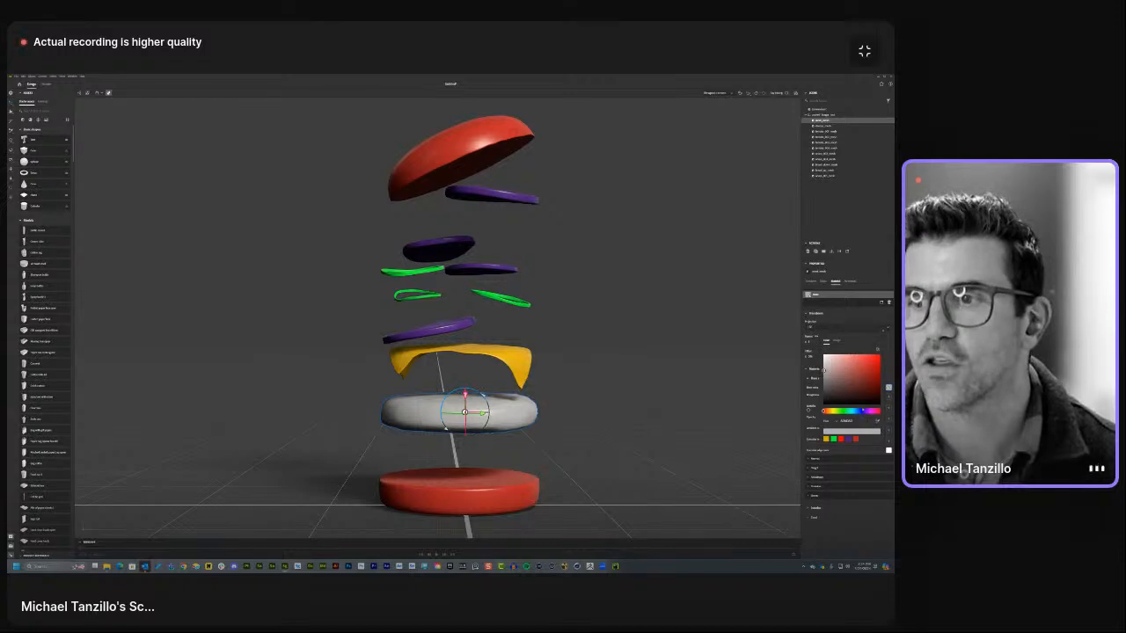
mouse_move(824, 411)
mouse_down()
mouse_move(861, 411)
mouse_move(823, 410)
mouse_up()
click(871, 364)
click(861, 410)
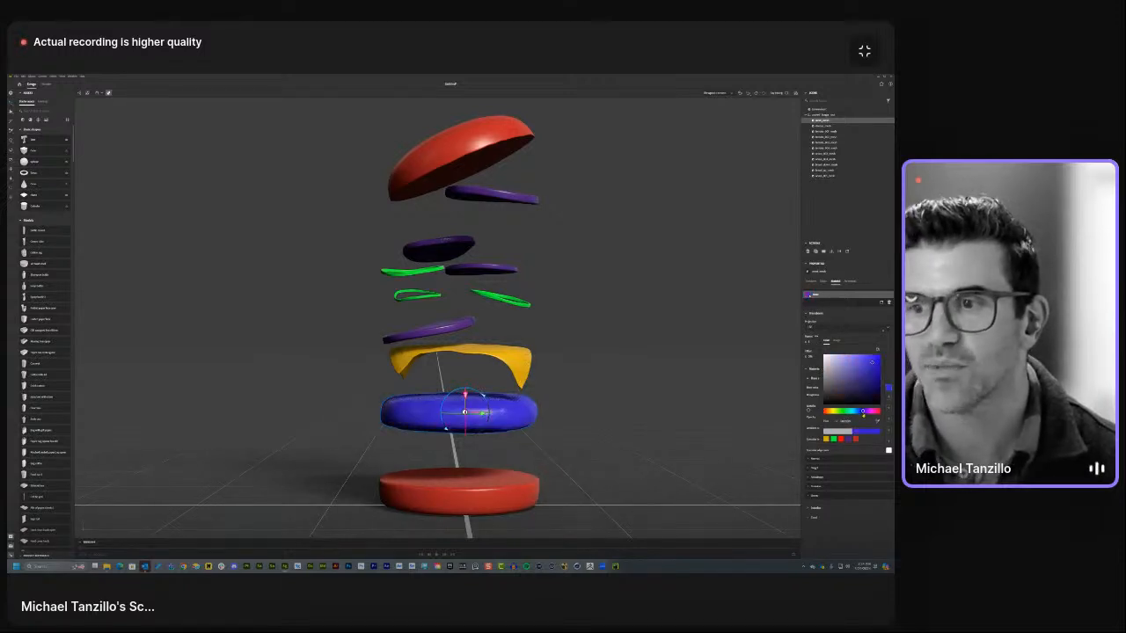
click(668, 360)
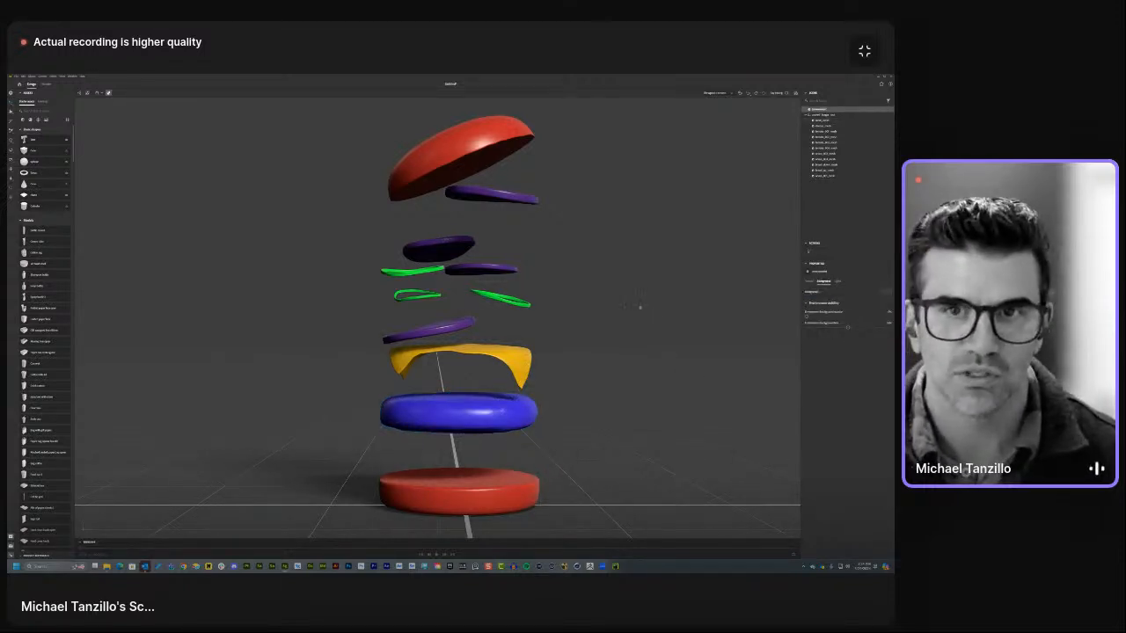
Add a camera that frames the whole burger stack and widen the camera's field of view.
scroll(572, 277, up, 2)
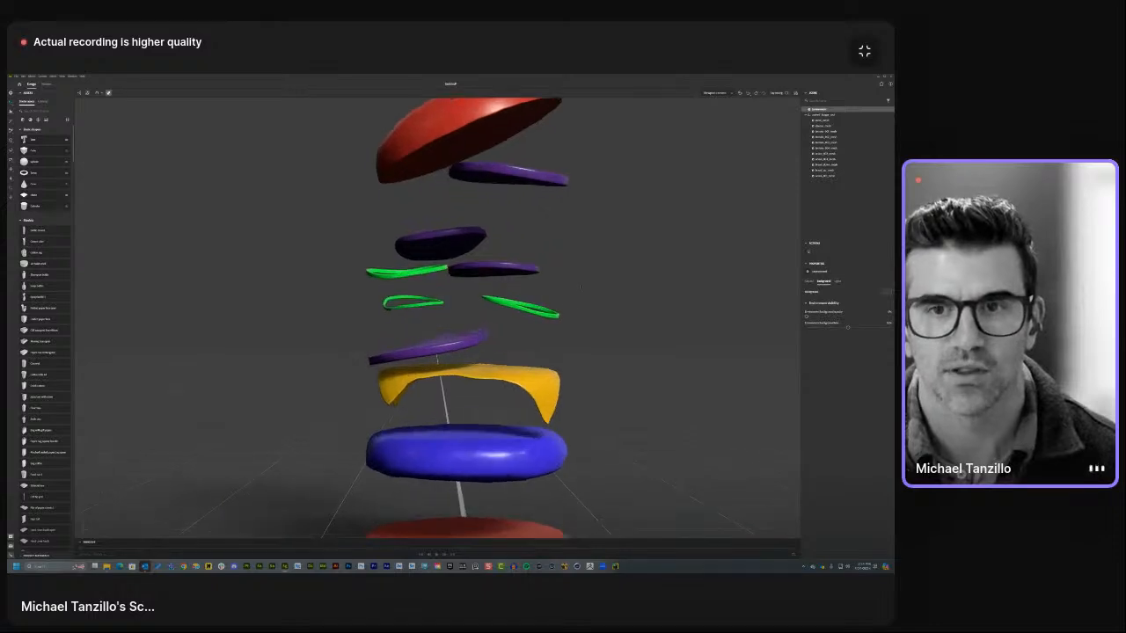
scroll(560, 274, down, 3)
scroll(531, 277, up, 1)
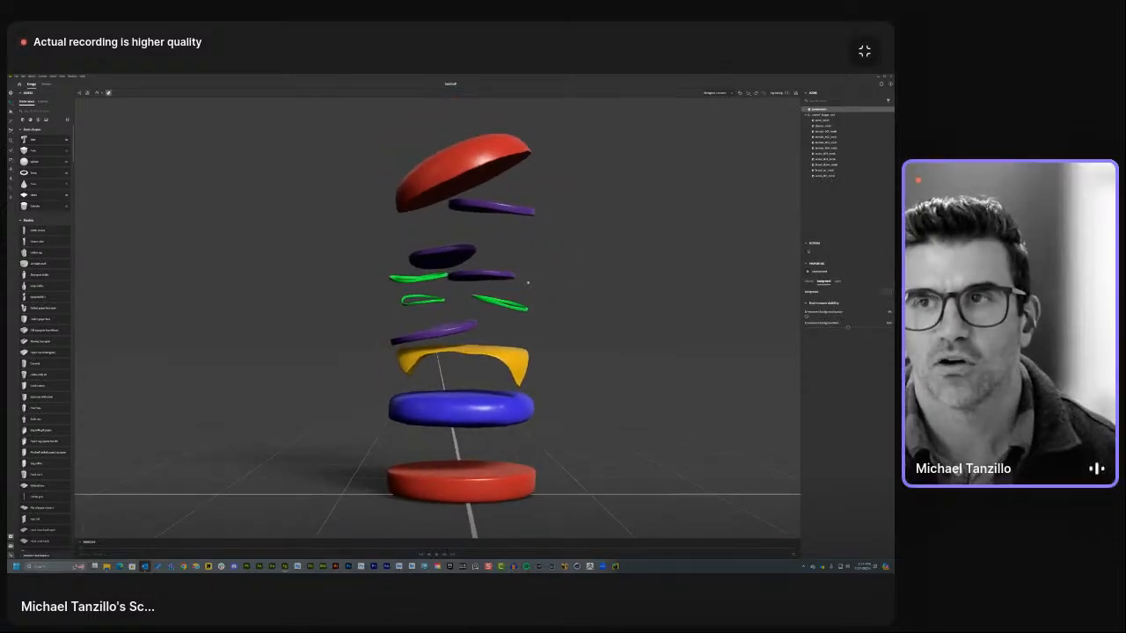
click(741, 93)
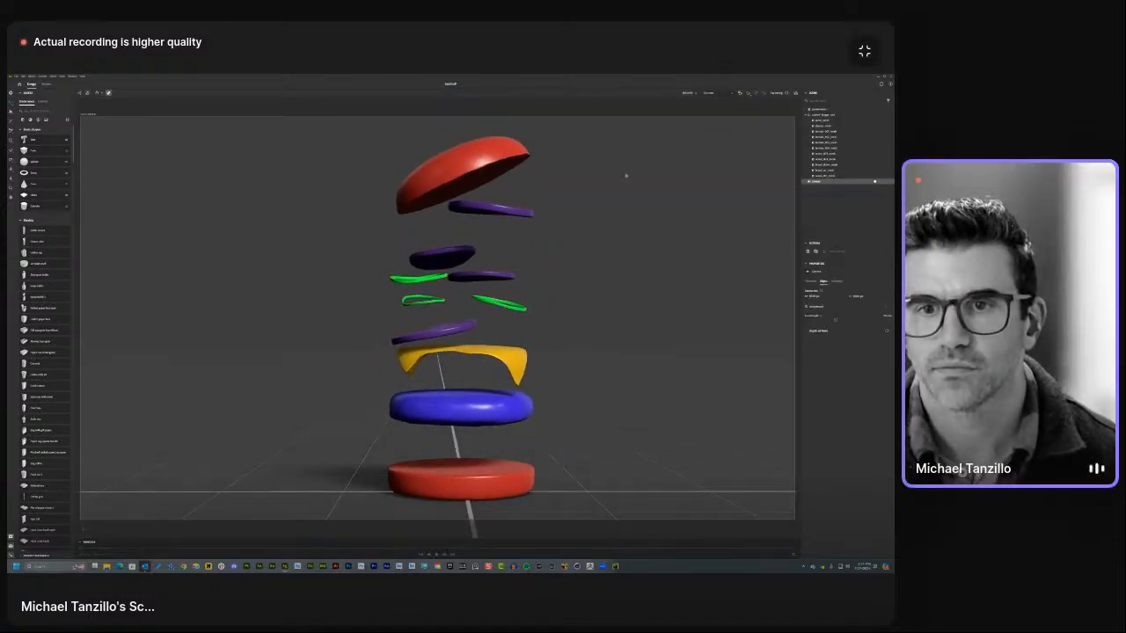
middle_drag(626, 176, 589, 183)
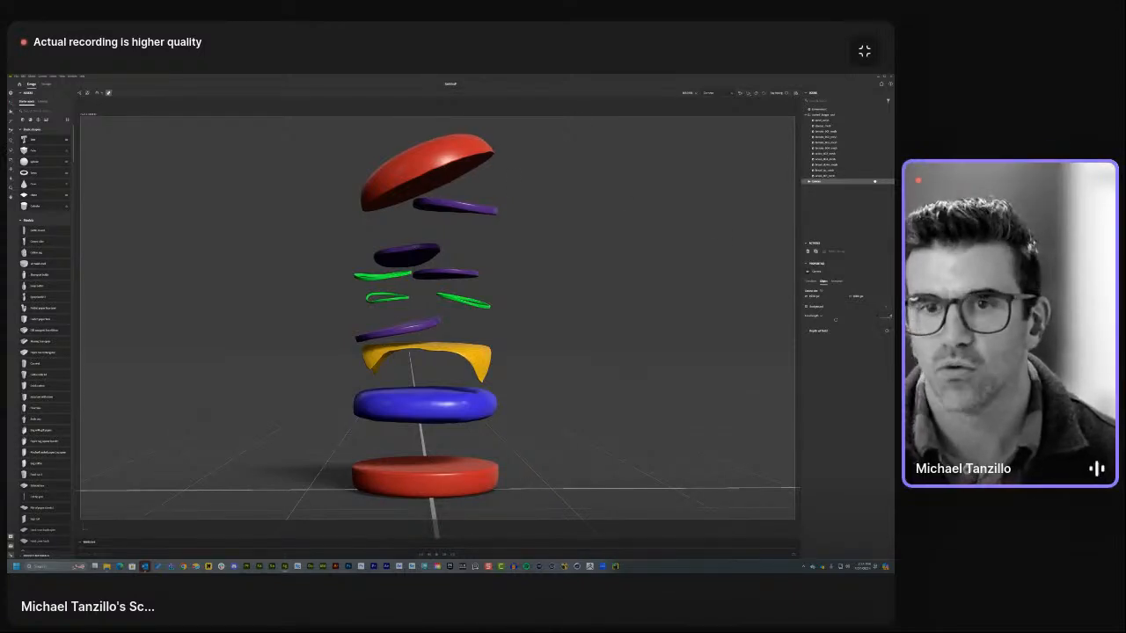
key(Return)
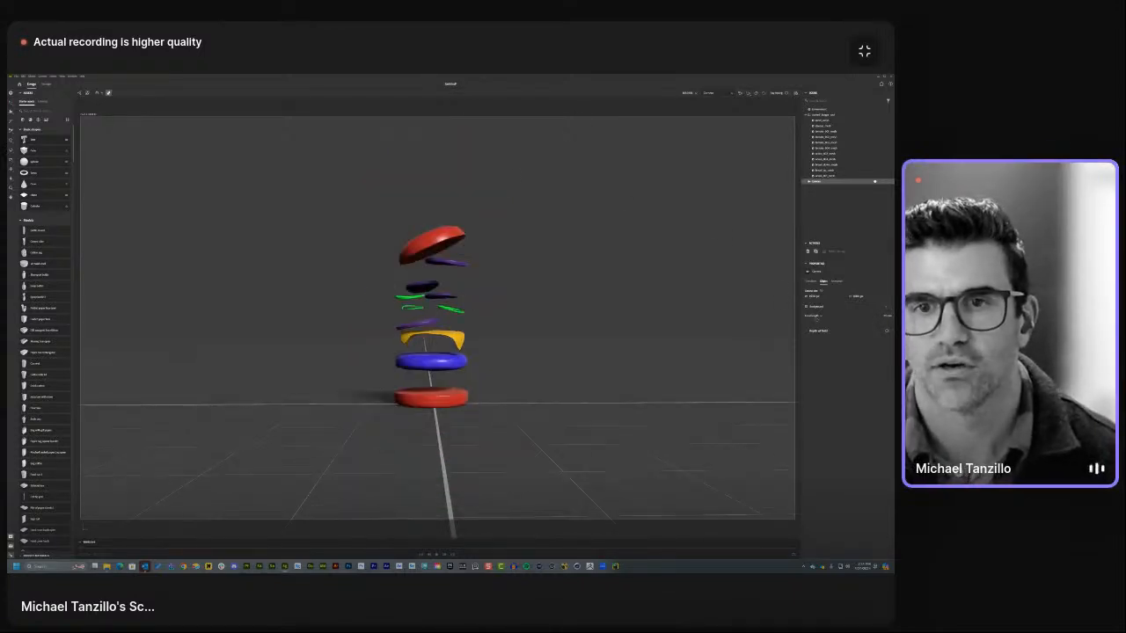
Move the camera close to the burger for a low-angle view and widen its field of view slightly more.
scroll(588, 310, up, 8)
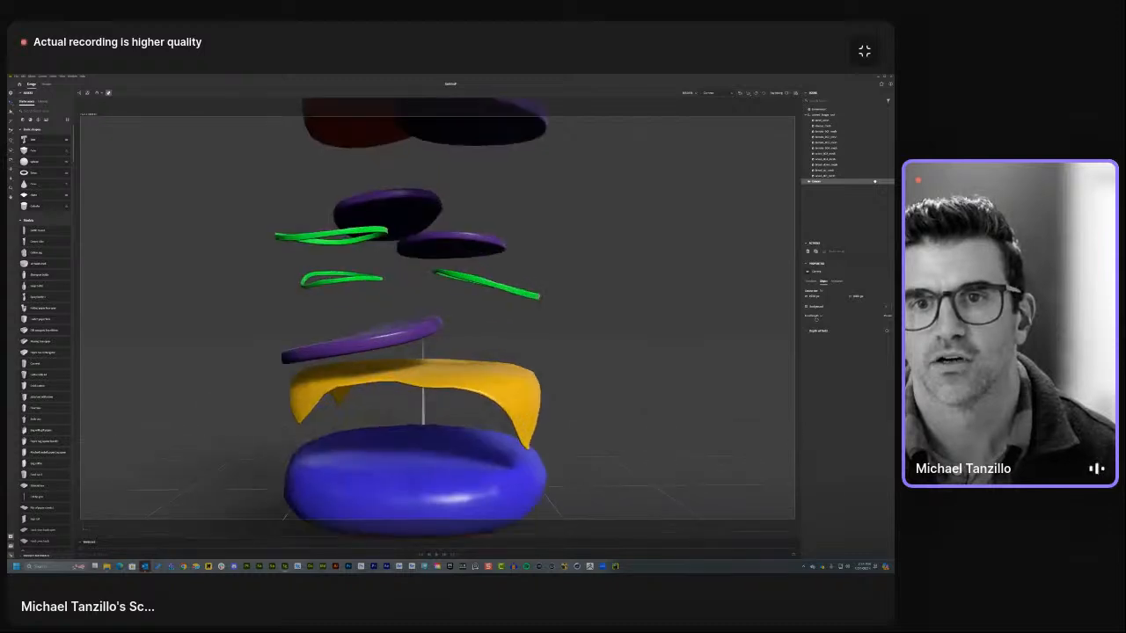
scroll(588, 309, down, 3)
right_drag(589, 309, 542, 316)
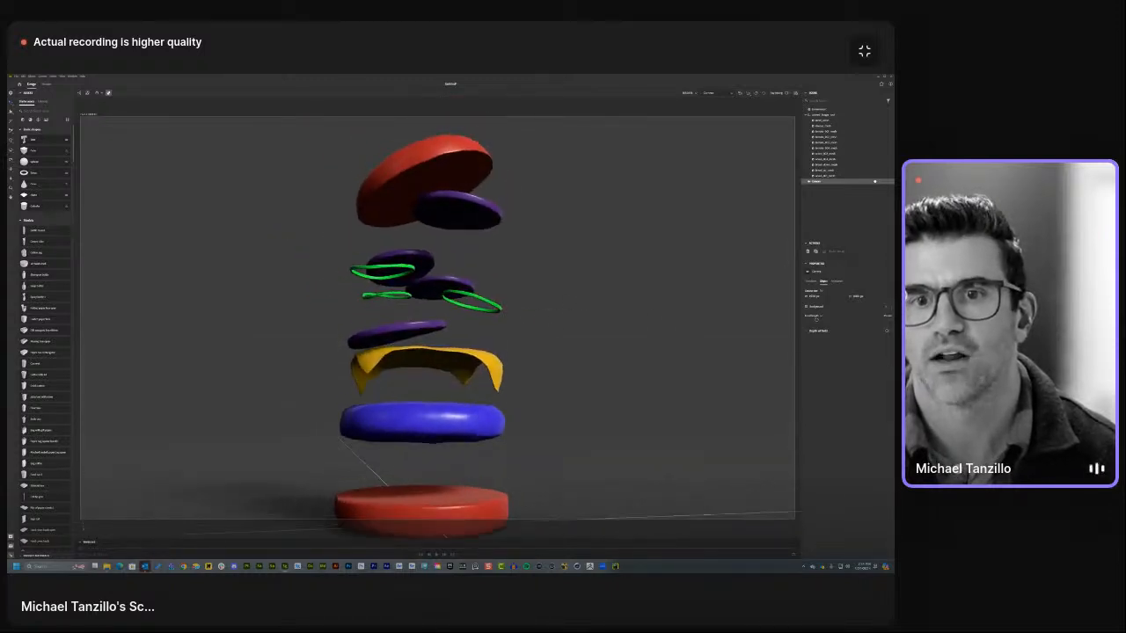
scroll(543, 317, down, 2)
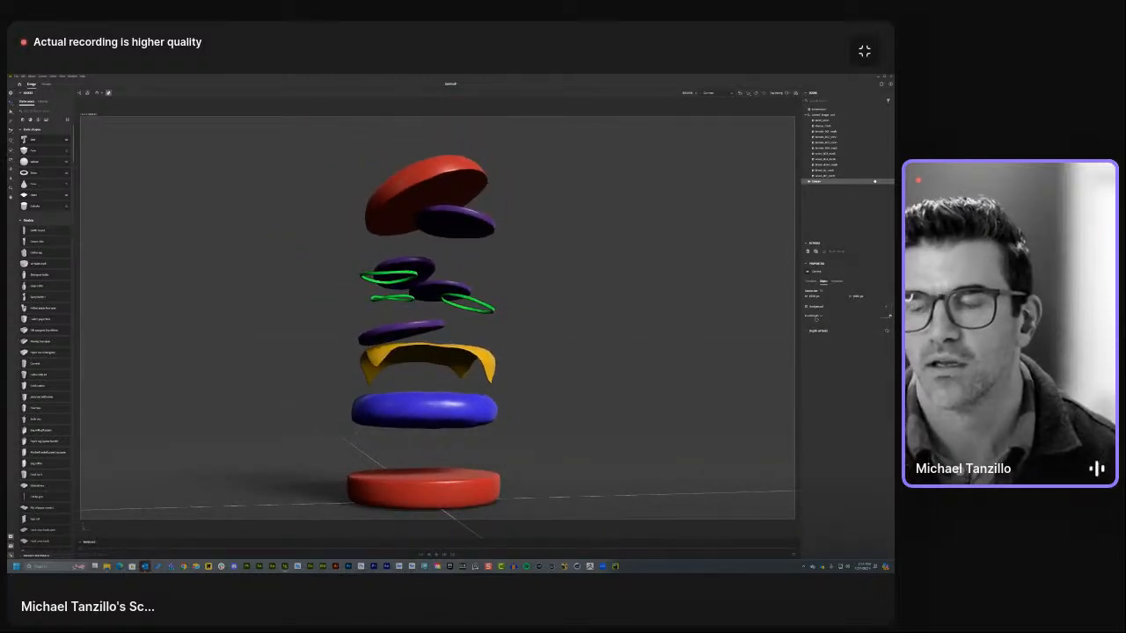
key(Return)
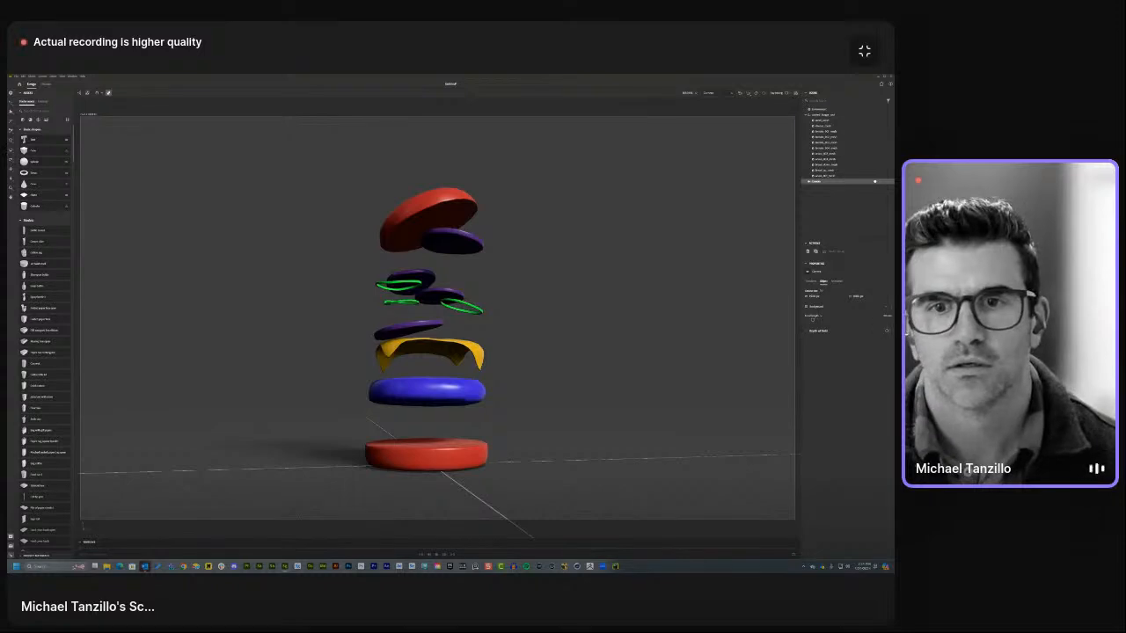
Orbit the camera to look down at the burger stack from above, keeping all parts in frame.
scroll(641, 317, up, 3)
scroll(598, 304, down, 3)
right_drag(598, 304, 545, 357)
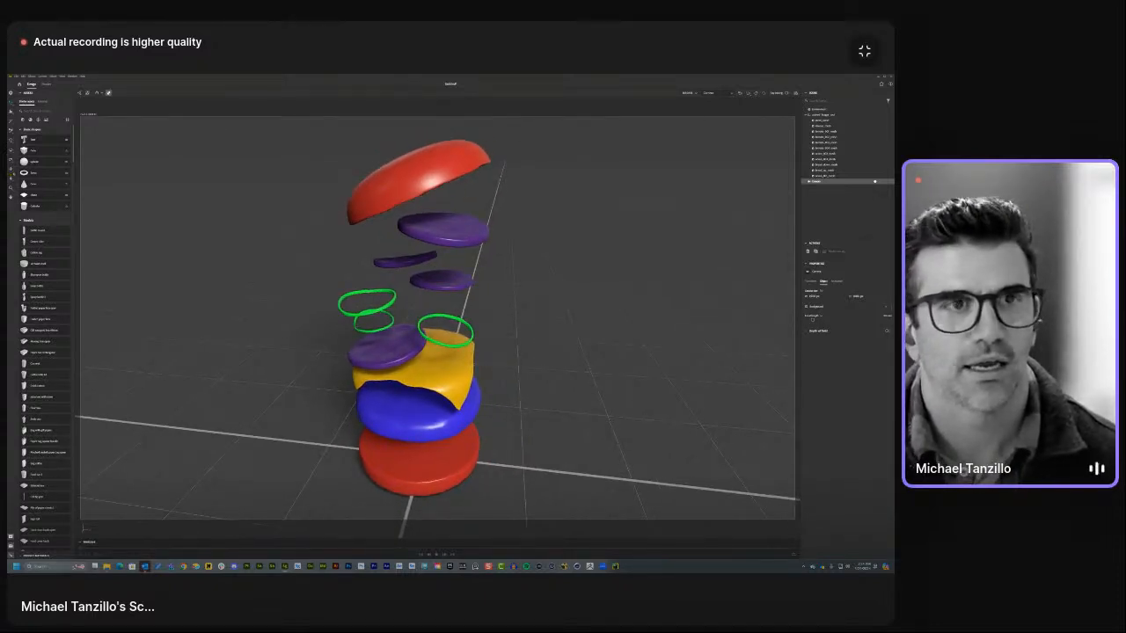
Render the burger scene from the new camera as an image.
click(46, 83)
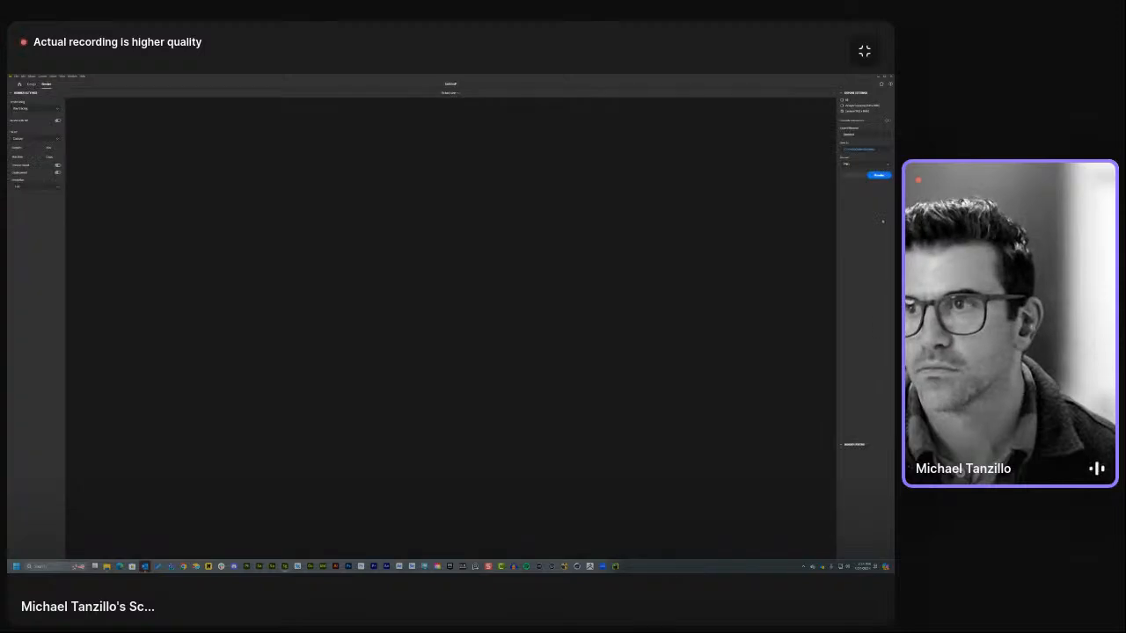
click(878, 175)
click(475, 318)
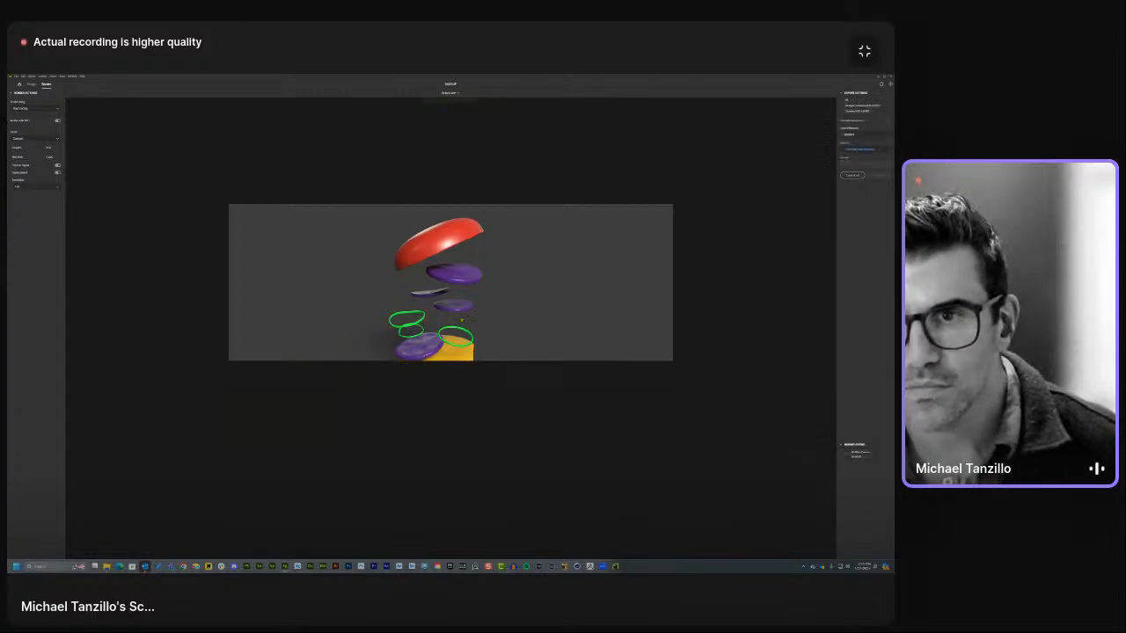
Switch to Adobe Firefly, clear the previous donut settings and upload the new burger render as the structure reference.
key(alt+Tab)
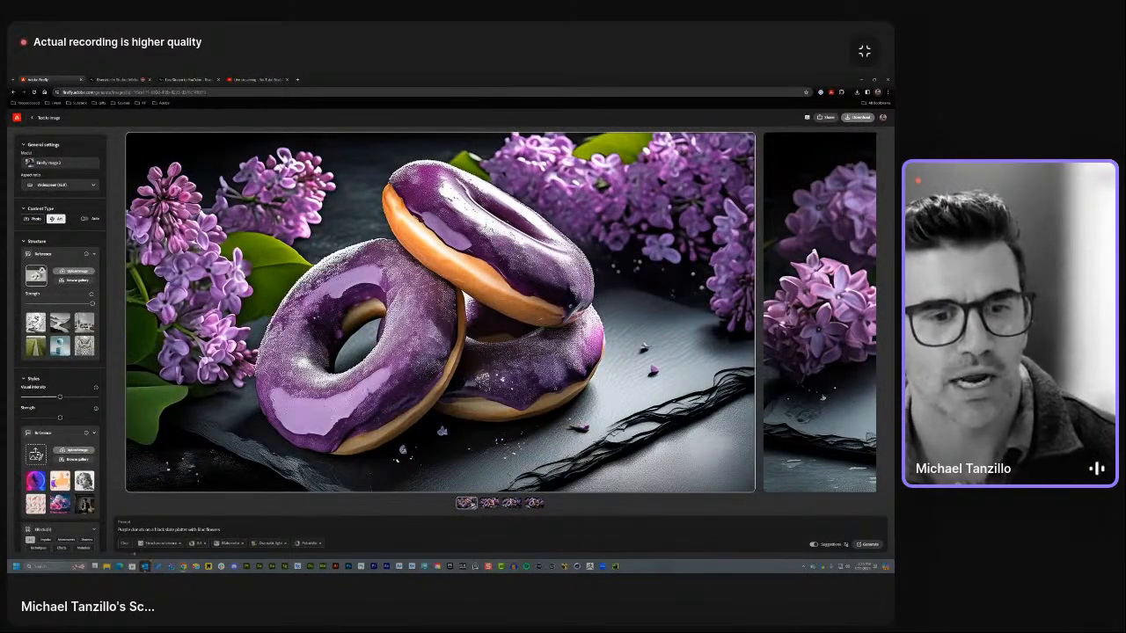
click(129, 546)
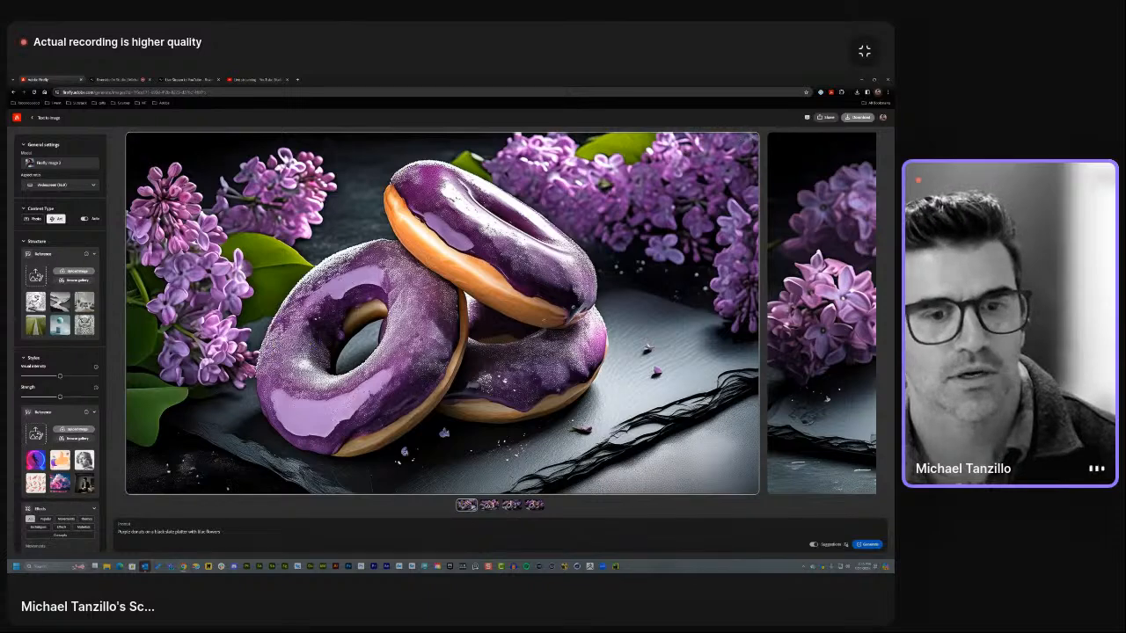
click(32, 275)
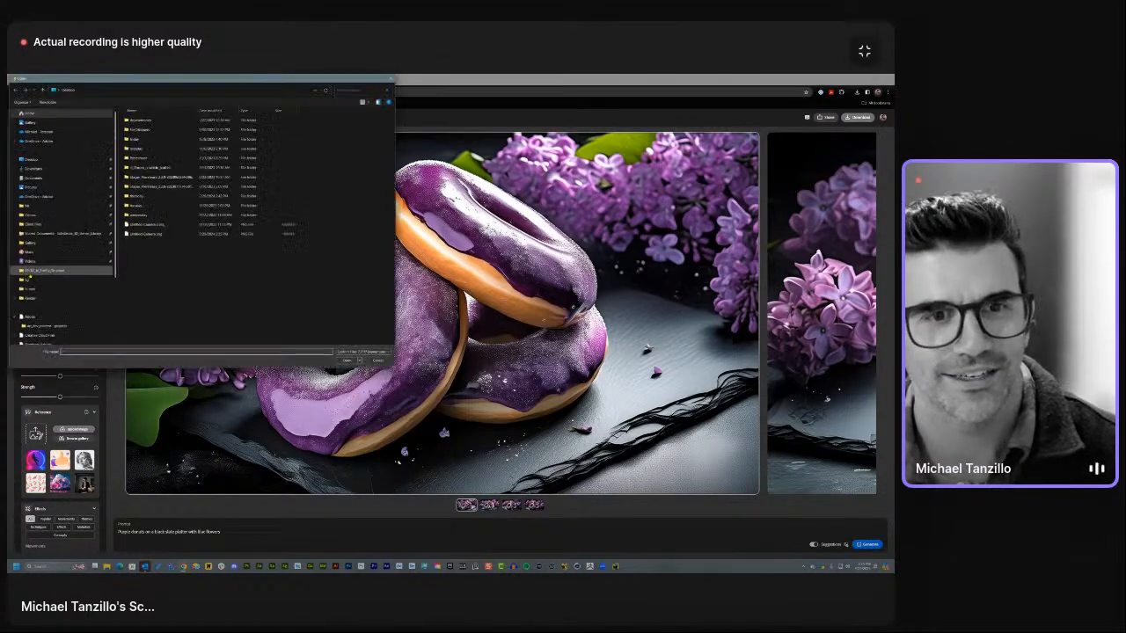
double_click(155, 233)
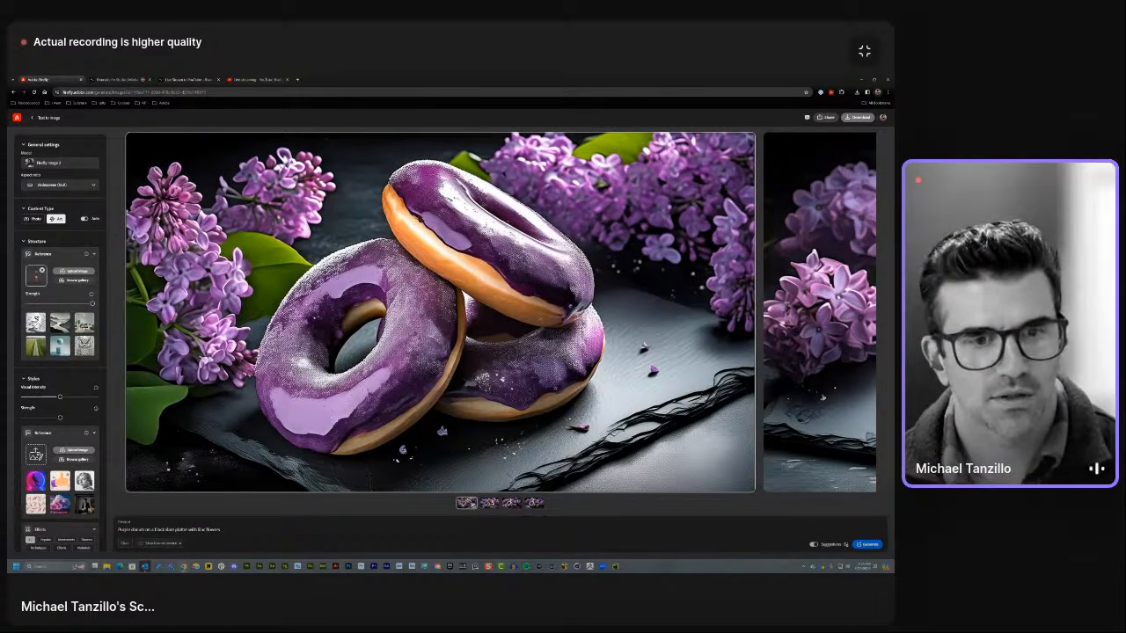
Replace the prompt with the suggestion "cheeseburger, deconstructed with beef fillet and cheese on wooden table".
triple_click(207, 529)
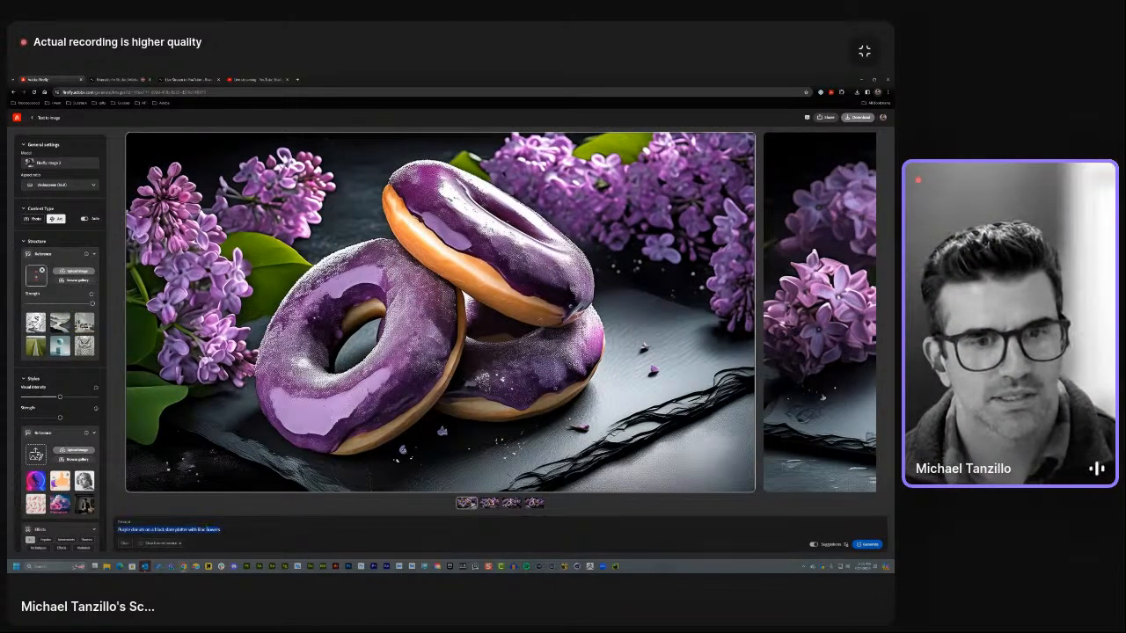
key(BackSpace)
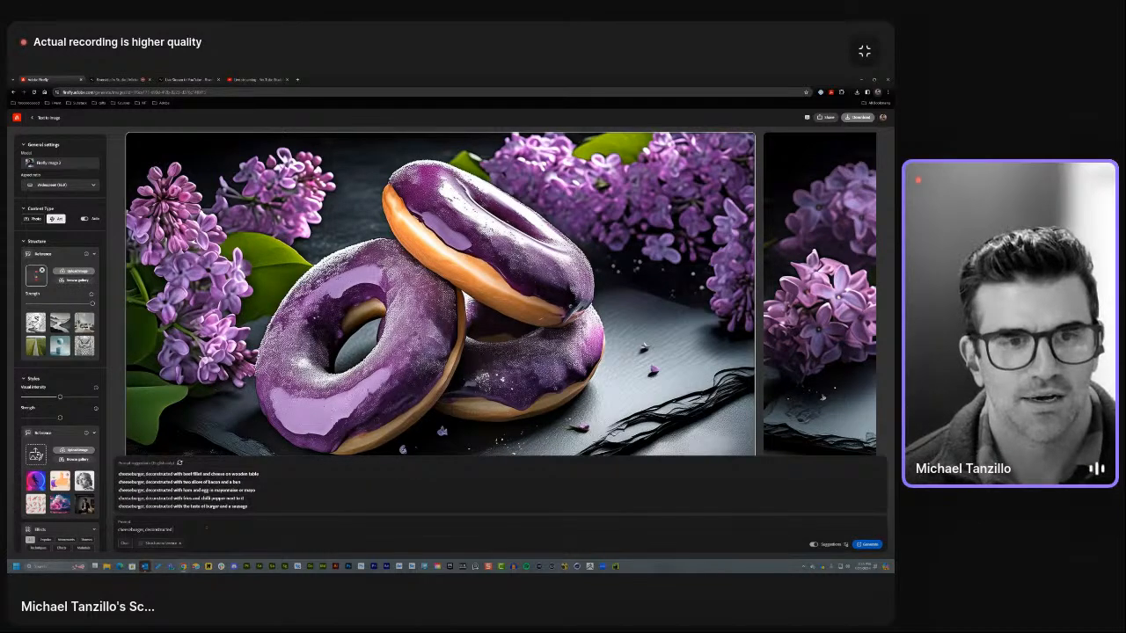
click(188, 473)
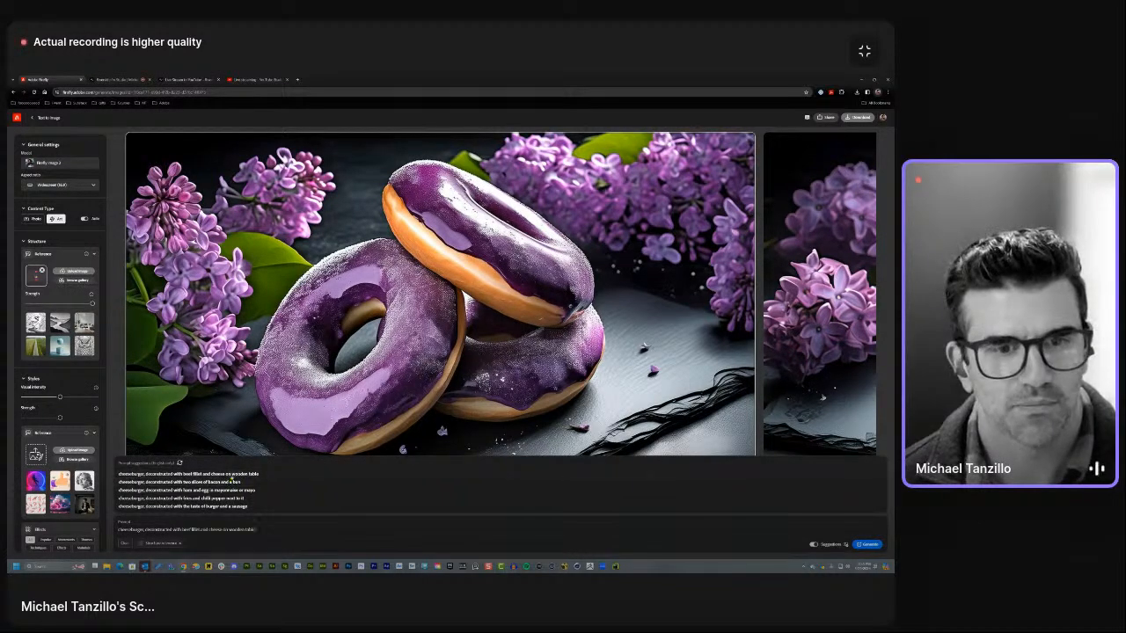
Generate the wooden-table cheeseburger images and look through all four variations.
key(Return)
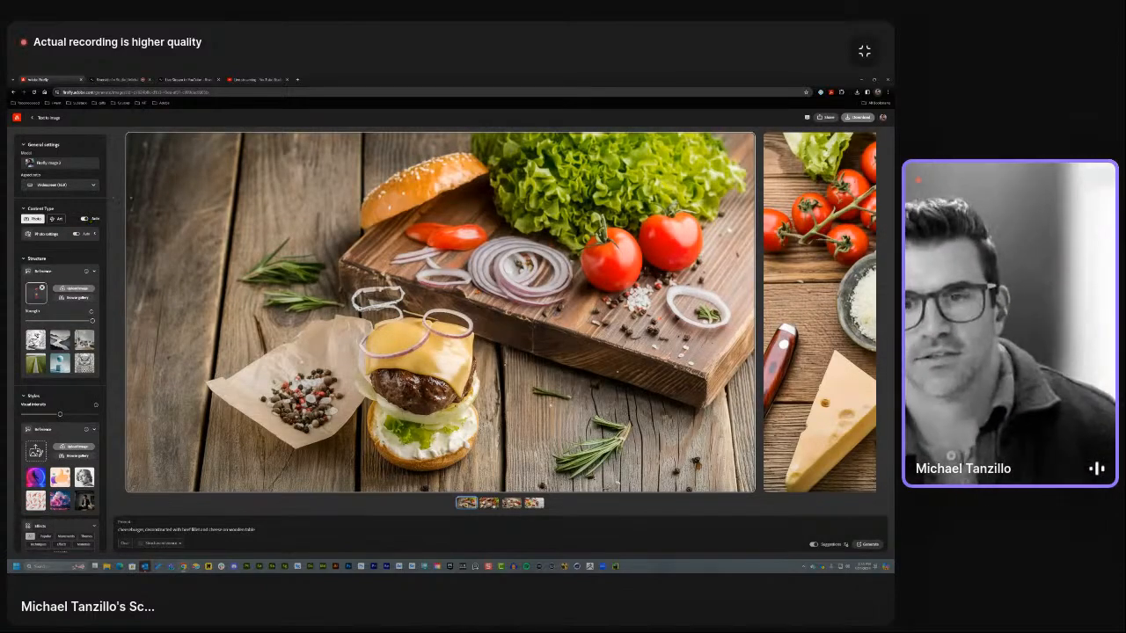
click(488, 503)
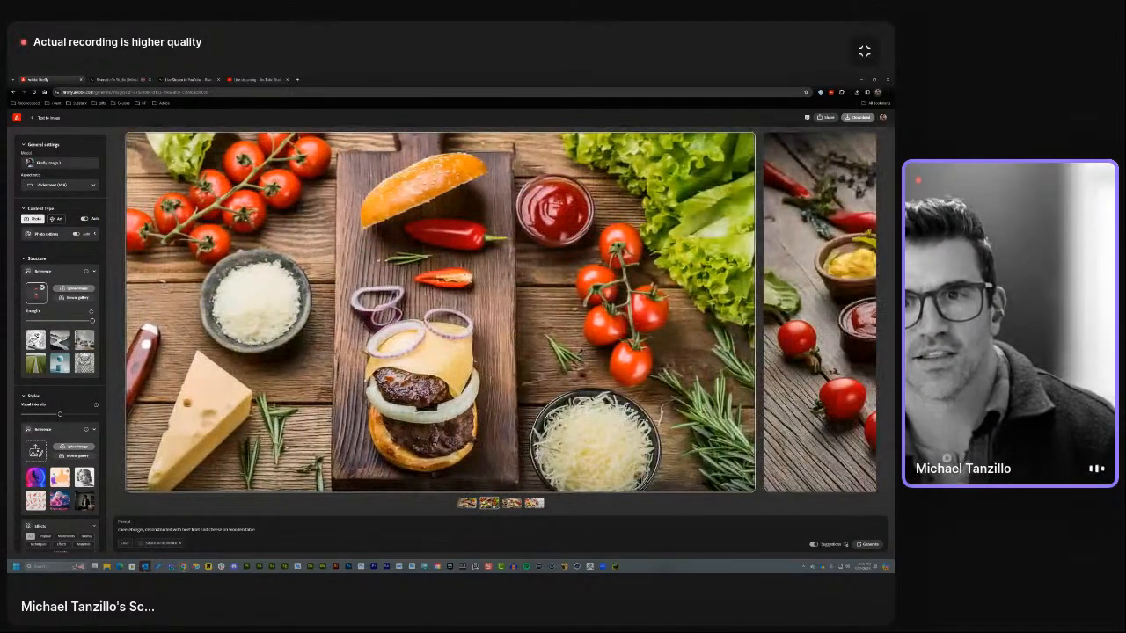
click(512, 503)
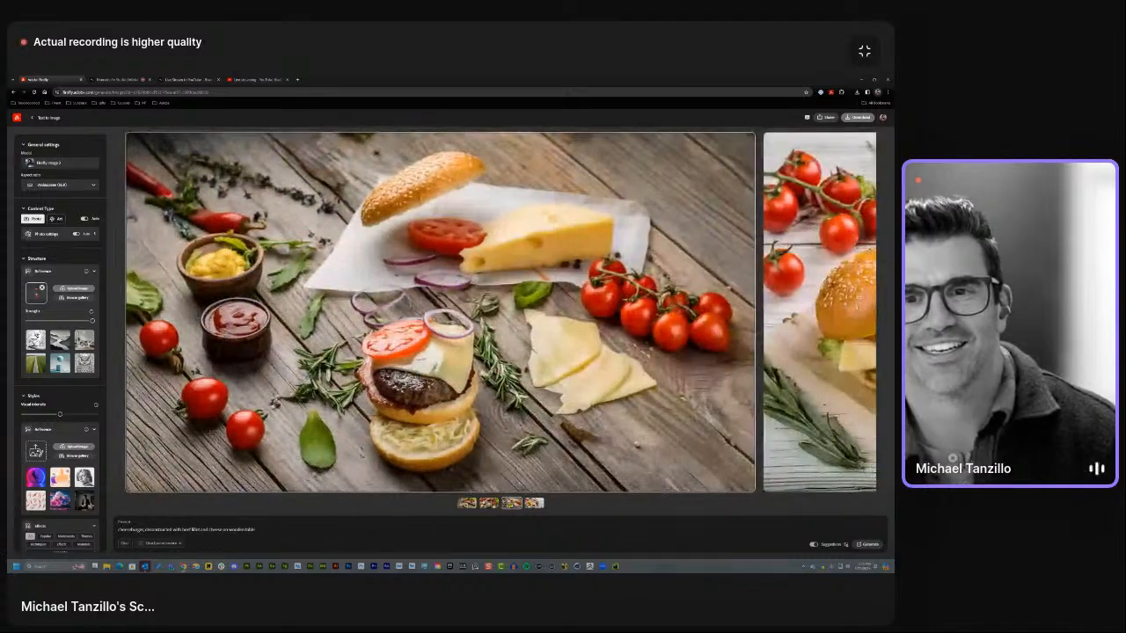
click(534, 503)
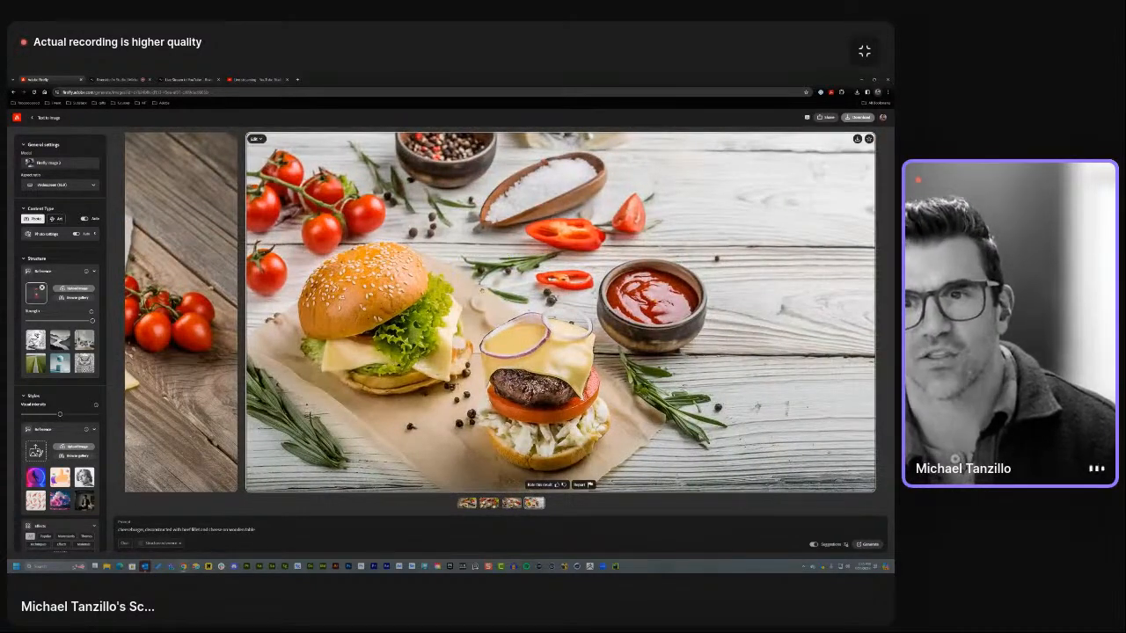
click(467, 503)
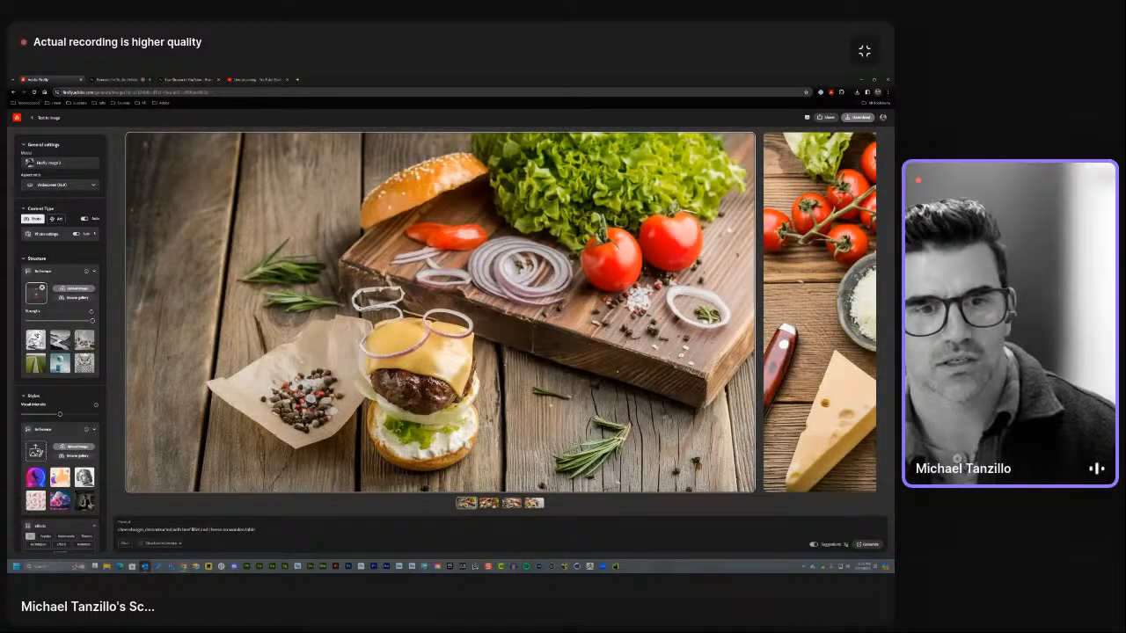
Change the prompt to "cheeseburger, deconstructed over white" and generate a new set of images.
drag(173, 530, 257, 530)
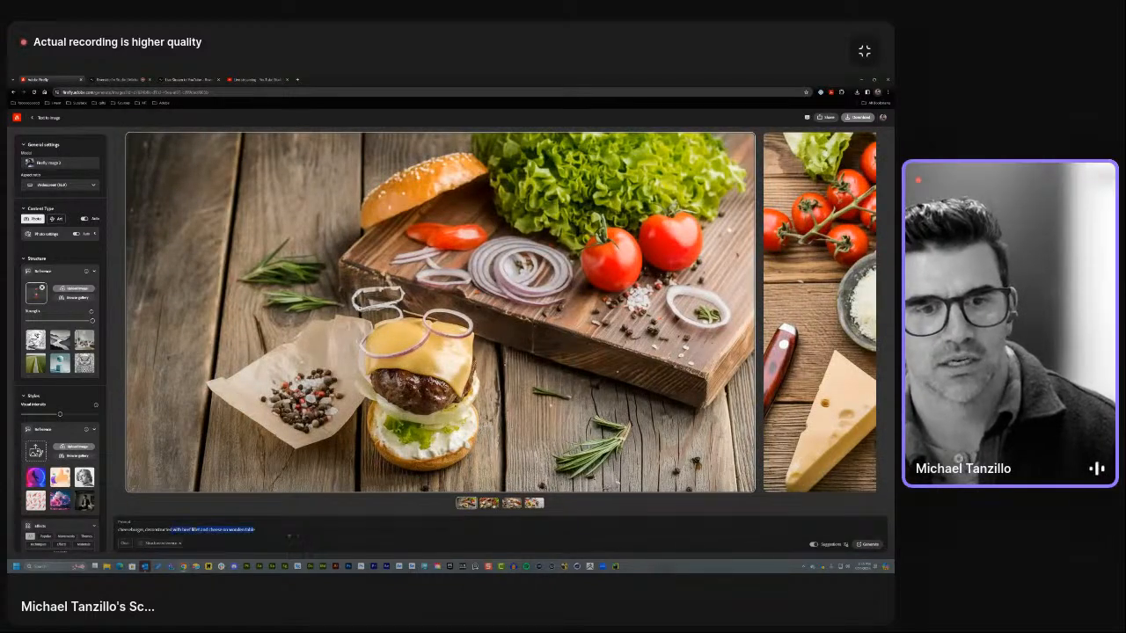
key(BackSpace)
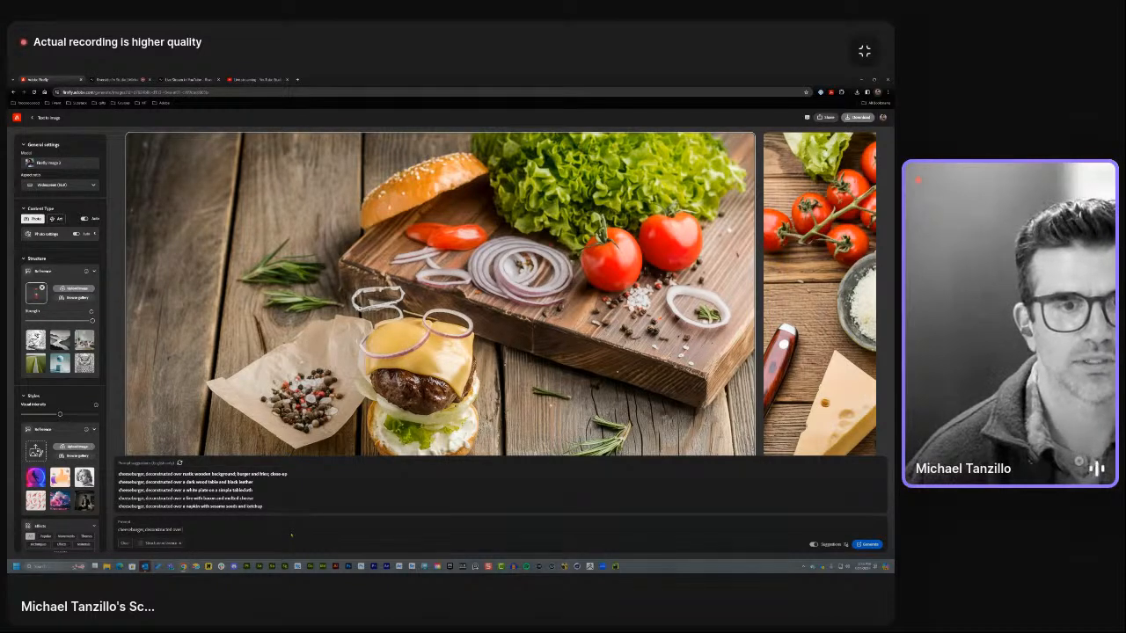
text(white)
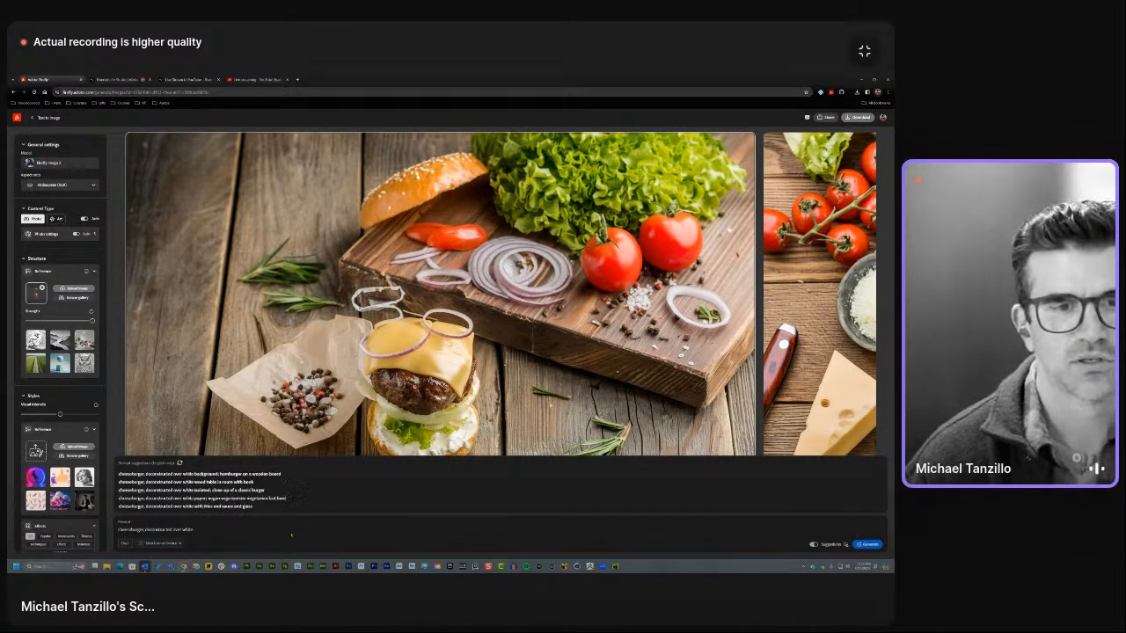
key(Return)
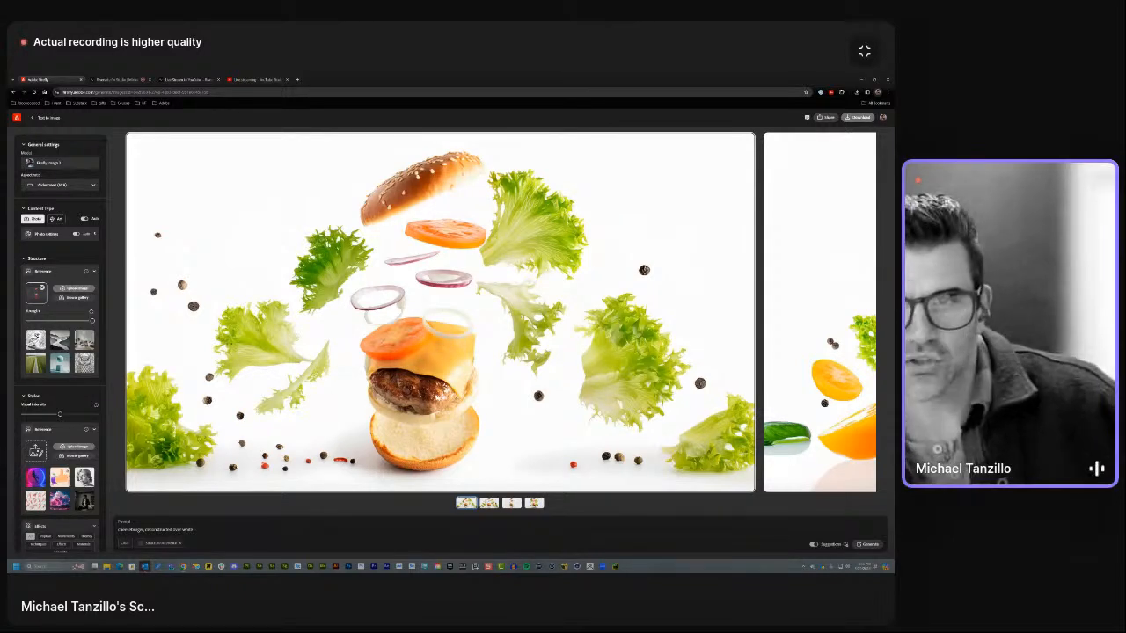
Look through the white-background burger variations and download the fourth one under its suggested file name.
click(489, 503)
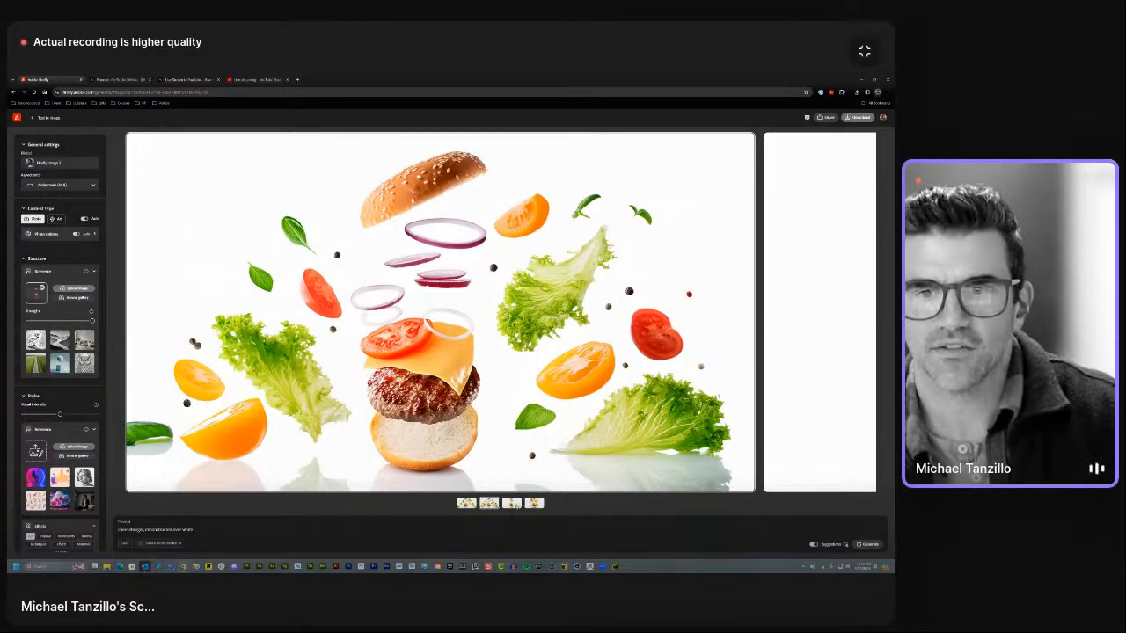
click(512, 503)
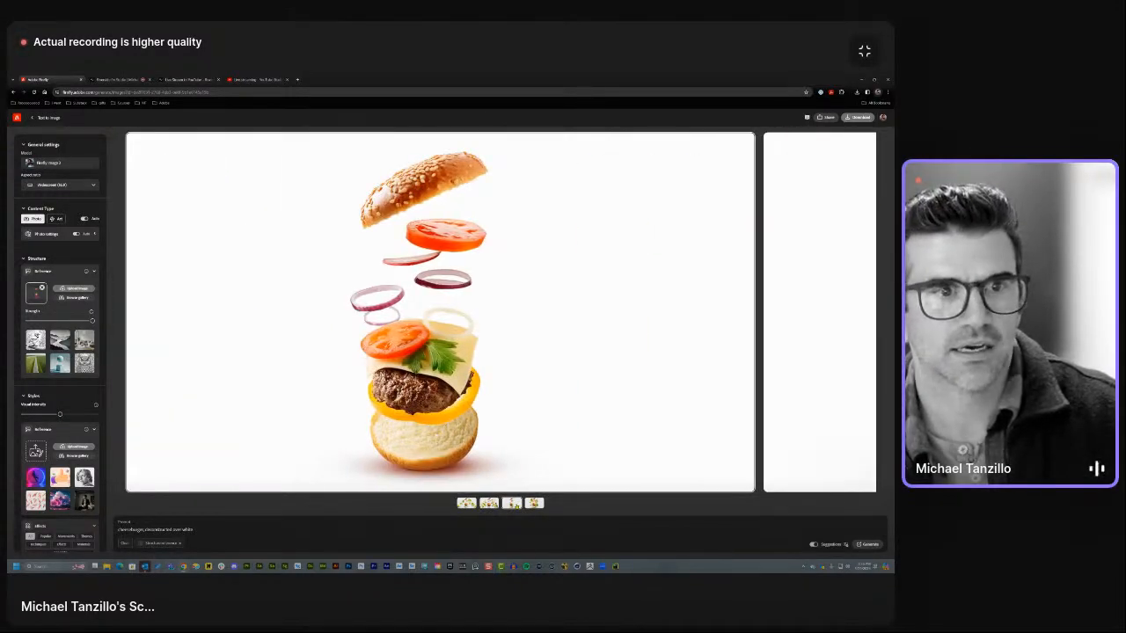
click(541, 505)
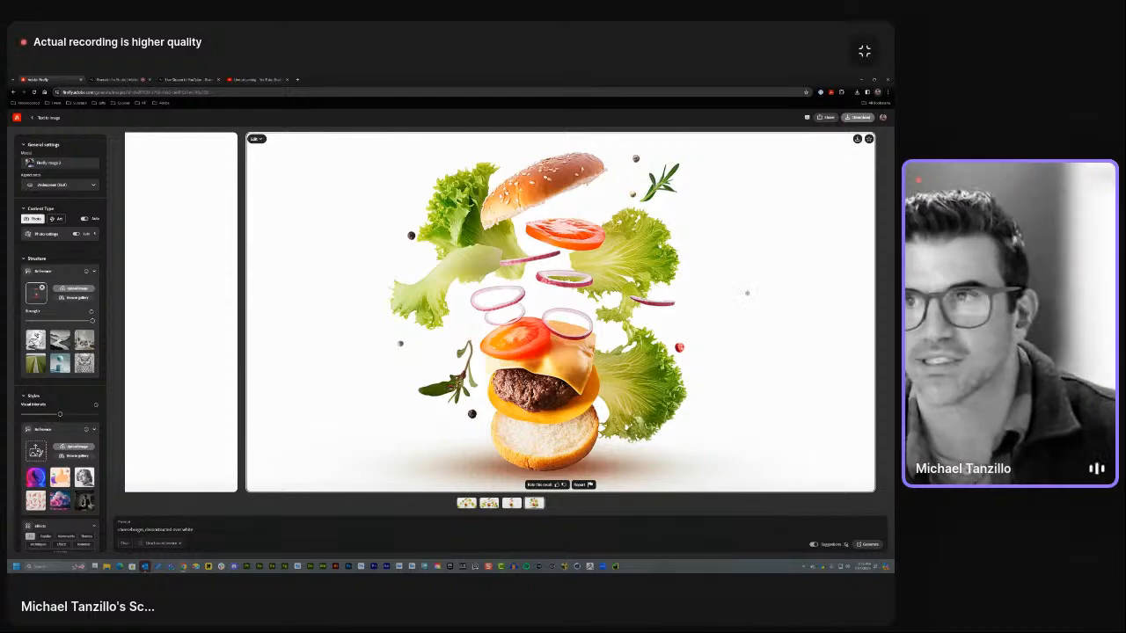
click(857, 139)
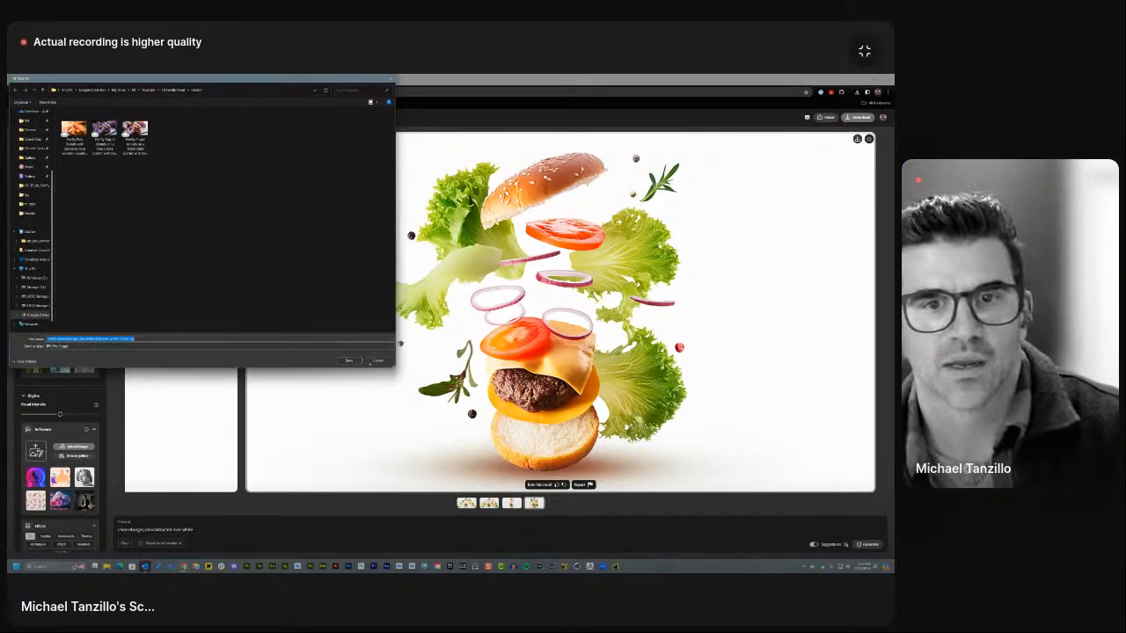
key(Return)
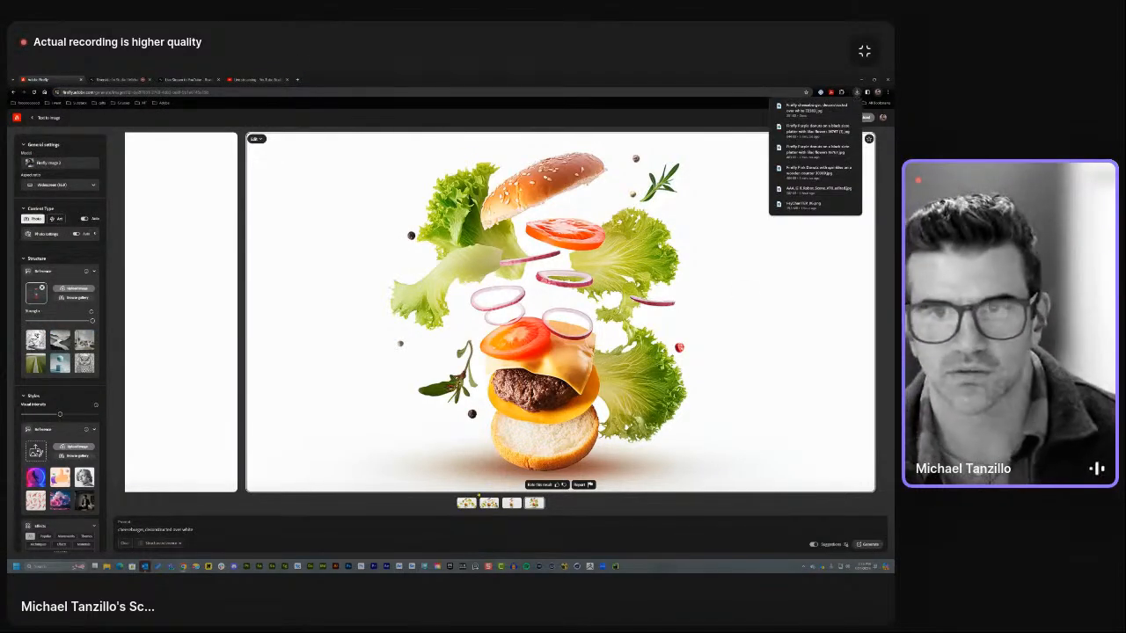
Switch to Substance 3D Stager, return to the design view and select the blue patty in the burger stack.
key(alt+Tab)
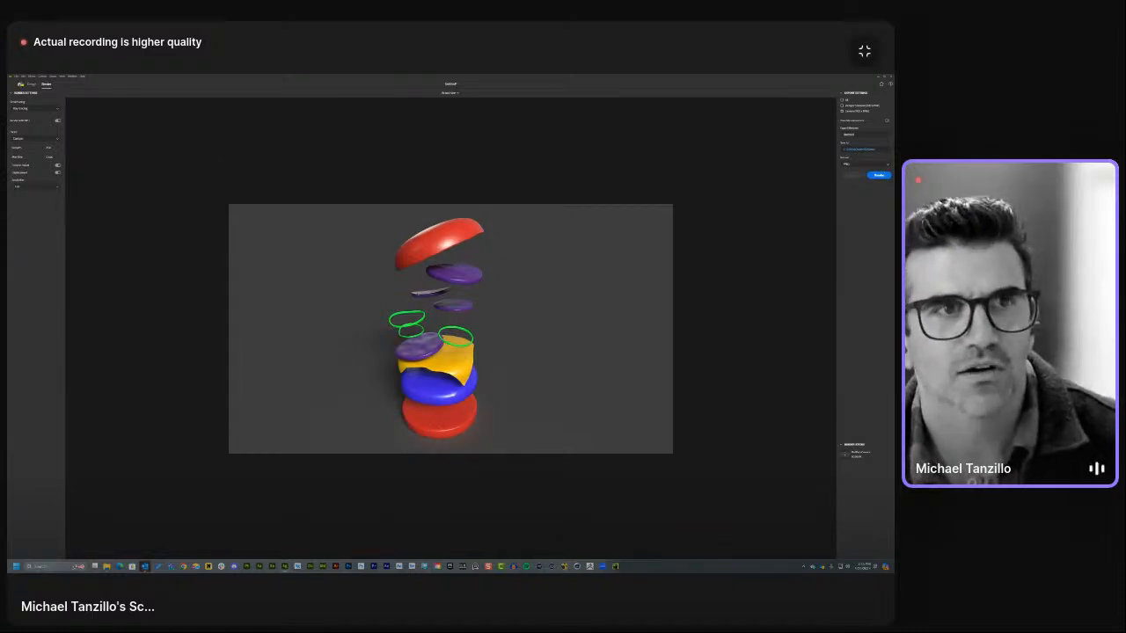
click(31, 83)
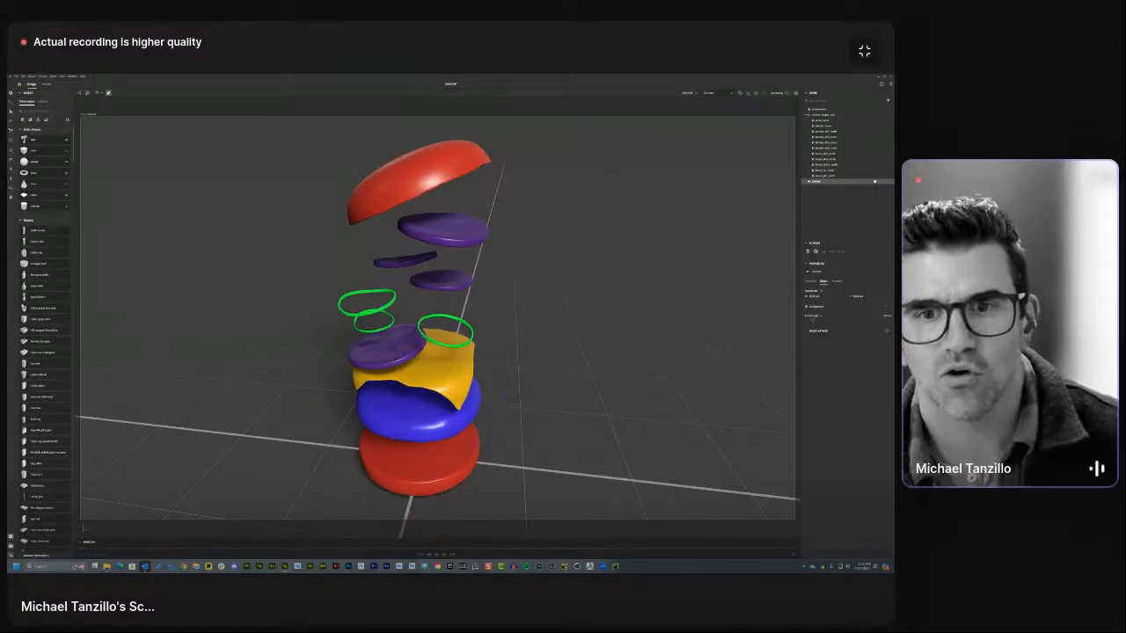
click(422, 406)
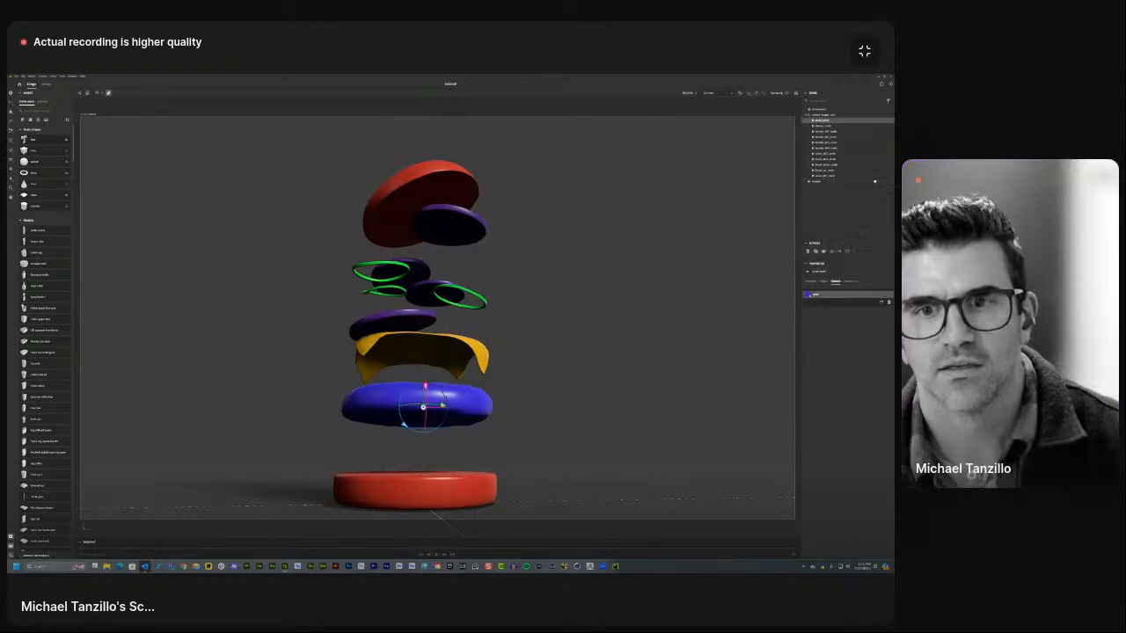
key(s)
shift+drag(423, 373, 425, 380)
key(ctrl+z)
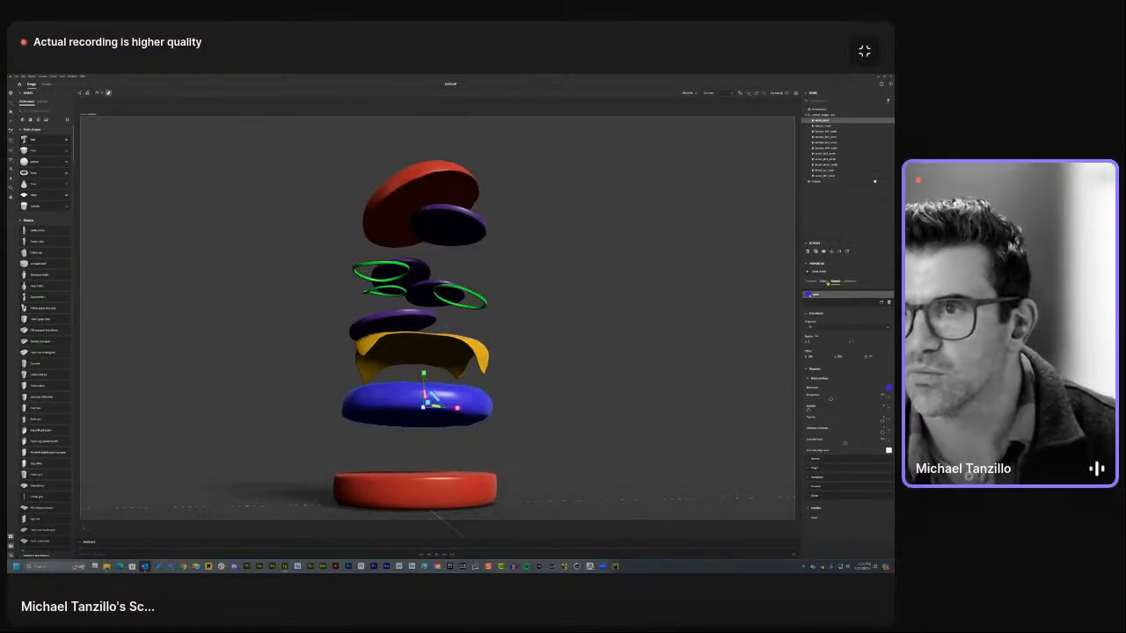
Flatten the blue patty by reducing its scale along the vertical axis only in its transform properties.
click(824, 282)
click(809, 282)
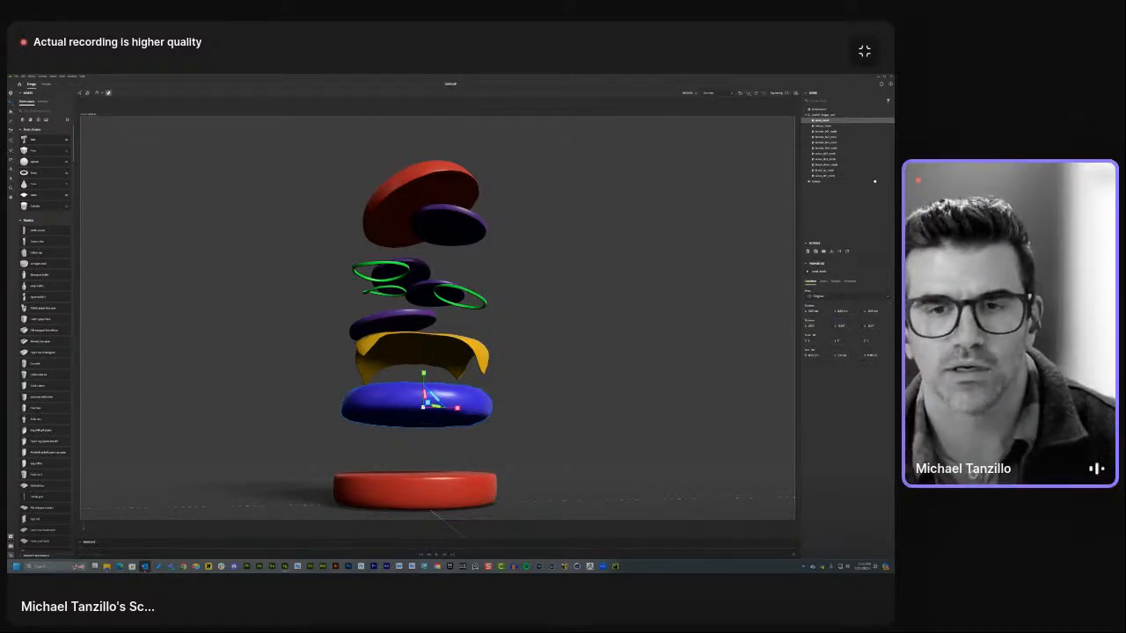
drag(858, 342, 846, 344)
key(ctrl+z)
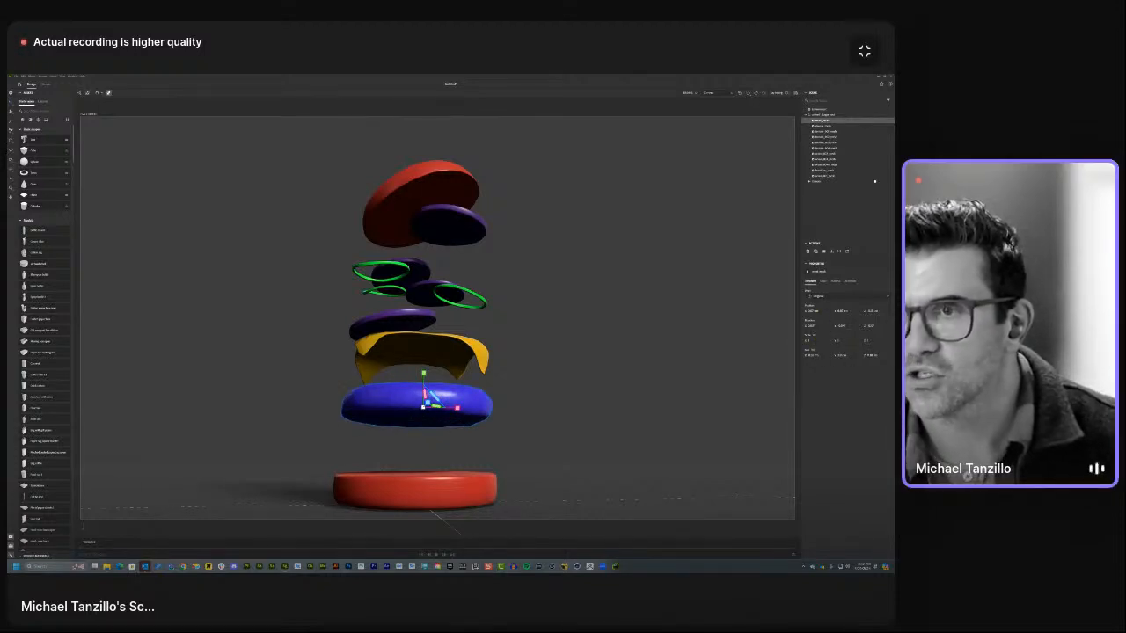
drag(857, 343, 850, 344)
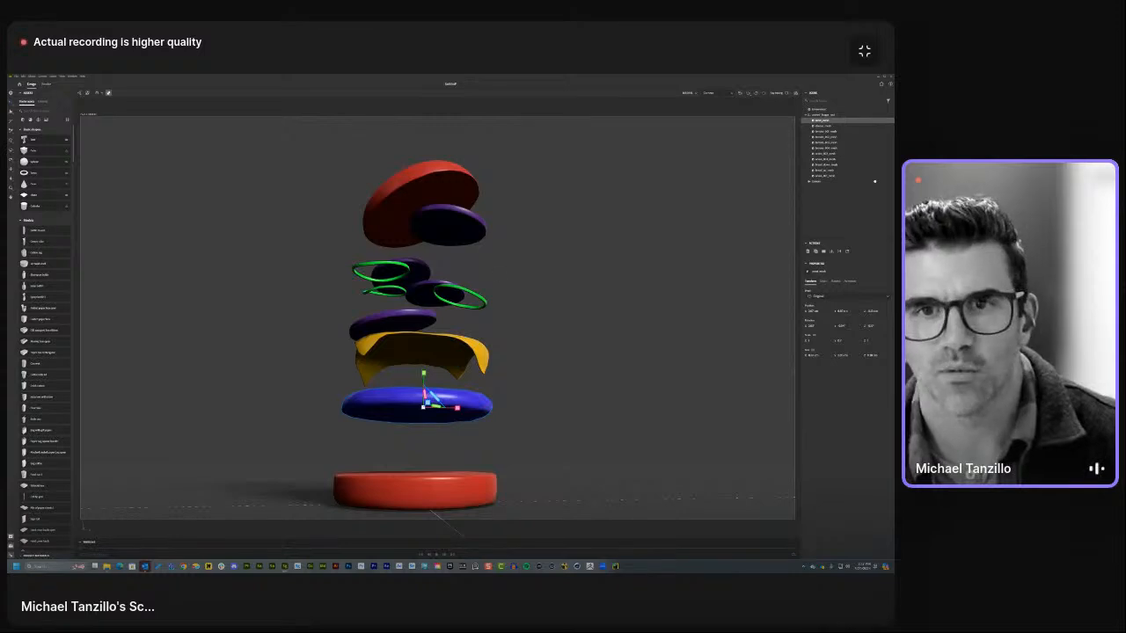
Orbit the camera to a higher angle looking down on the burger stack and render it, overwriting the existing image.
right_drag(440, 272, 476, 349)
middle_drag(476, 349, 465, 386)
scroll(461, 393, down, 2)
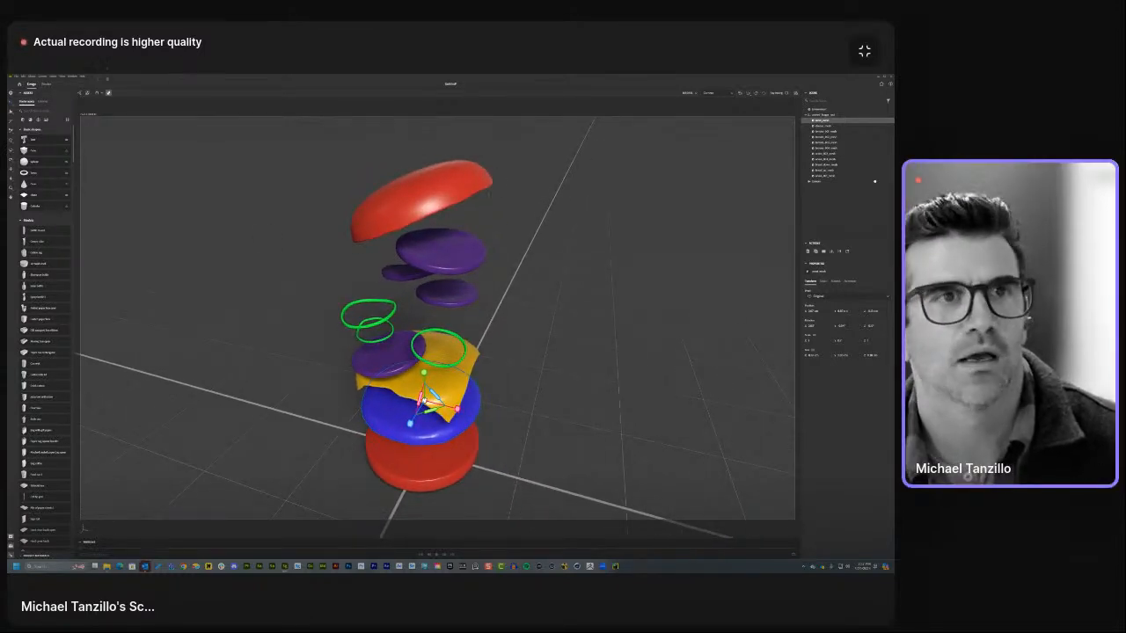
click(47, 84)
click(883, 176)
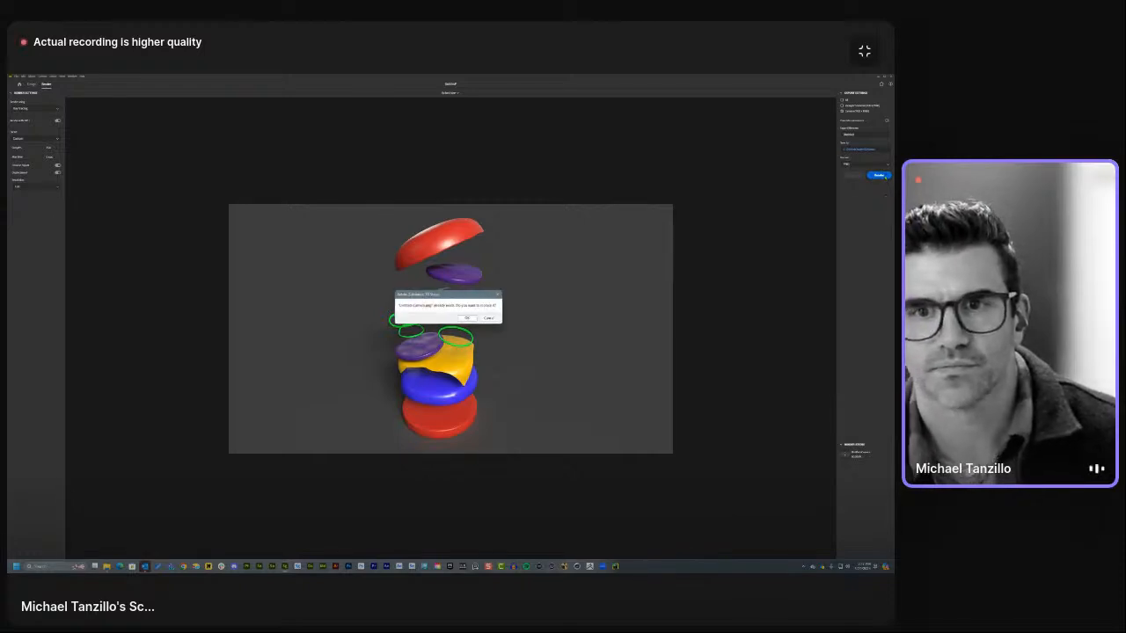
click(467, 318)
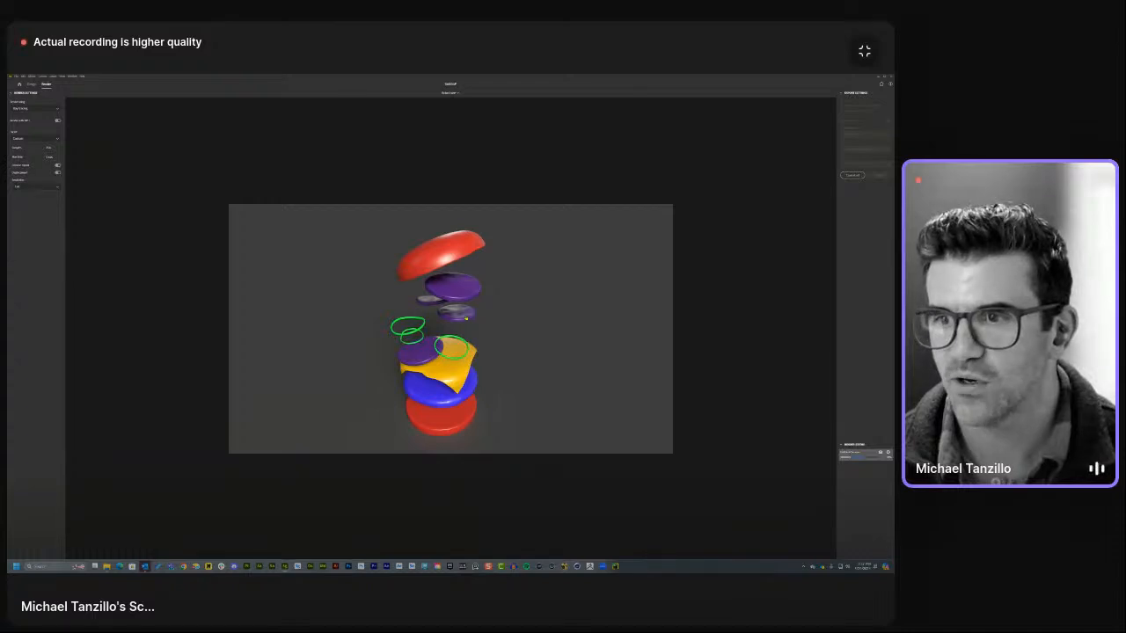
Switch to Adobe Firefly and replace the structure reference image with the new burger render.
key(ctrl+super+Left)
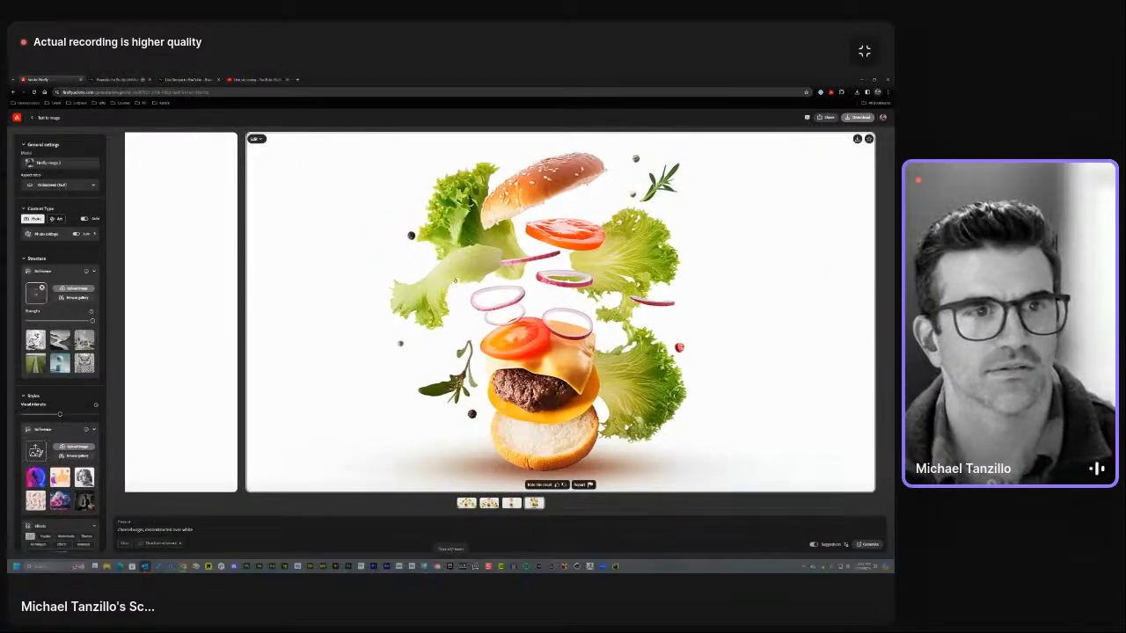
key(ctrl+super+Right)
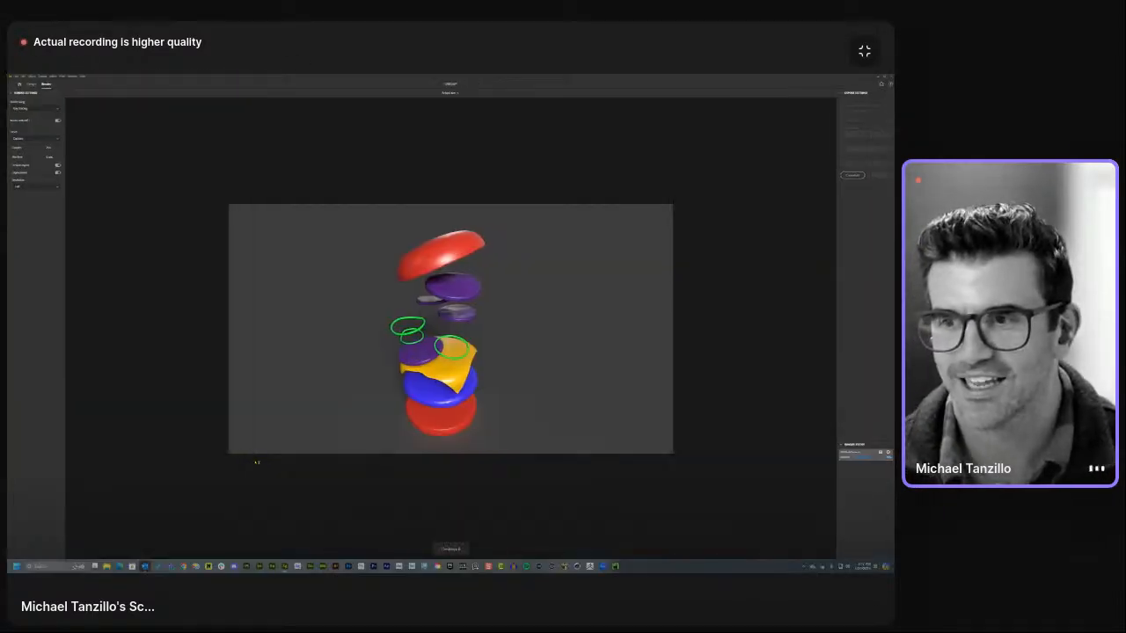
key(ctrl+super+Left)
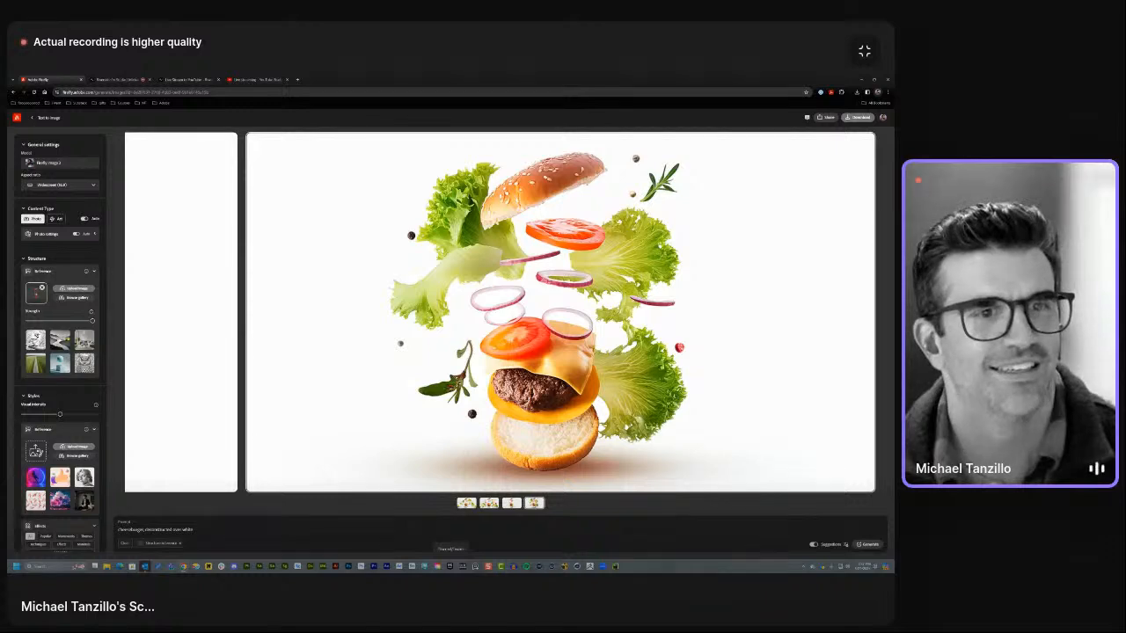
click(41, 288)
click(73, 288)
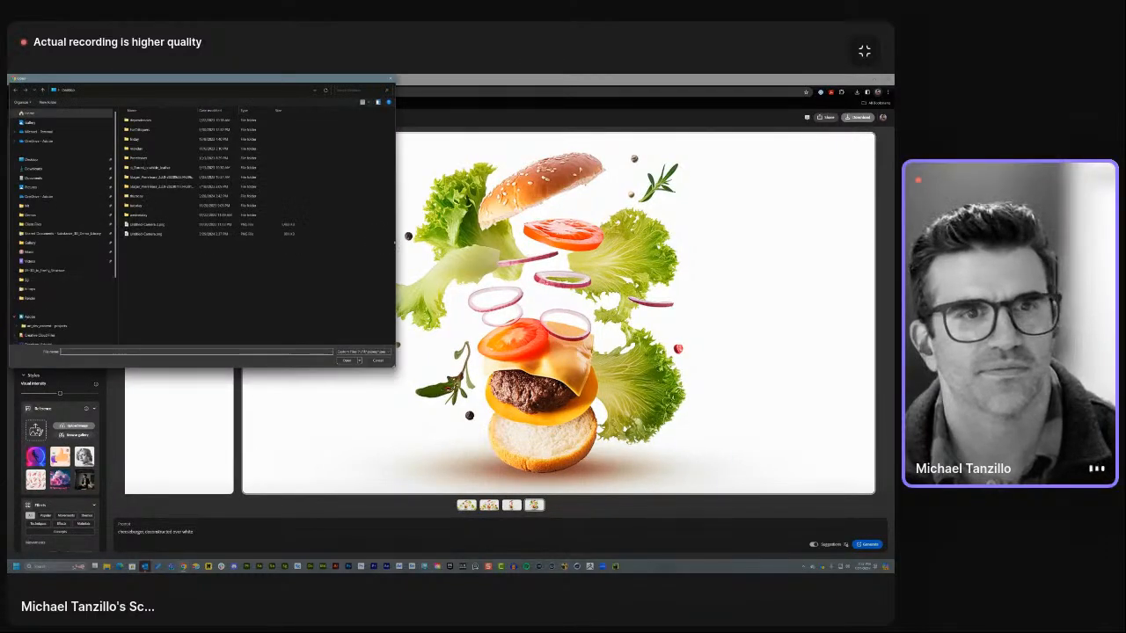
double_click(209, 234)
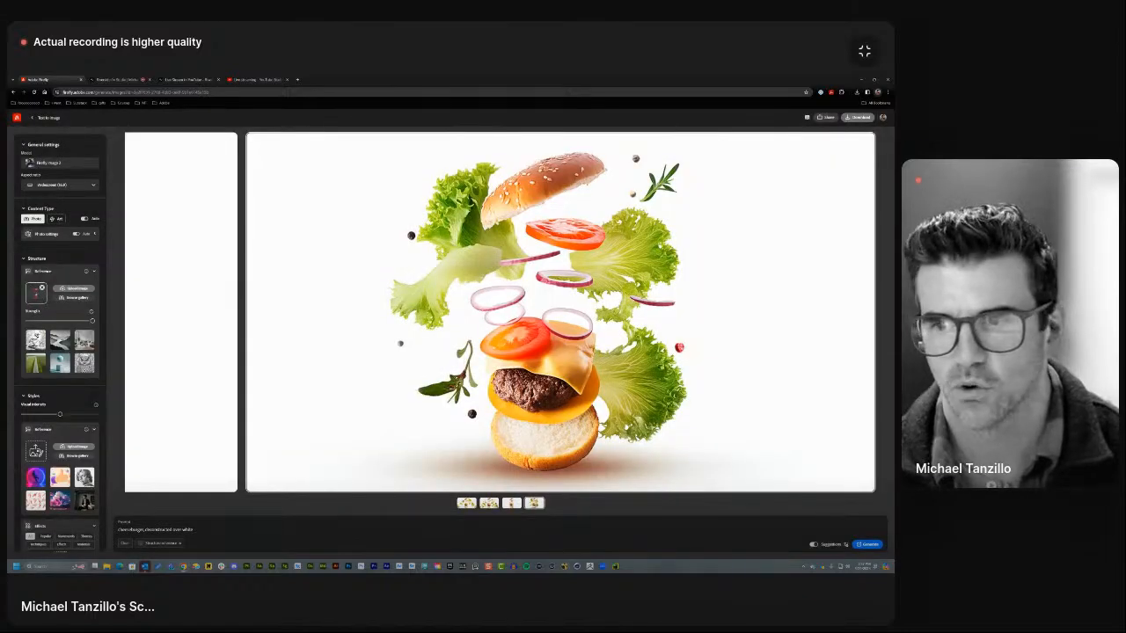
Generate burger images from the new structure reference, download the second variation and look through the others.
click(868, 543)
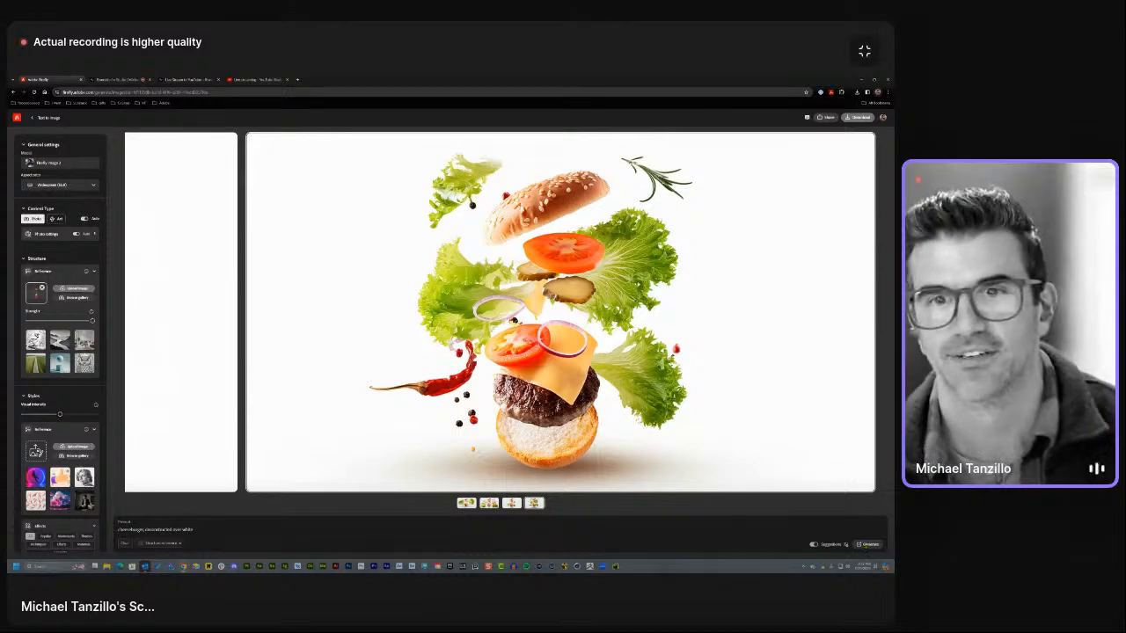
click(466, 503)
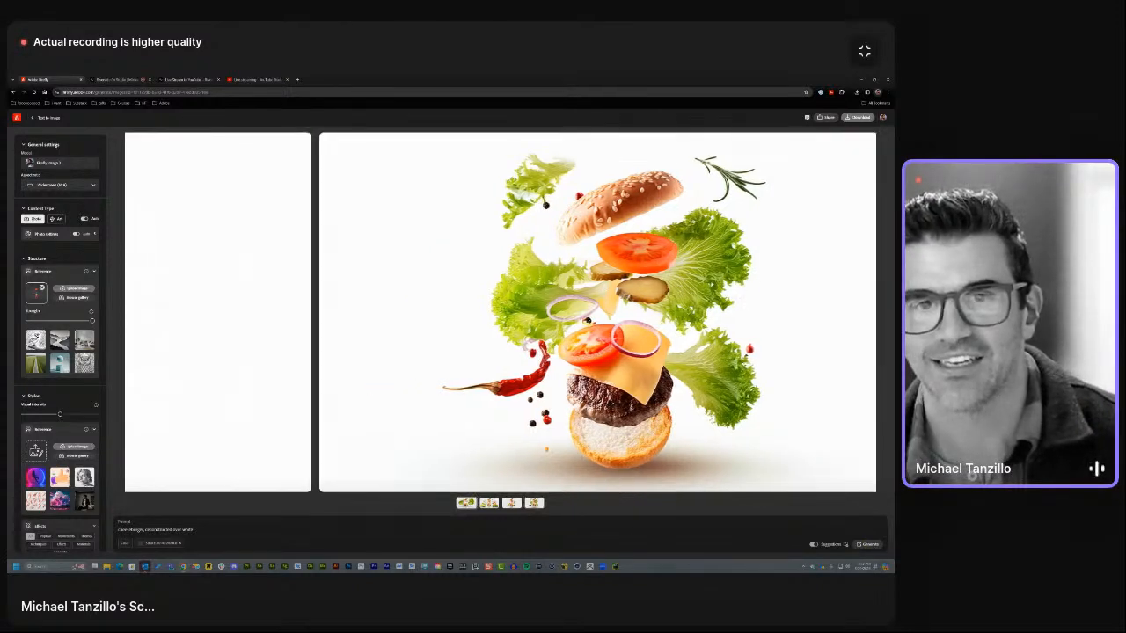
click(493, 505)
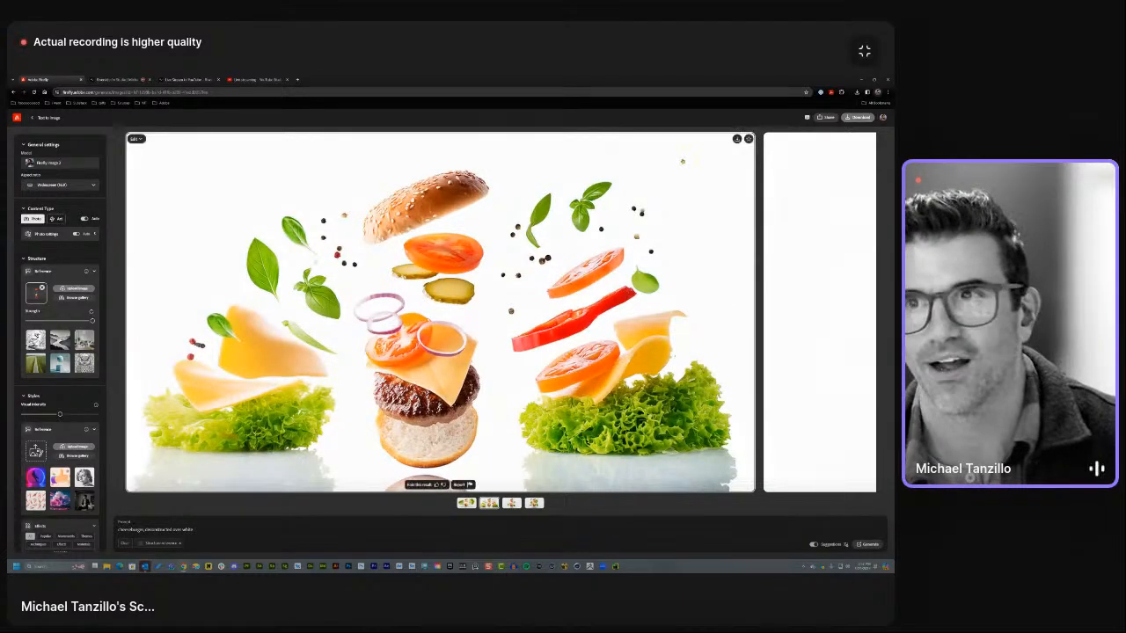
click(736, 138)
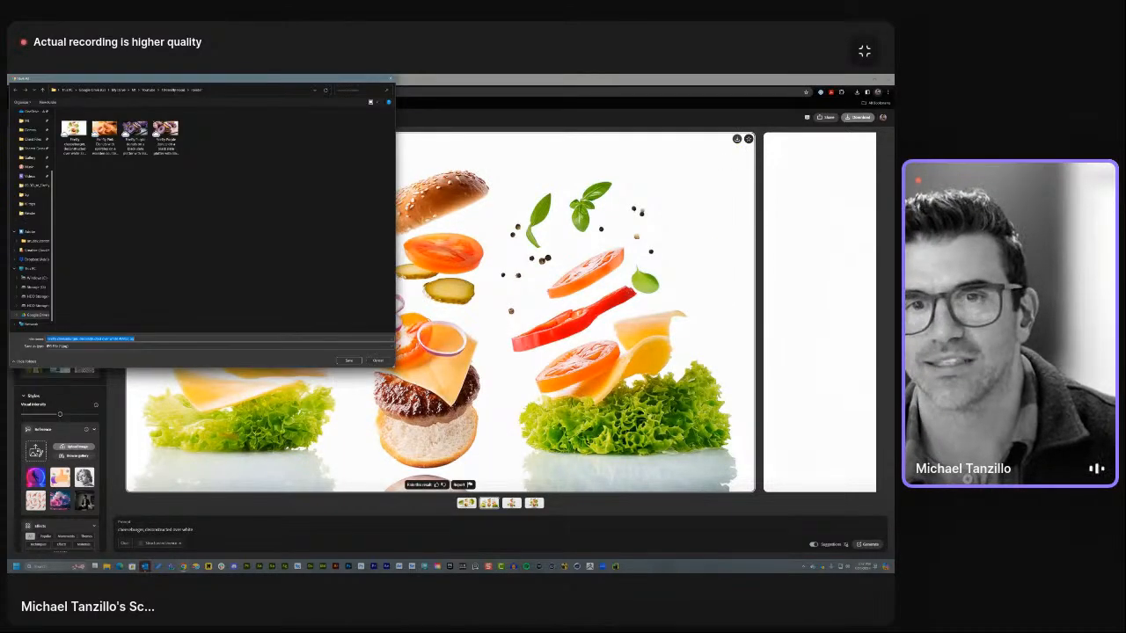
click(350, 361)
click(512, 503)
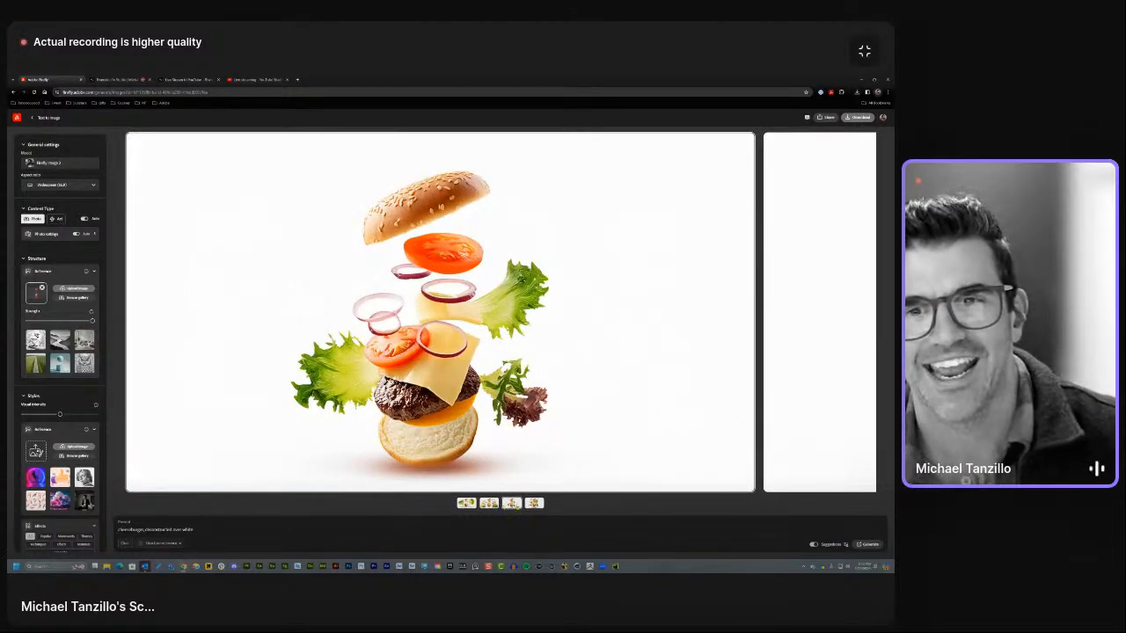
click(534, 503)
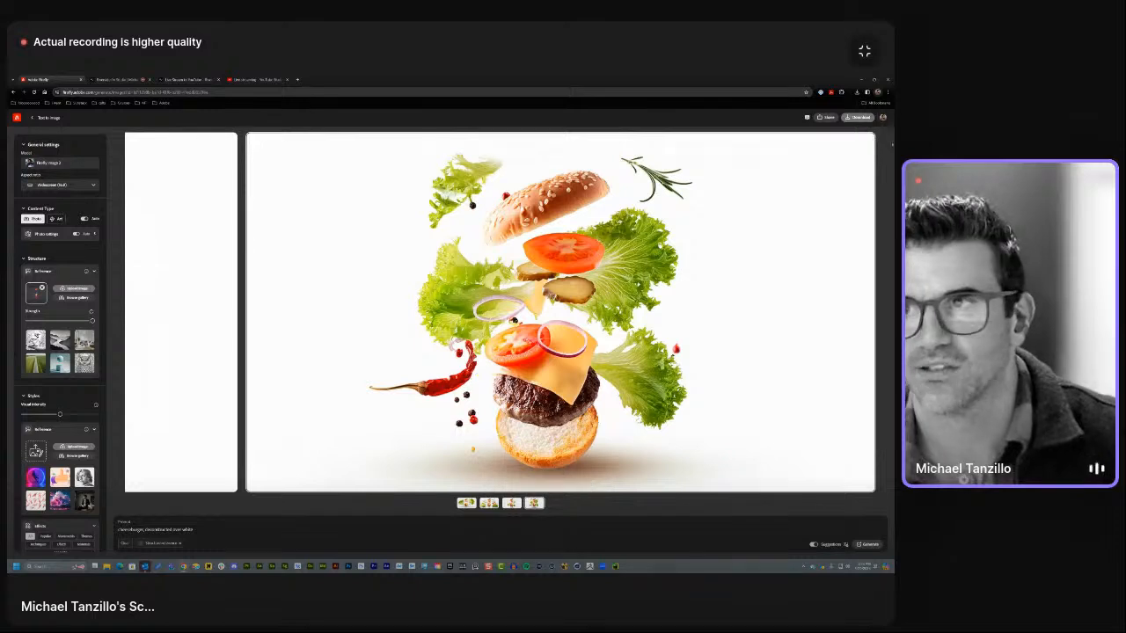
Download the fourth generated burger variation and save it in the suggested folder.
click(857, 139)
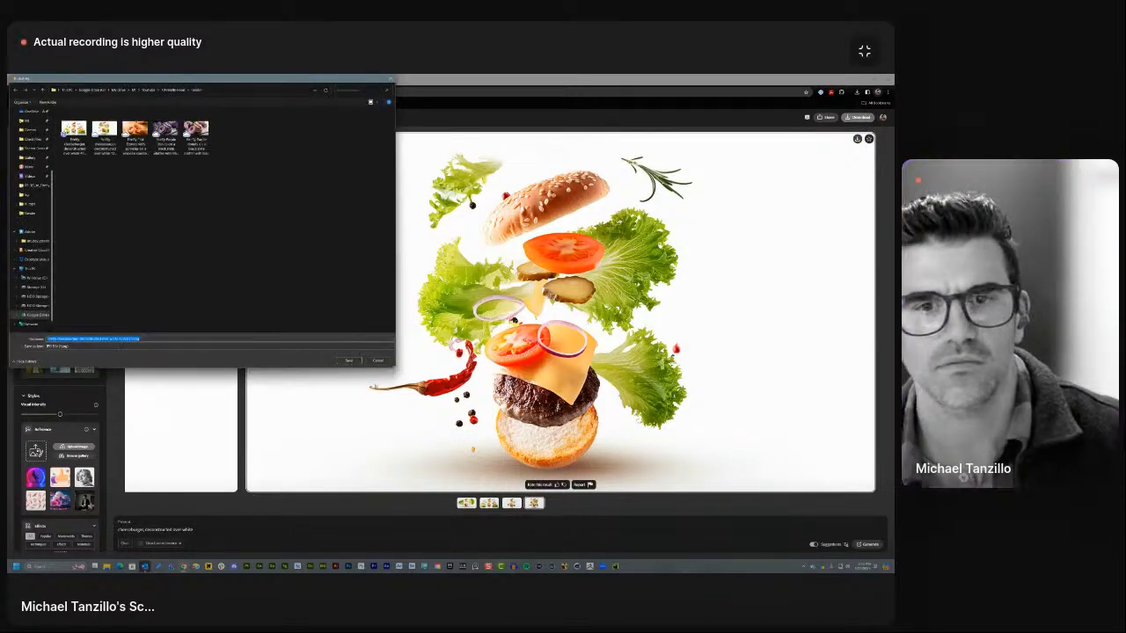
click(352, 362)
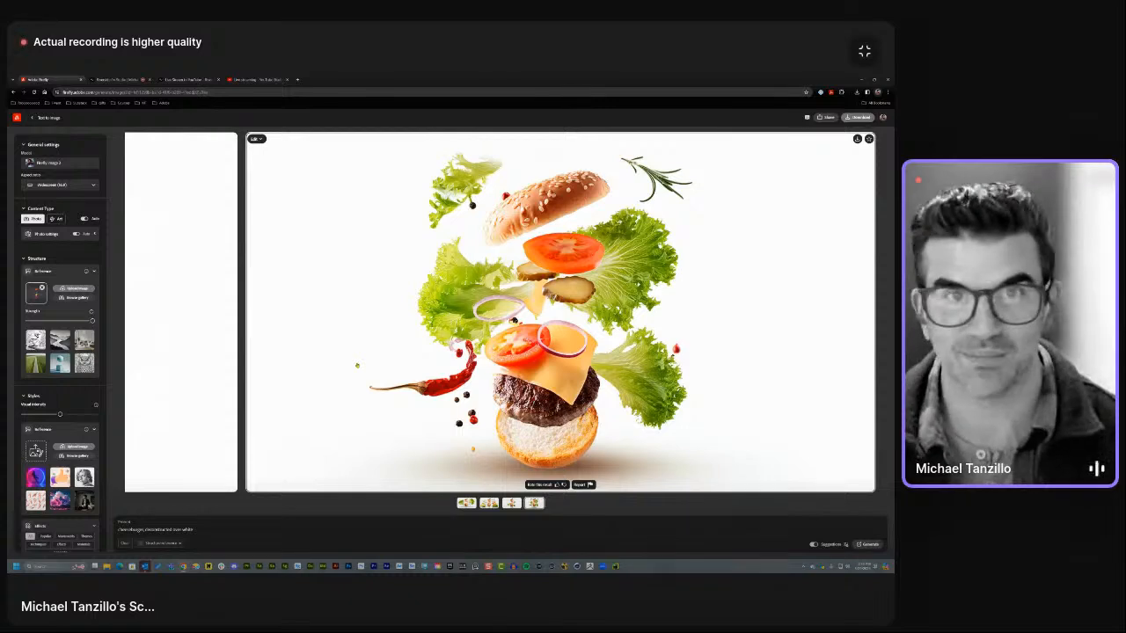
Switch to Substance 3D Stager and start a new scene, discarding the unsaved changes to the burger scene.
key(ctrl+super+Right)
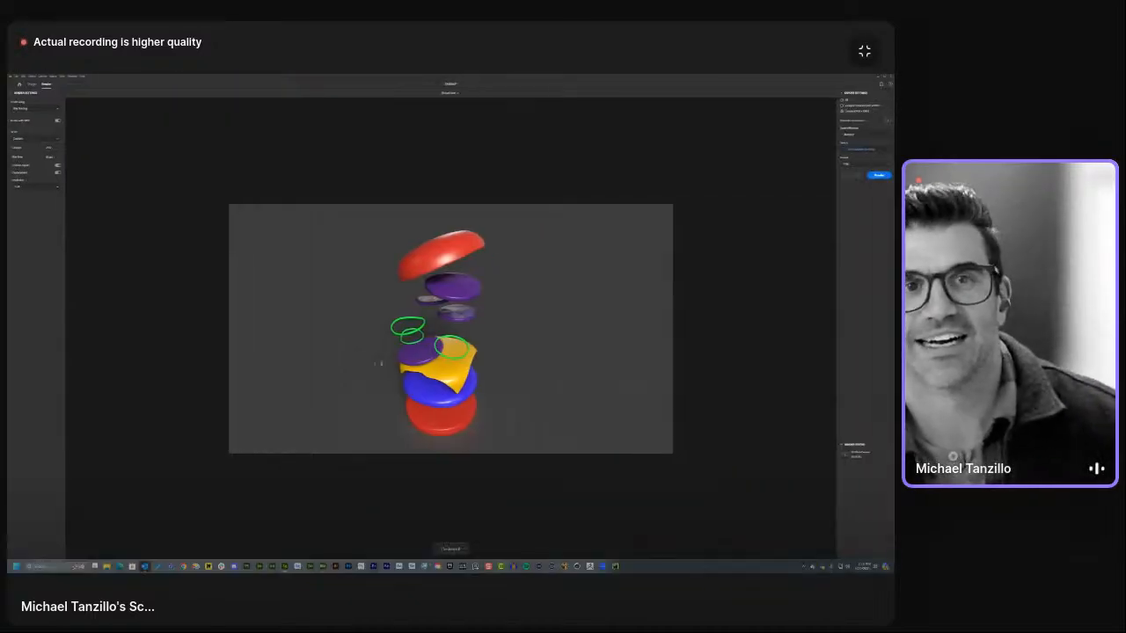
click(32, 84)
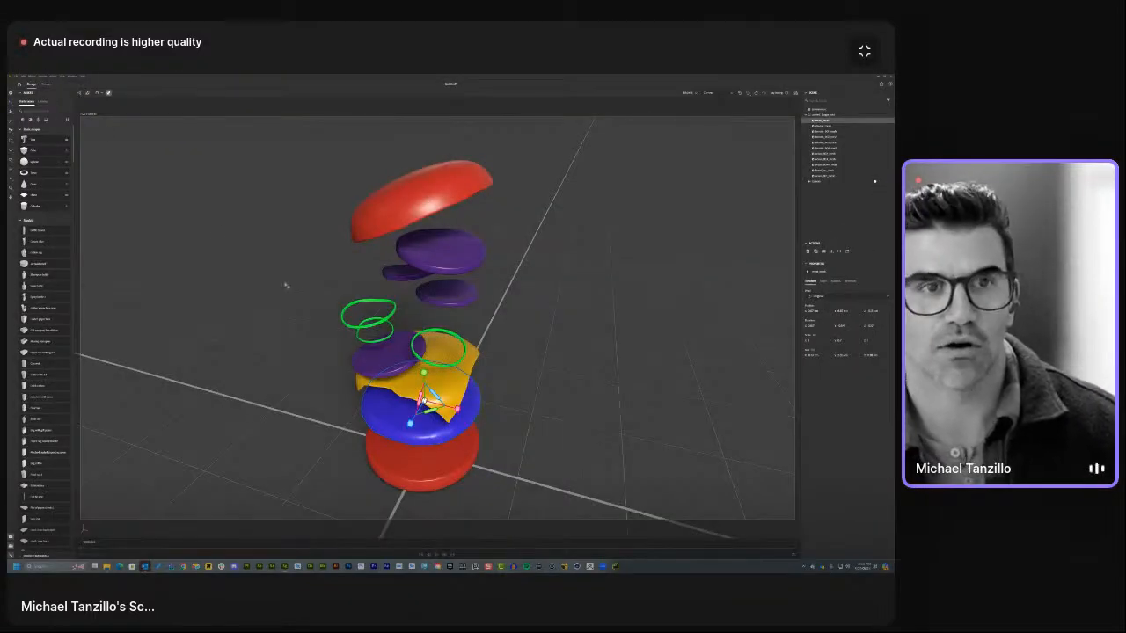
drag(314, 146, 538, 528)
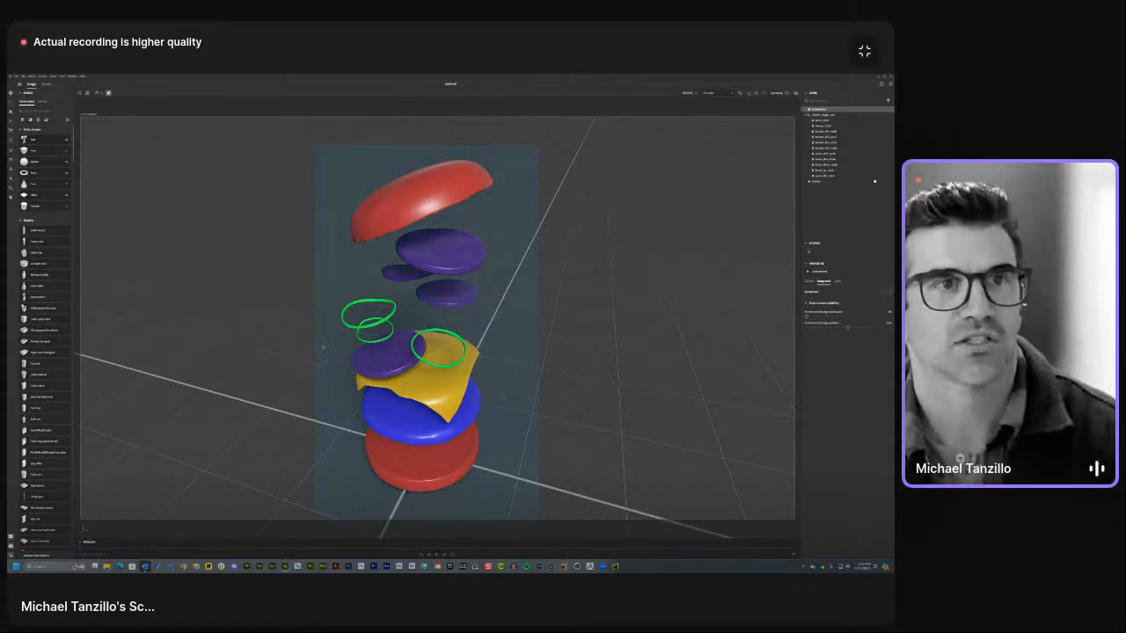
click(16, 76)
click(20, 83)
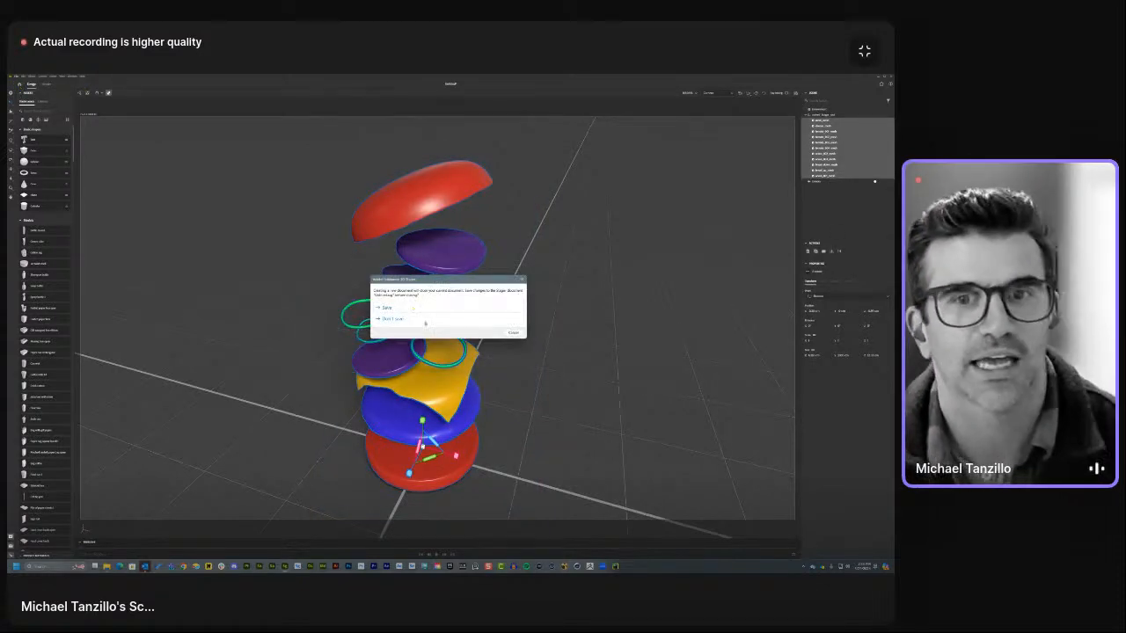
click(425, 320)
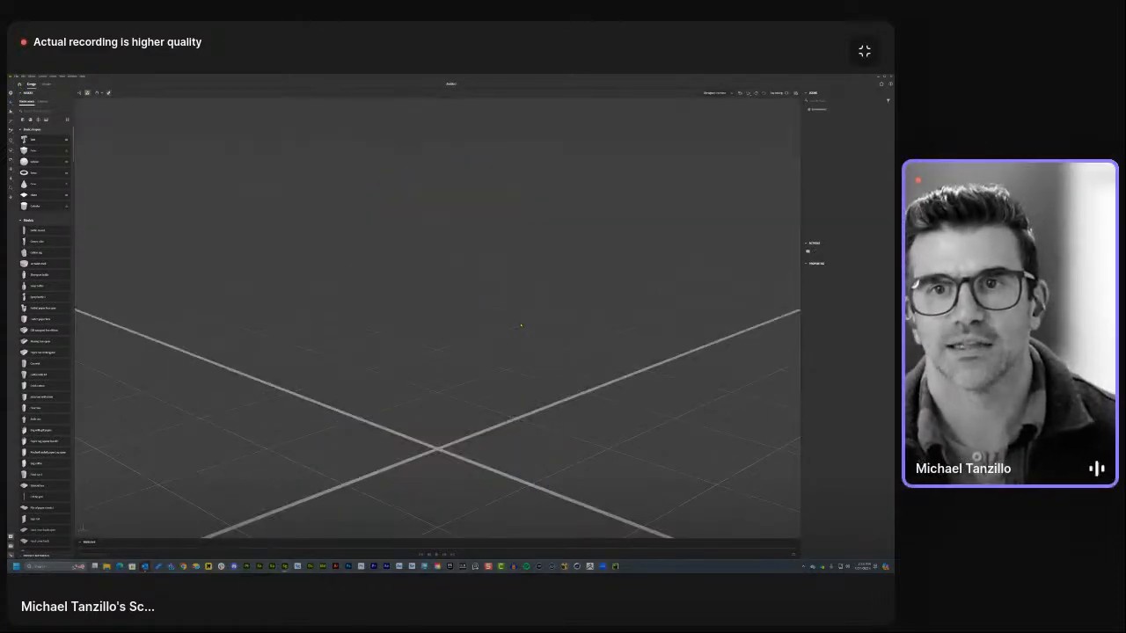
Switch to the Substance 3D Assets website, search for "sushi" and examine the Cooked Maki and Cooked Sushi models.
key(ctrl+super+Right)
click(129, 131)
click(110, 130)
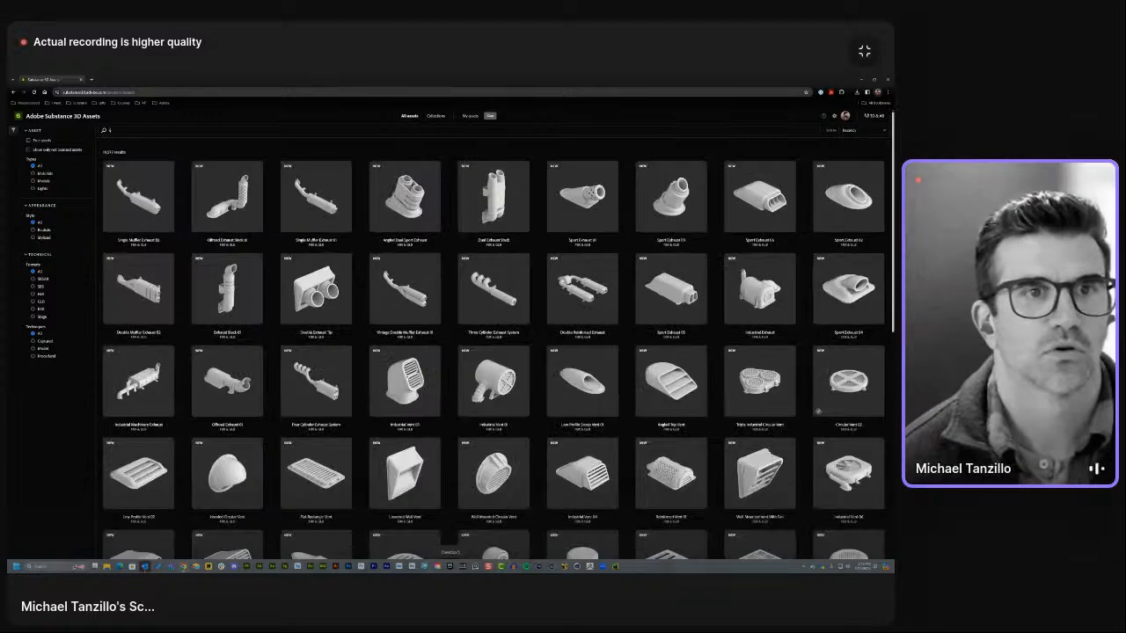
text(sushi)
key(Return)
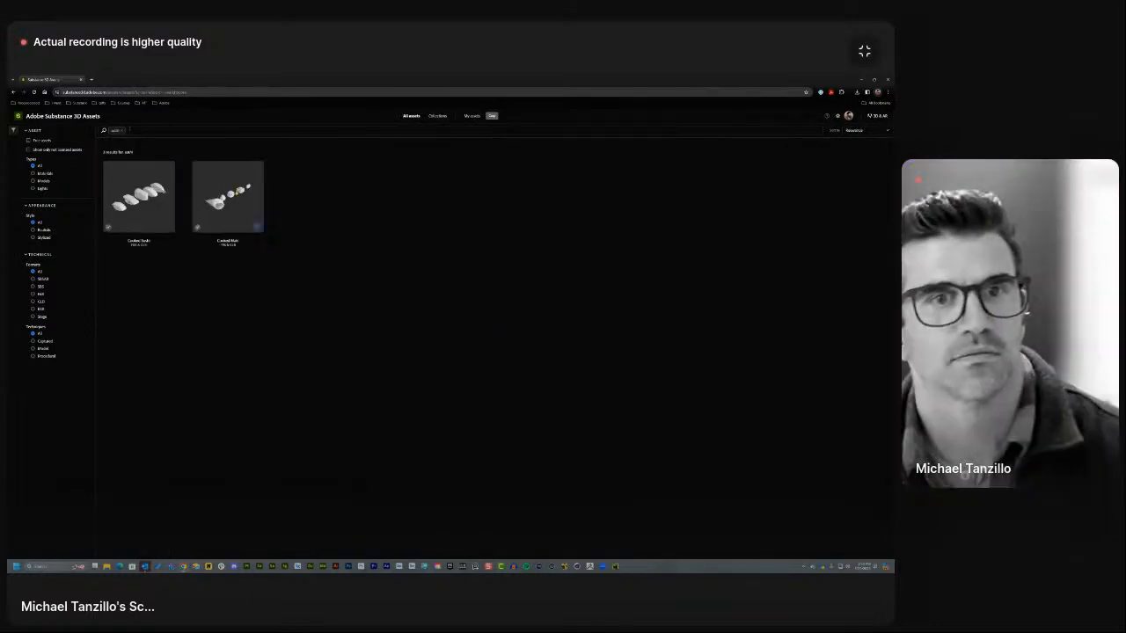
click(227, 198)
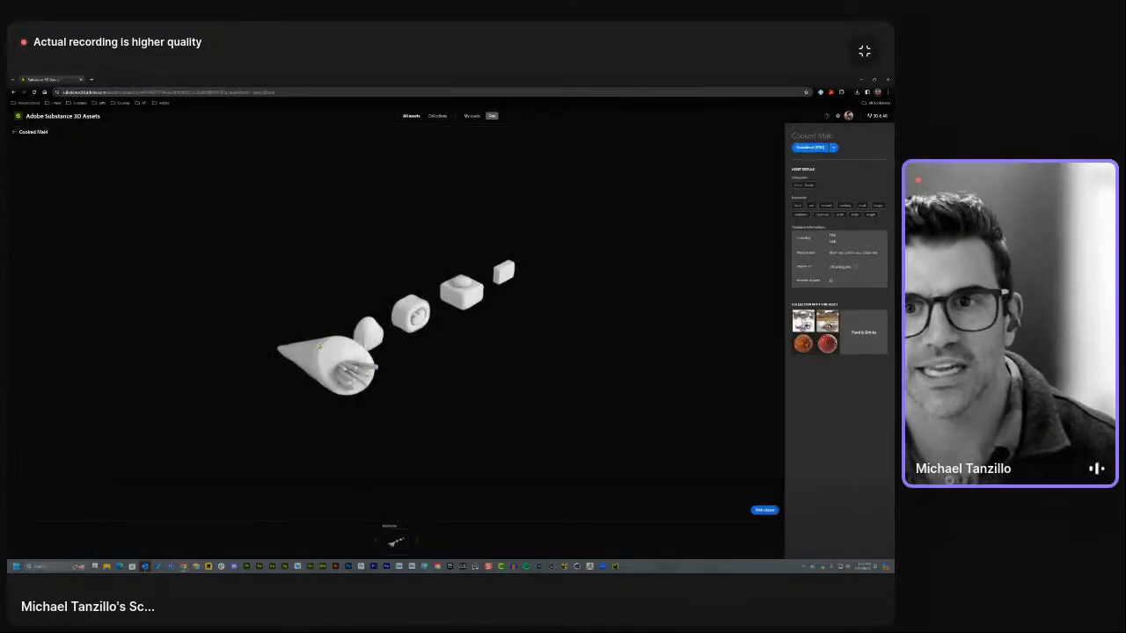
click(15, 132)
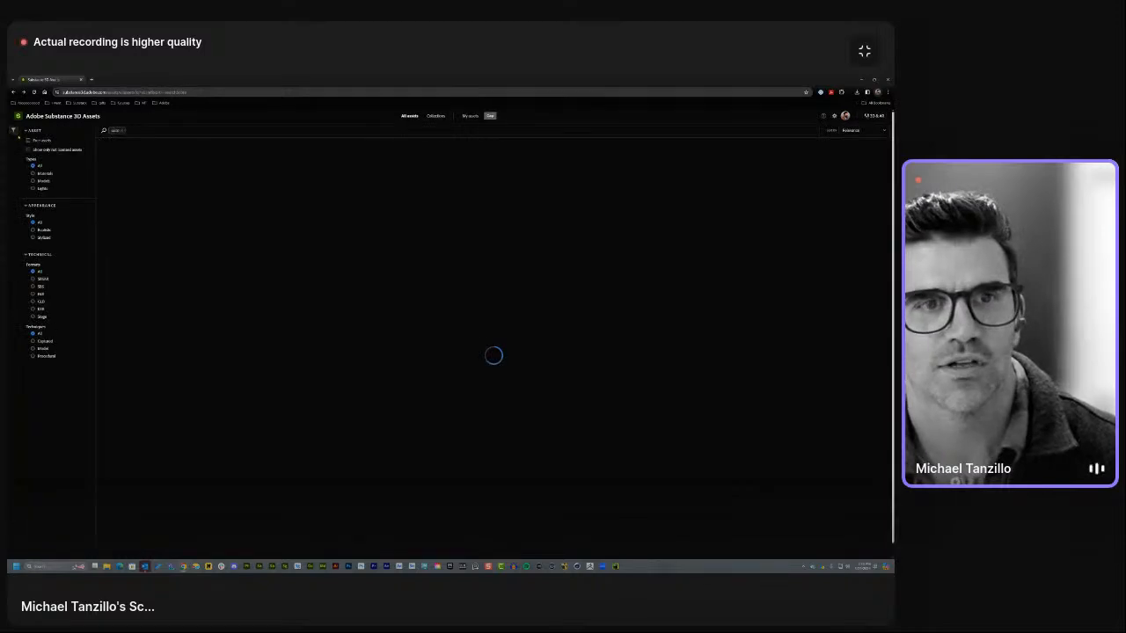
click(139, 197)
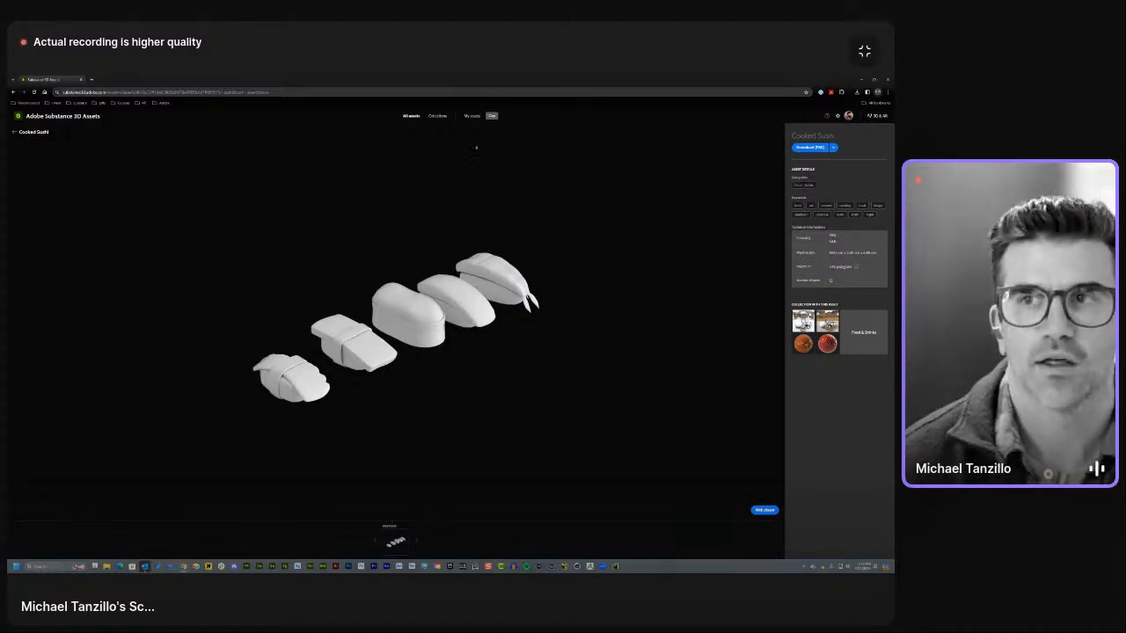
Return to Substance 3D Stager, add a plane and scale it up into a large ground surface.
key(ctrl+super+Left)
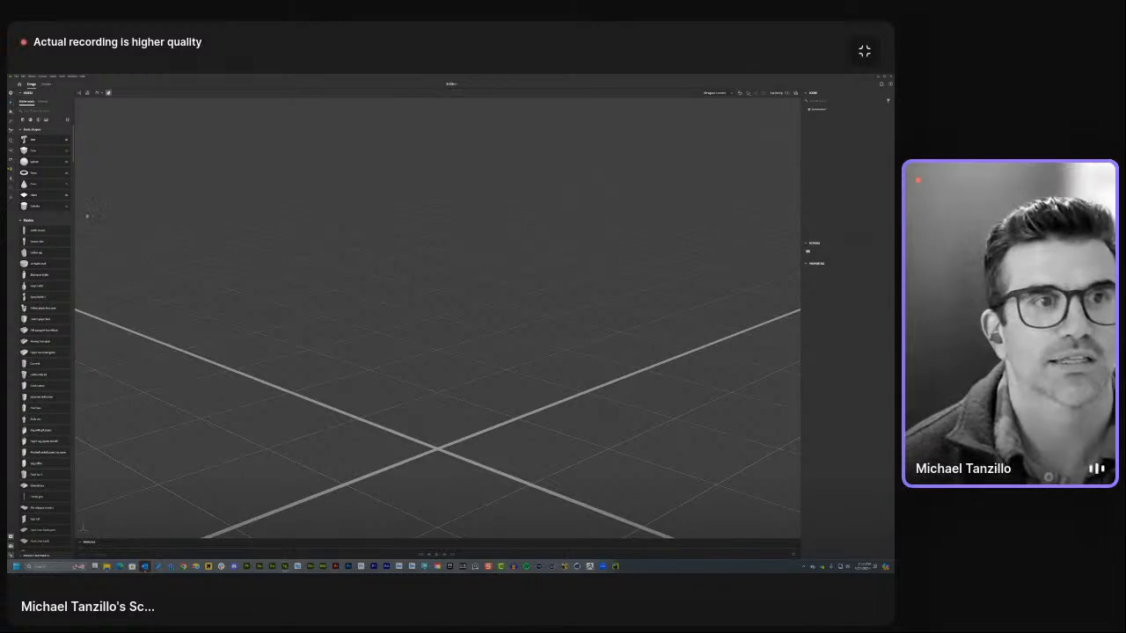
click(45, 198)
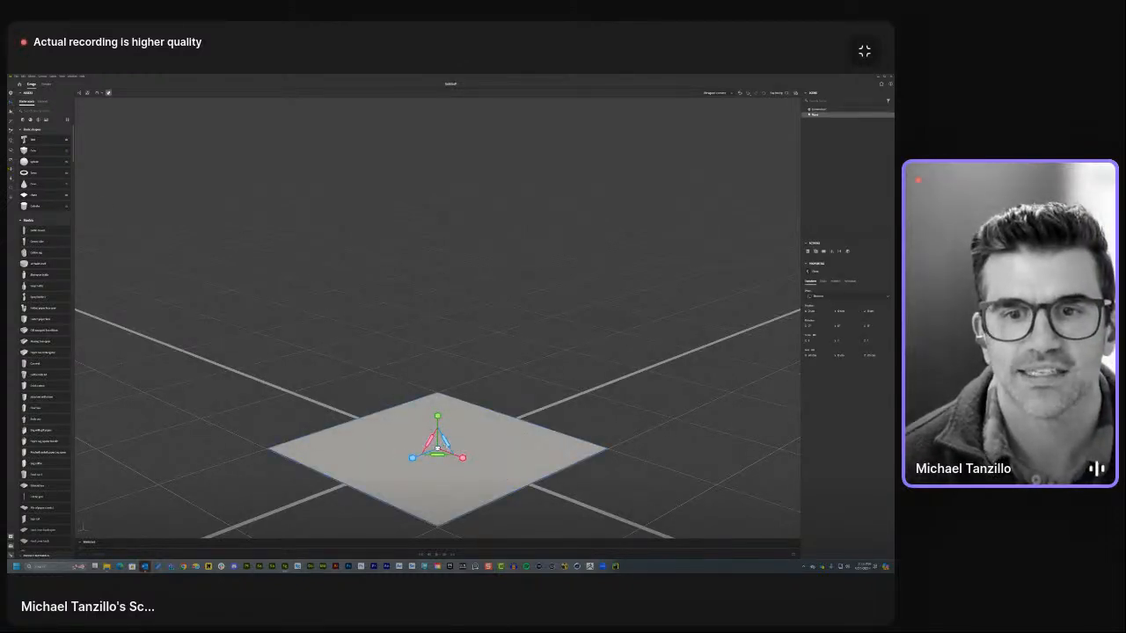
drag(446, 442, 459, 422)
scroll(459, 422, down, 3)
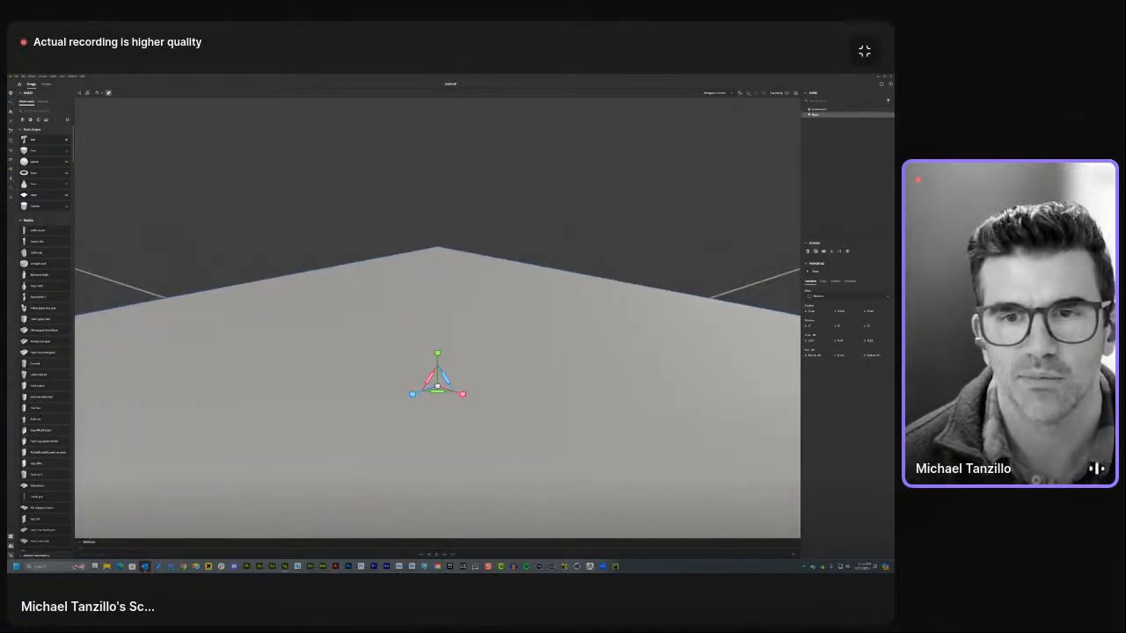
right_drag(517, 376, 536, 415)
middle_drag(537, 415, 520, 358)
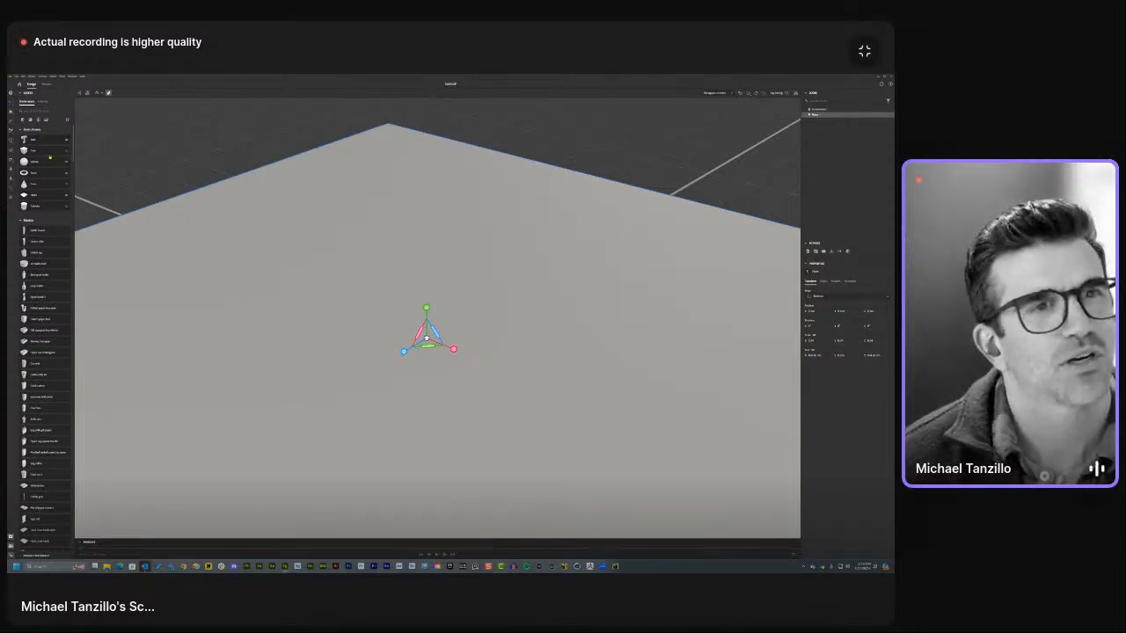
Add a cube on the plane, give it a small bevel, and set its height to 1 to form a board.
mouse_move(50, 157)
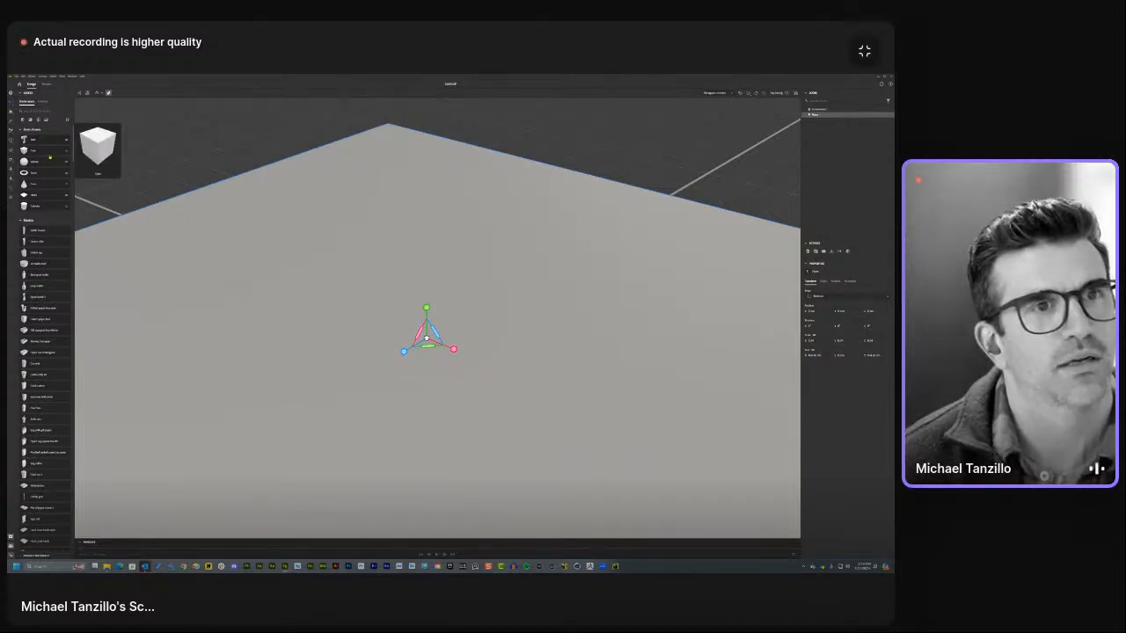
click(50, 158)
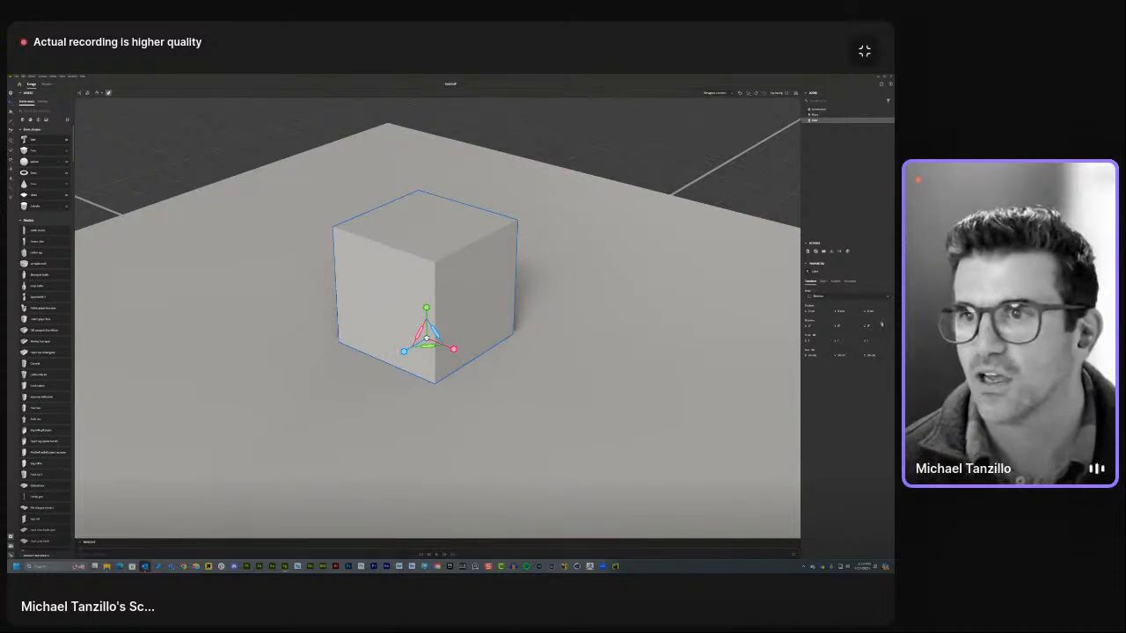
click(836, 282)
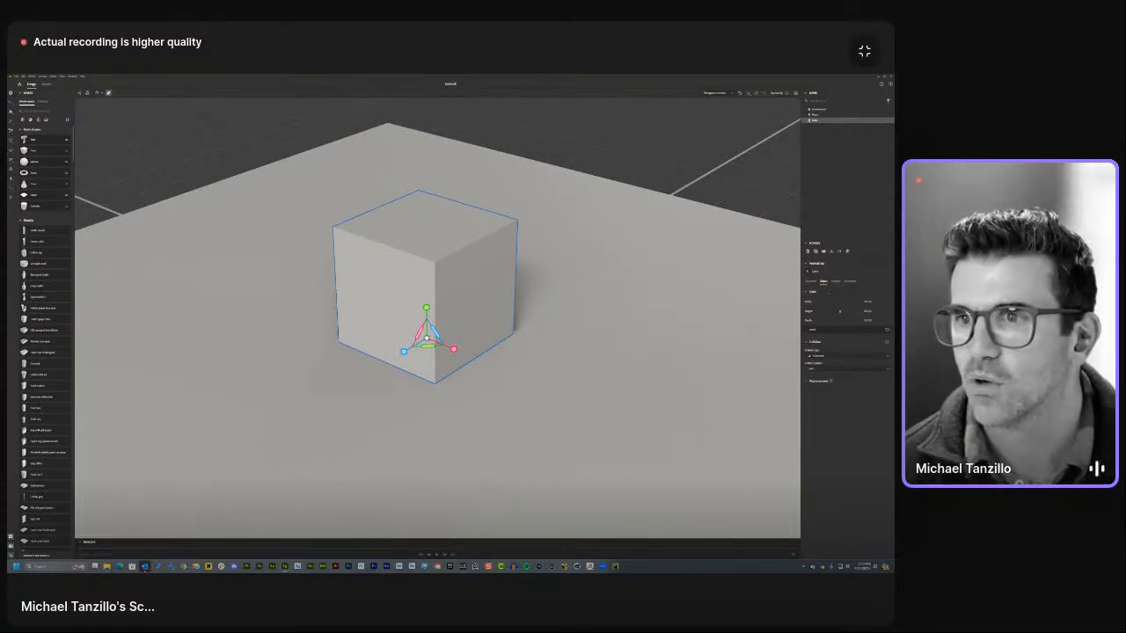
click(887, 330)
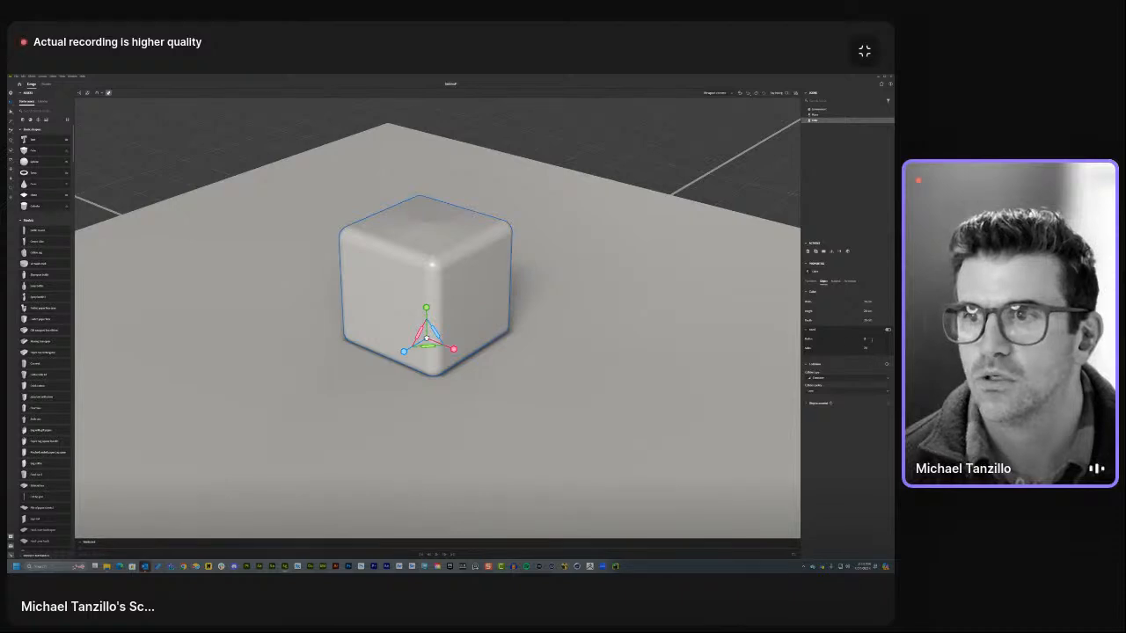
drag(875, 342, 872, 342)
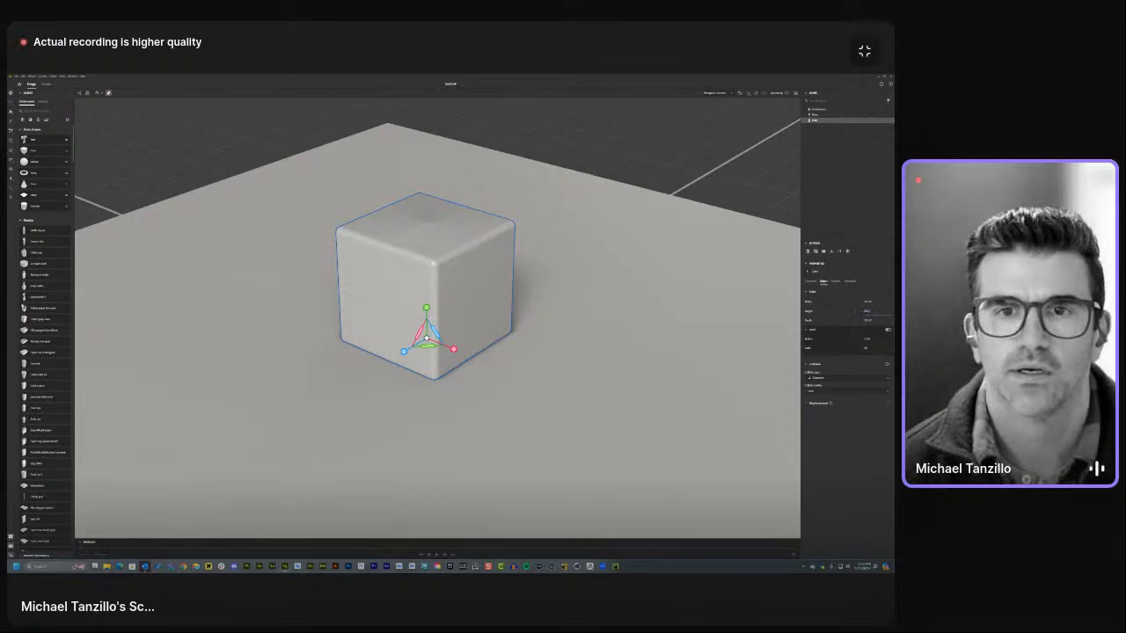
text(1)
key(Return)
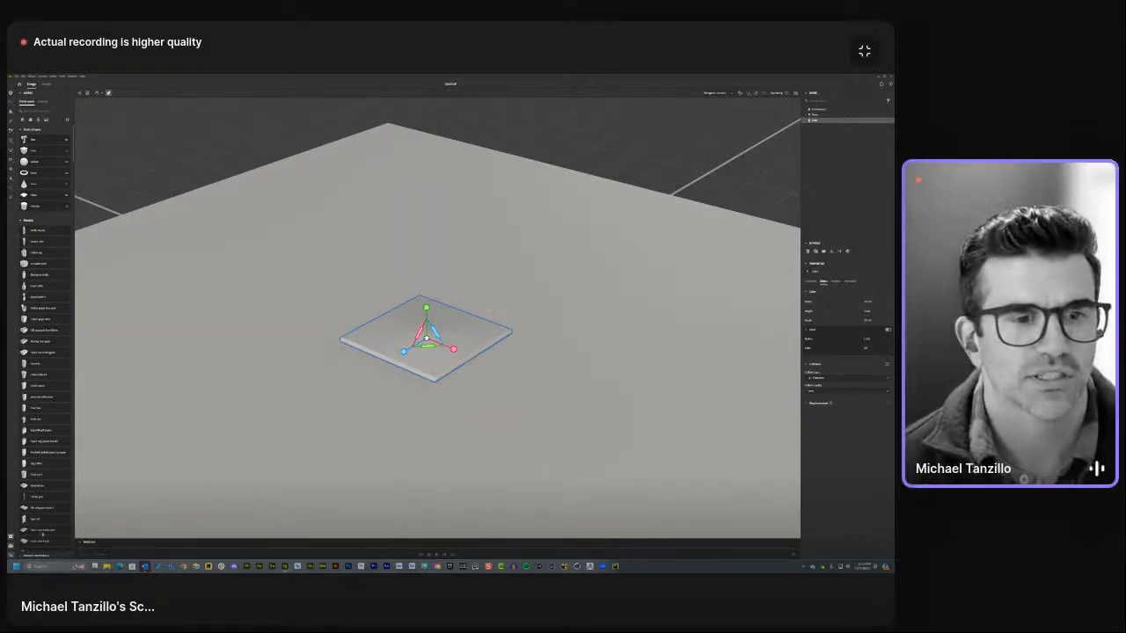
Import the cooked sushi model from the Models folder and position the row of pieces over the board.
key(alt+Tab)
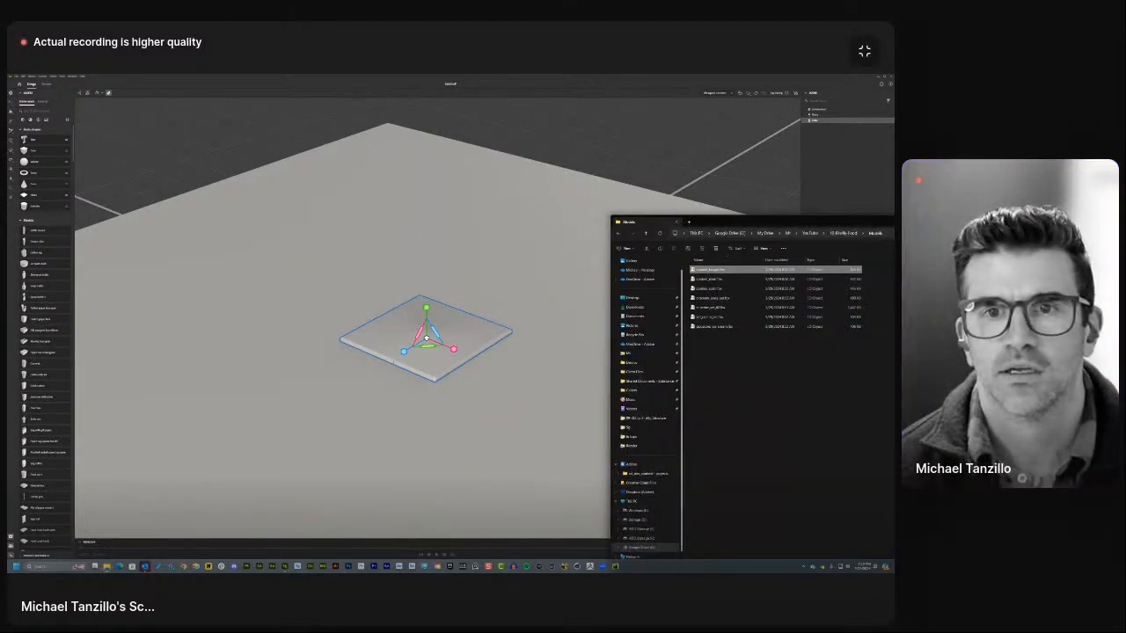
click(715, 289)
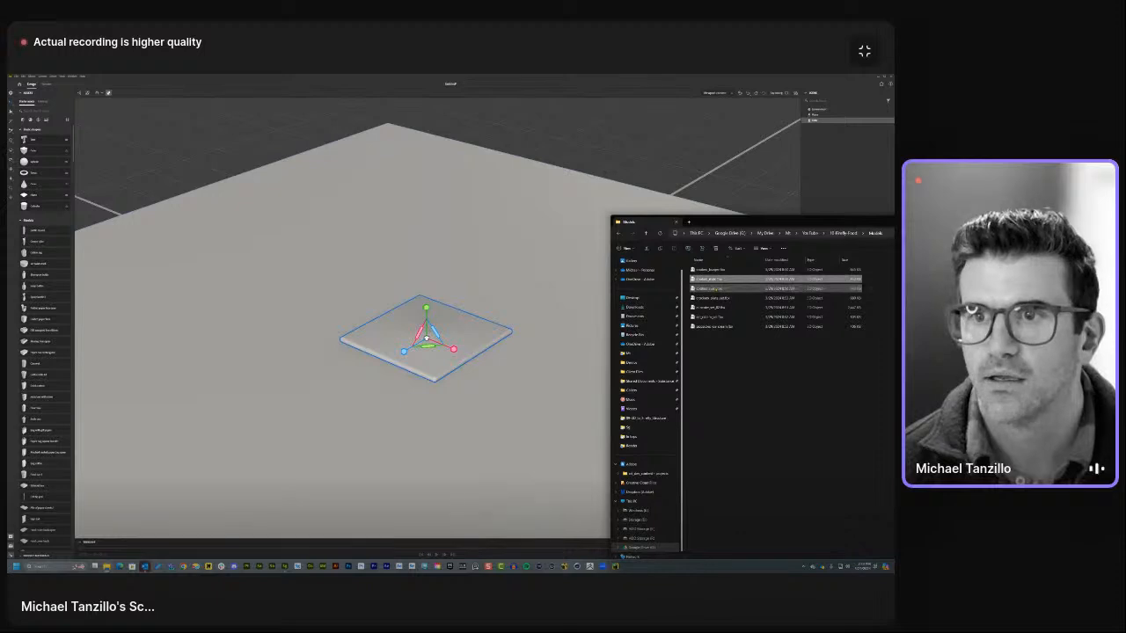
drag(715, 288, 447, 334)
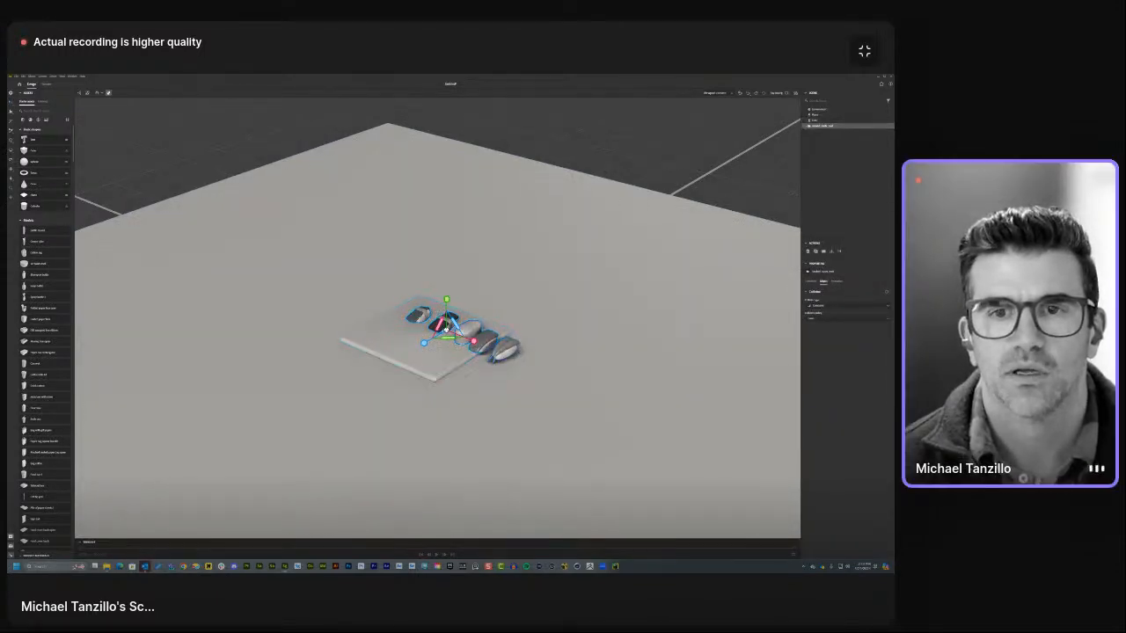
drag(473, 341, 449, 331)
scroll(444, 337, up, 5)
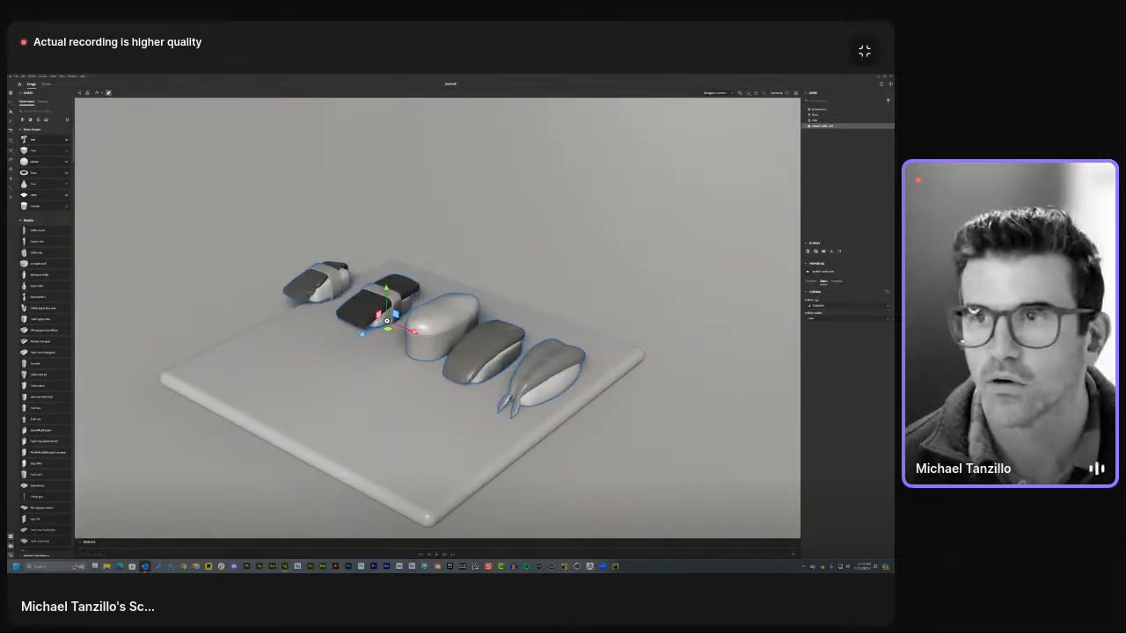
Expand the sushi model group and delete every piece except the plain salmon nigiri without a wrap or tail.
click(807, 126)
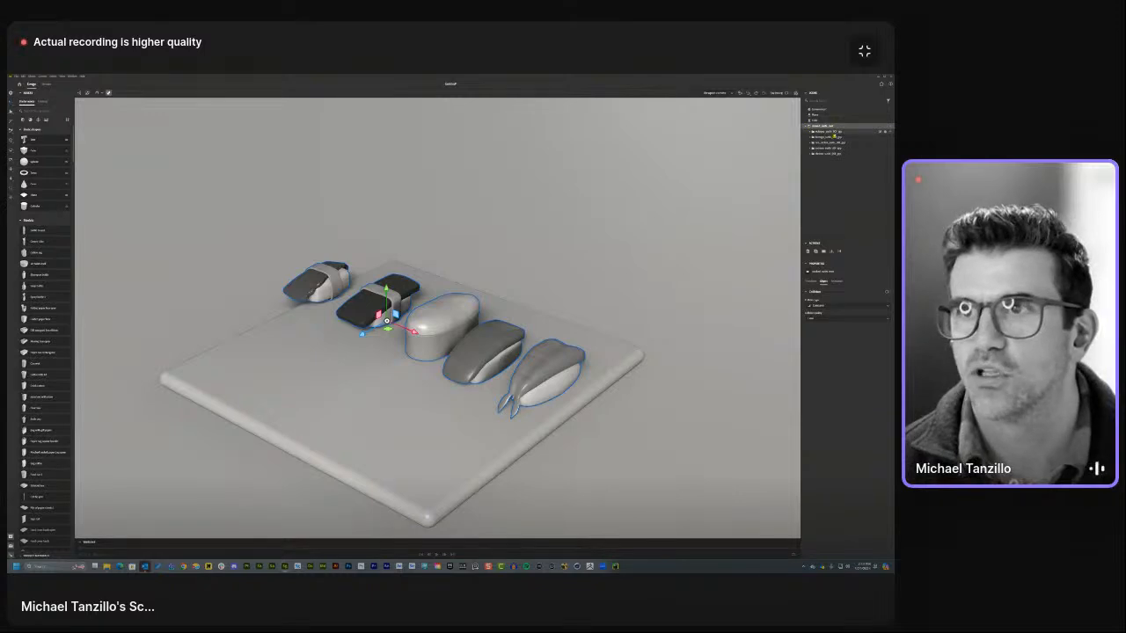
click(834, 137)
key(Delete)
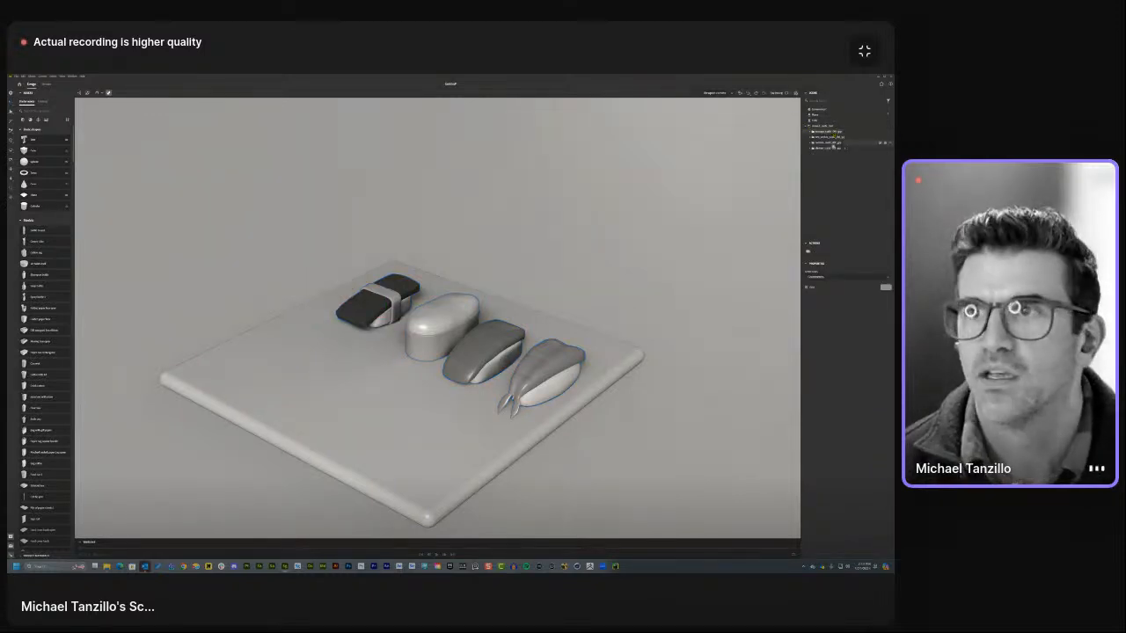
click(832, 133)
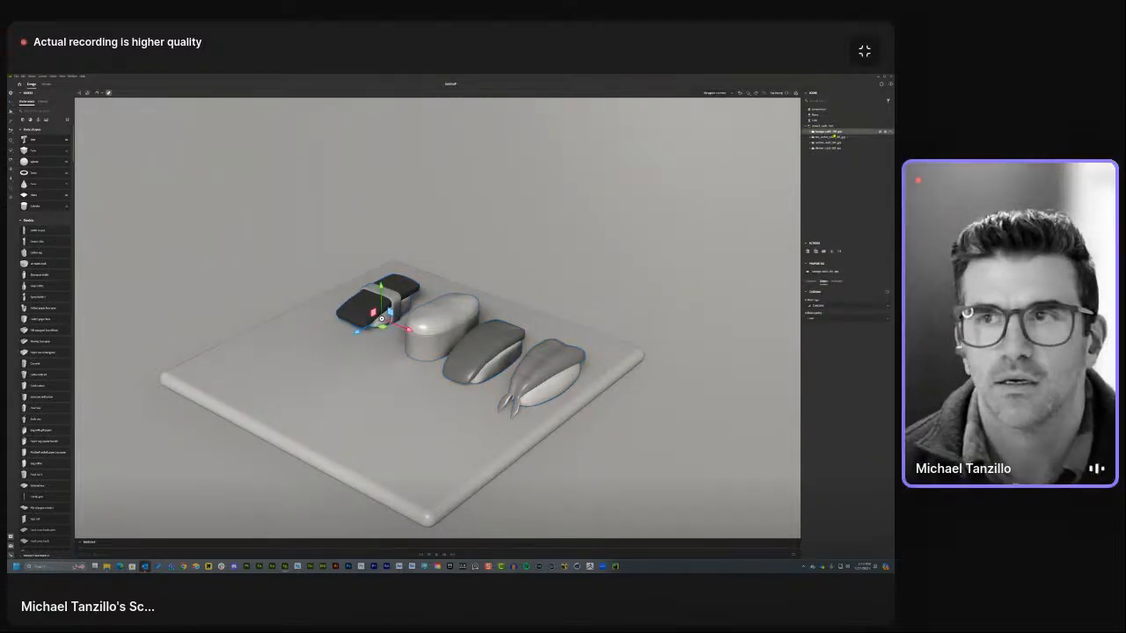
key(Delete)
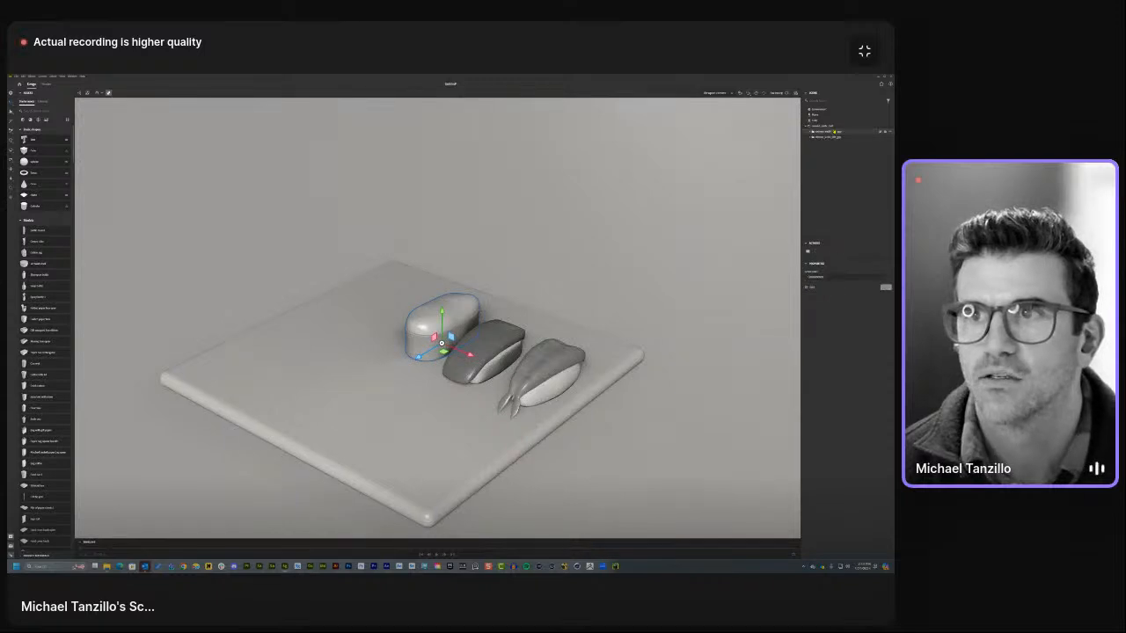
key(Delete)
click(833, 135)
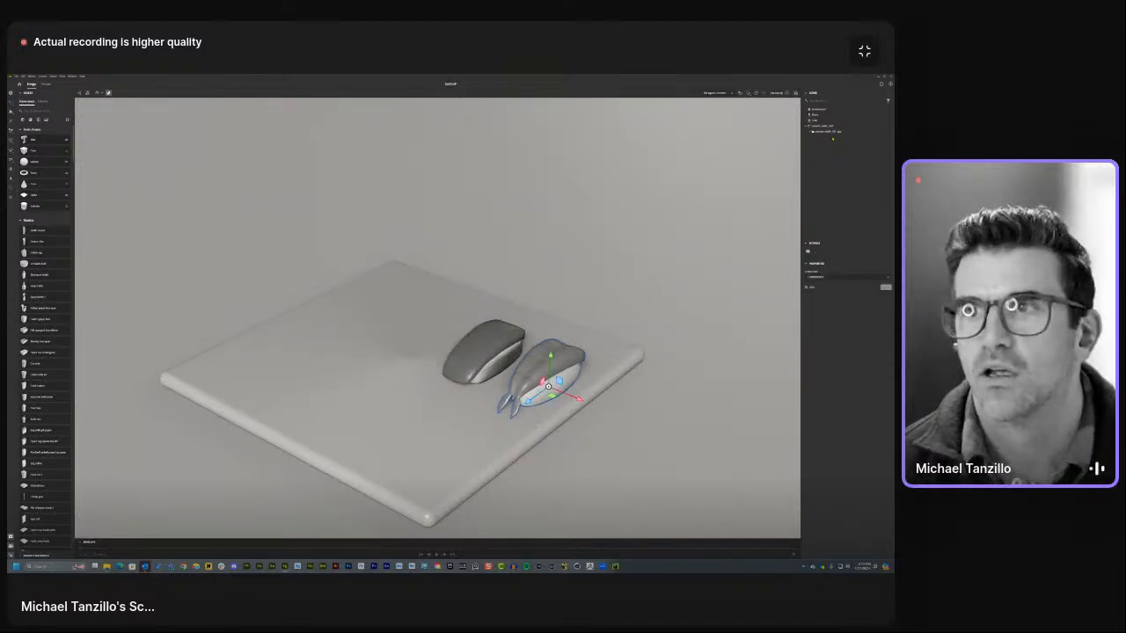
key(Delete)
Move the salmon nigiri to the middle of the board and rotate it so its long side faces the view.
click(833, 132)
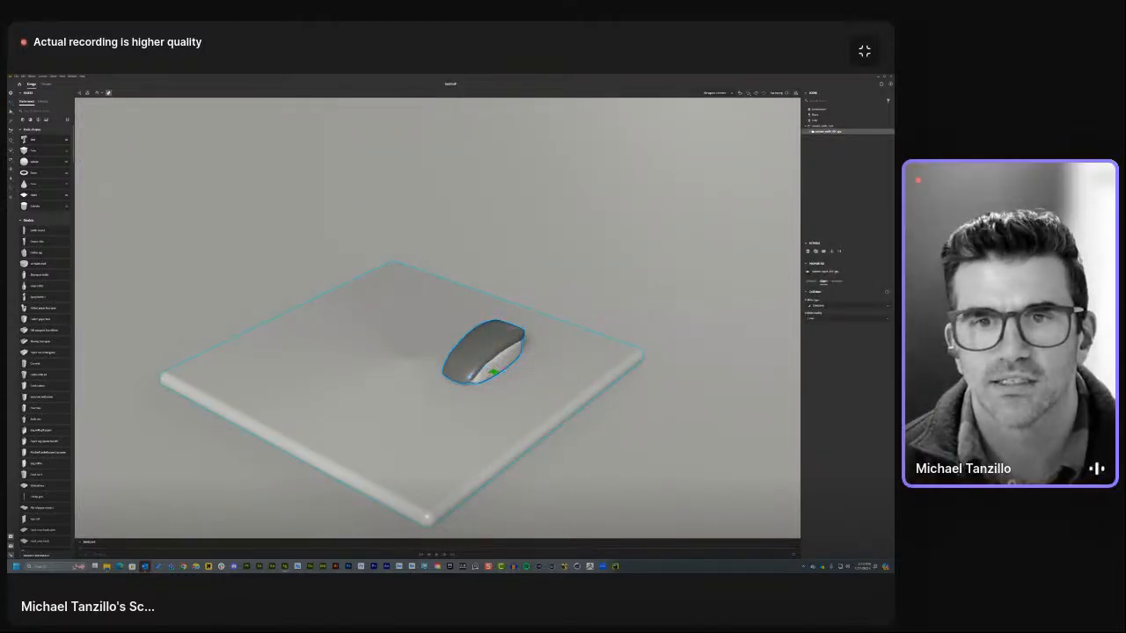
drag(492, 371, 370, 330)
middle_drag(369, 330, 416, 277)
scroll(395, 304, up, 2)
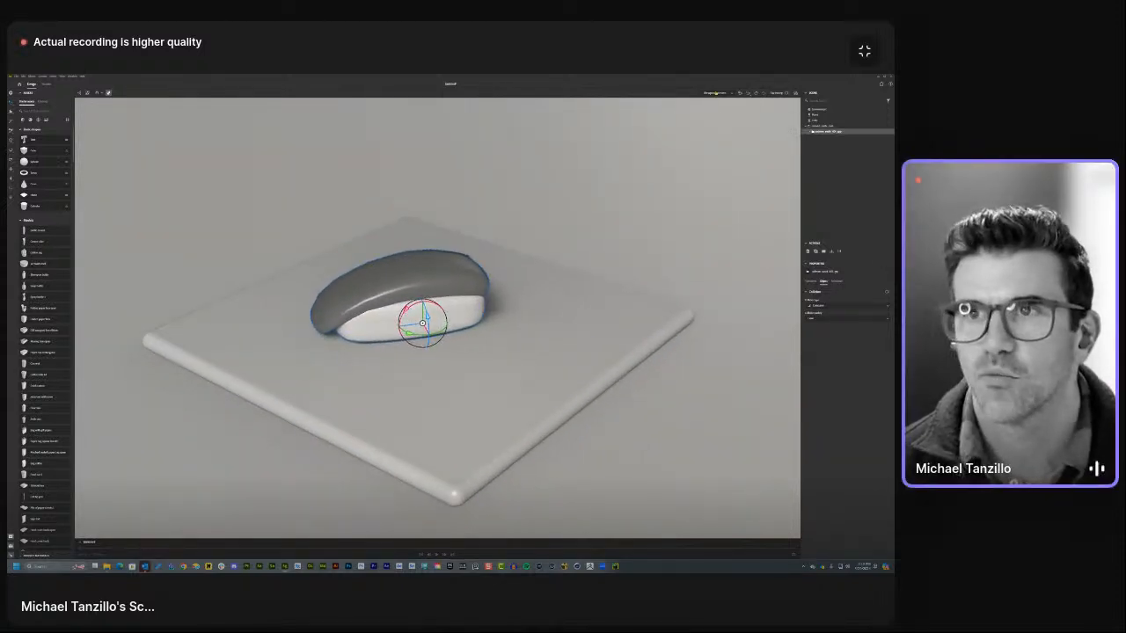
Add a camera, frame the nigiri from a lower angle and increase the camera's focal length.
click(740, 93)
right_drag(499, 249, 503, 199)
middle_drag(475, 200, 465, 231)
alt+right_drag(466, 231, 531, 217)
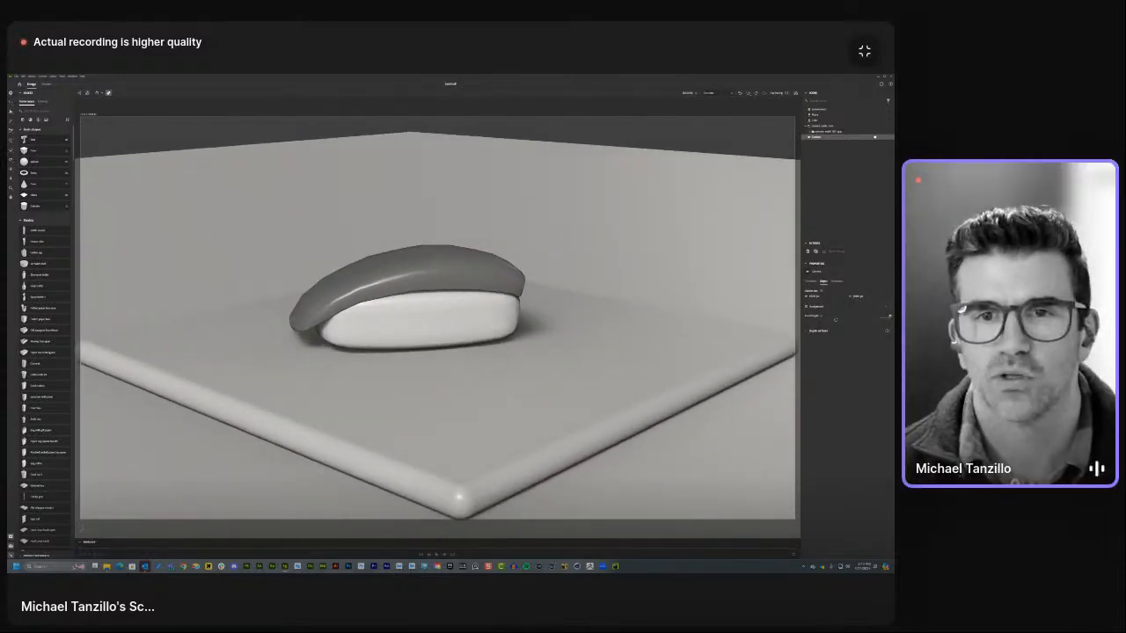
drag(835, 319, 889, 319)
scroll(460, 317, down, 3)
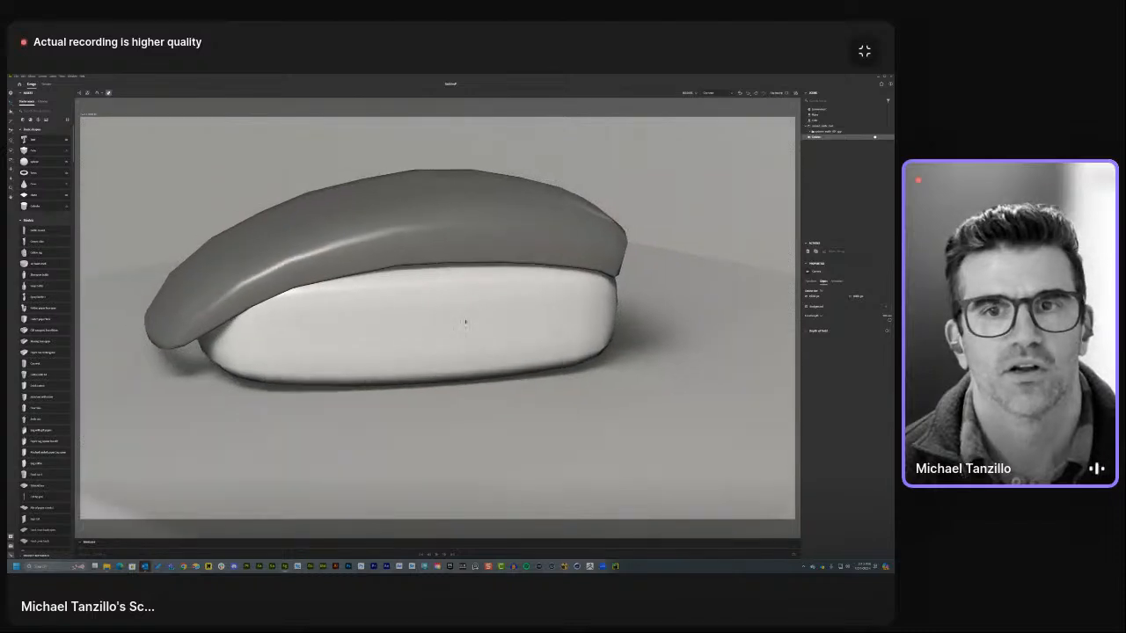
Orbit the camera to frame the salmon nigiri from a higher three-quarter angle, with its short end toward the viewer.
middle_drag(465, 322, 475, 332)
right_drag(478, 334, 519, 352)
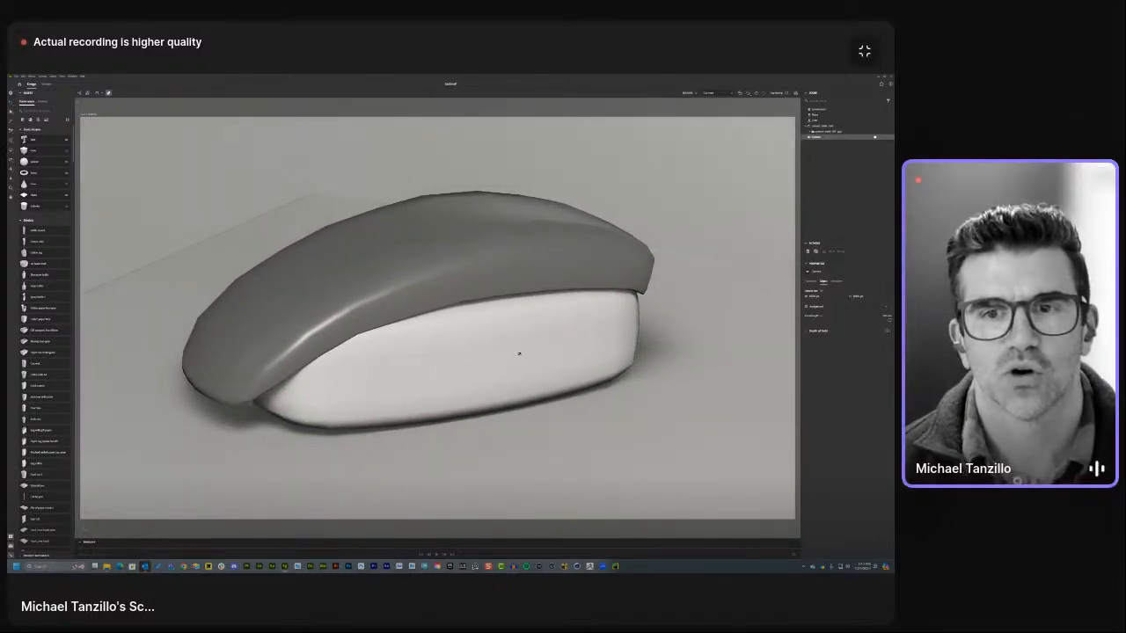
middle_drag(514, 345, 533, 339)
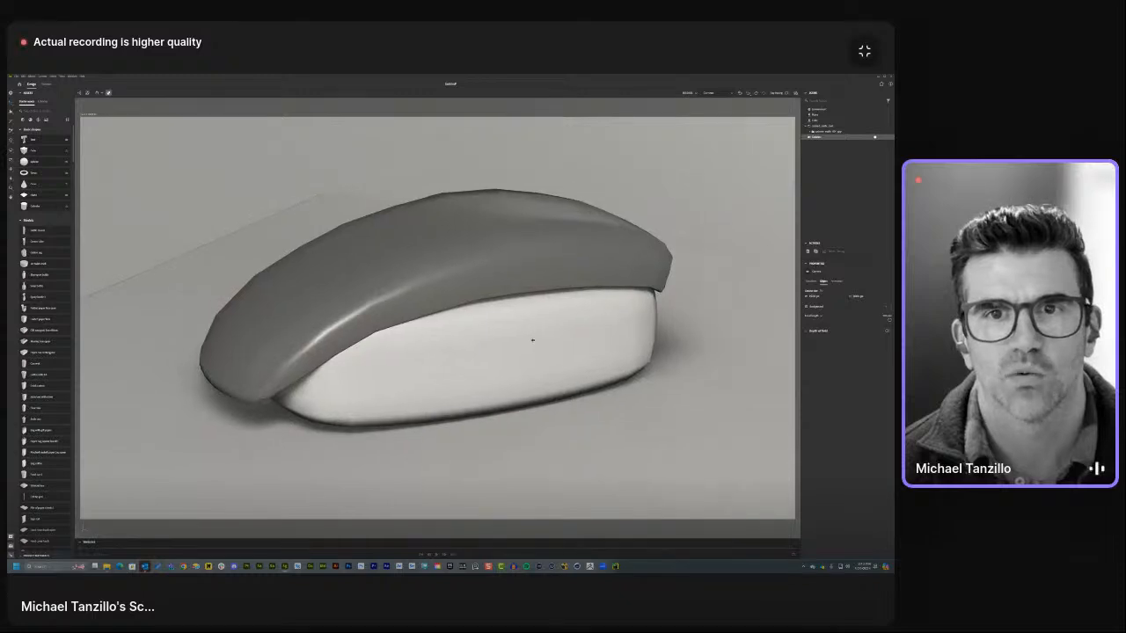
mouse_move(518, 335)
right_down()
mouse_move(479, 317)
mouse_move(336, 375)
right_up()
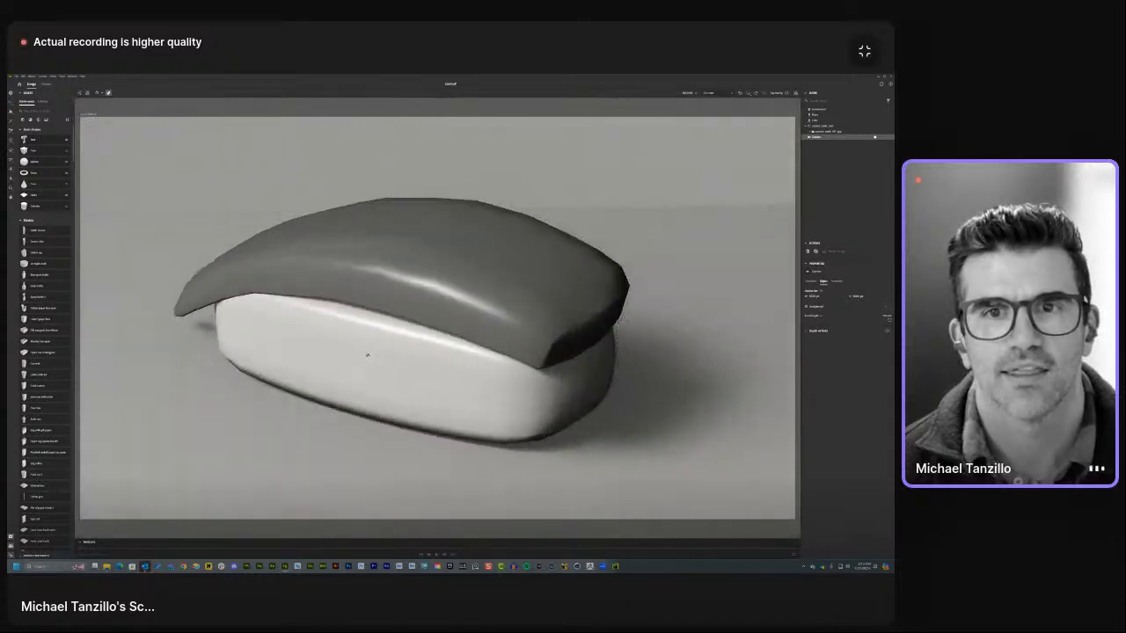
shift+right_drag(483, 315, 375, 319)
middle_drag(386, 308, 405, 297)
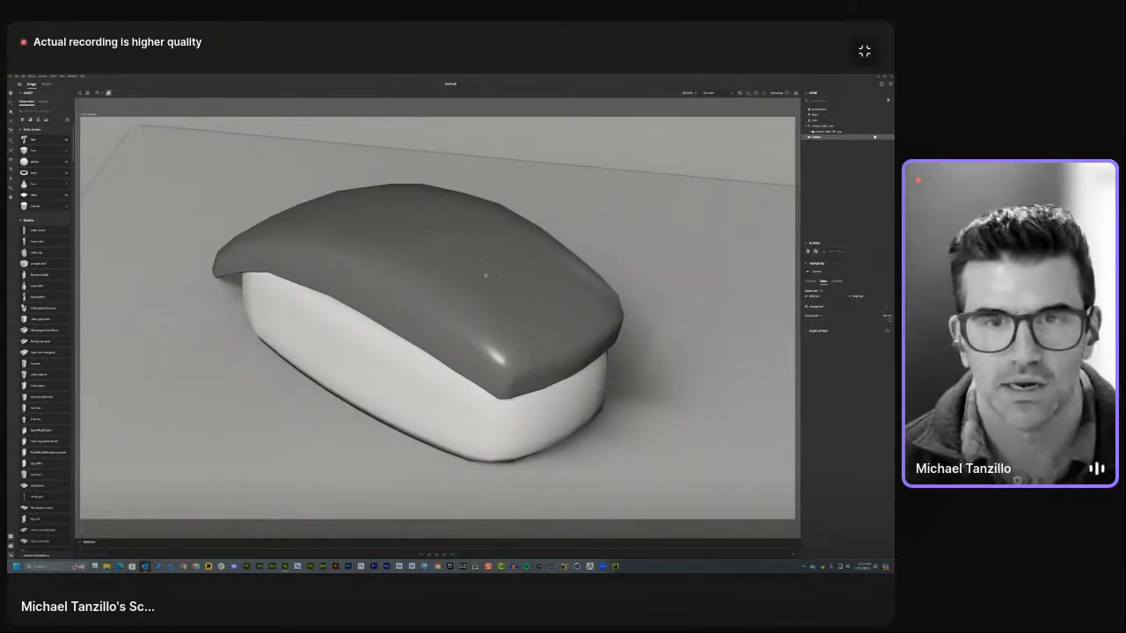
mouse_move(489, 276)
right_down()
mouse_move(489, 250)
mouse_move(483, 265)
right_up()
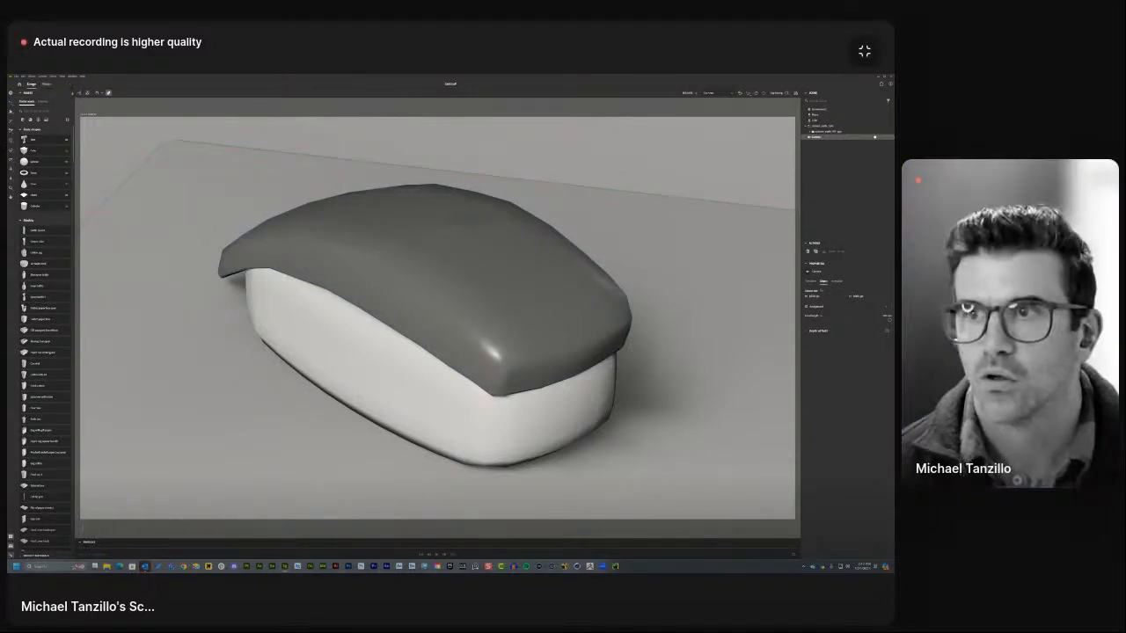
click(46, 83)
click(877, 176)
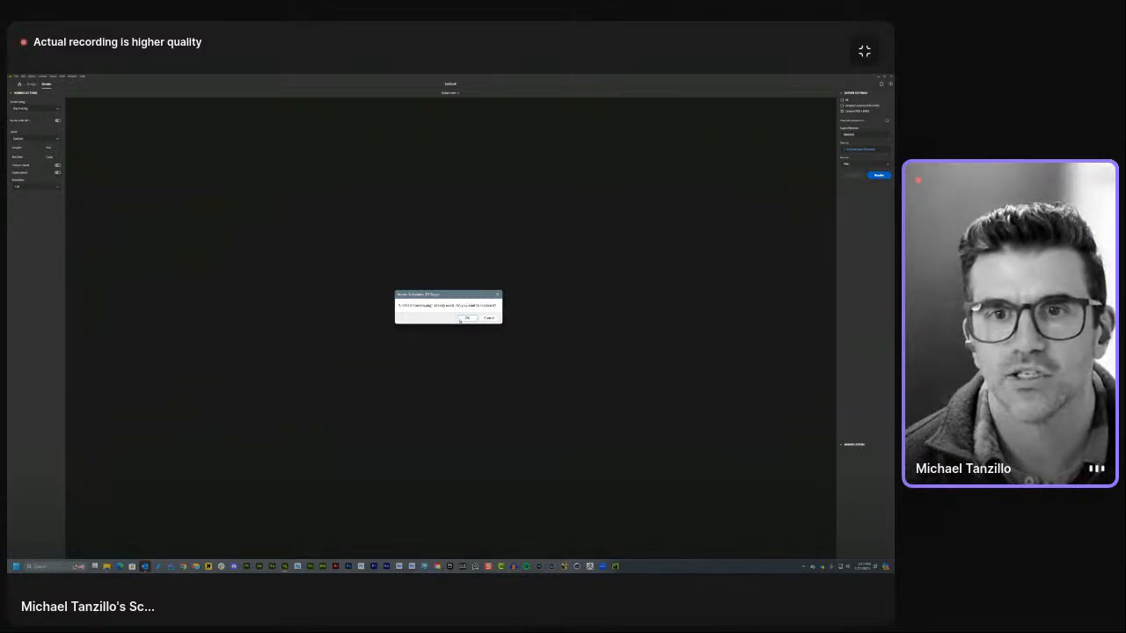
click(466, 317)
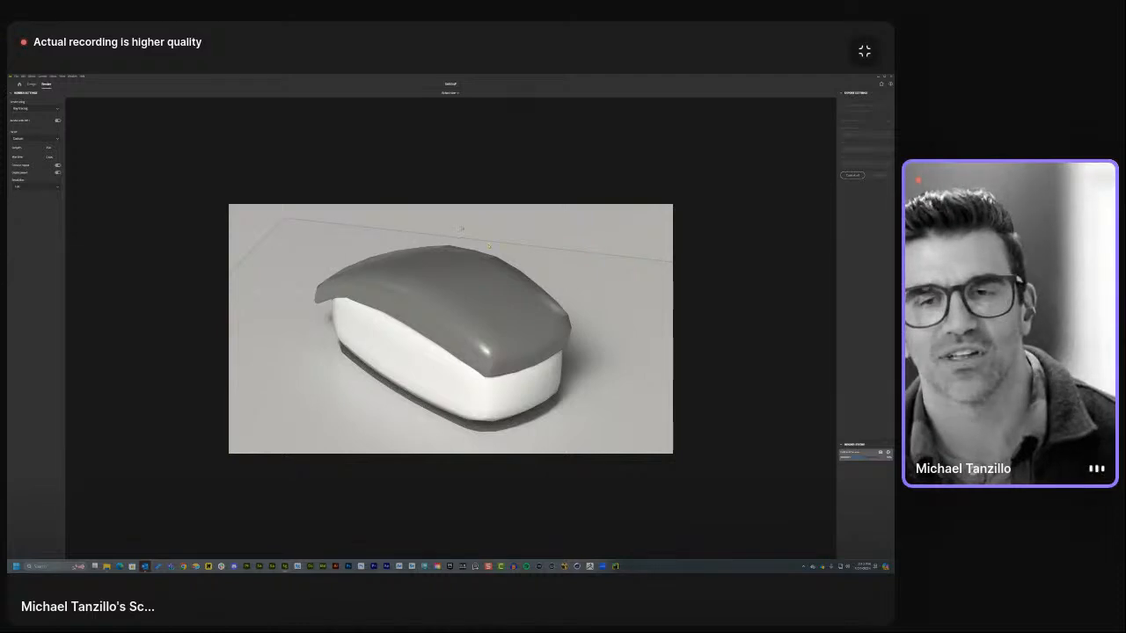
click(32, 83)
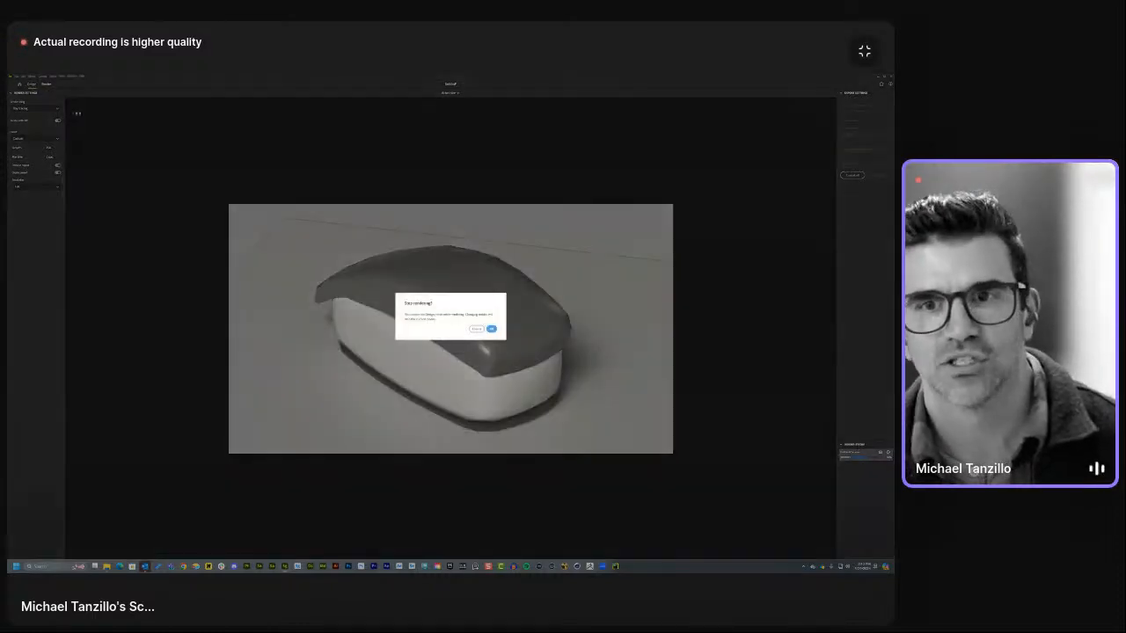
click(491, 329)
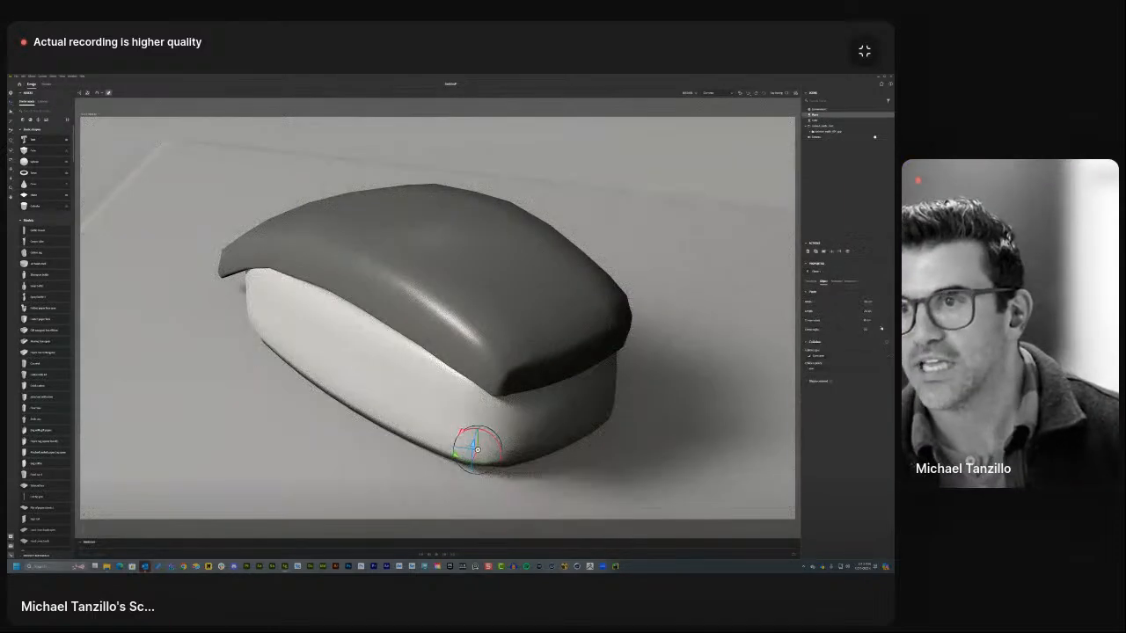
Set the backdrop plane's base color to light salmon pink and the nigiri rice's base color to teal.
click(835, 282)
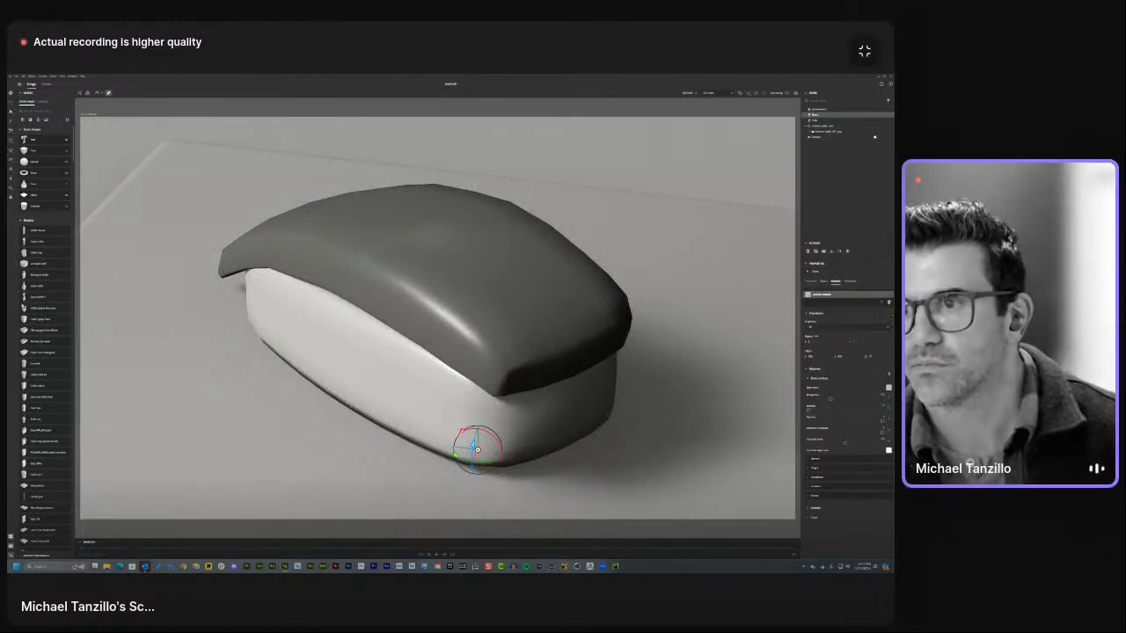
click(888, 388)
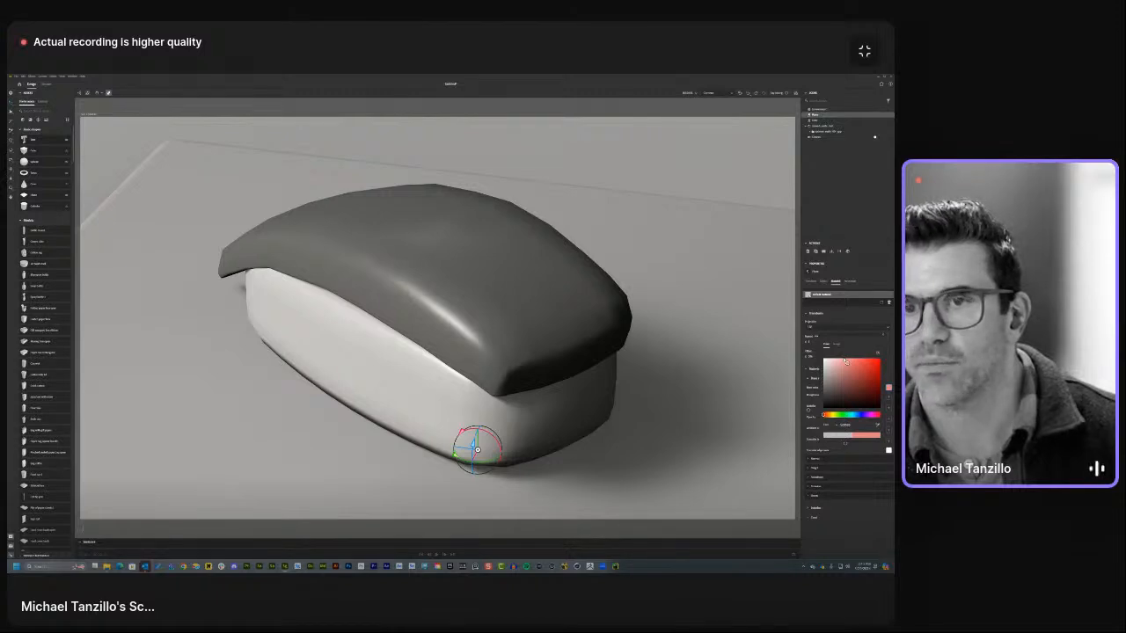
click(378, 397)
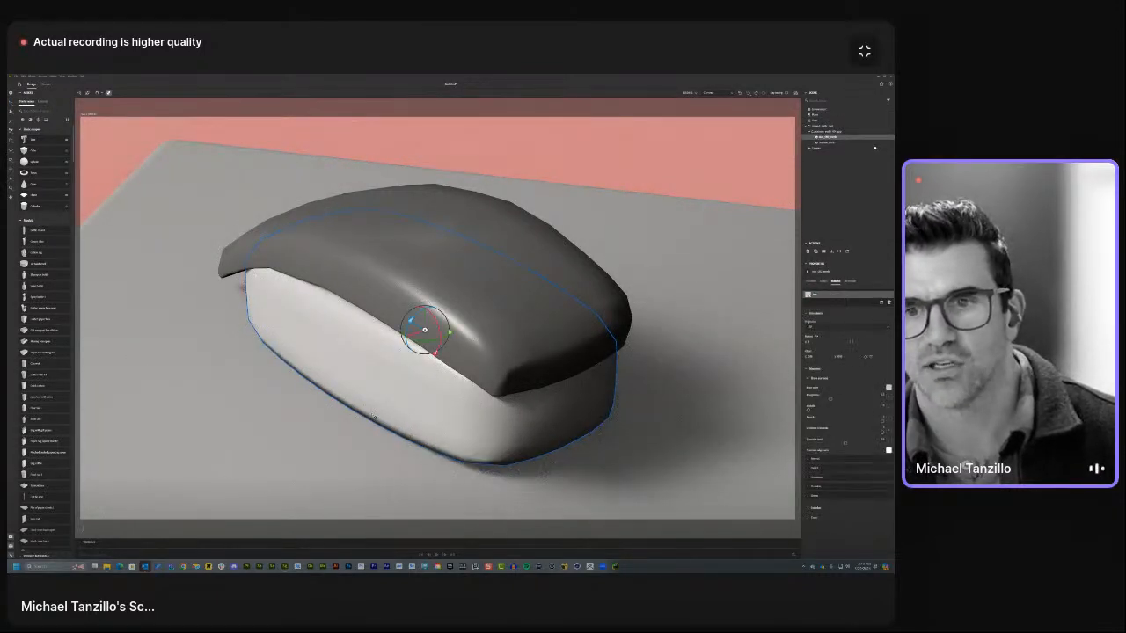
click(888, 388)
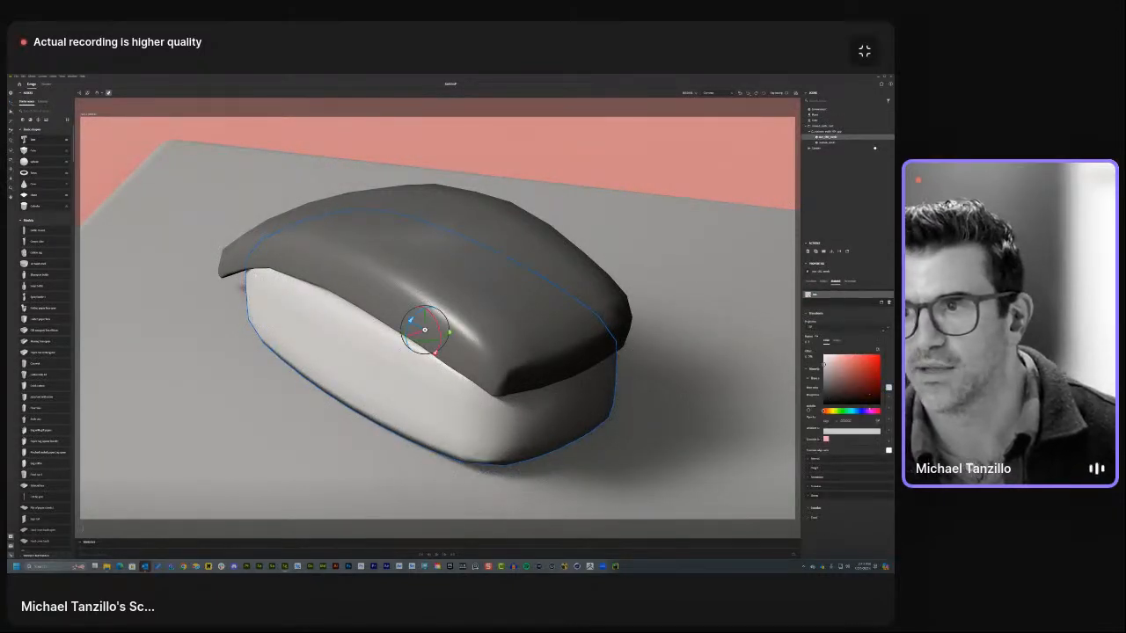
click(865, 377)
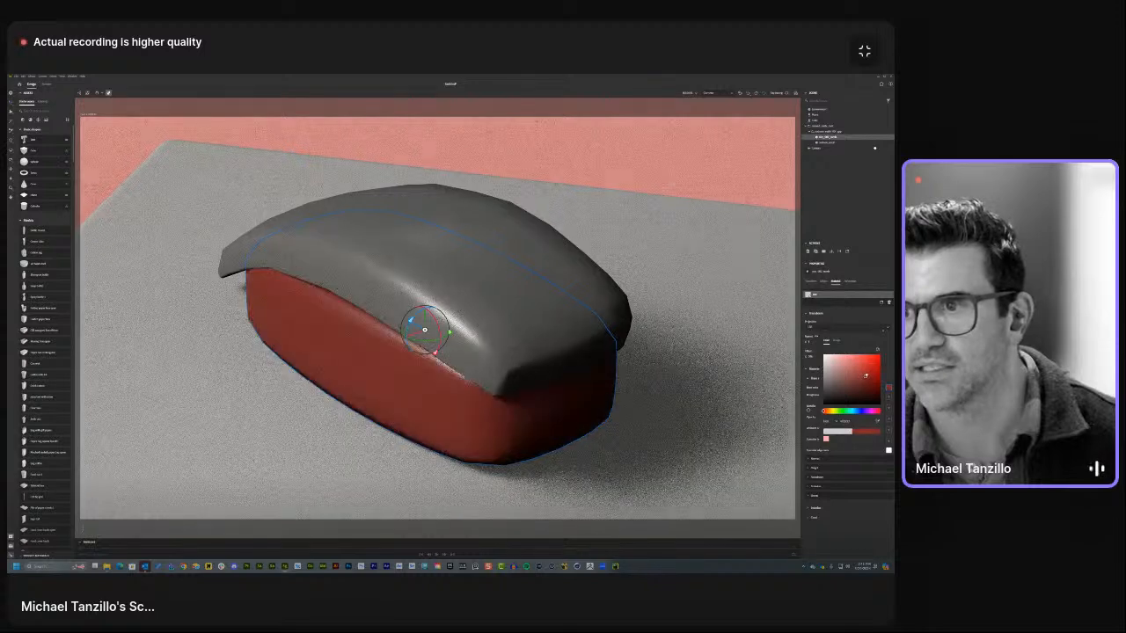
drag(865, 376, 869, 371)
drag(864, 411, 852, 411)
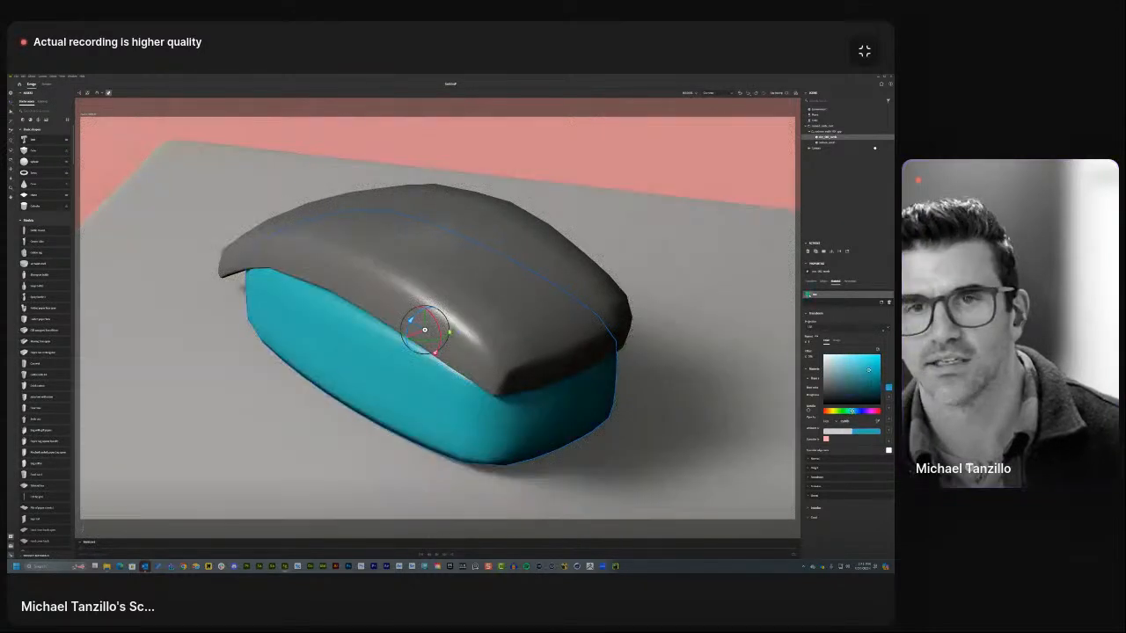
Set the salmon topping's base color to bright red and render the recolored scene.
click(422, 280)
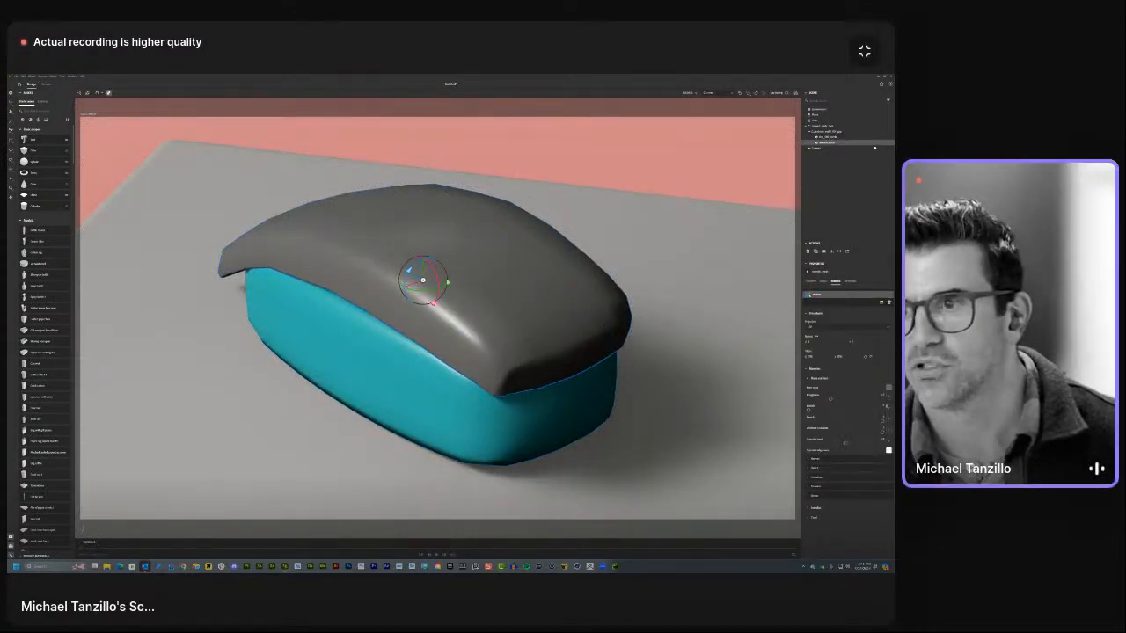
click(889, 387)
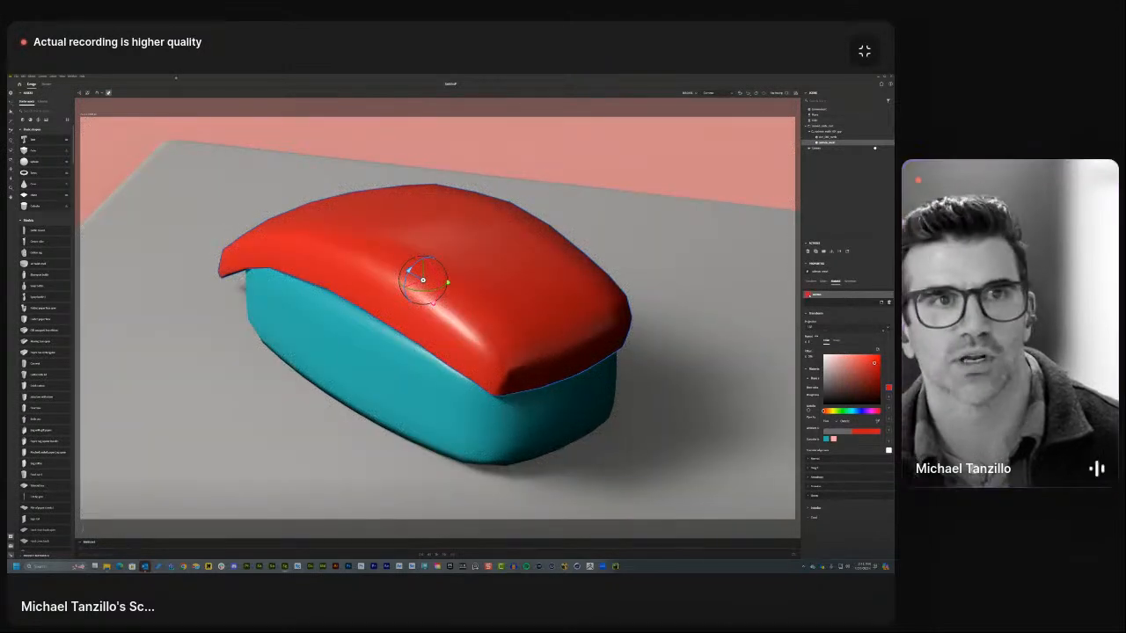
click(45, 84)
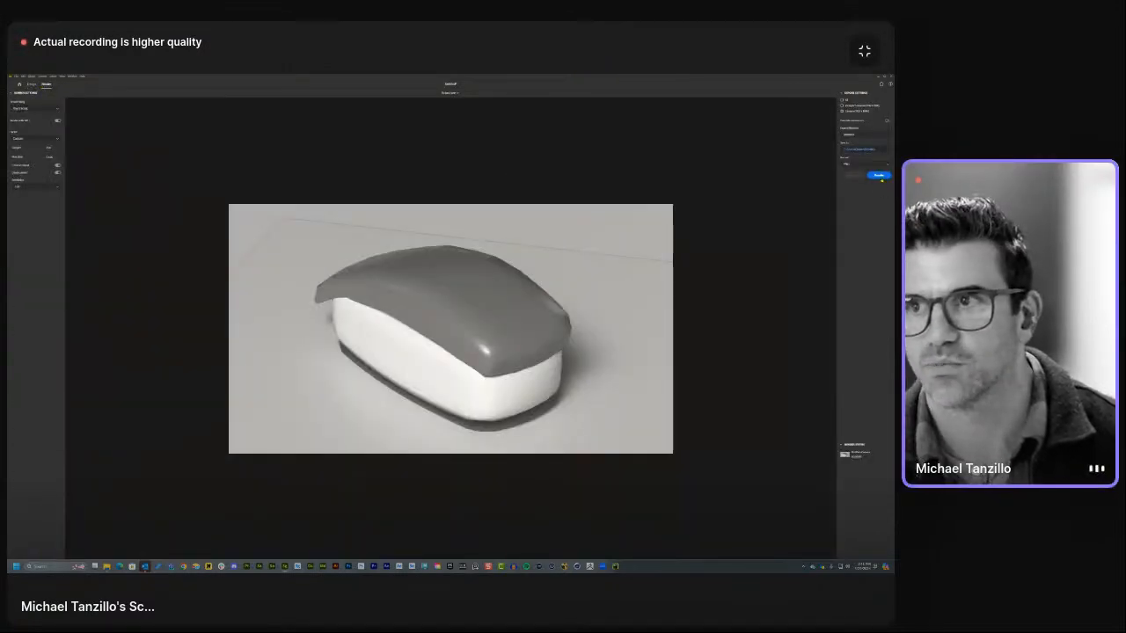
click(879, 175)
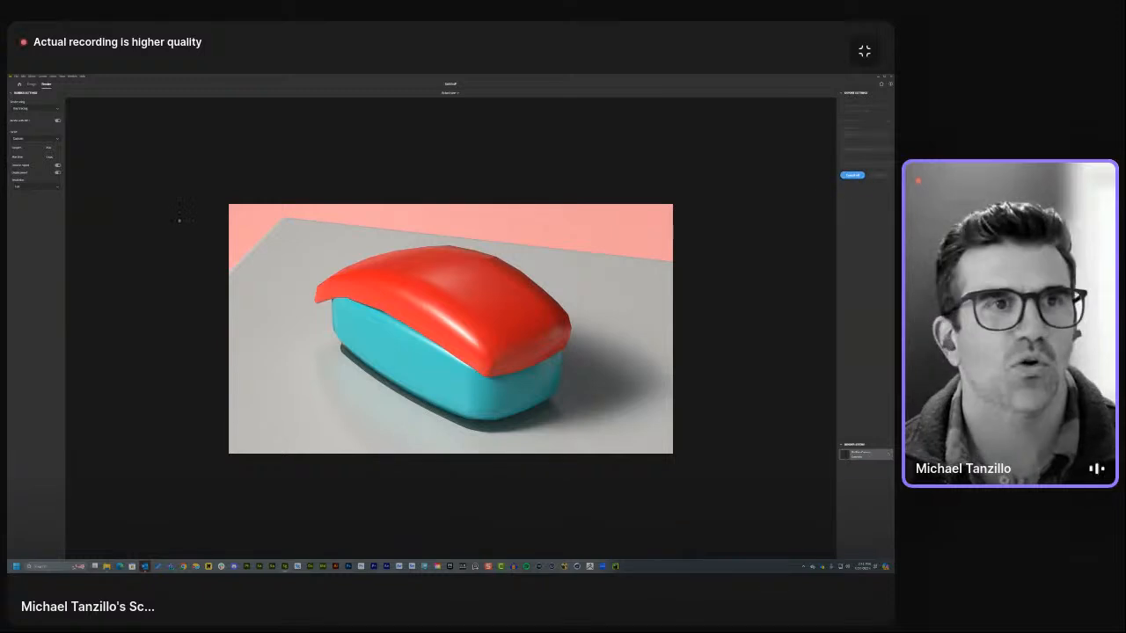
Change the render method from ray tracing to real time and render again, overwriting the existing image file.
click(28, 108)
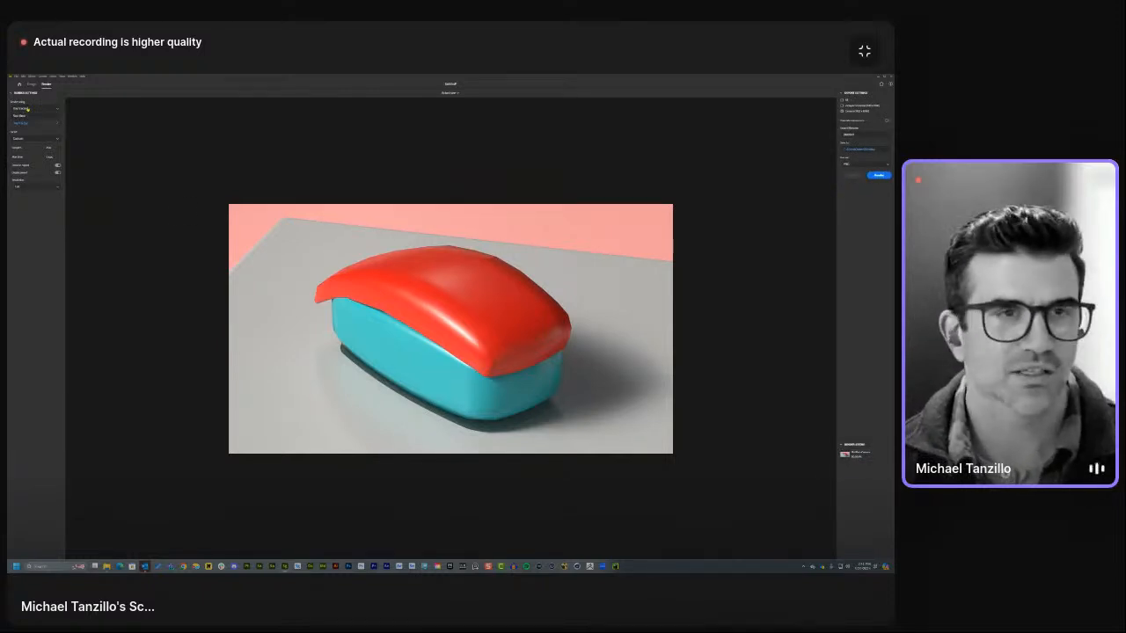
click(29, 121)
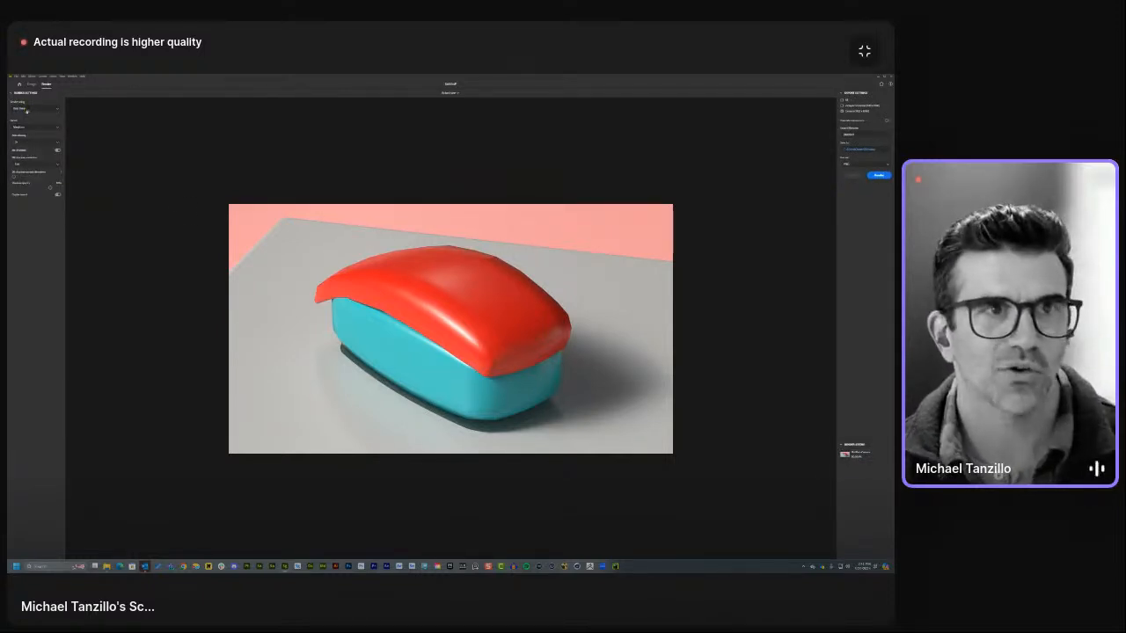
click(876, 175)
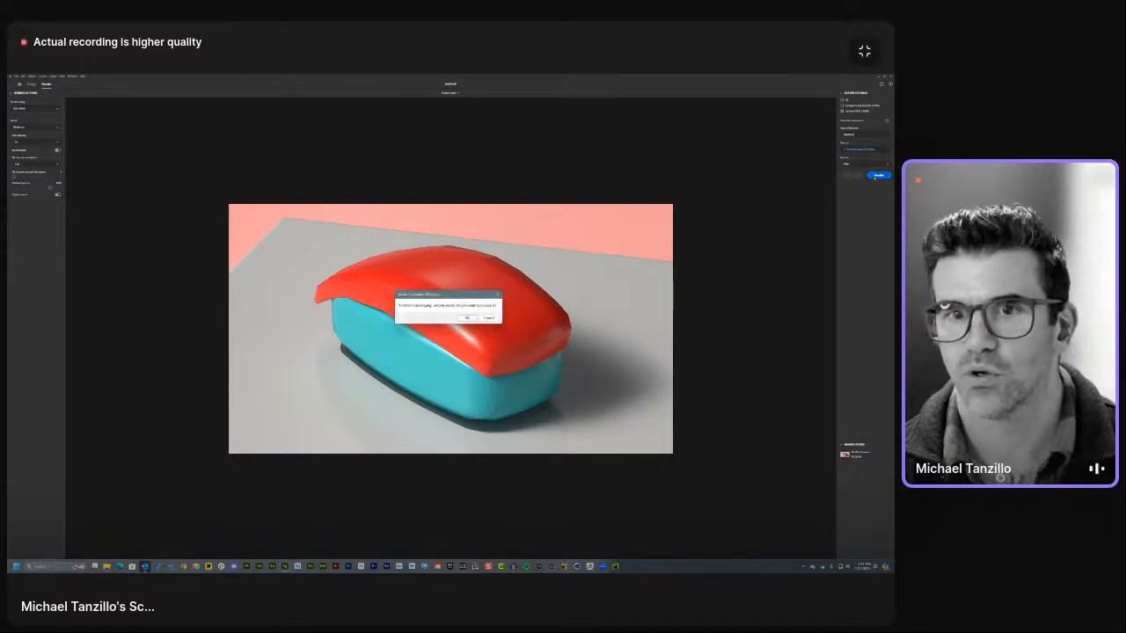
click(465, 317)
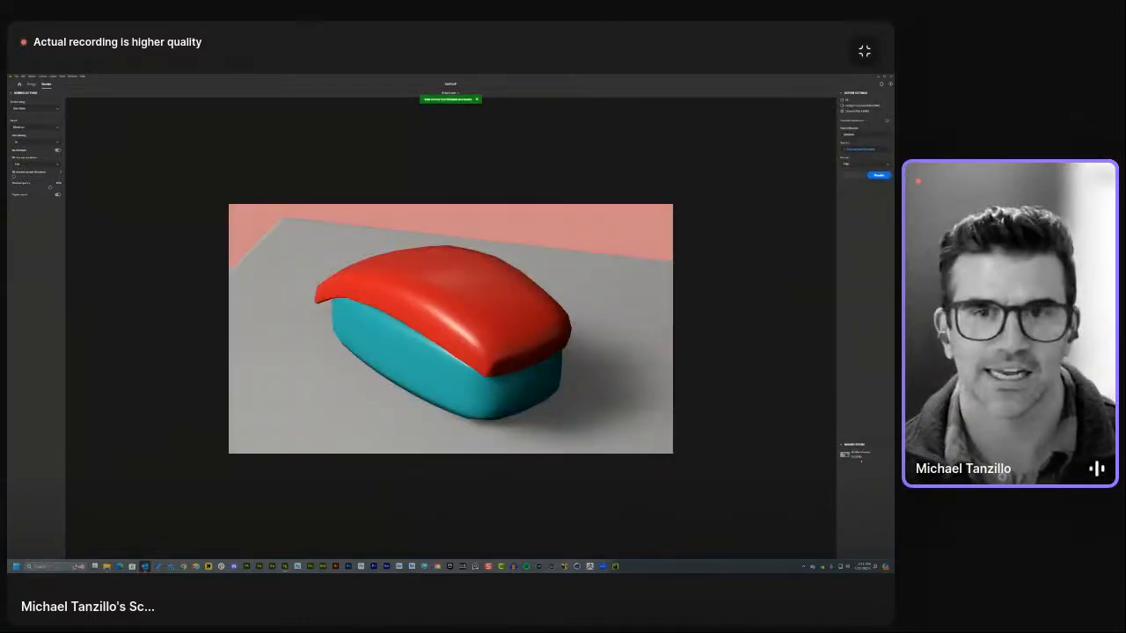
Switch to Adobe Firefly, clear the old structure reference and upload the new nigiri render as the structure reference.
key(ctrl+super+Left)
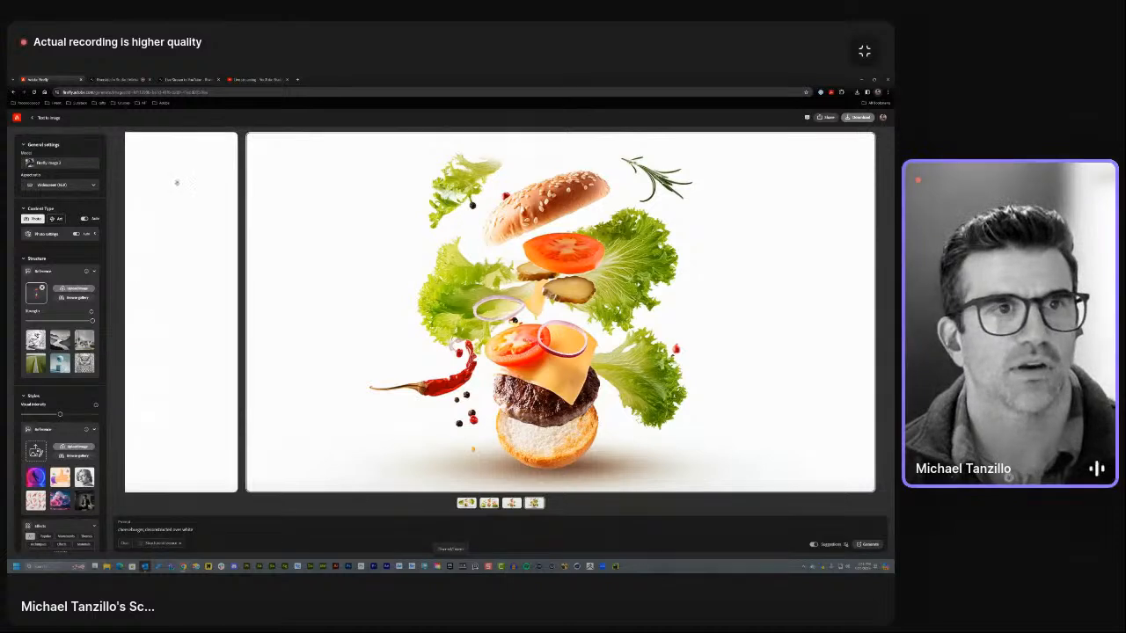
click(125, 543)
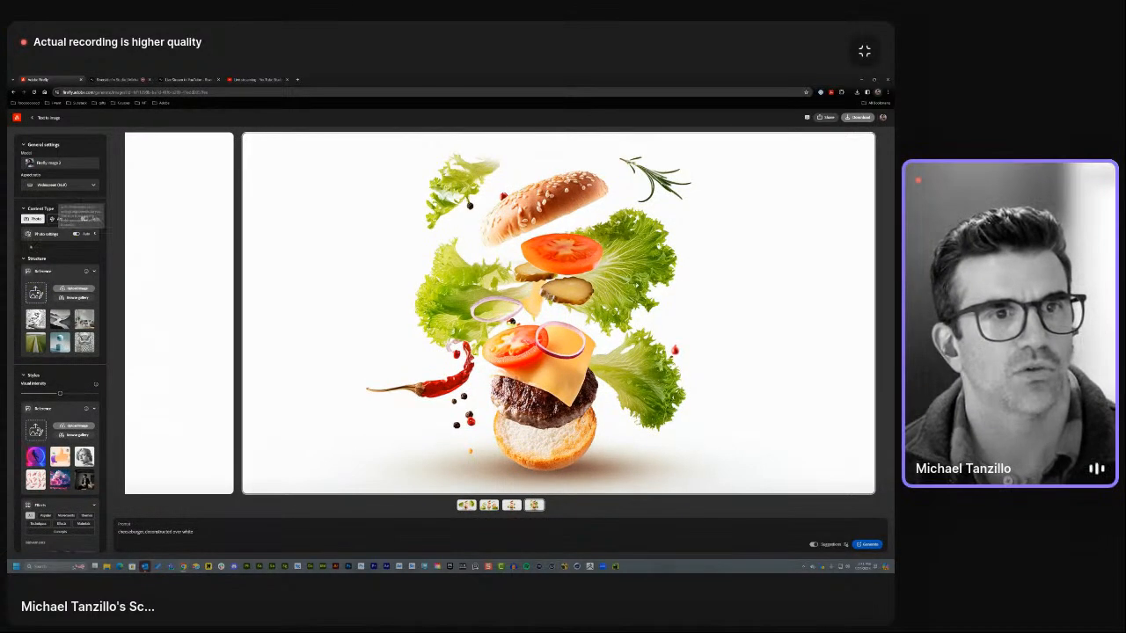
click(37, 292)
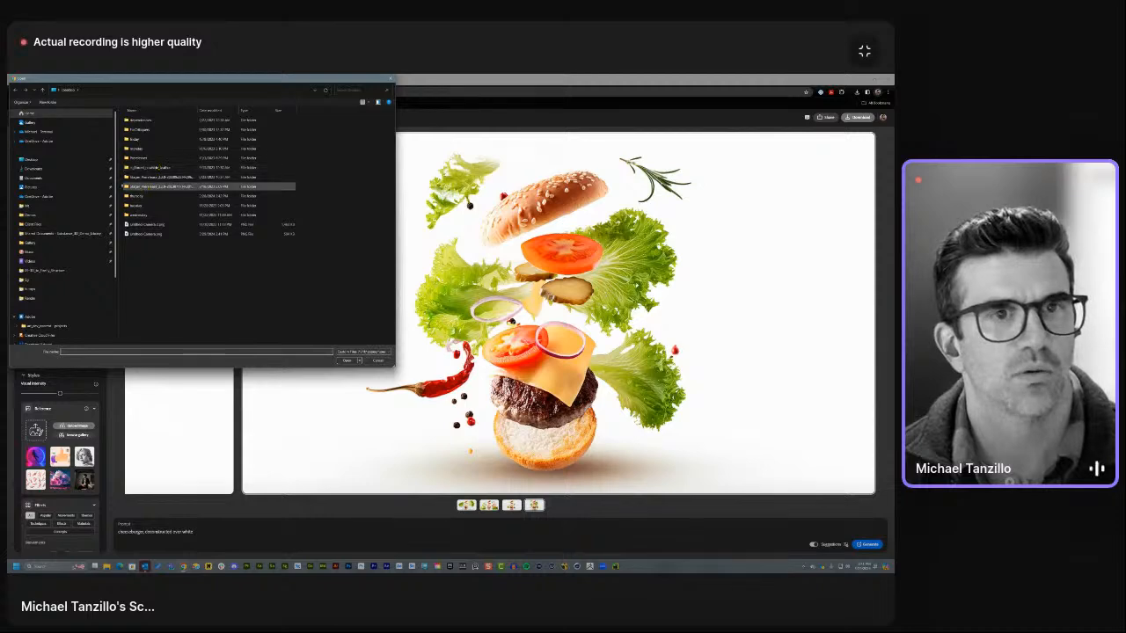
double_click(145, 233)
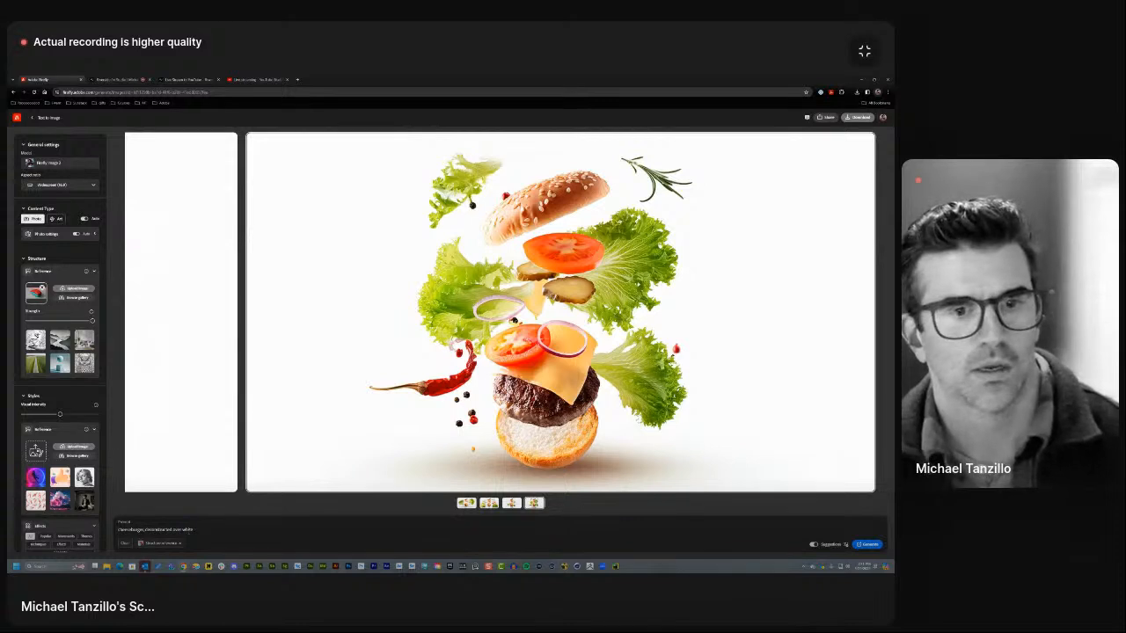
Replace the prompt with the suggestion "cheeseburger with bacon, tomato, onion, and cheese on wooden background" and generate the images.
triple_click(188, 531)
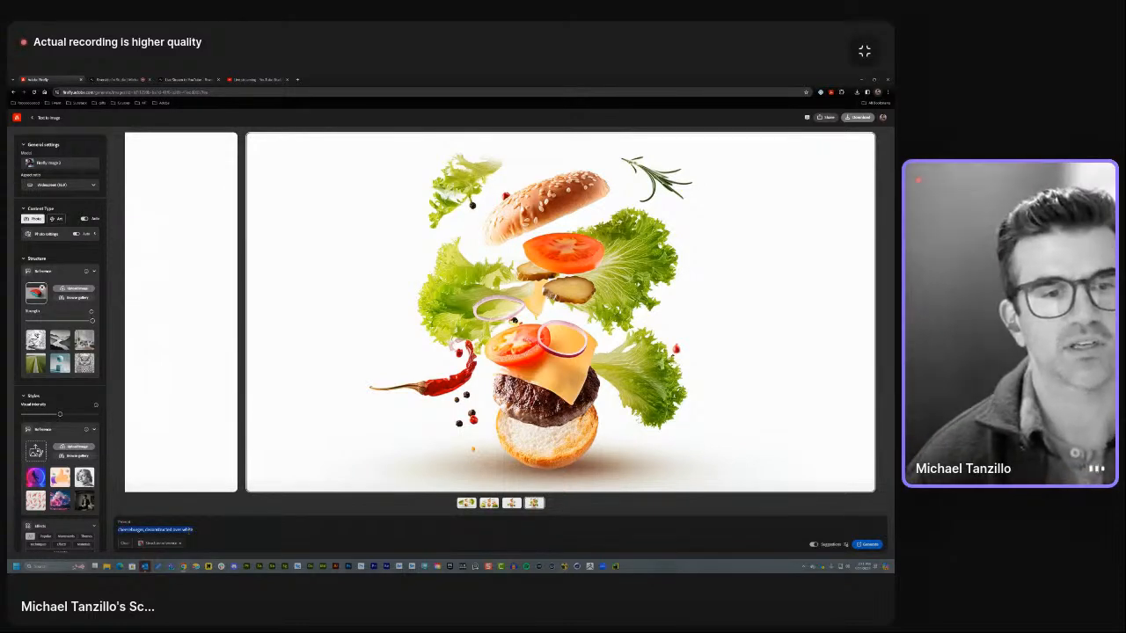
key(BackSpace)
text(cheeseburger)
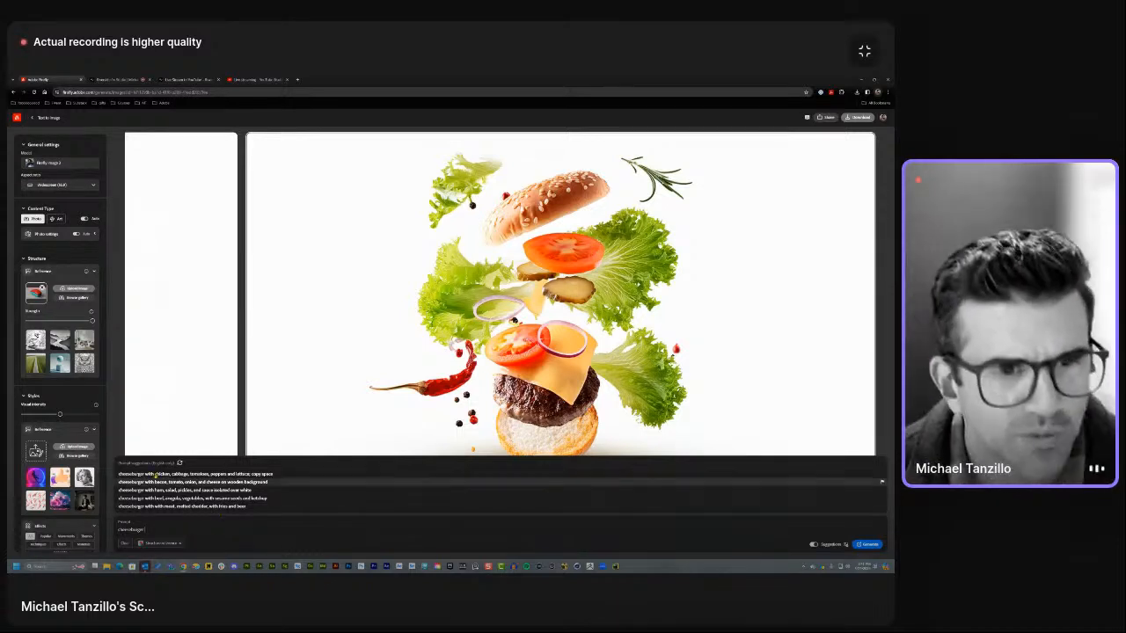
click(201, 482)
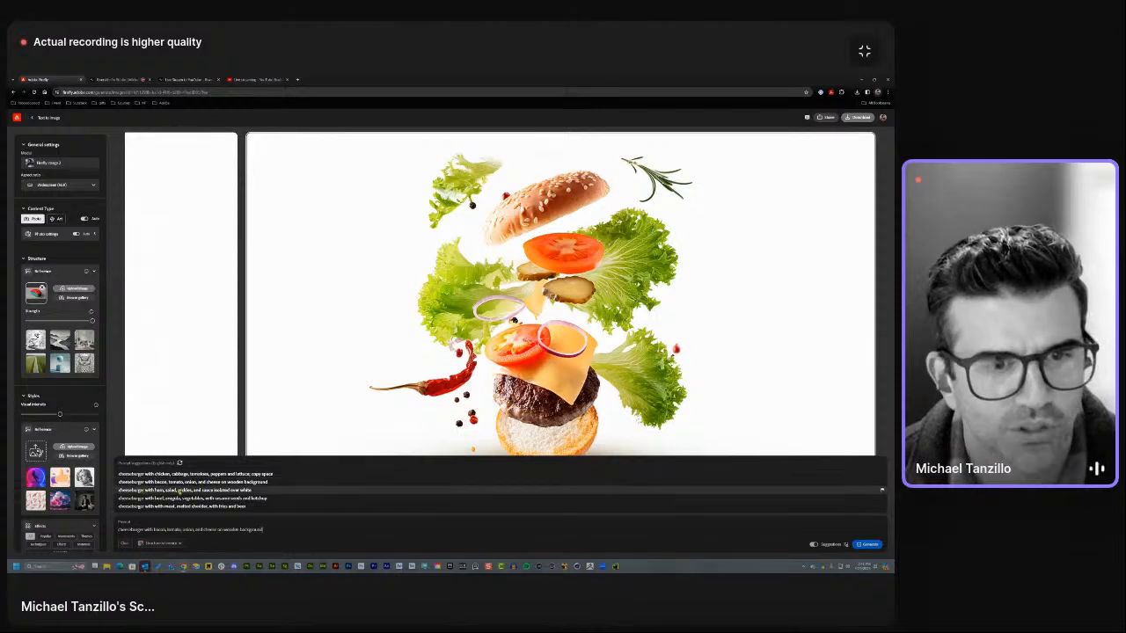
click(869, 544)
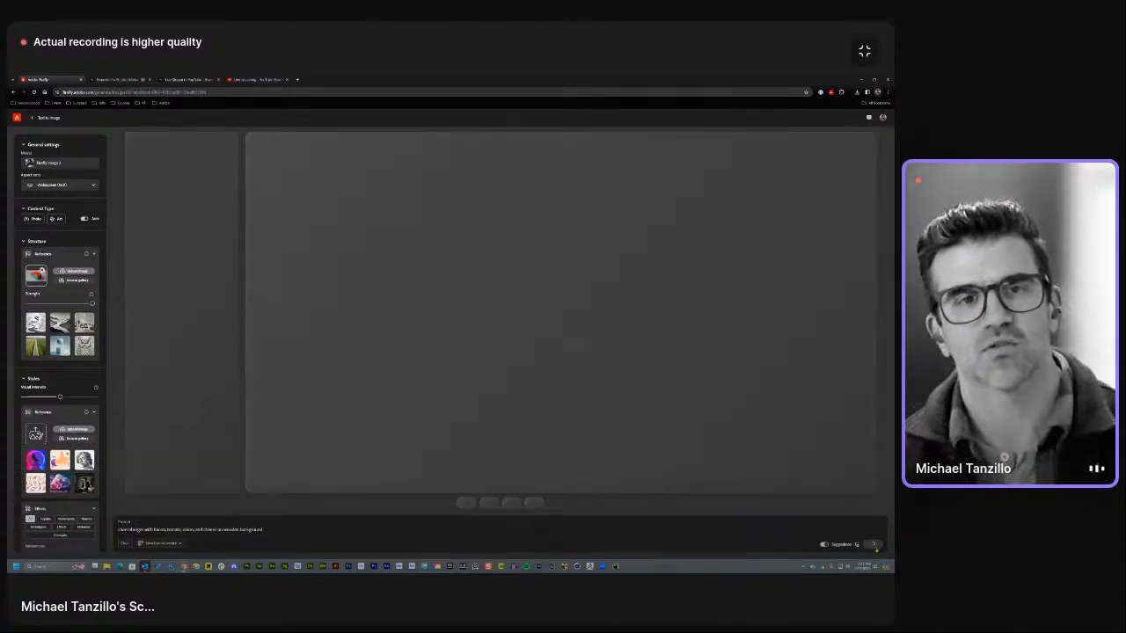
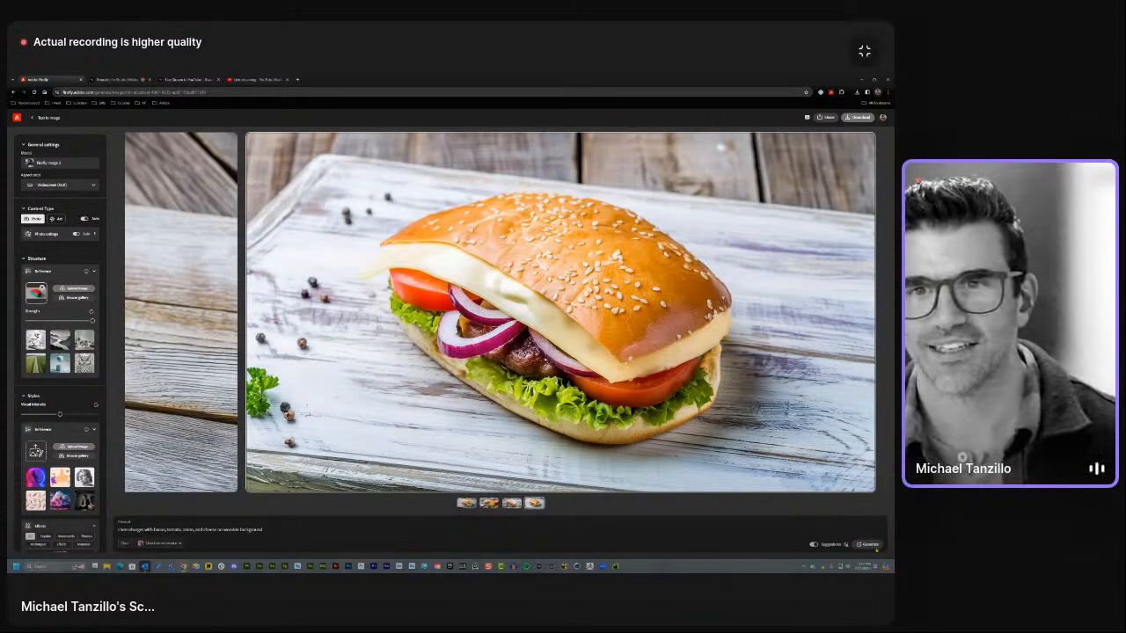
Look through the generated cheeseburger variations from the last one back to the first.
key(Left)
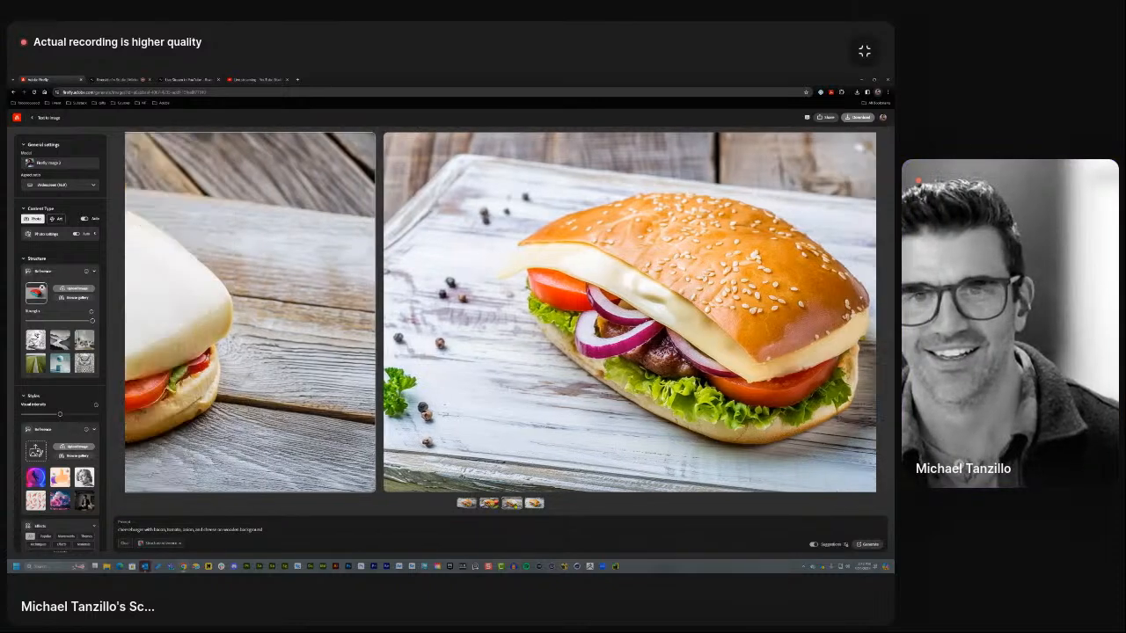
key(Left)
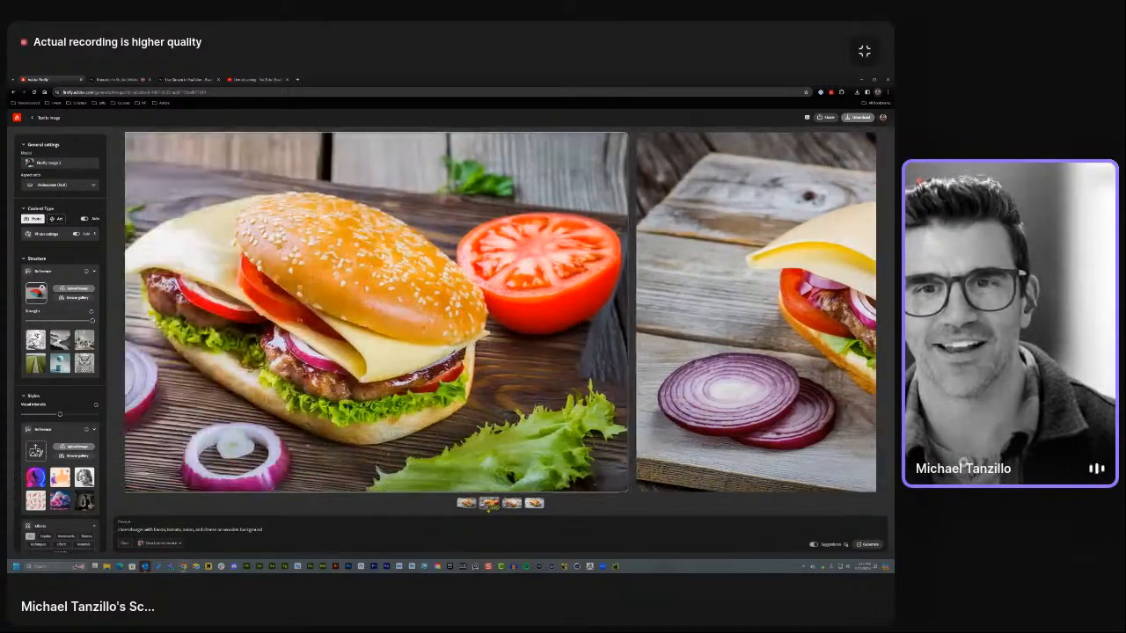
key(Left)
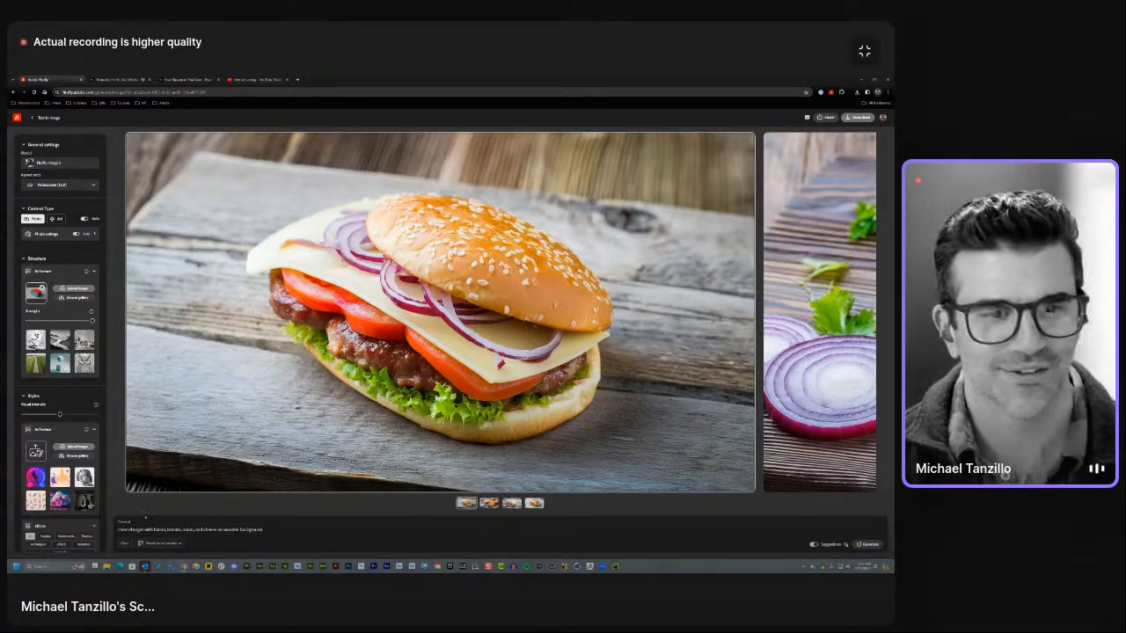
Replace the prompt with "salmon sushi with caviar and chopsticks on a black background" and generate the images.
key(ctrl+a)
key(BackSpace)
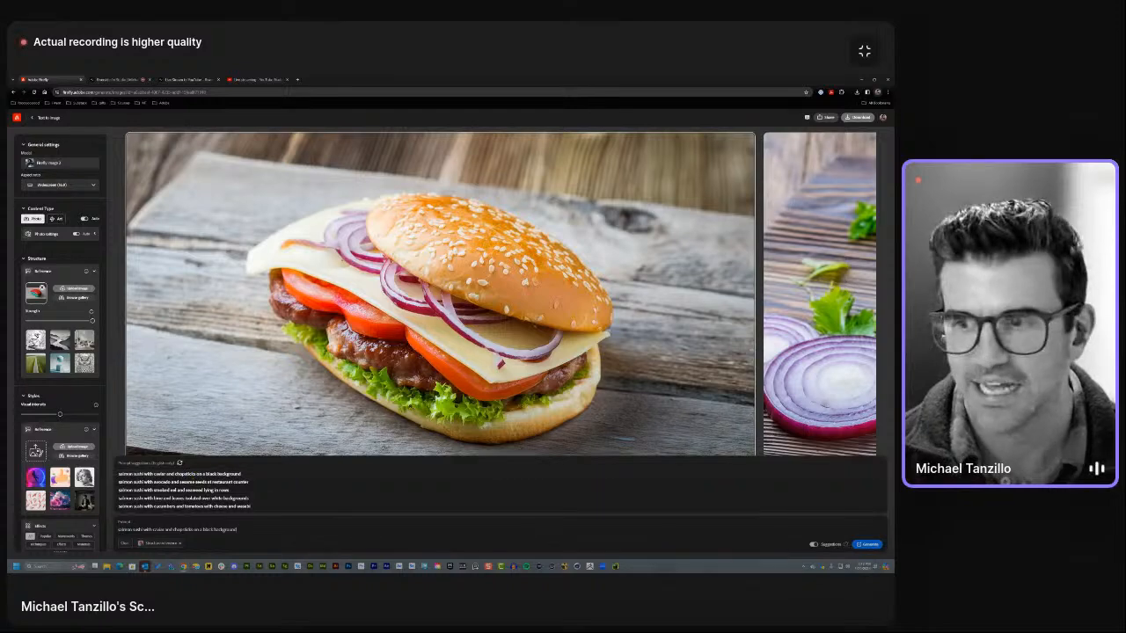
click(866, 544)
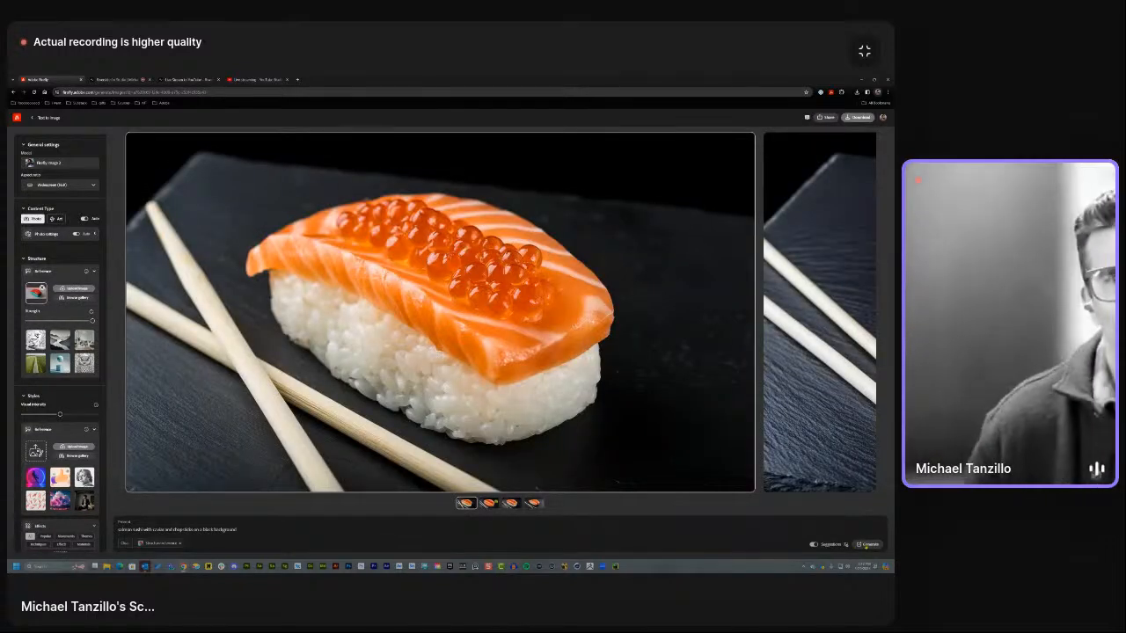
Look through the generated salmon sushi variations, then return to the first one and download it.
click(489, 504)
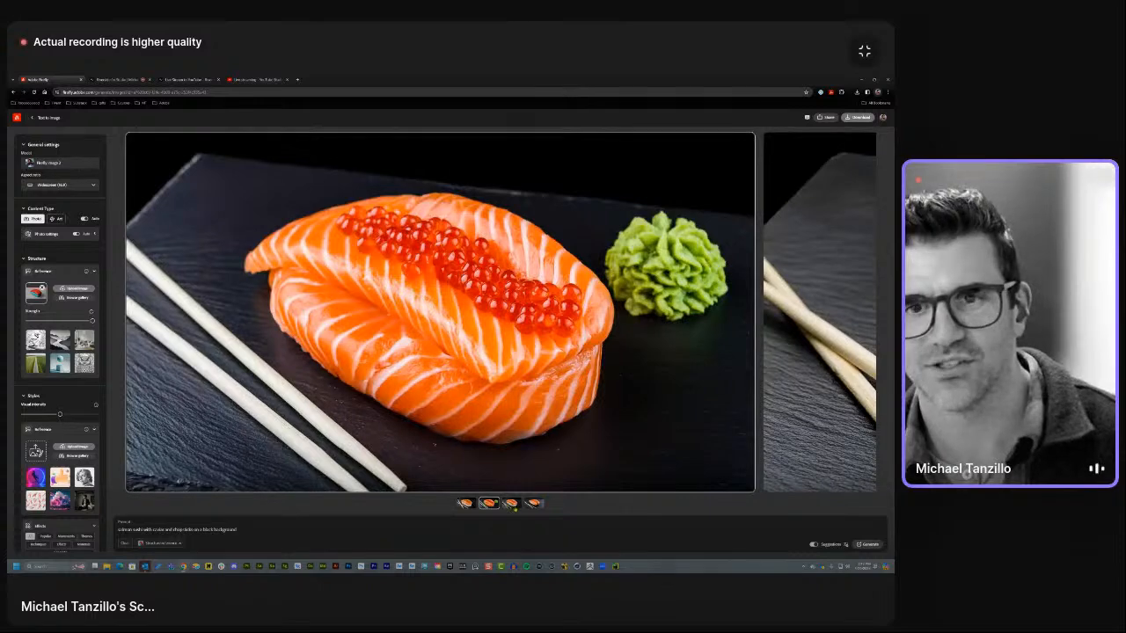
click(511, 504)
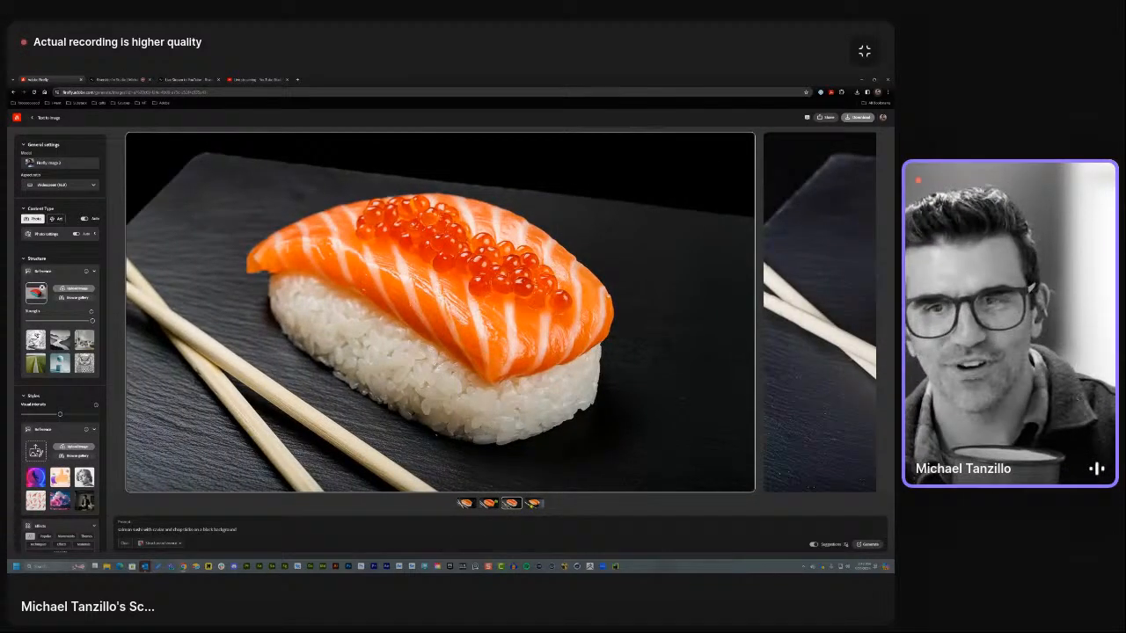
click(533, 503)
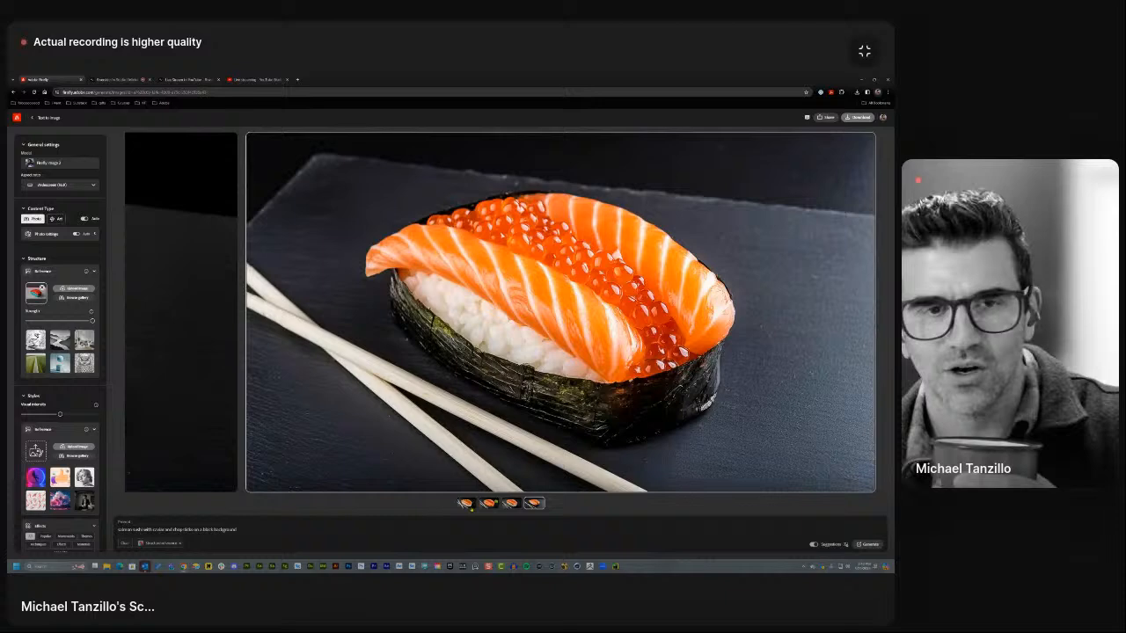
click(466, 503)
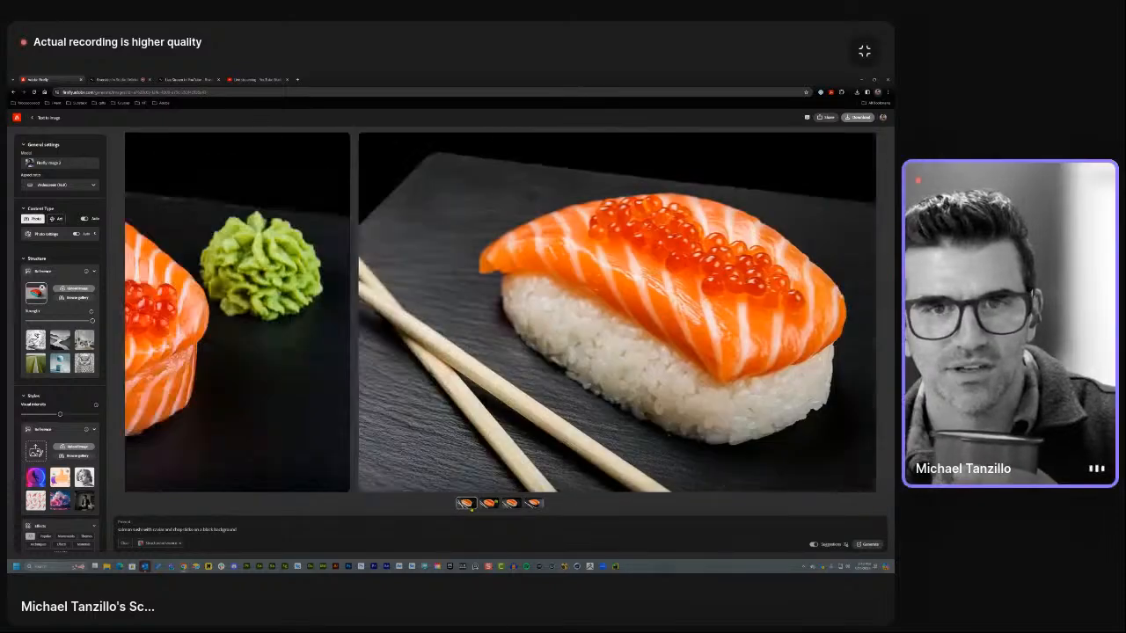
click(737, 139)
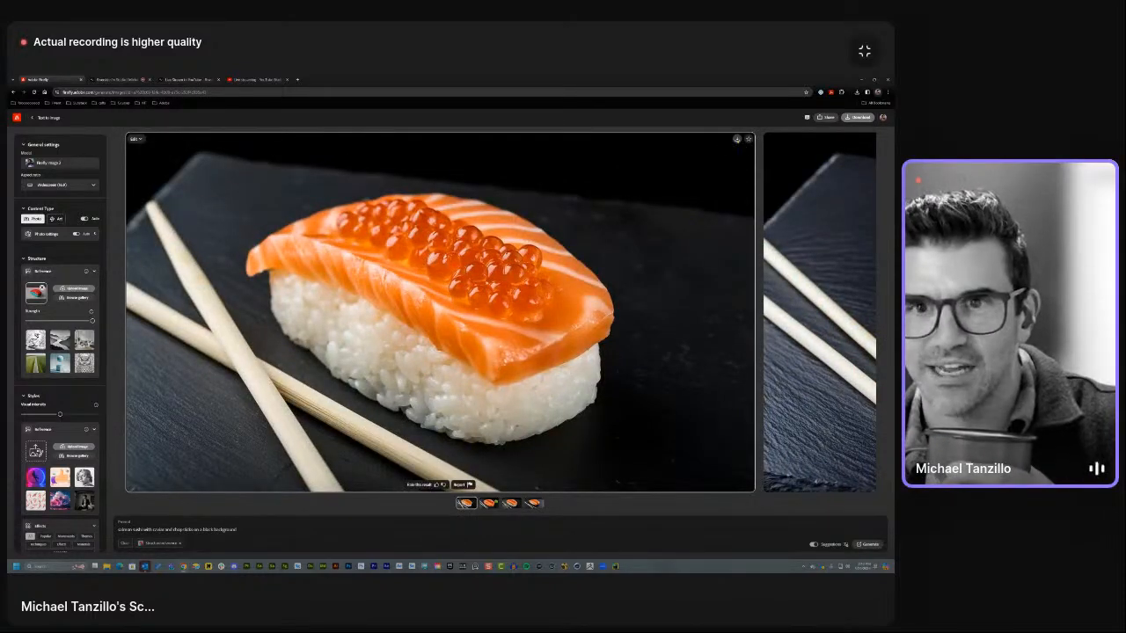
click(350, 360)
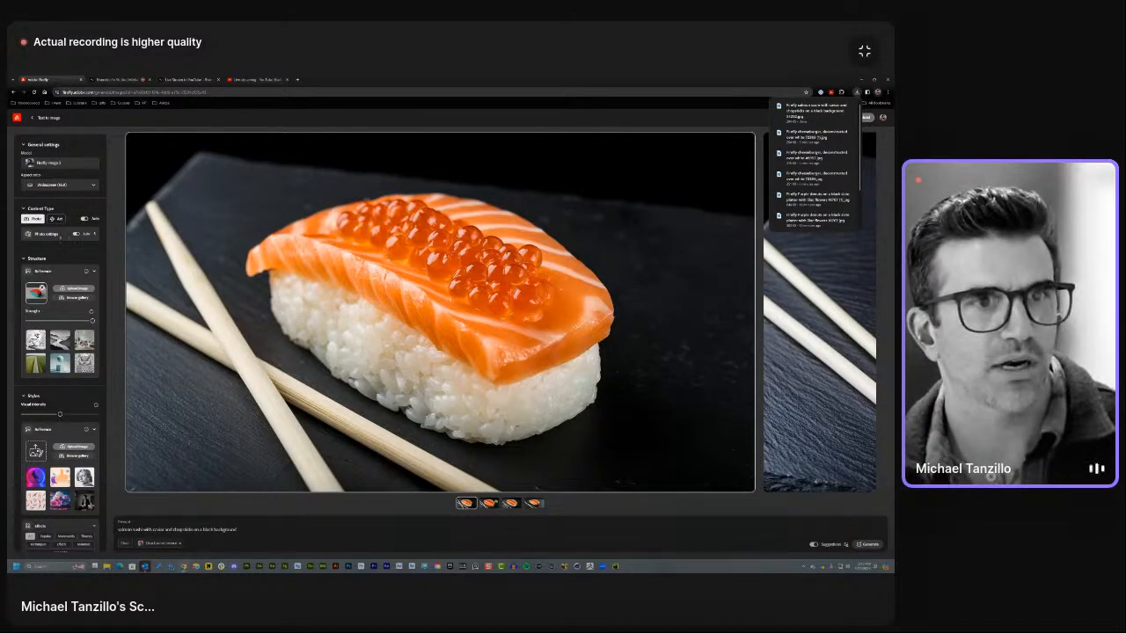
Set the content type to Art and apply the Cyberpunk effect to the sushi prompt.
scroll(61, 290, down, 3)
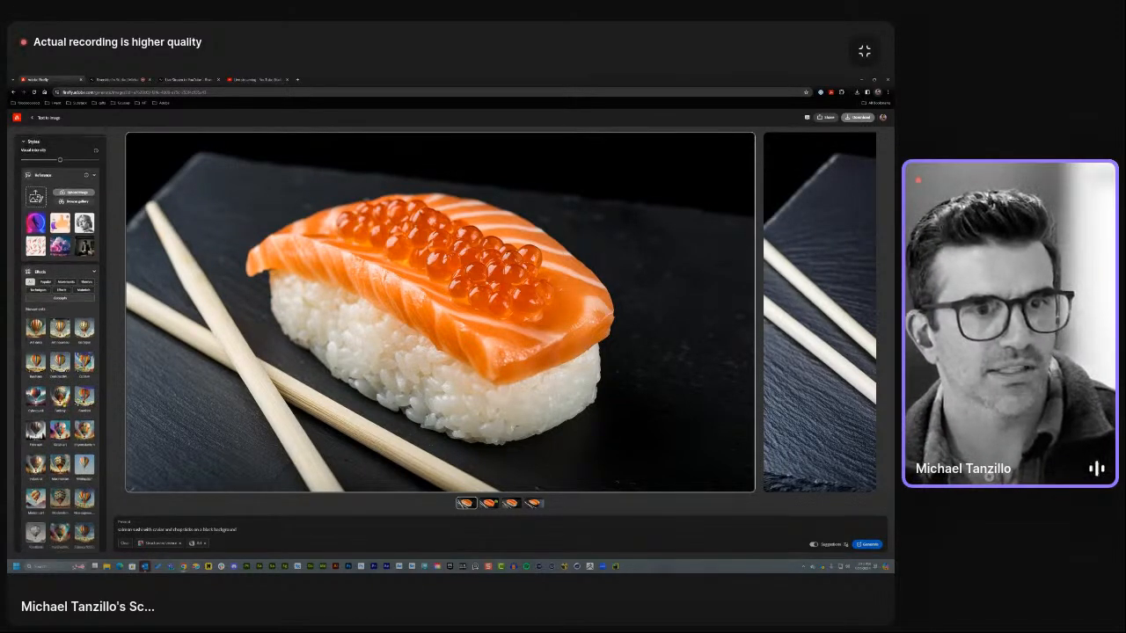
scroll(60, 343, down, 4)
click(35, 228)
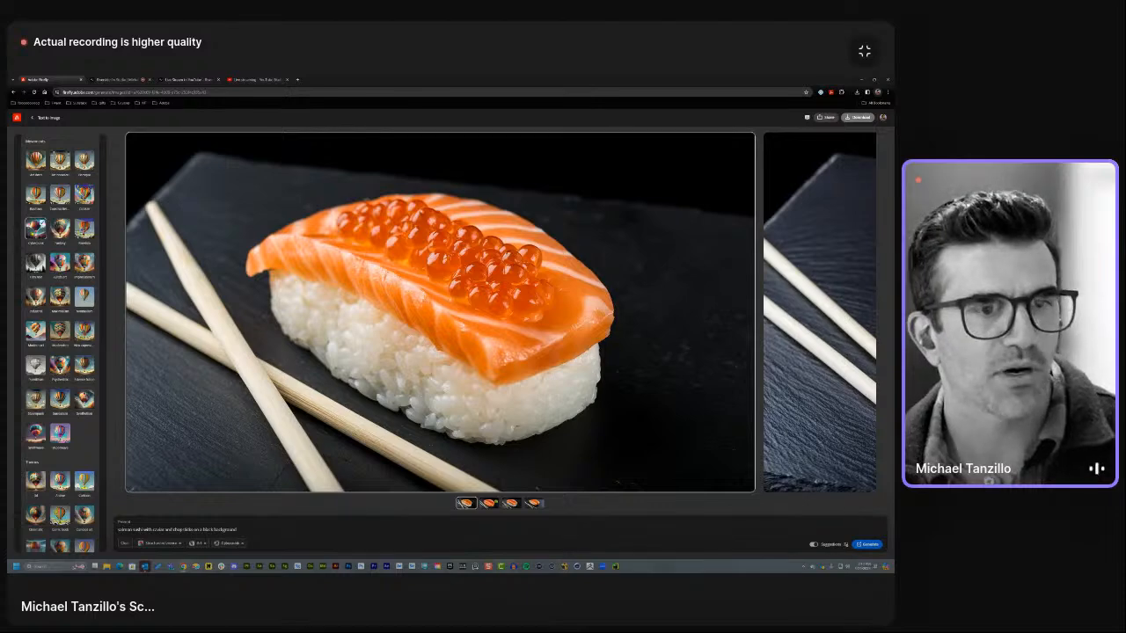
Add the Chaotic effect from the Concepts group and generate the sushi images again.
scroll(60, 343, down, 5)
scroll(60, 343, down, 3)
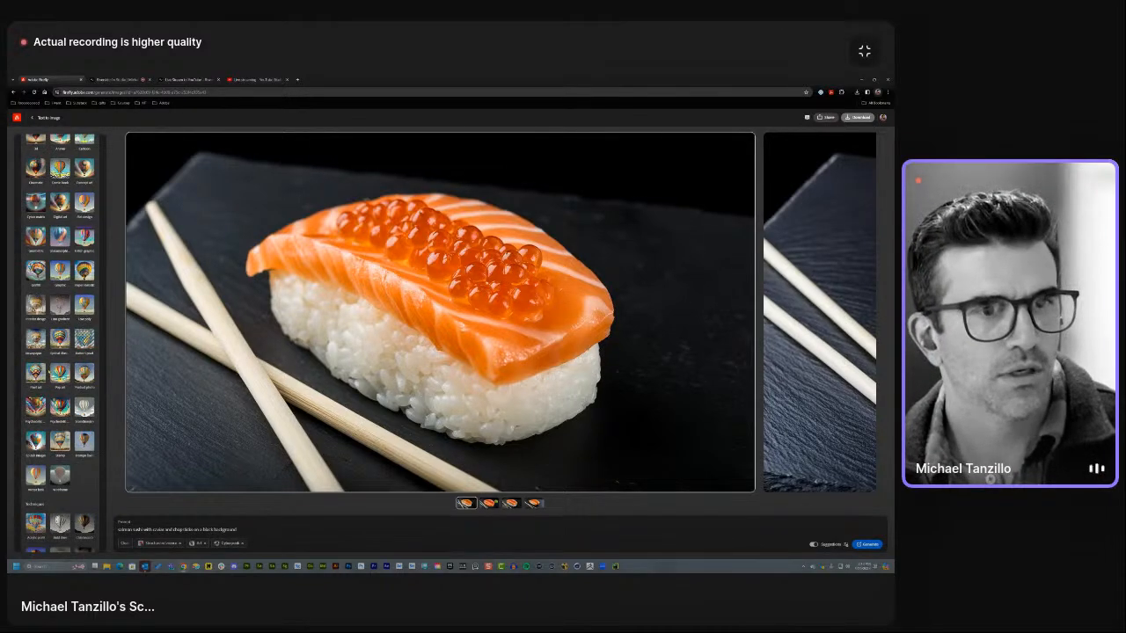
scroll(60, 343, down, 4)
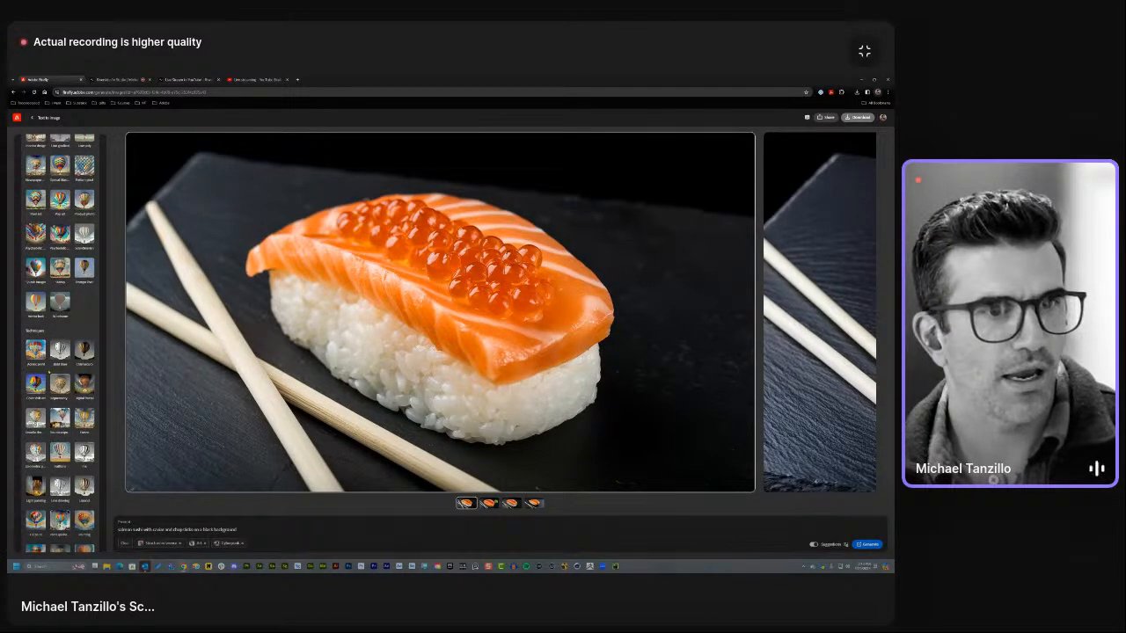
scroll(61, 326, down, 5)
scroll(61, 334, down, 10)
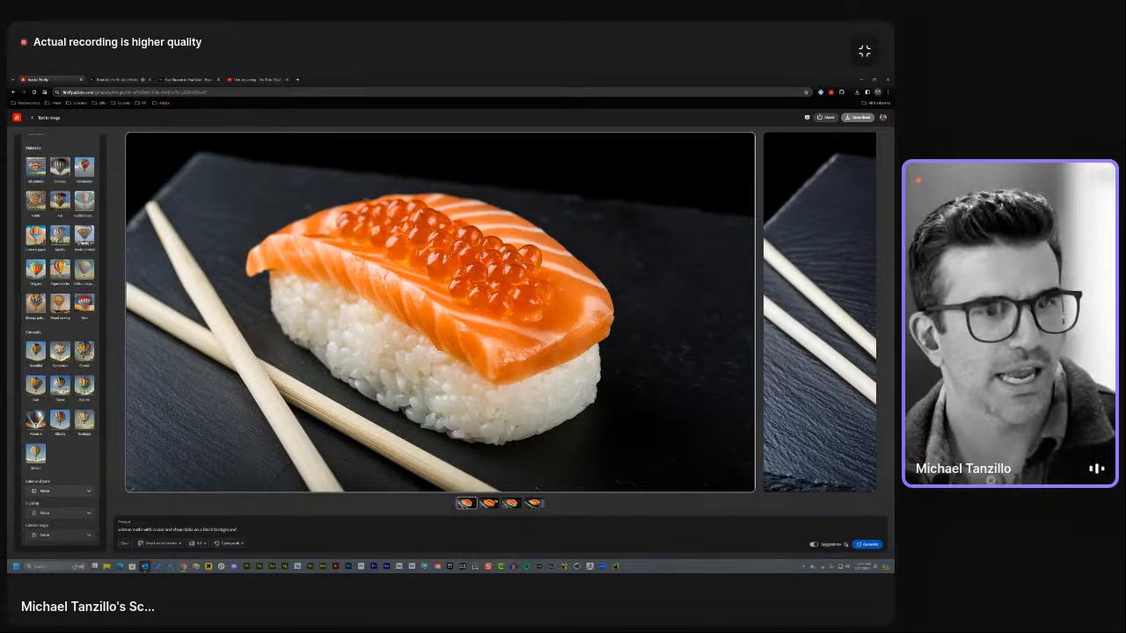
click(83, 350)
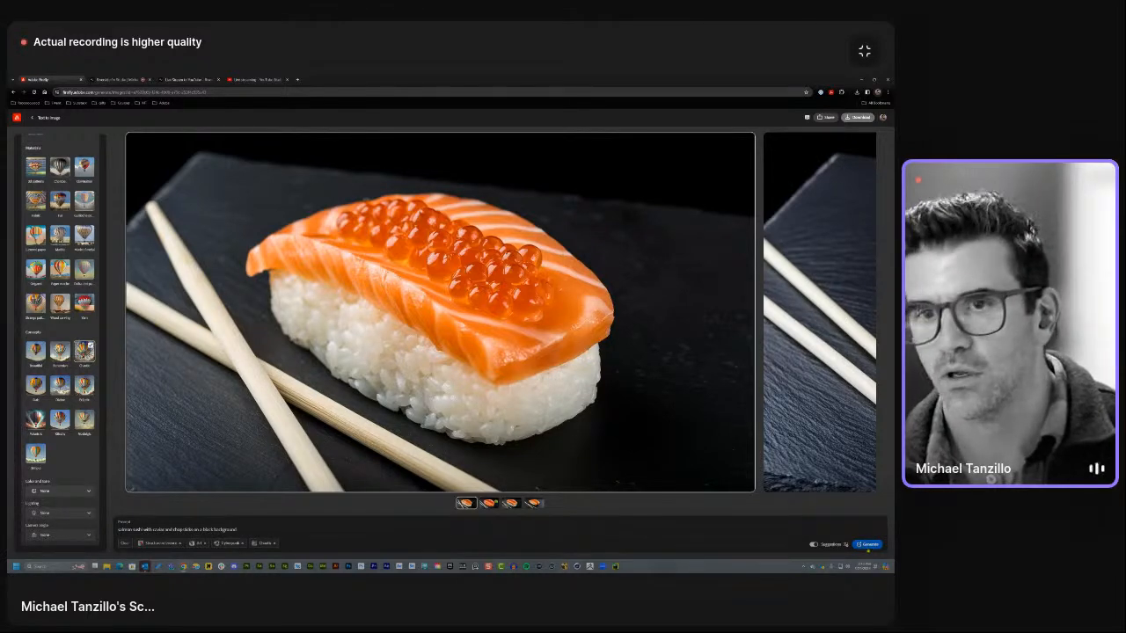
right_click(868, 547)
click(868, 545)
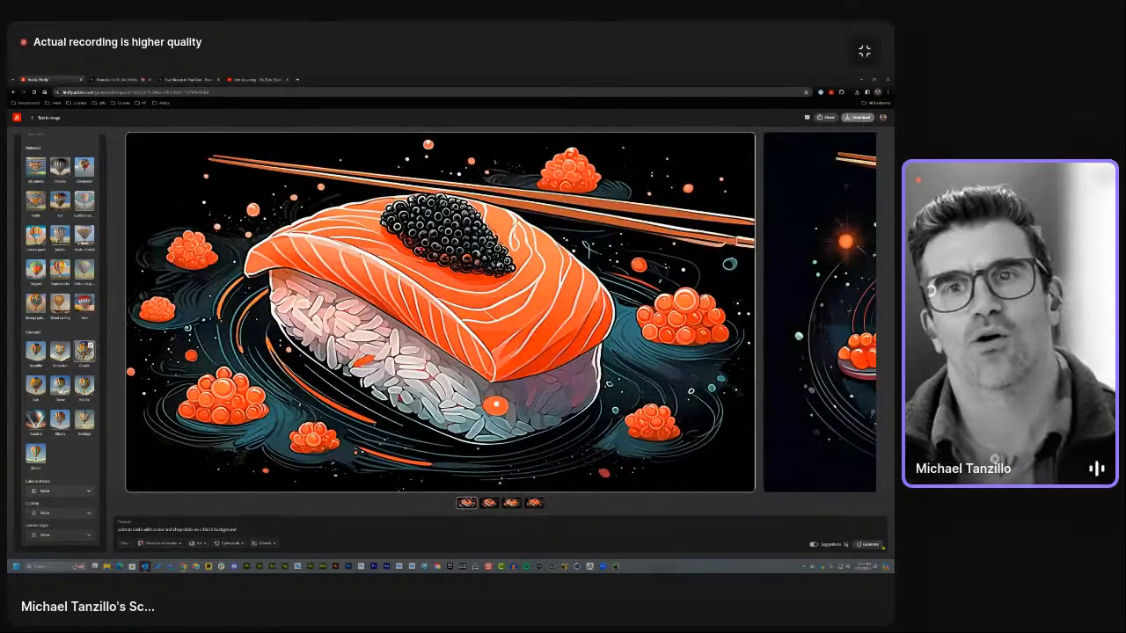
Look through the illustrated sushi variations and download the third one, with black caviar and a bowl of orange roe.
click(488, 503)
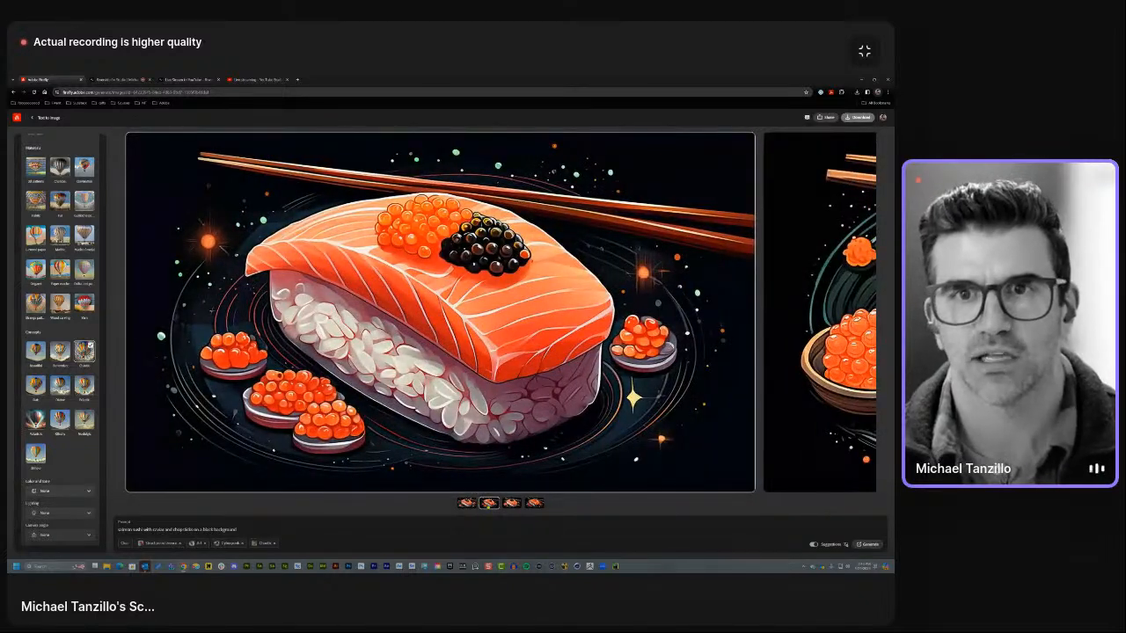
click(512, 503)
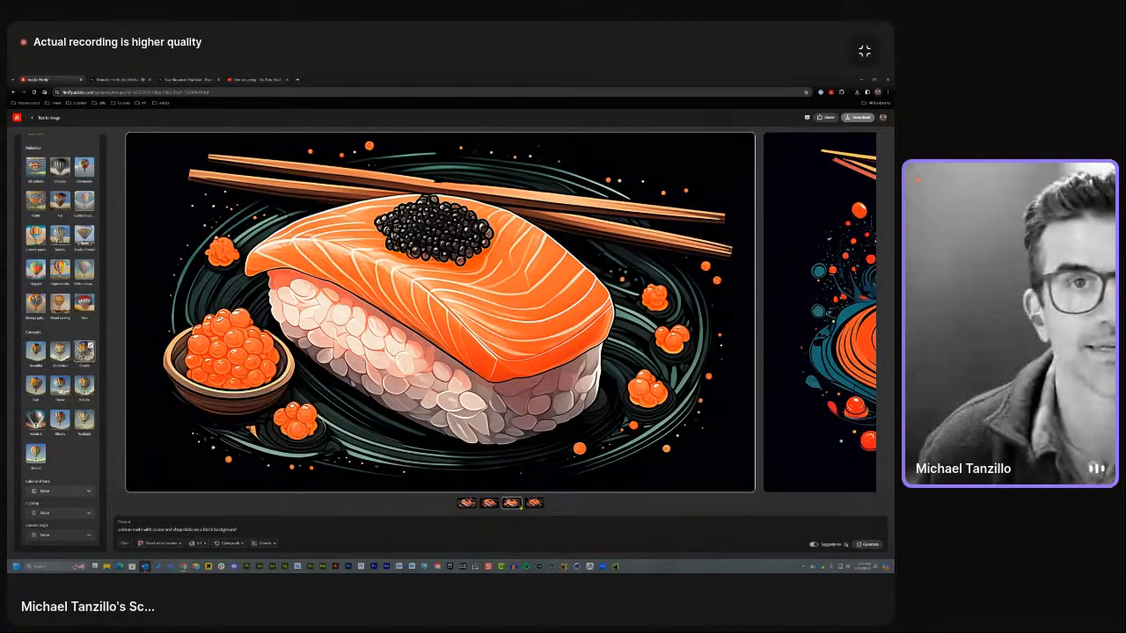
click(833, 402)
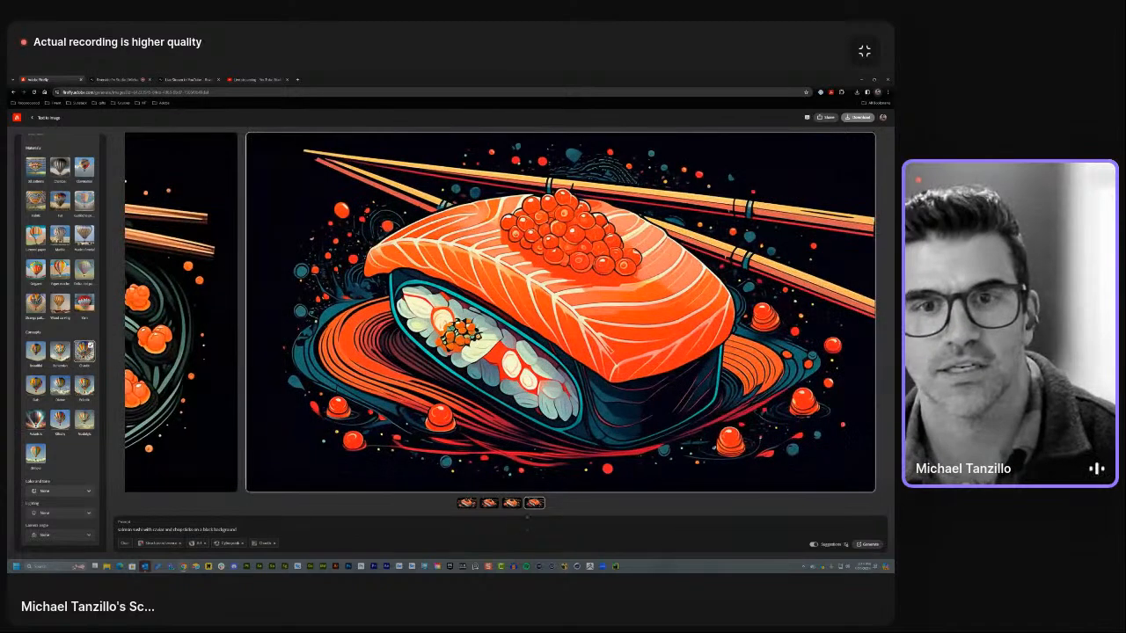
click(736, 138)
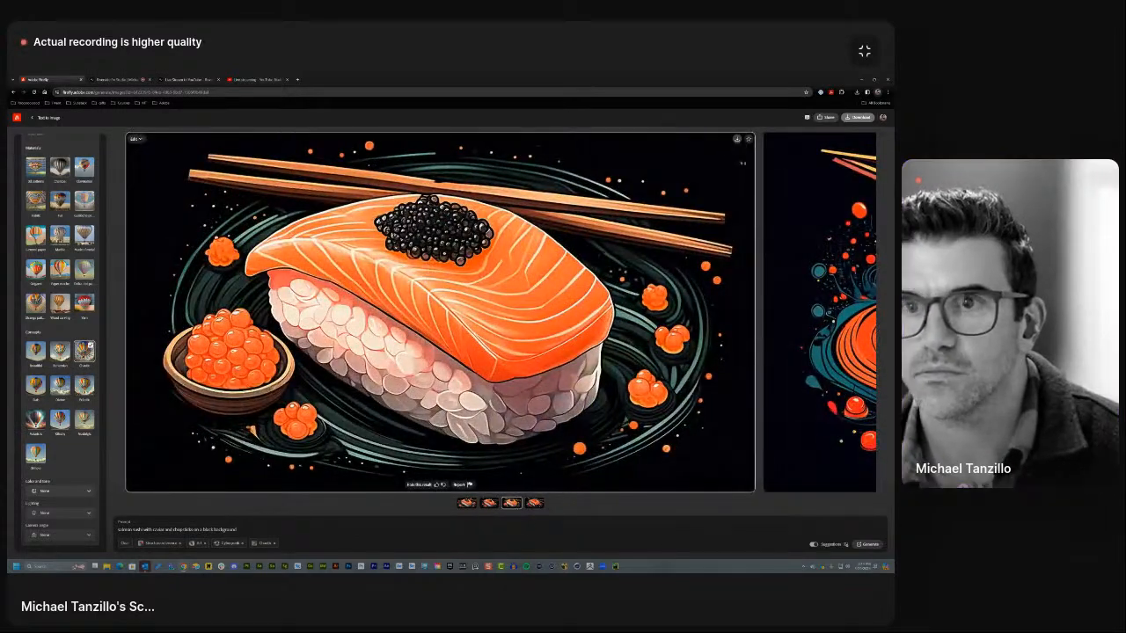
key(Return)
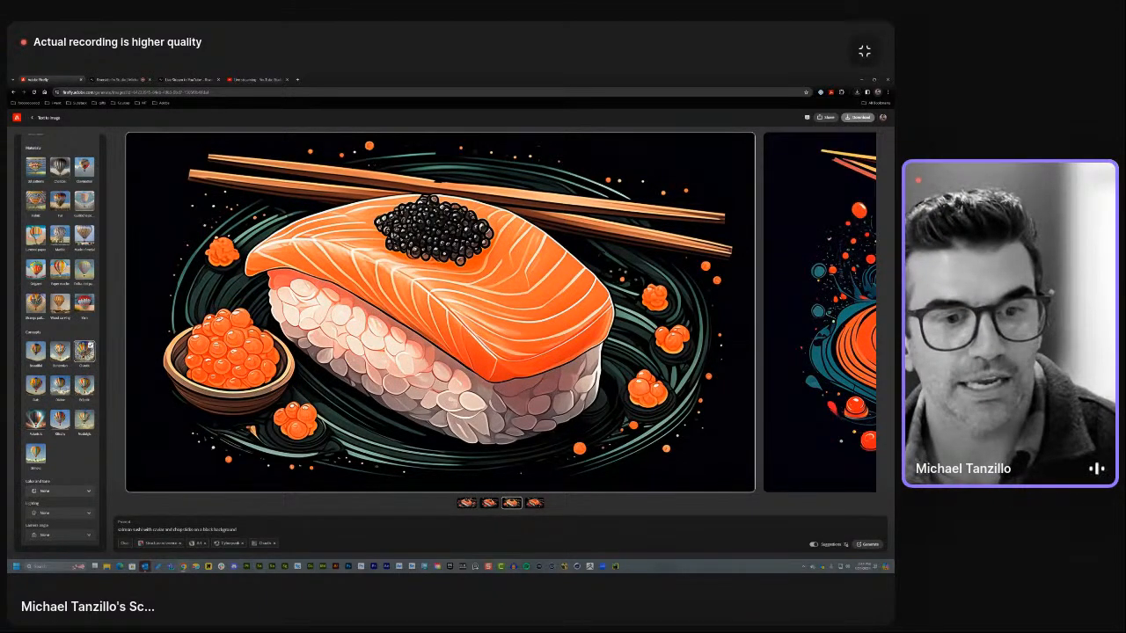
Switch to File Explorer, go to the Render folder and open its first burger image in the photo viewer.
key(super+e)
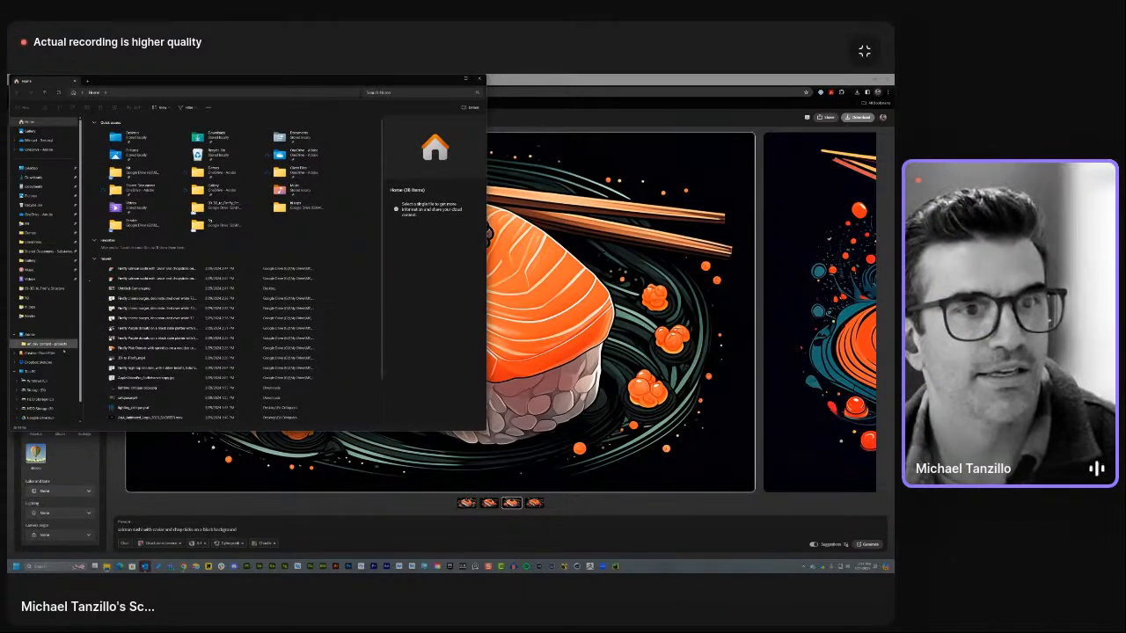
click(44, 315)
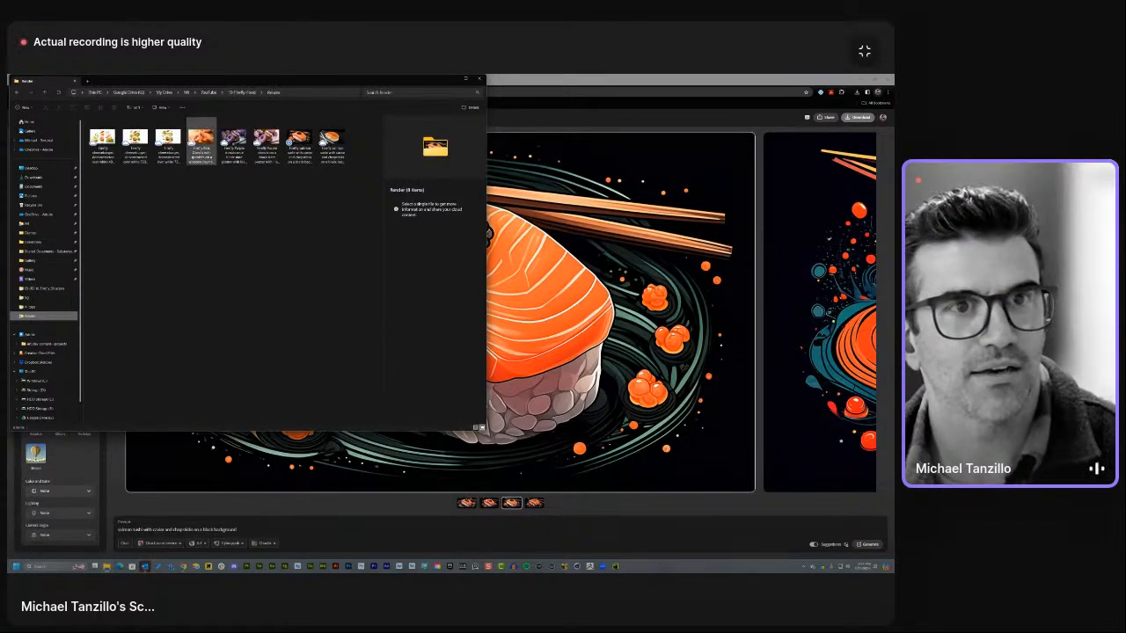
double_click(102, 140)
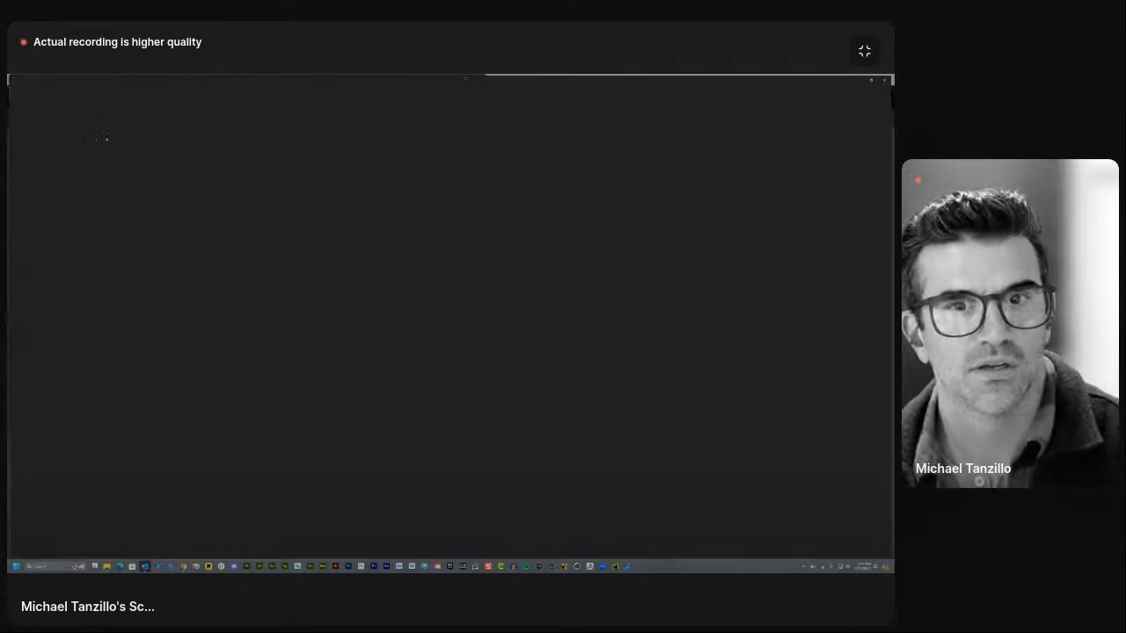
Page through the saved burger and donut images up to the salmon sushi image with chopsticks.
key(Right)
key(Right)
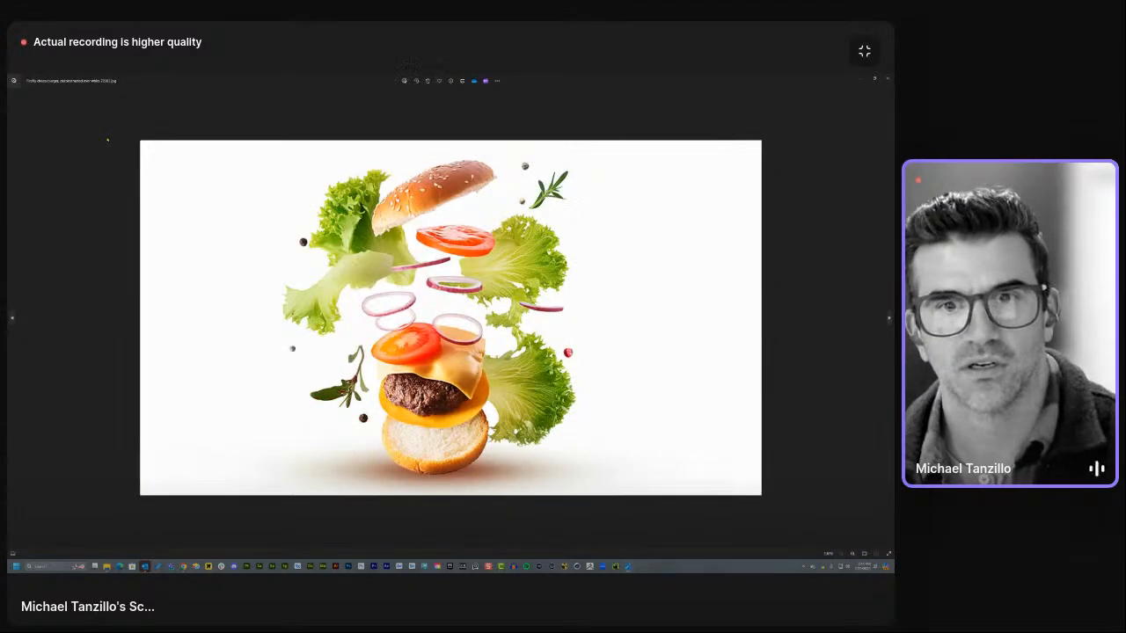
key(Right)
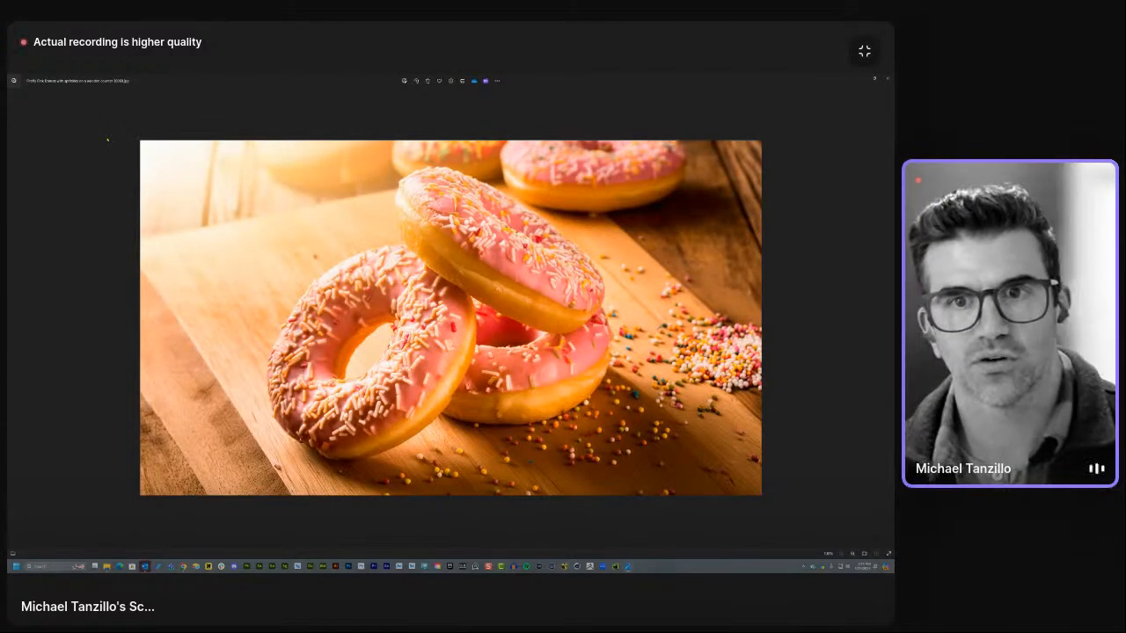
key(Right)
key(Right)
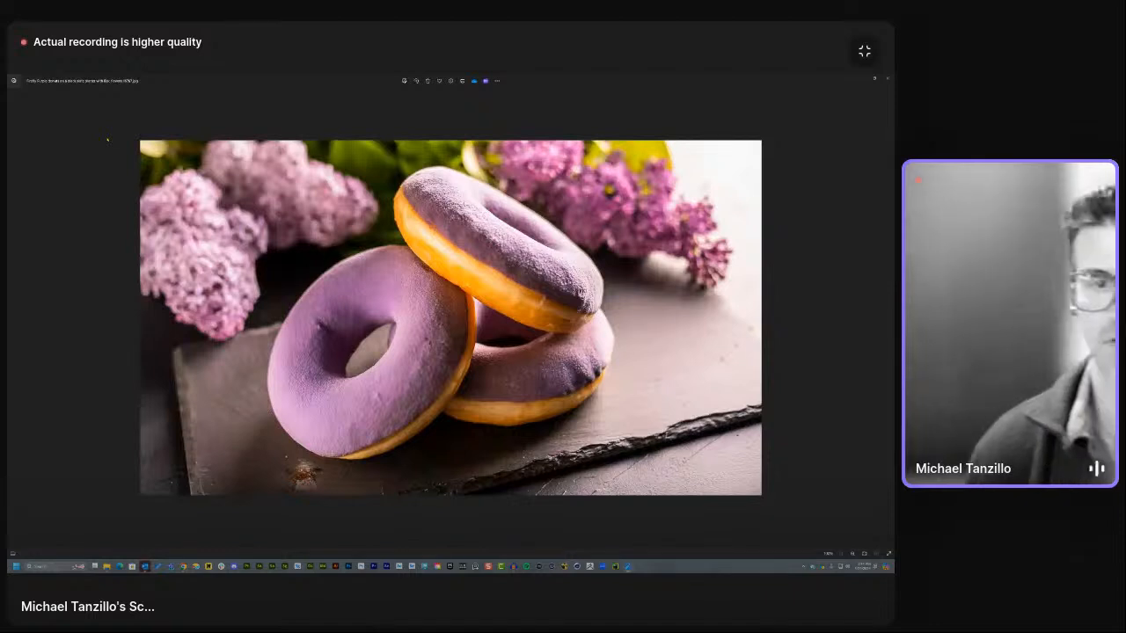
key(Right)
key(Right)
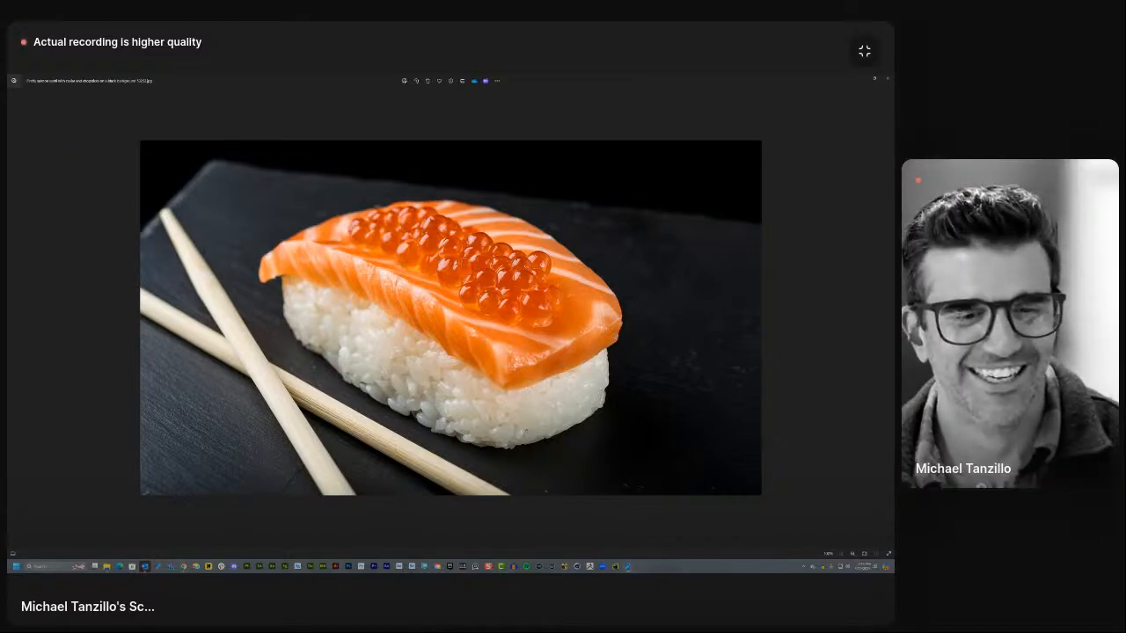
mouse_move(183, 566)
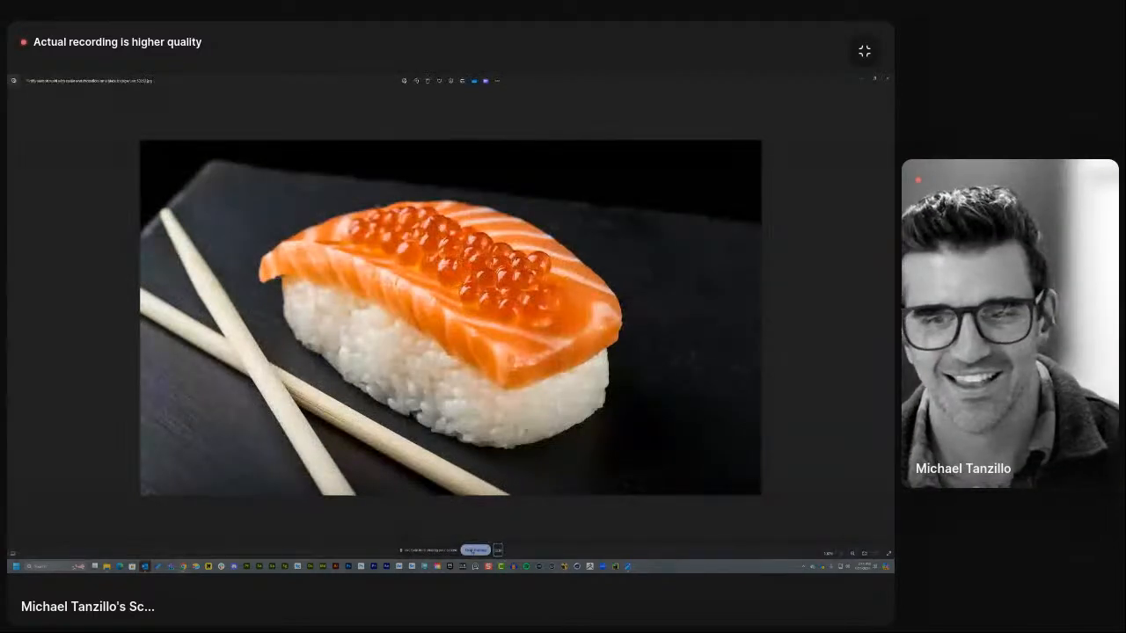